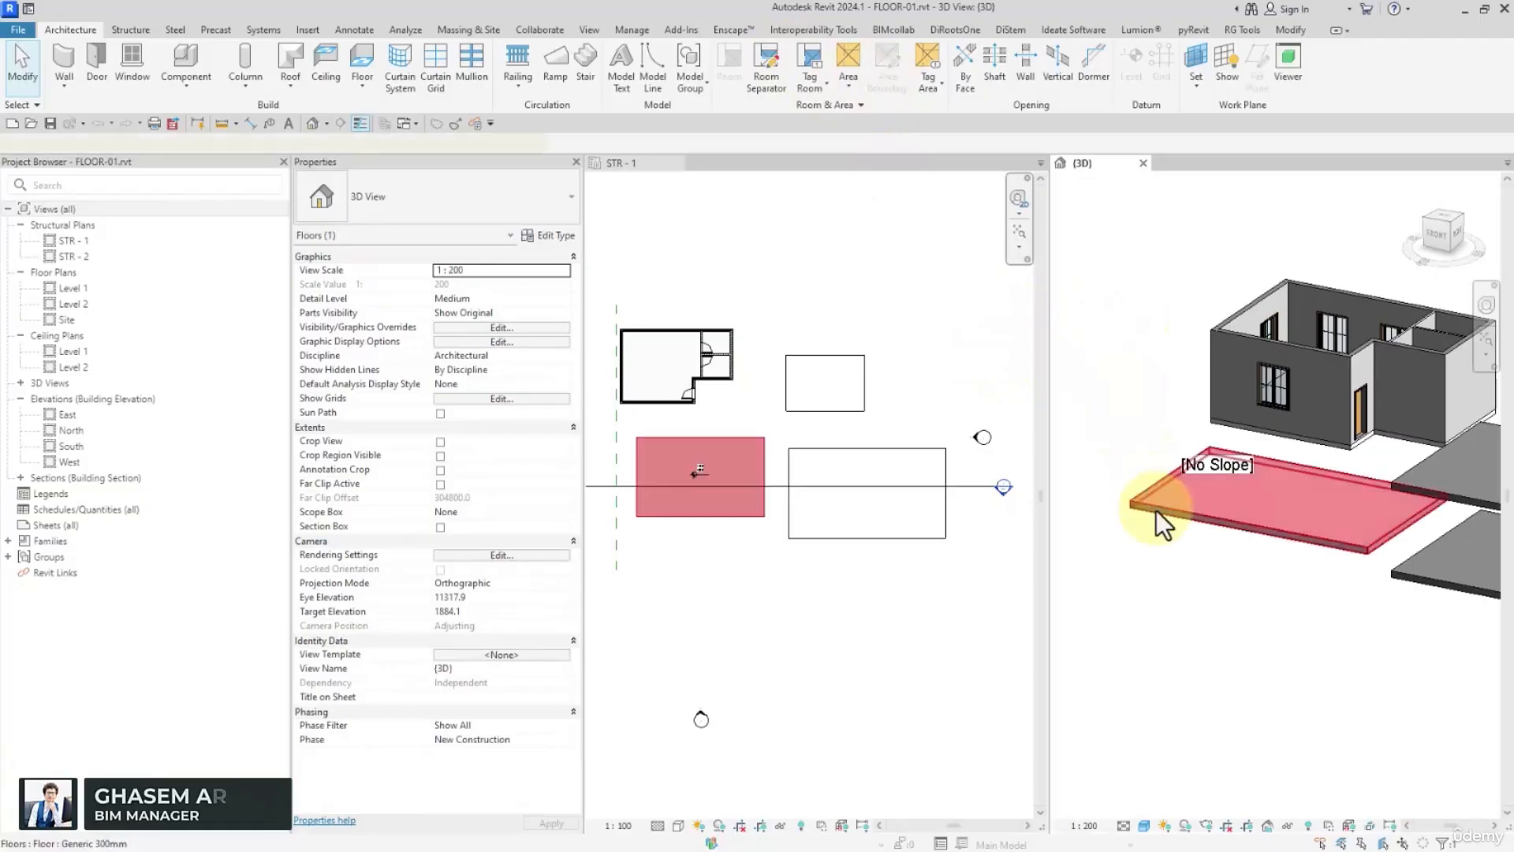
# Select the slope-tagged floor in the 3D view and examine its shape editing tools and properties
pyautogui.click(1157, 509)
pyautogui.scroll(-2, 1148, 426)
pyautogui.moveTo(1148, 425)
pyautogui.keyDown('shift'); pyautogui.mouseDown(button='middle')
pyautogui.moveTo(1133, 400)
pyautogui.moveTo(1148, 430)
pyautogui.moveTo(1137, 419)
pyautogui.mouseUp(button='middle'); pyautogui.keyUp('shift')
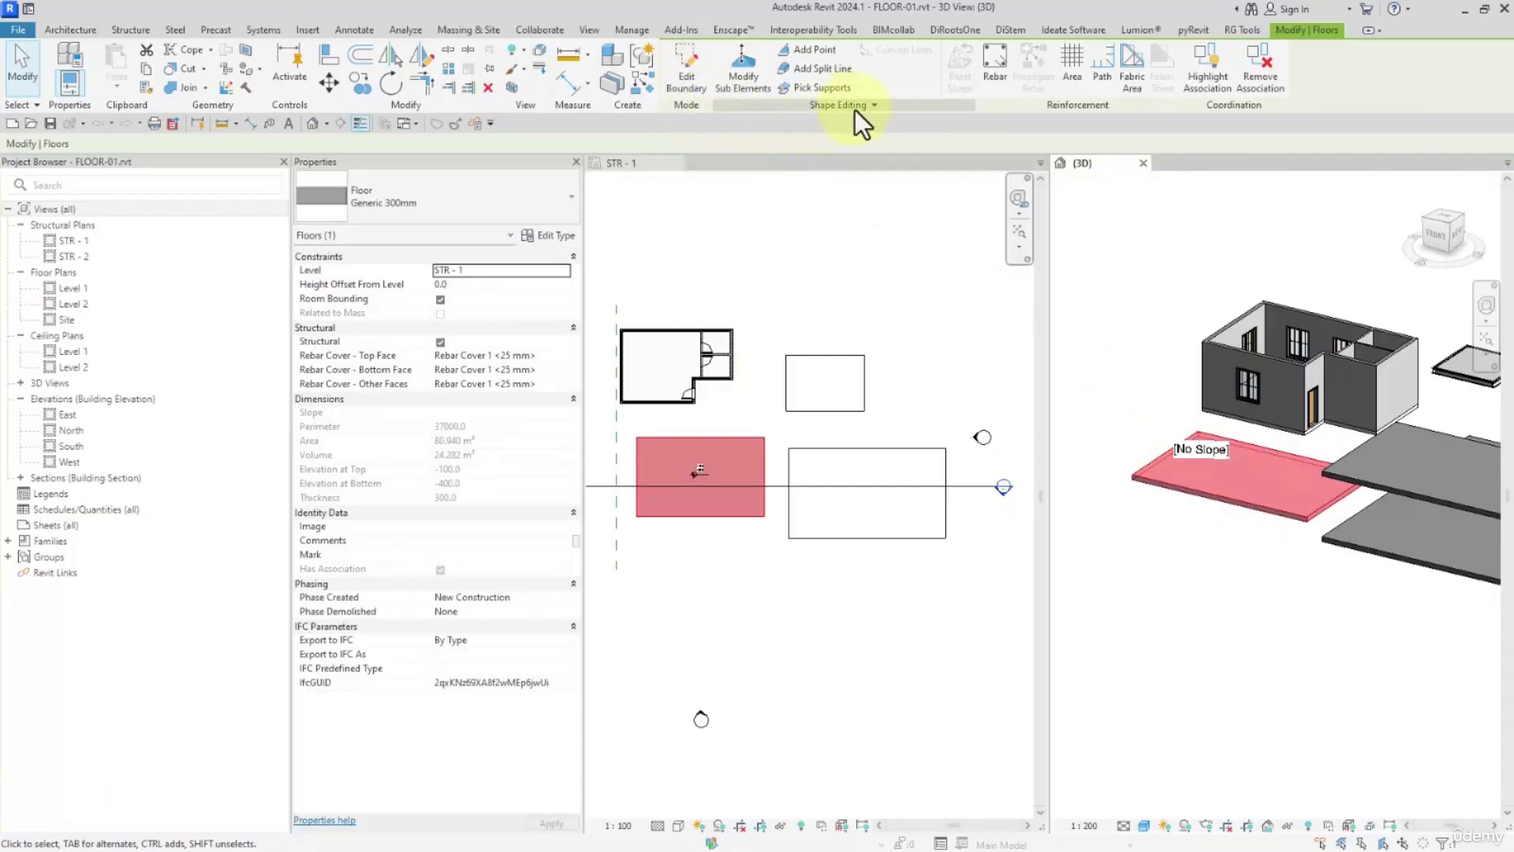
pyautogui.click(857, 111)
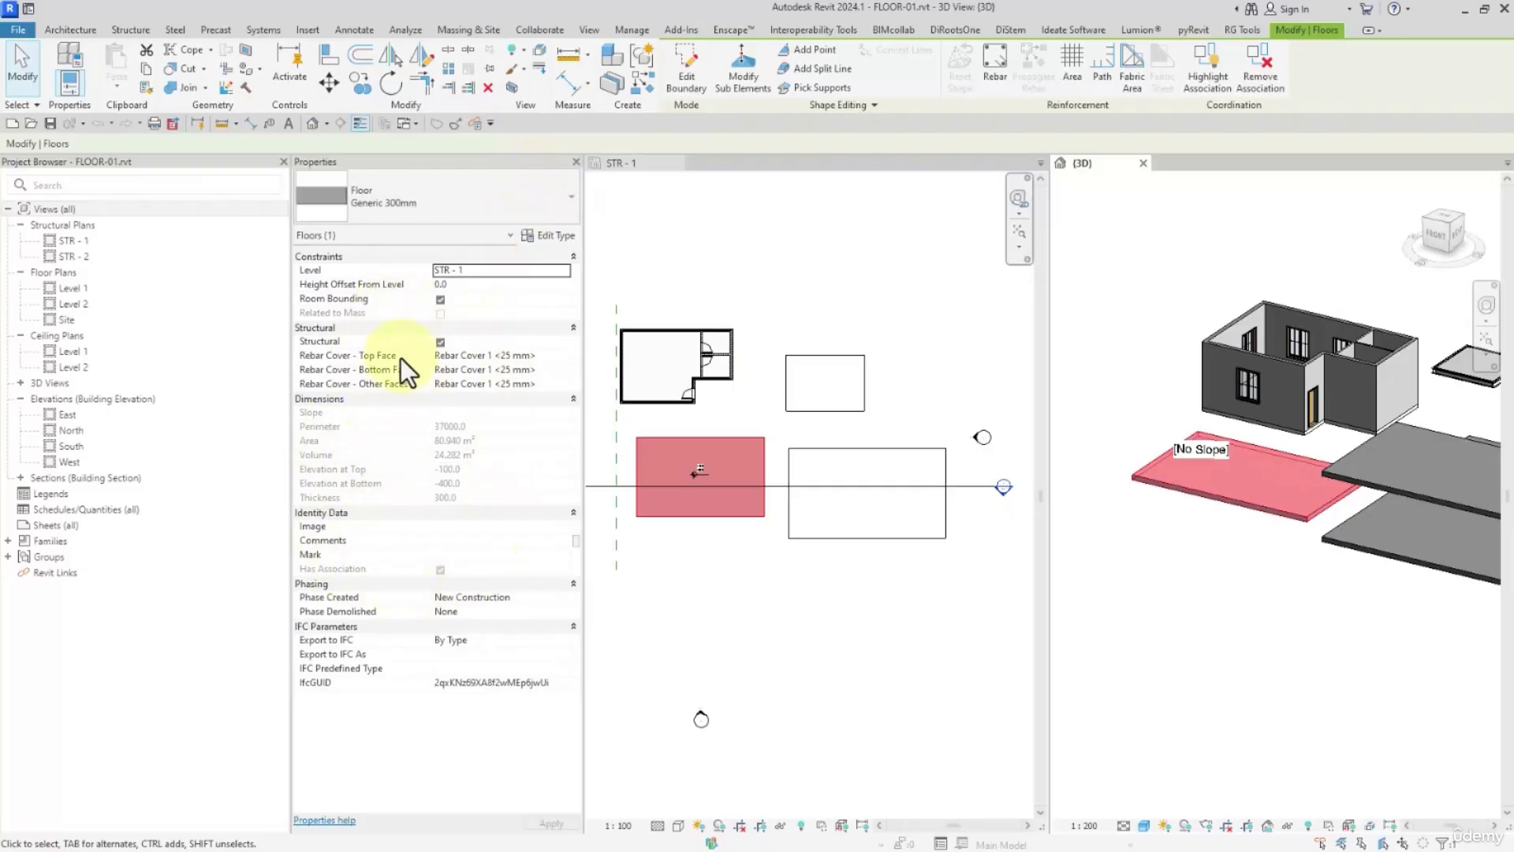
# Inspect the properties of the two stacked Generic 300mm floors and the metal deck floor inside the house
pyautogui.click(1366, 533)
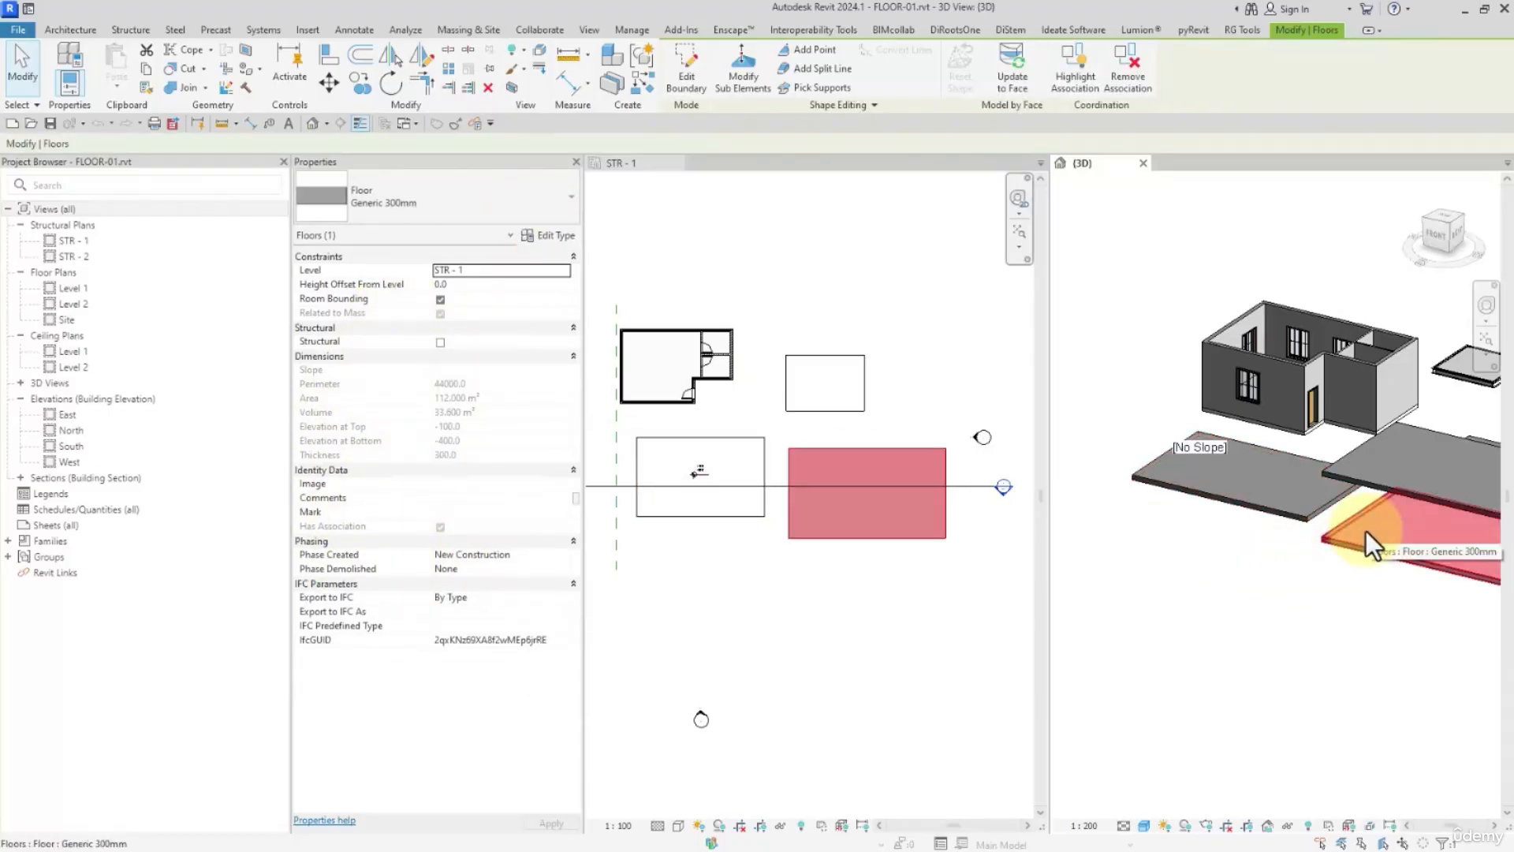
pyautogui.moveTo(1365, 532); pyautogui.dragTo(1313, 496, button='middle')
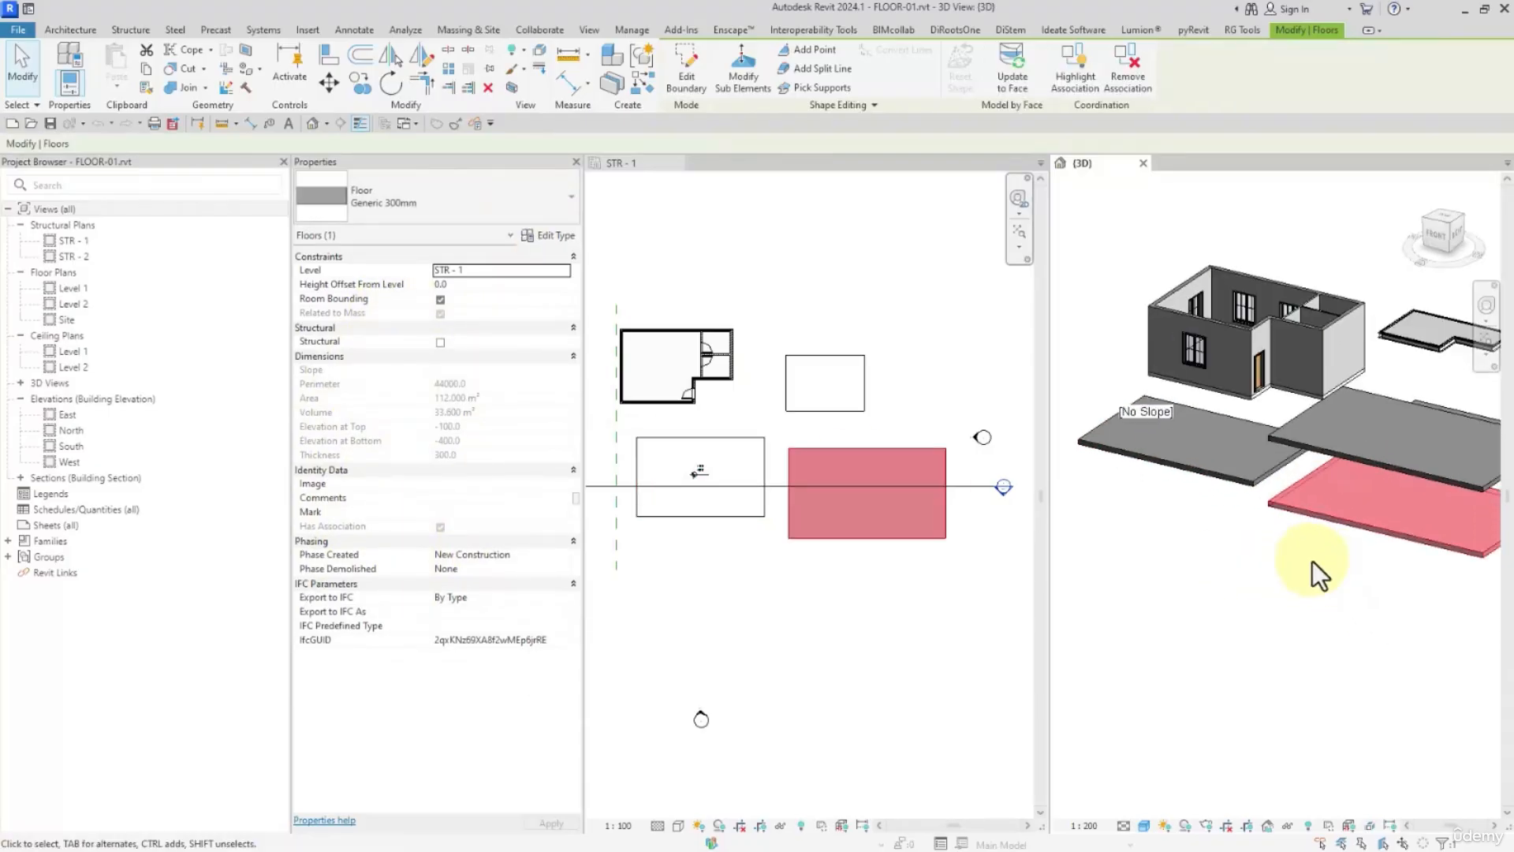
pyautogui.click(1356, 451)
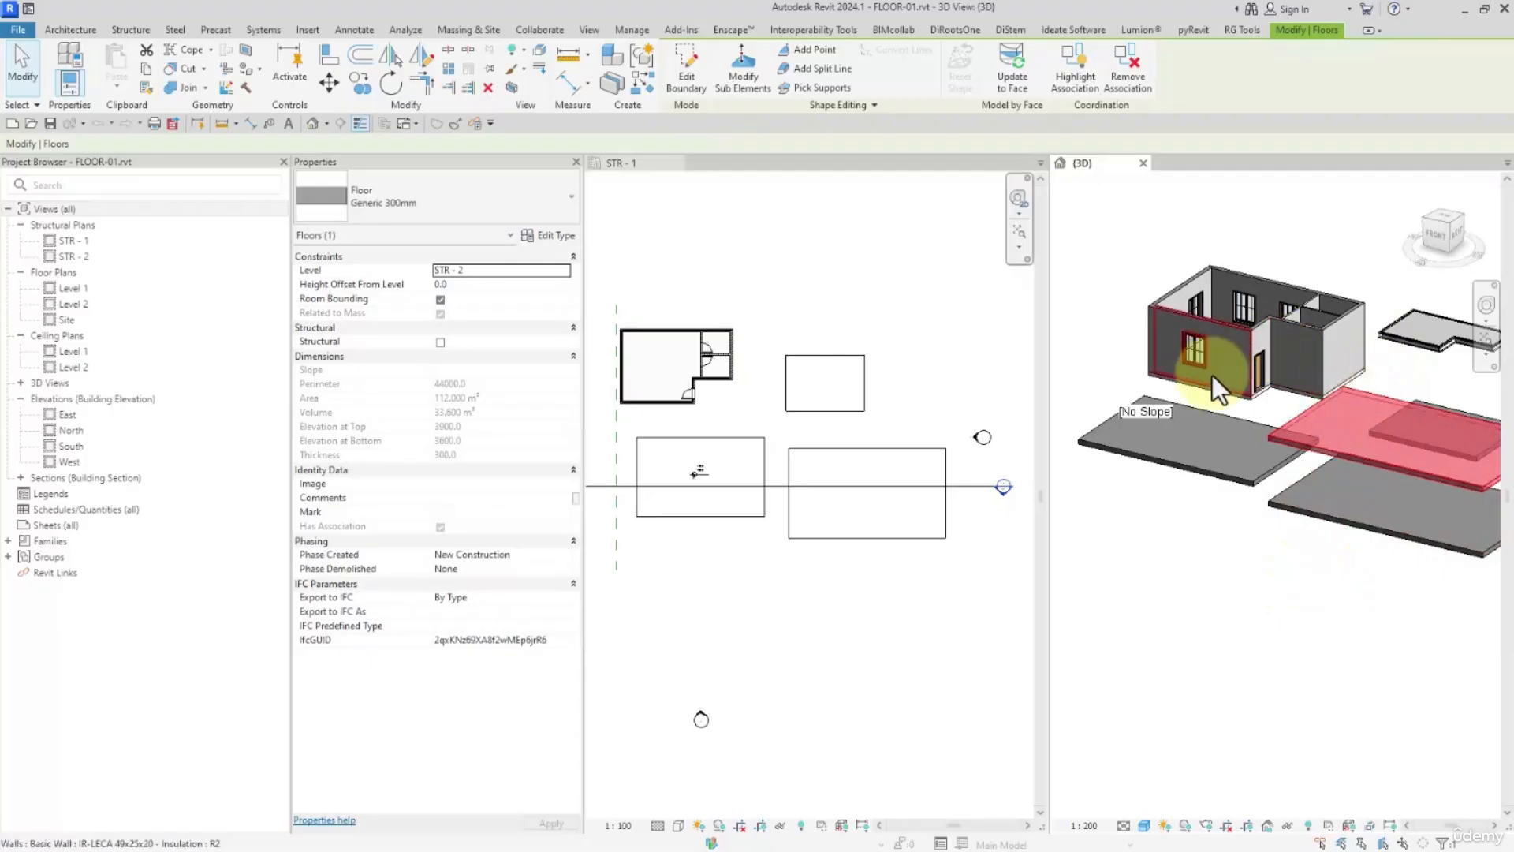
pyautogui.keyDown('shift'); pyautogui.moveTo(1215, 377); pyautogui.dragTo(1284, 549, button='middle'); pyautogui.keyUp('shift')
pyautogui.click(1223, 315)
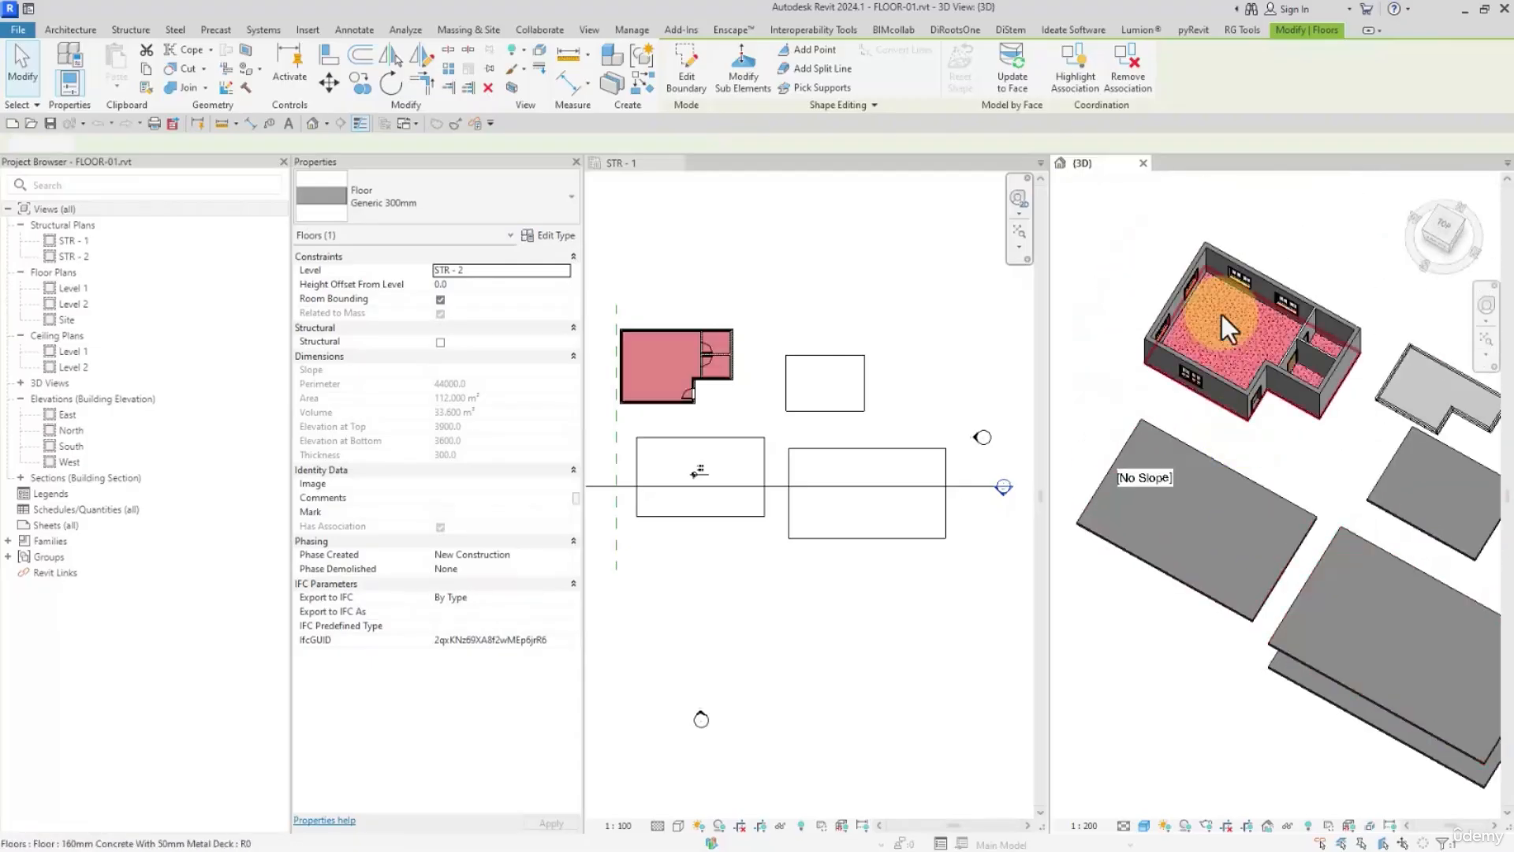
pyautogui.moveTo(1192, 378); pyautogui.dragTo(1193, 309, button='middle')
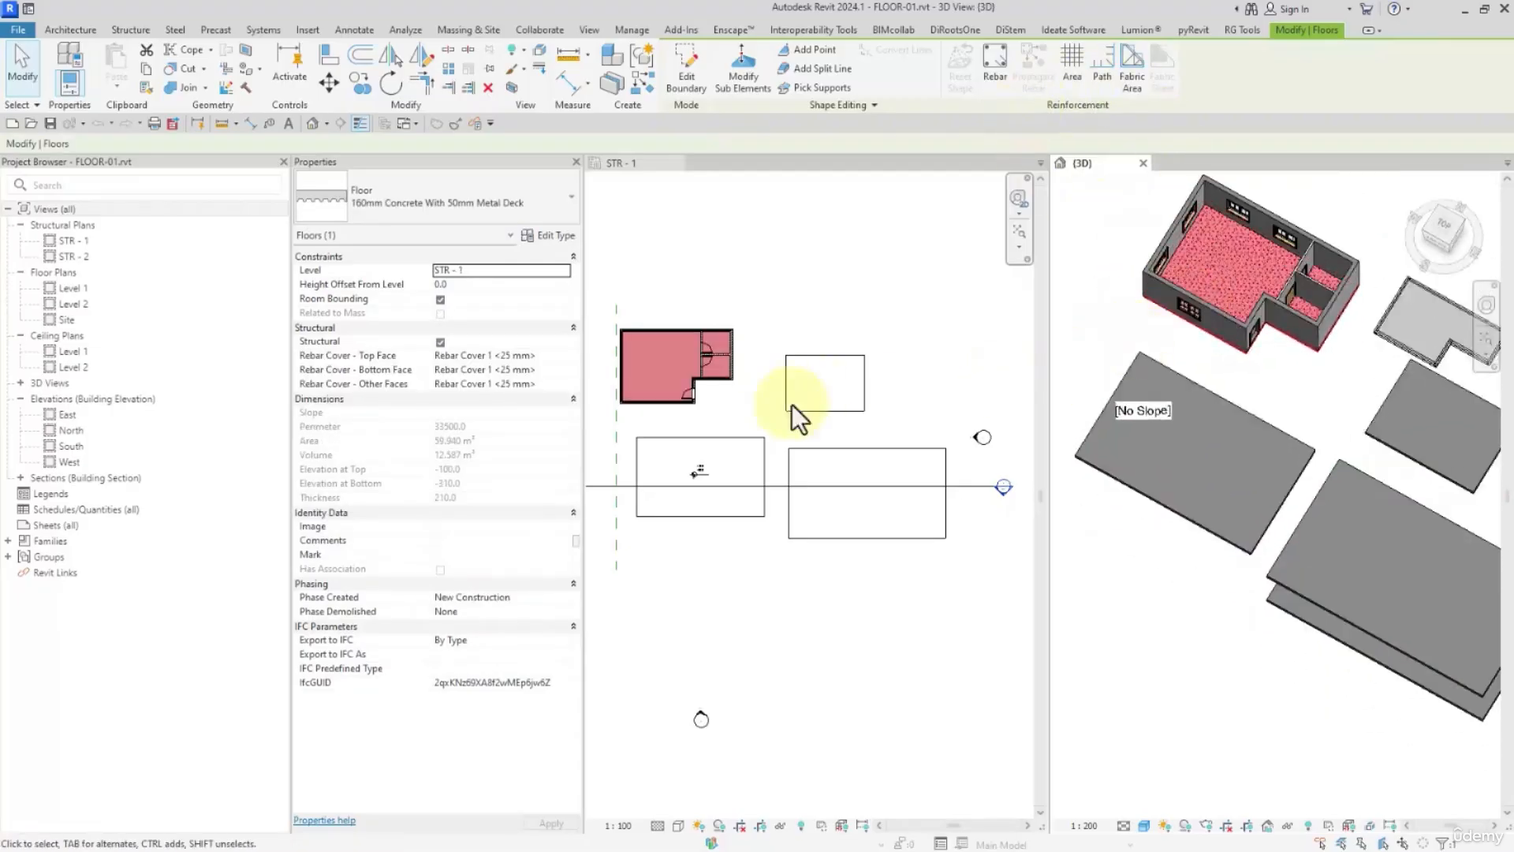
# Inspect the properties of the small rectangular floor beside the house in the STR - 1 plan
pyautogui.moveTo(1271, 534); pyautogui.dragTo(1378, 534, button='middle')
pyautogui.moveTo(1281, 533); pyautogui.dragTo(1271, 532, button='middle')
pyautogui.click(860, 388)
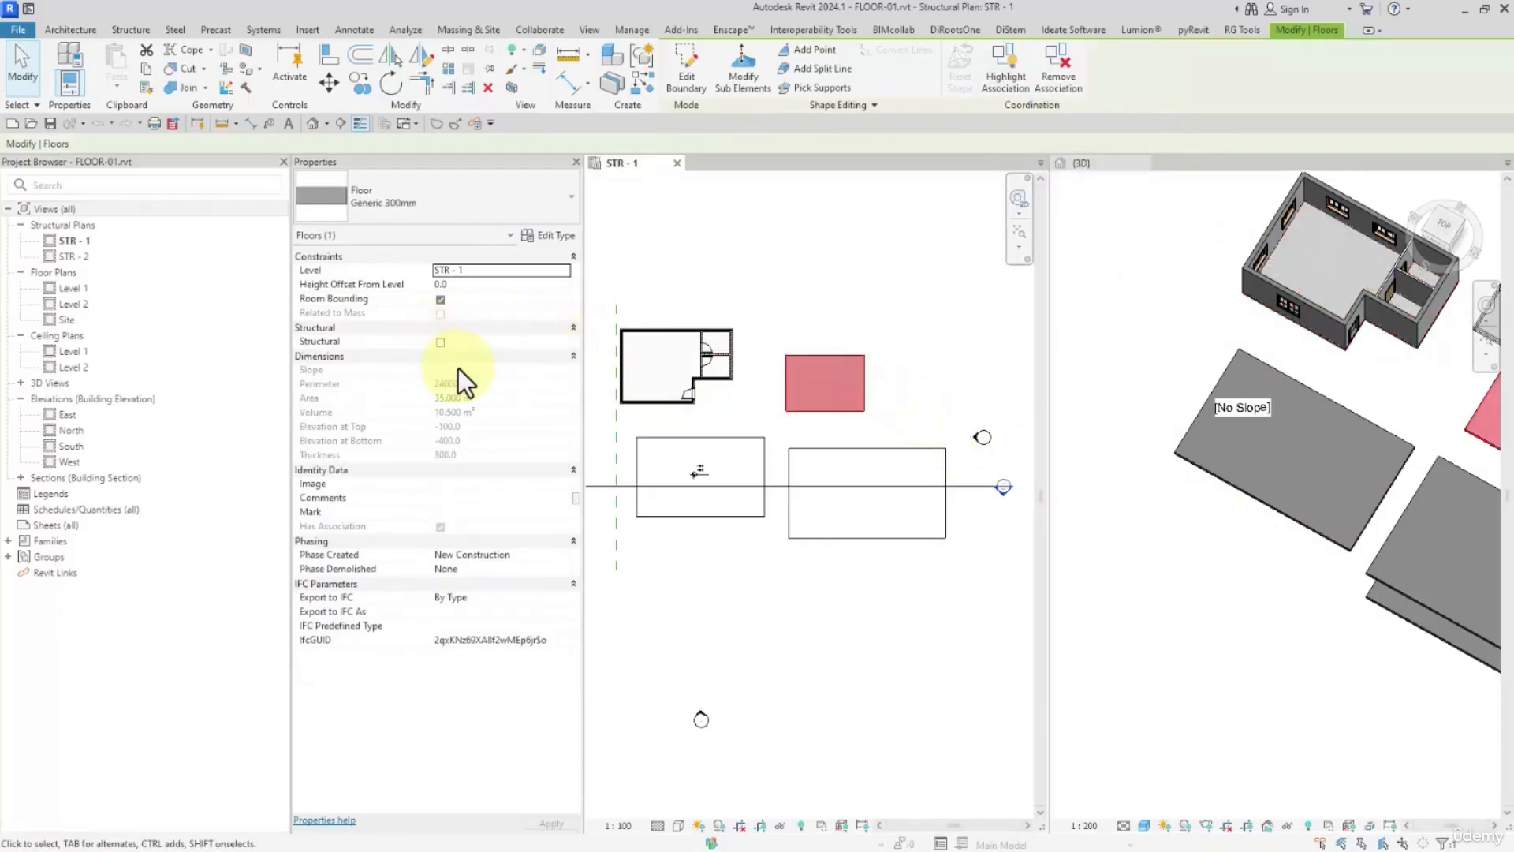
pyautogui.moveTo(784, 485)
pyautogui.mouseDown(button='middle')
pyautogui.moveTo(803, 431)
pyautogui.moveTo(807, 501)
pyautogui.mouseUp(button='middle')
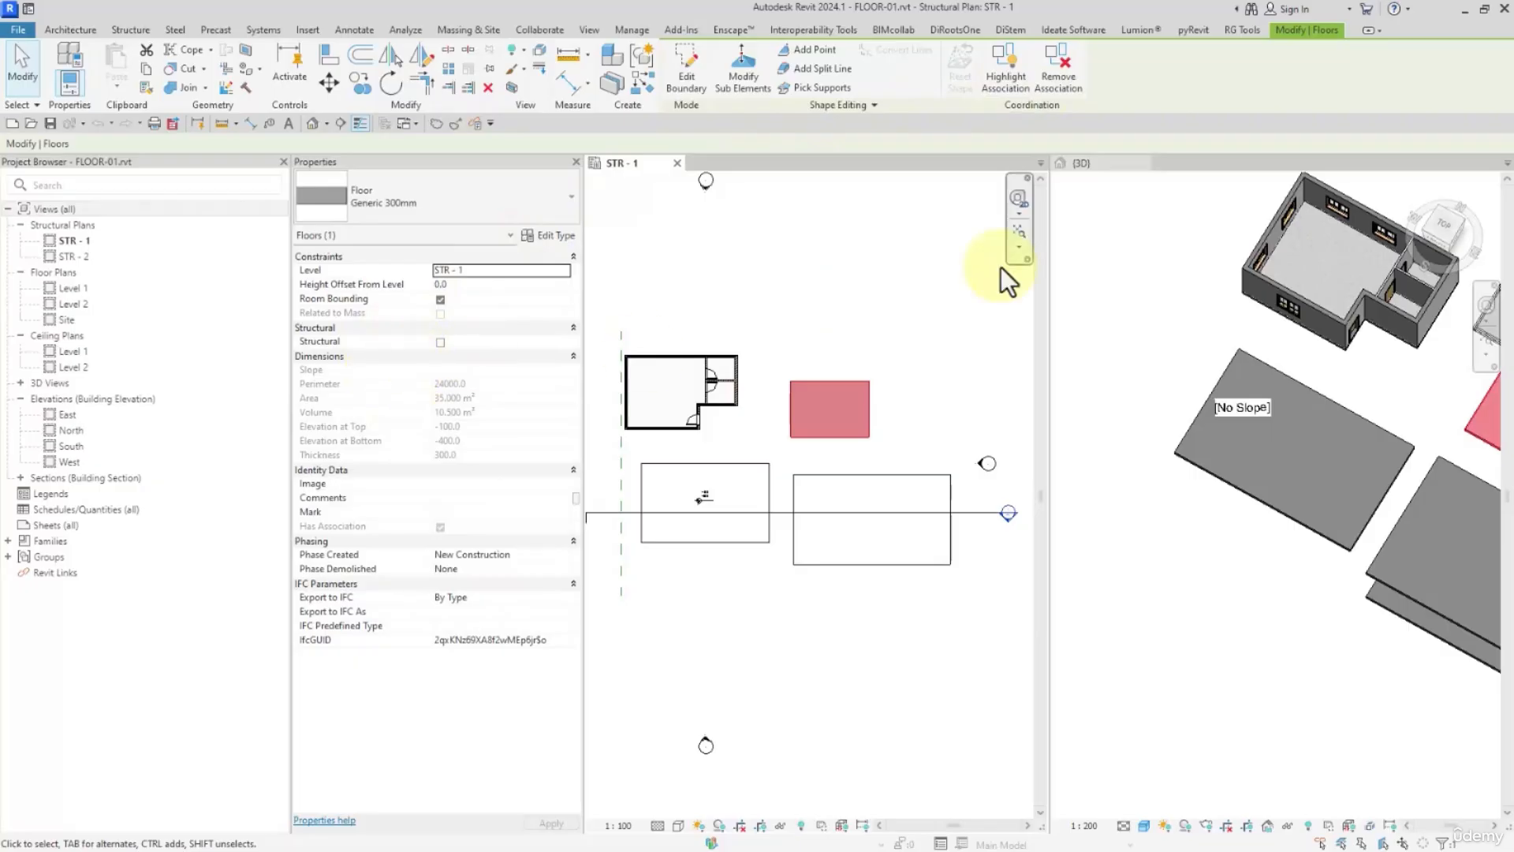
pyautogui.scroll(-3, 1095, 332)
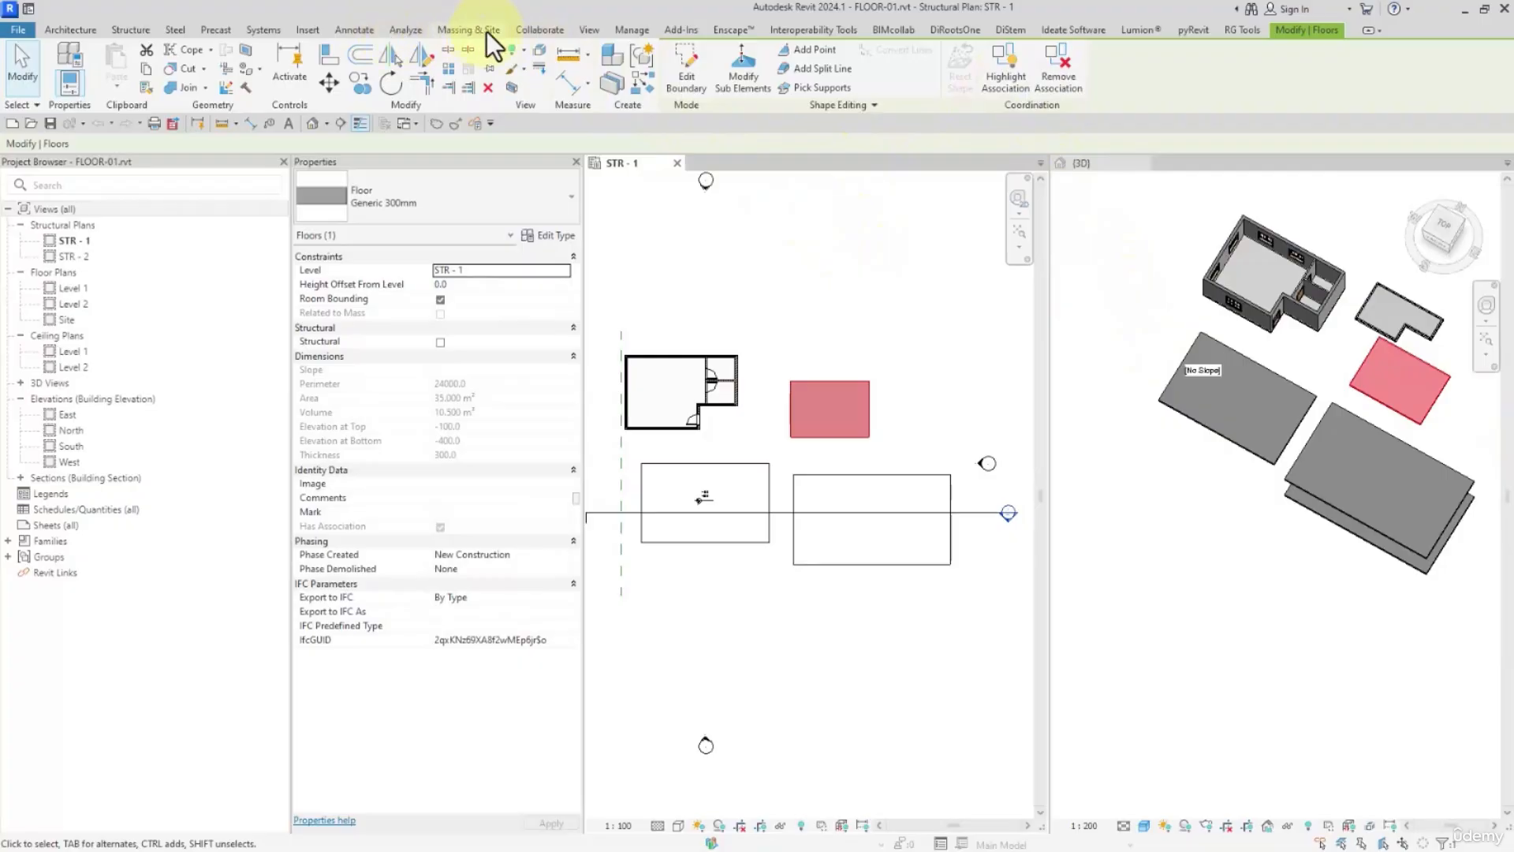
# Look over the structural analytical model tools, and compare the properties of the lower large floor with the slope-tagged floor
pyautogui.click(400, 34)
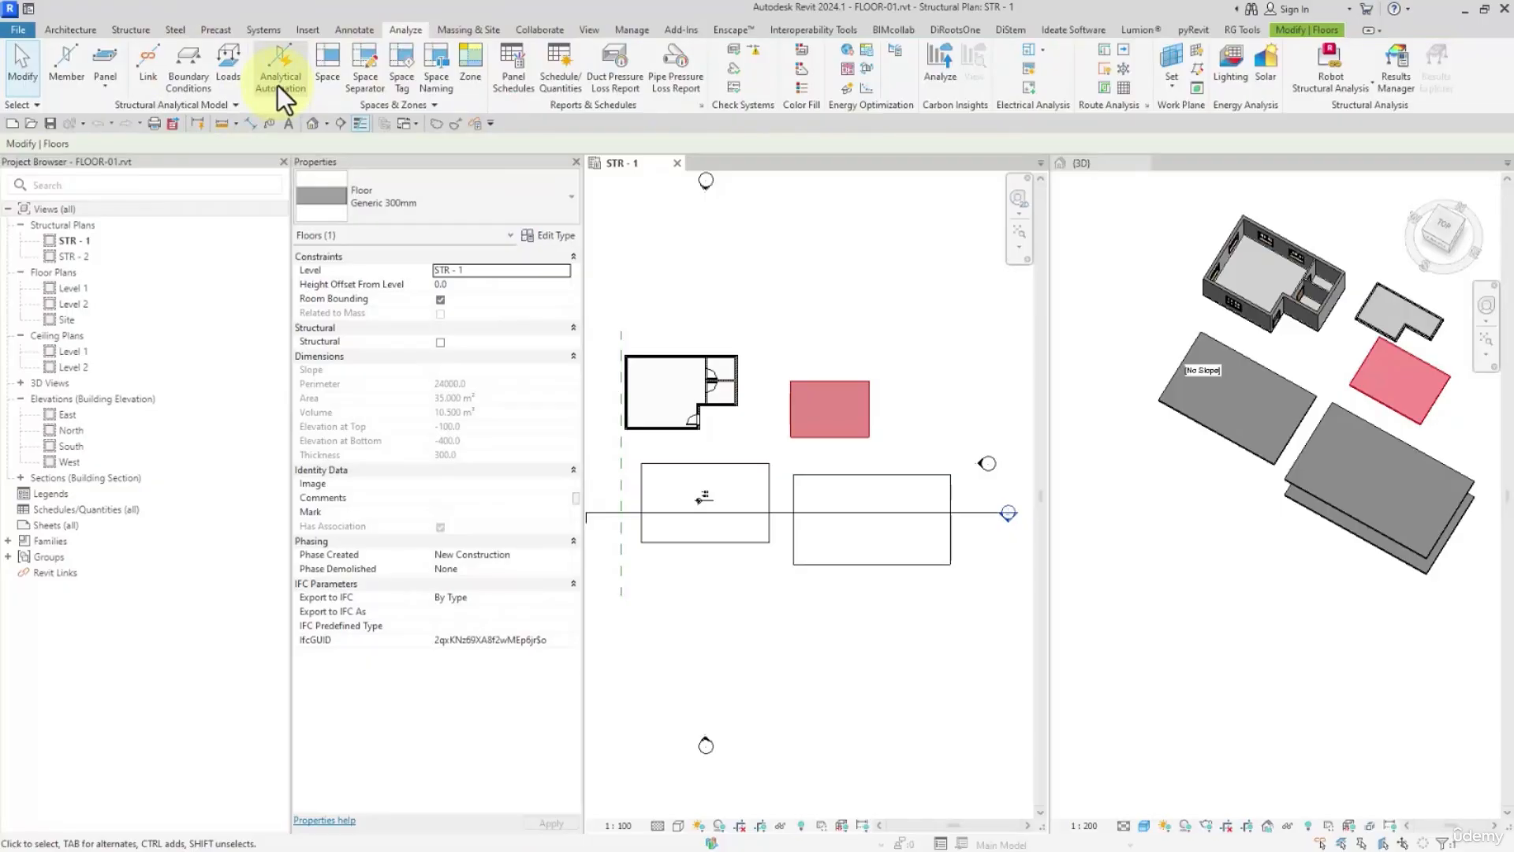
pyautogui.scroll(-3, 1189, 519)
pyautogui.keyDown('shift'); pyautogui.moveTo(1228, 546); pyautogui.dragTo(1289, 443, button='middle'); pyautogui.keyUp('shift')
pyautogui.click(1318, 477)
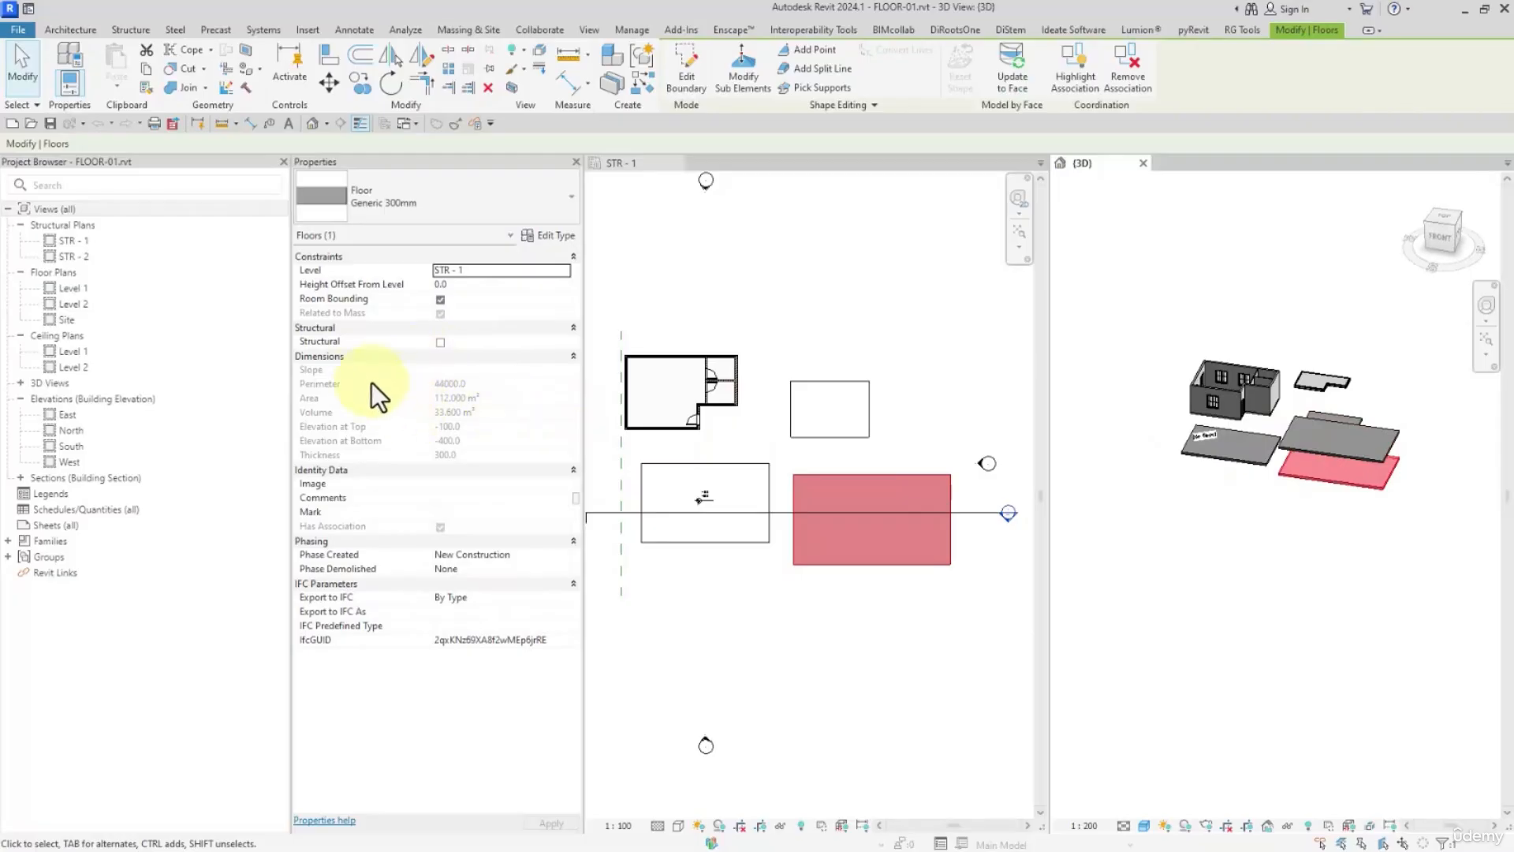
pyautogui.click(1227, 459)
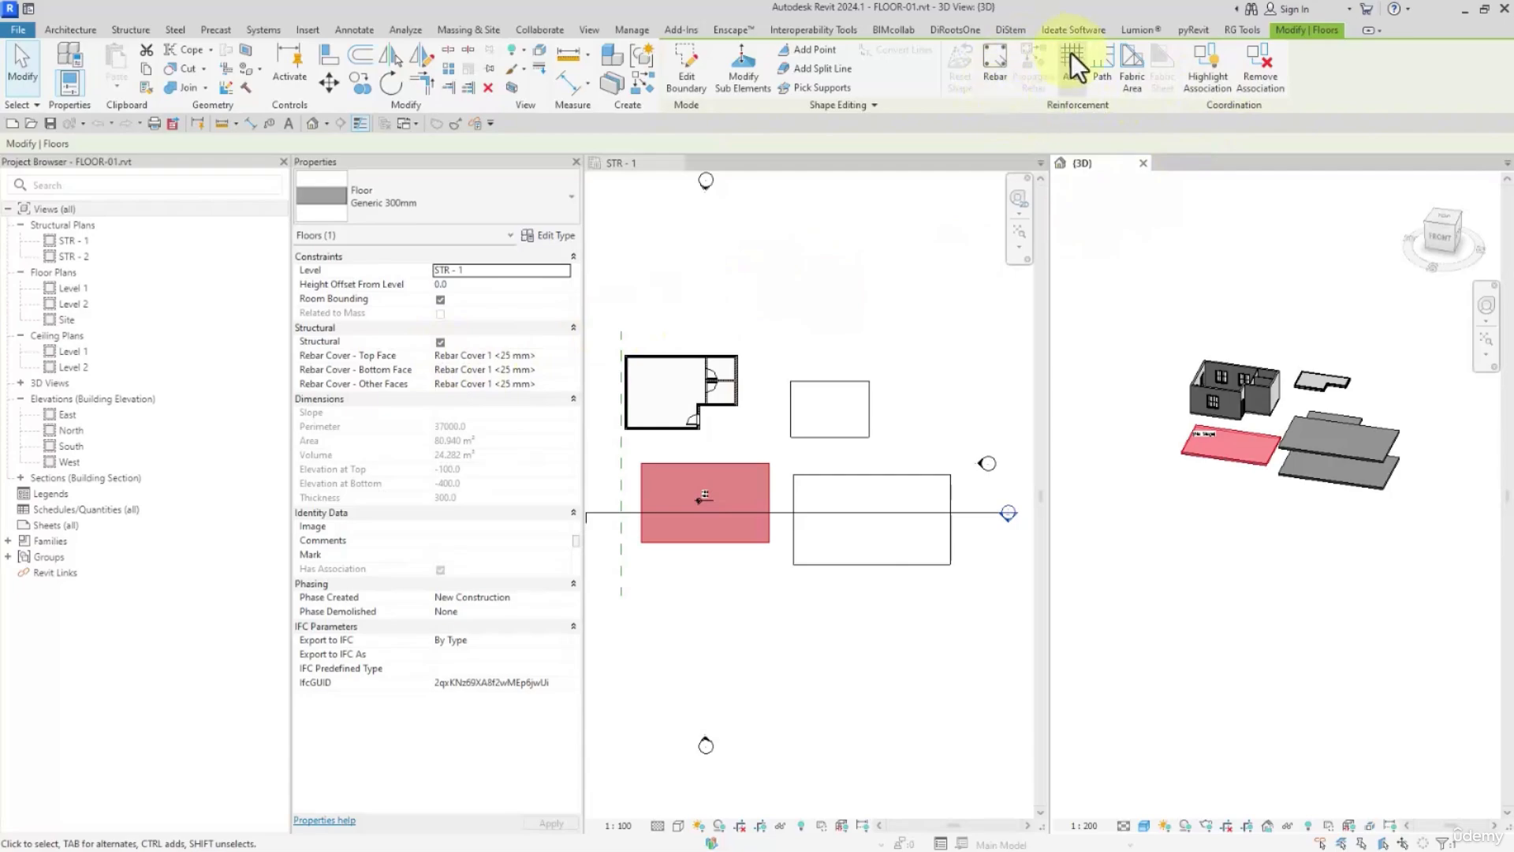
# Select the whole model in the 3D view and filter the selection down to Floors only
pyautogui.scroll(1, 1221, 472)
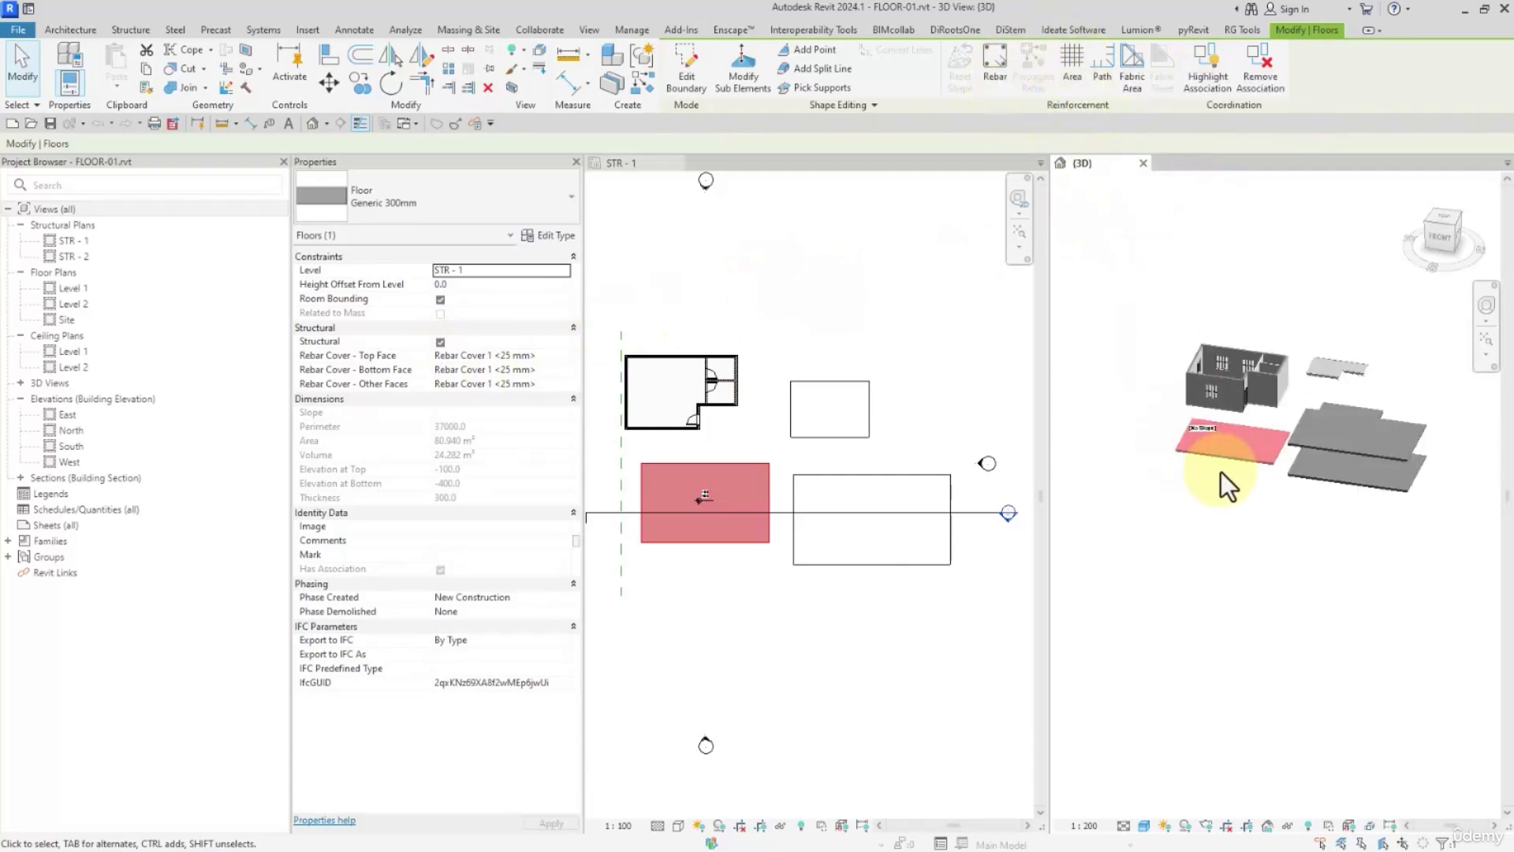
pyautogui.moveTo(1383, 524); pyautogui.dragTo(1256, 416)
pyautogui.moveTo(1457, 527); pyautogui.dragTo(1139, 309)
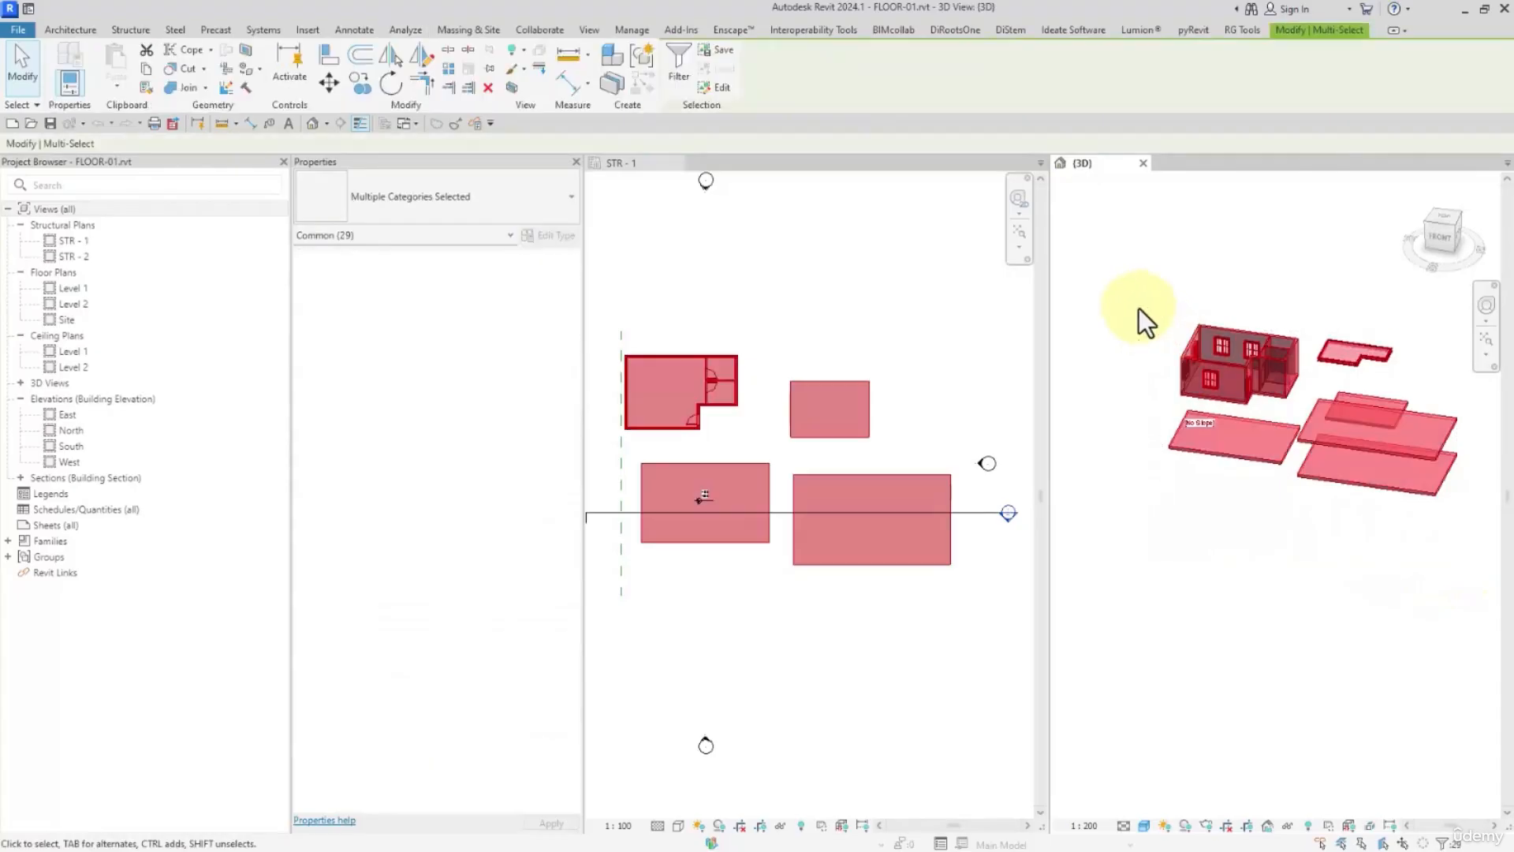
pyautogui.click(673, 75)
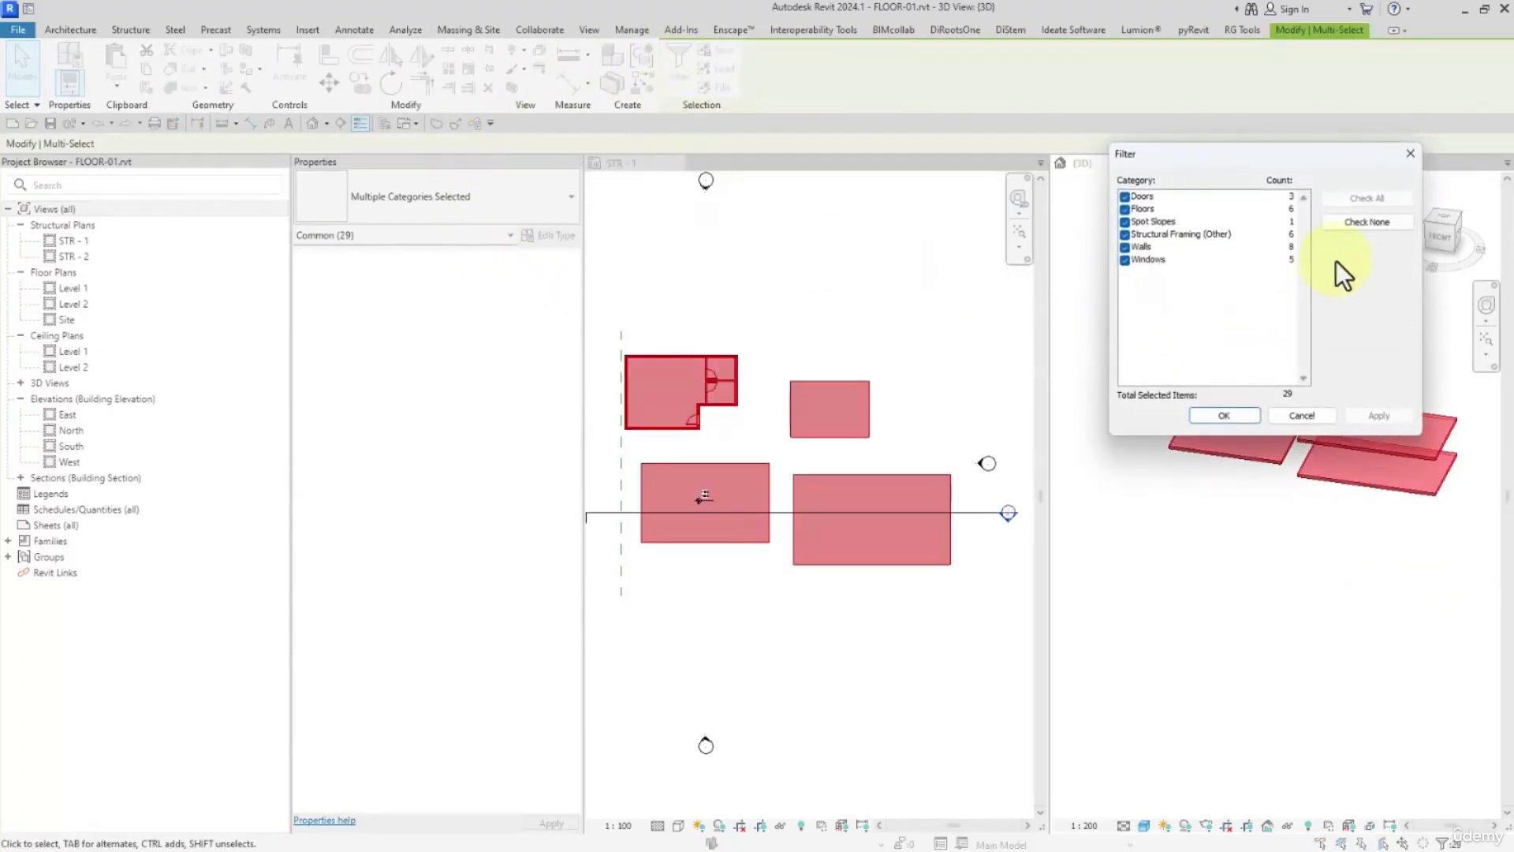
pyautogui.click(1367, 222)
pyautogui.click(1125, 210)
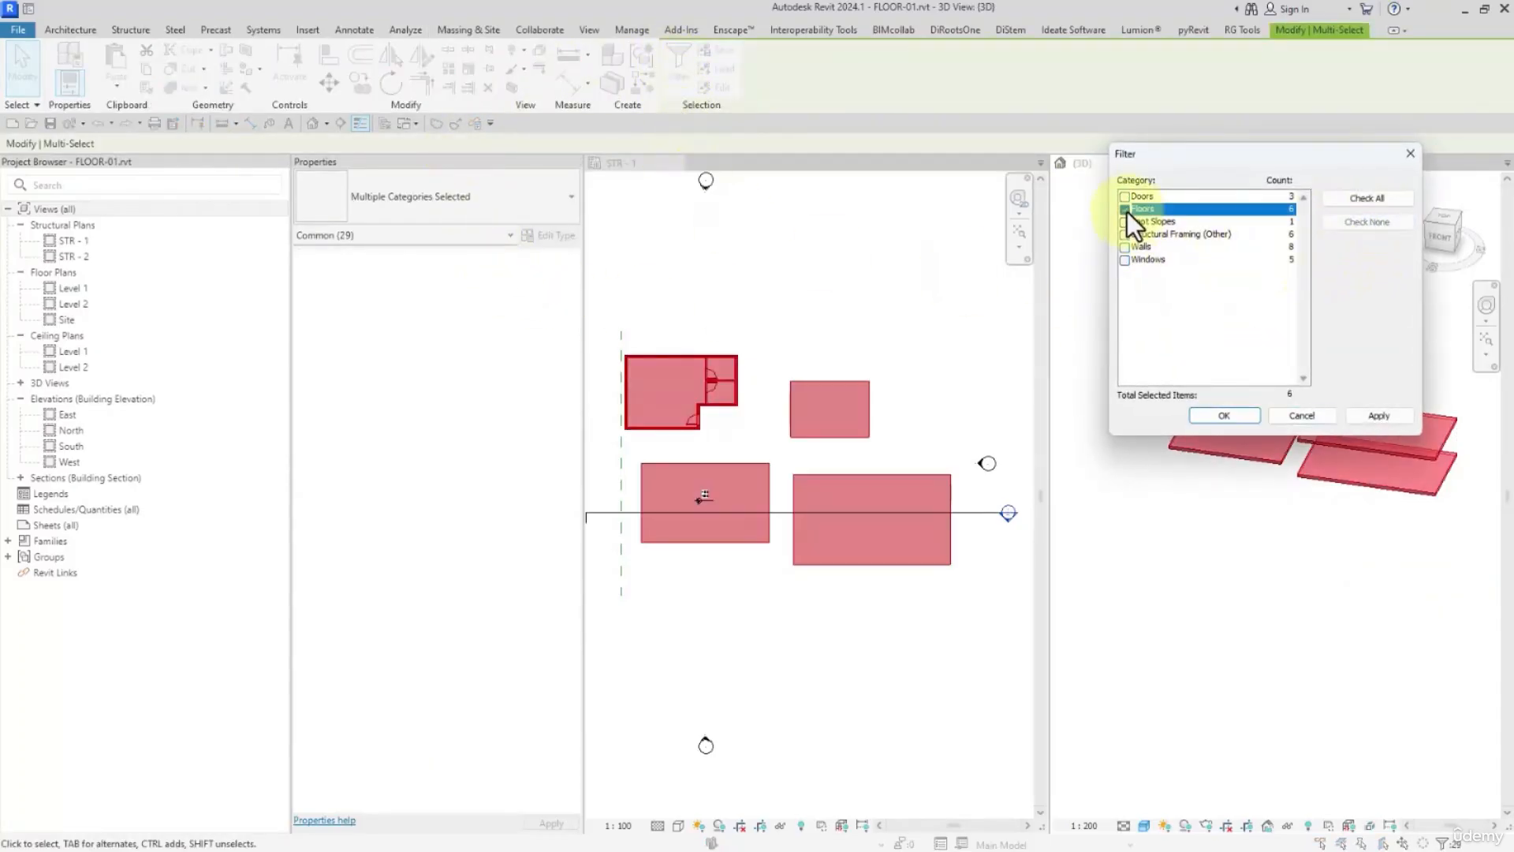
pyautogui.click(1224, 416)
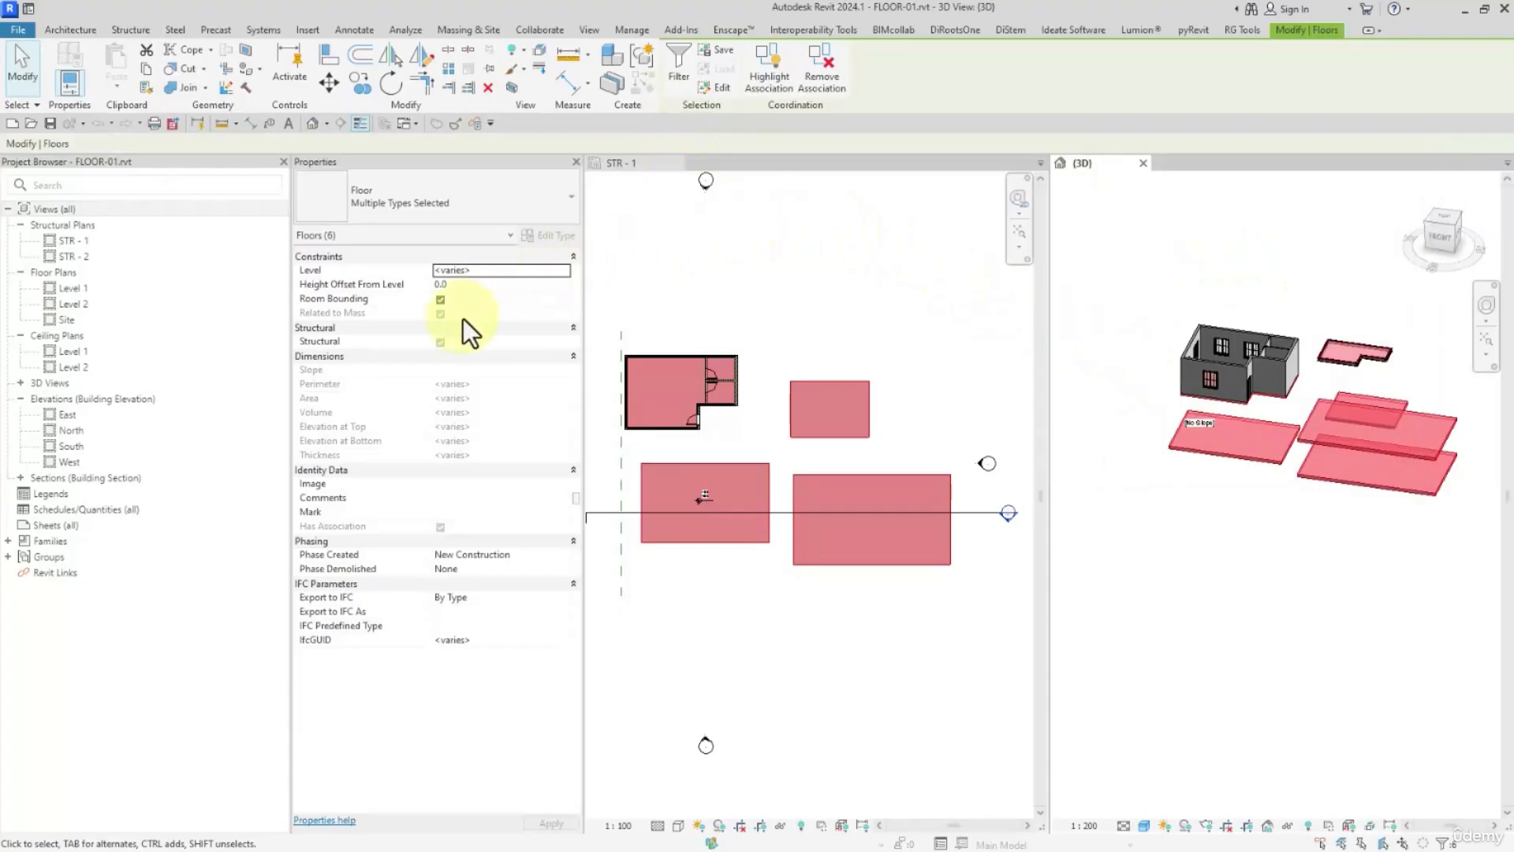
# Turn off the Structural property for all selected floors and remove their analytical association
pyautogui.click(440, 343)
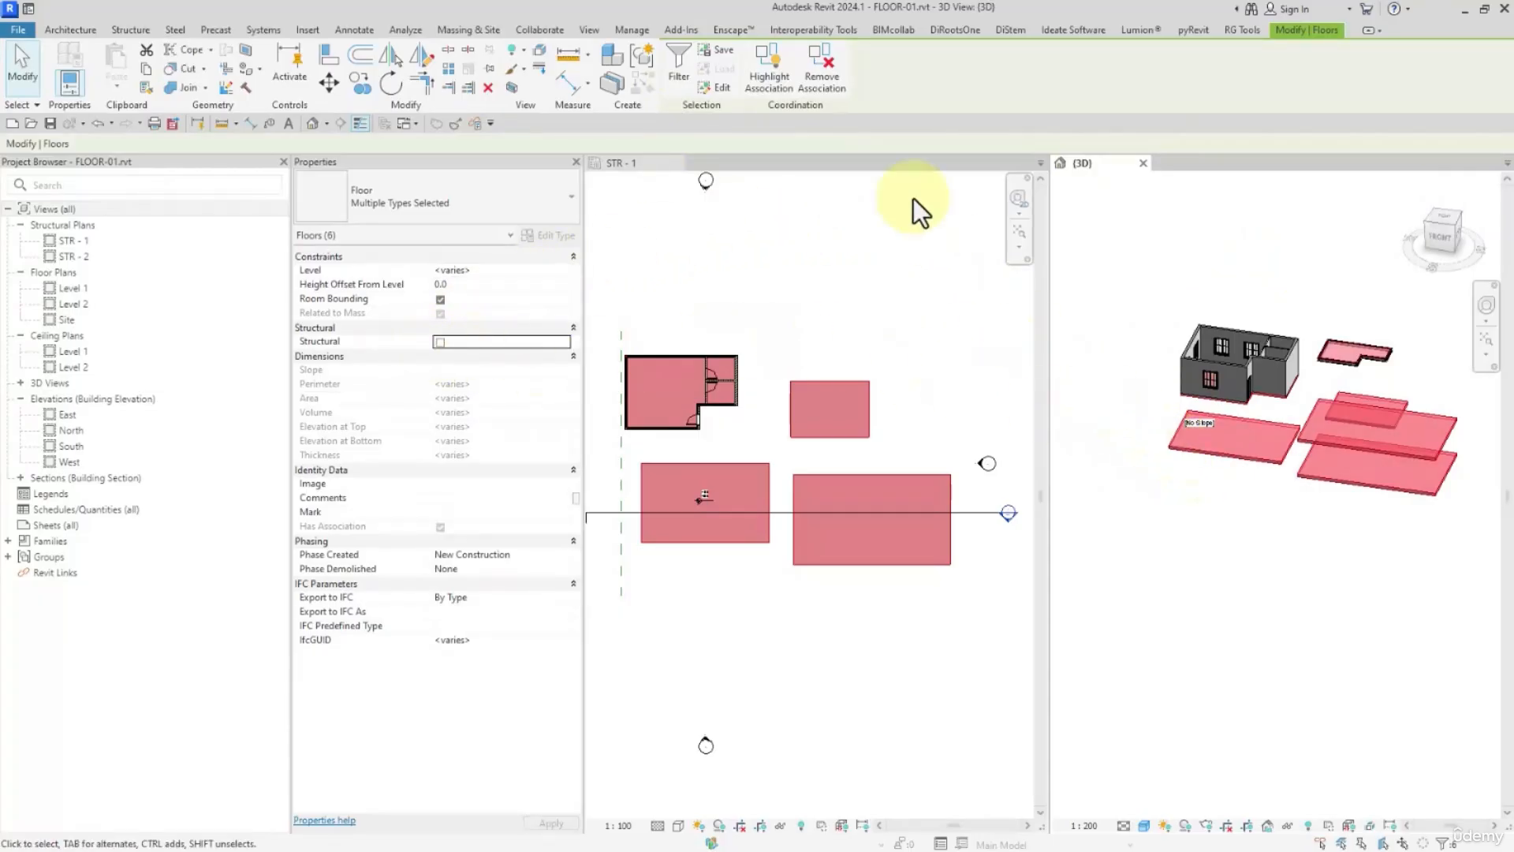
pyautogui.click(820, 79)
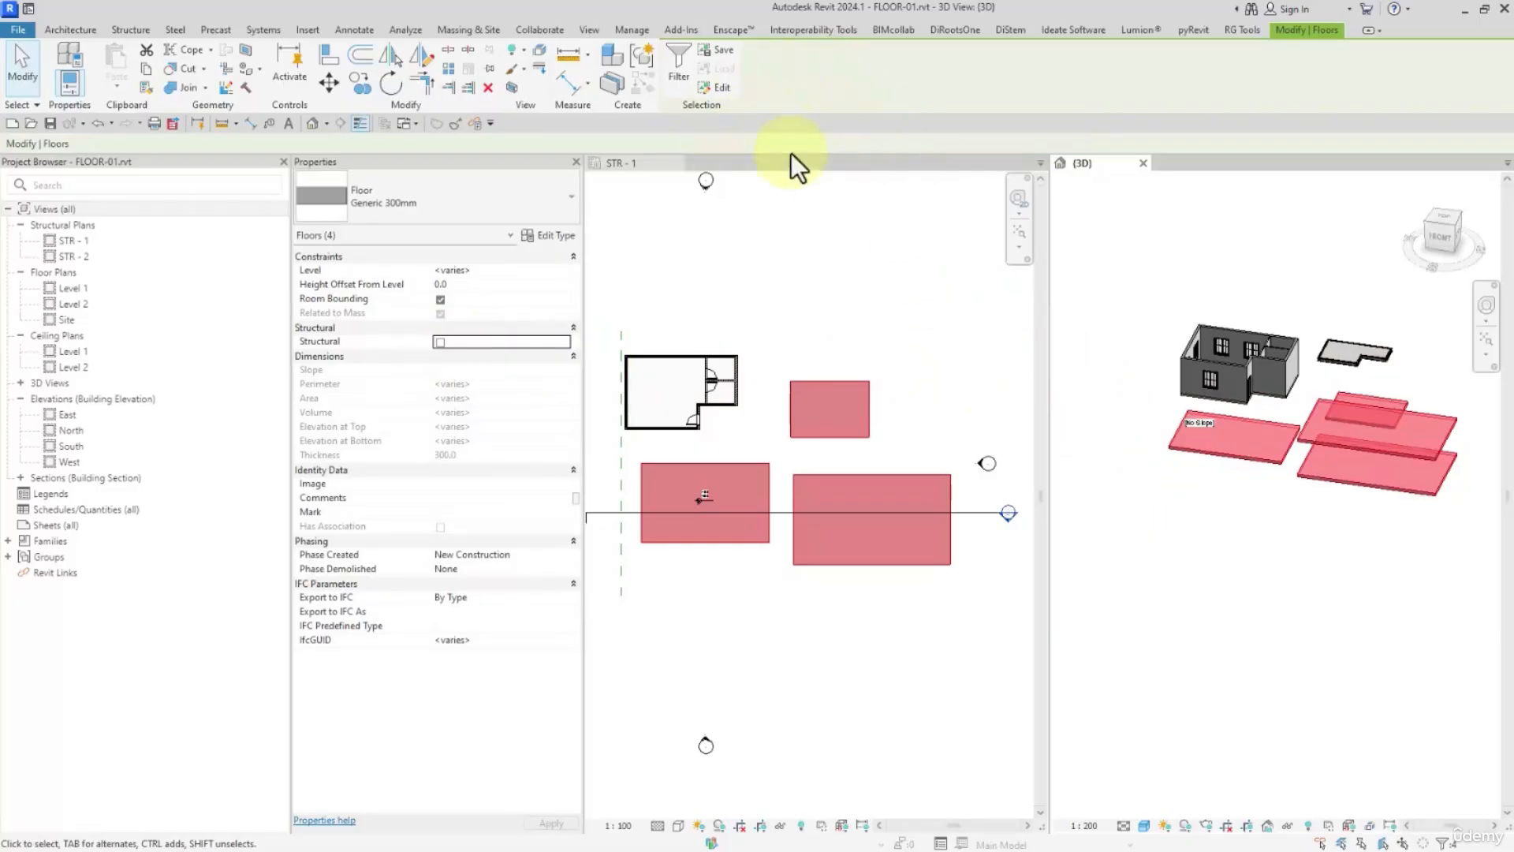
pyautogui.click(1260, 507)
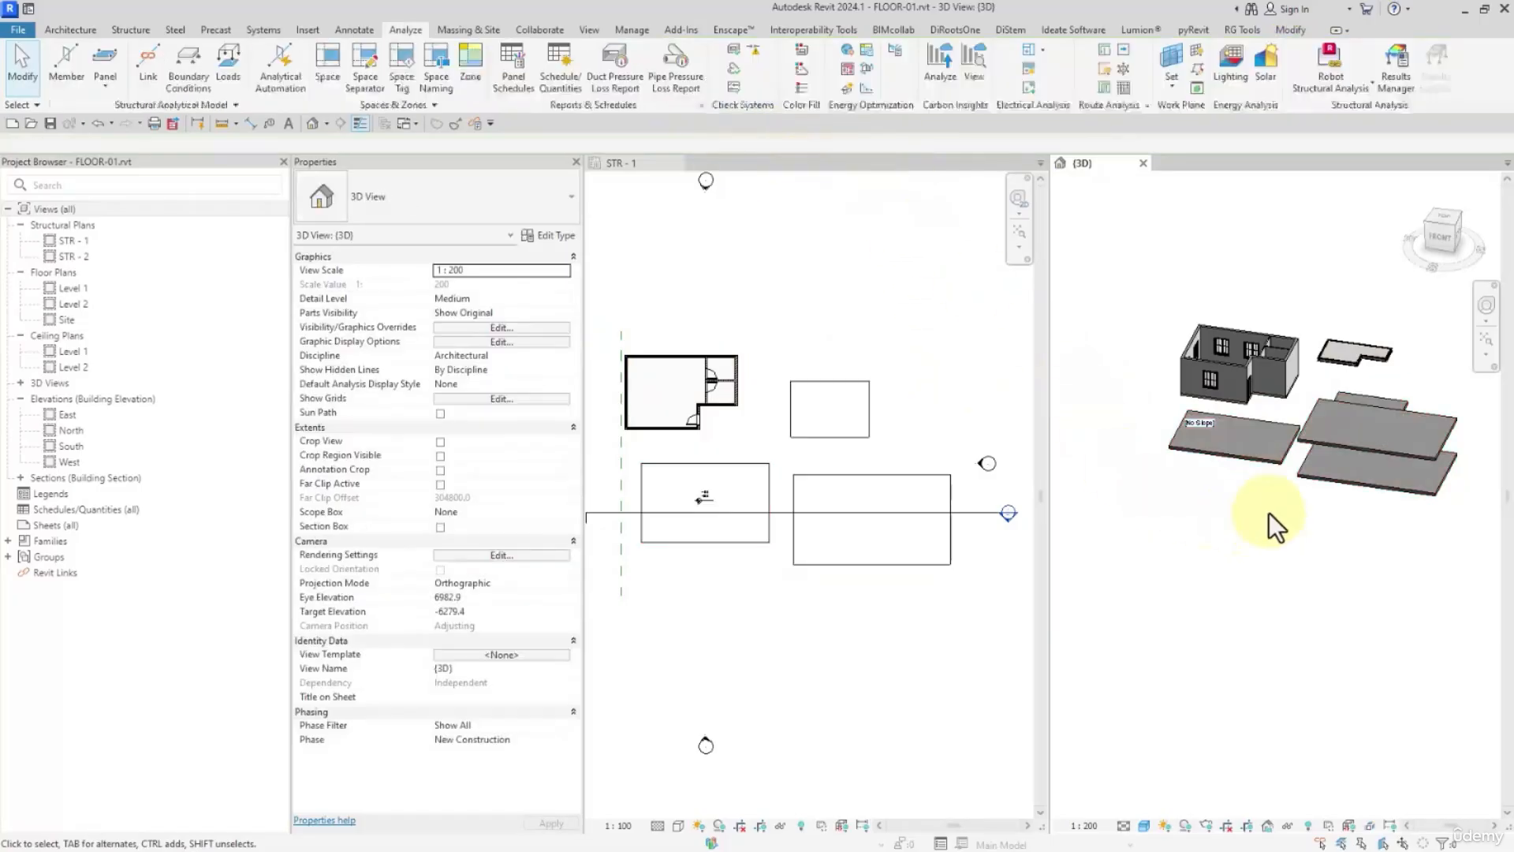
# Select the slope-tagged floor and close the STR - 1 plan so the 3D view fills the drawing area
pyautogui.click(1251, 439)
pyautogui.scroll(2, 1232, 470)
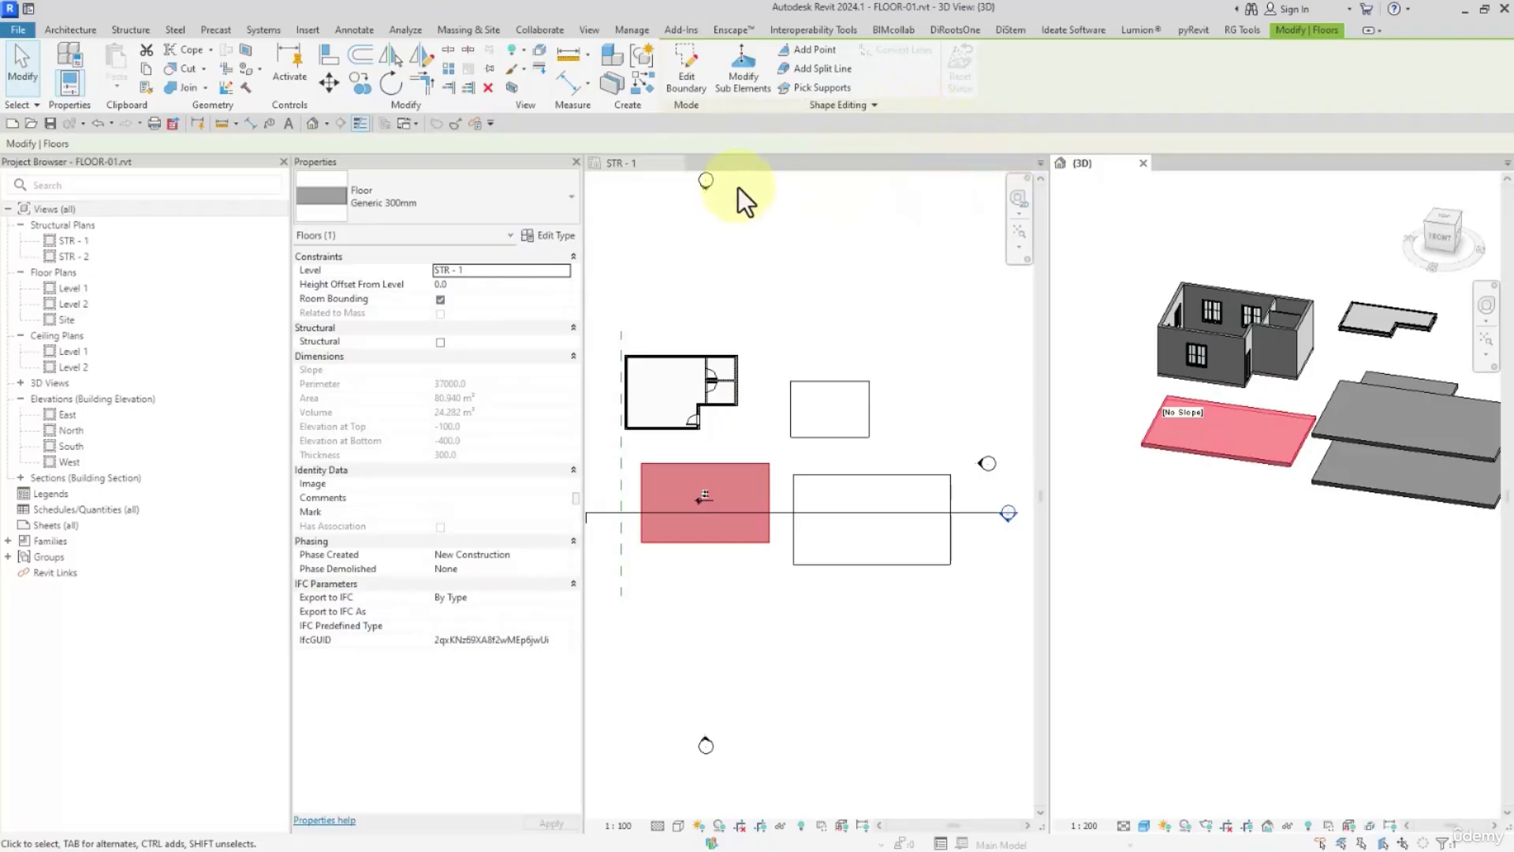
pyautogui.click(676, 164)
pyautogui.scroll(5, 1025, 361)
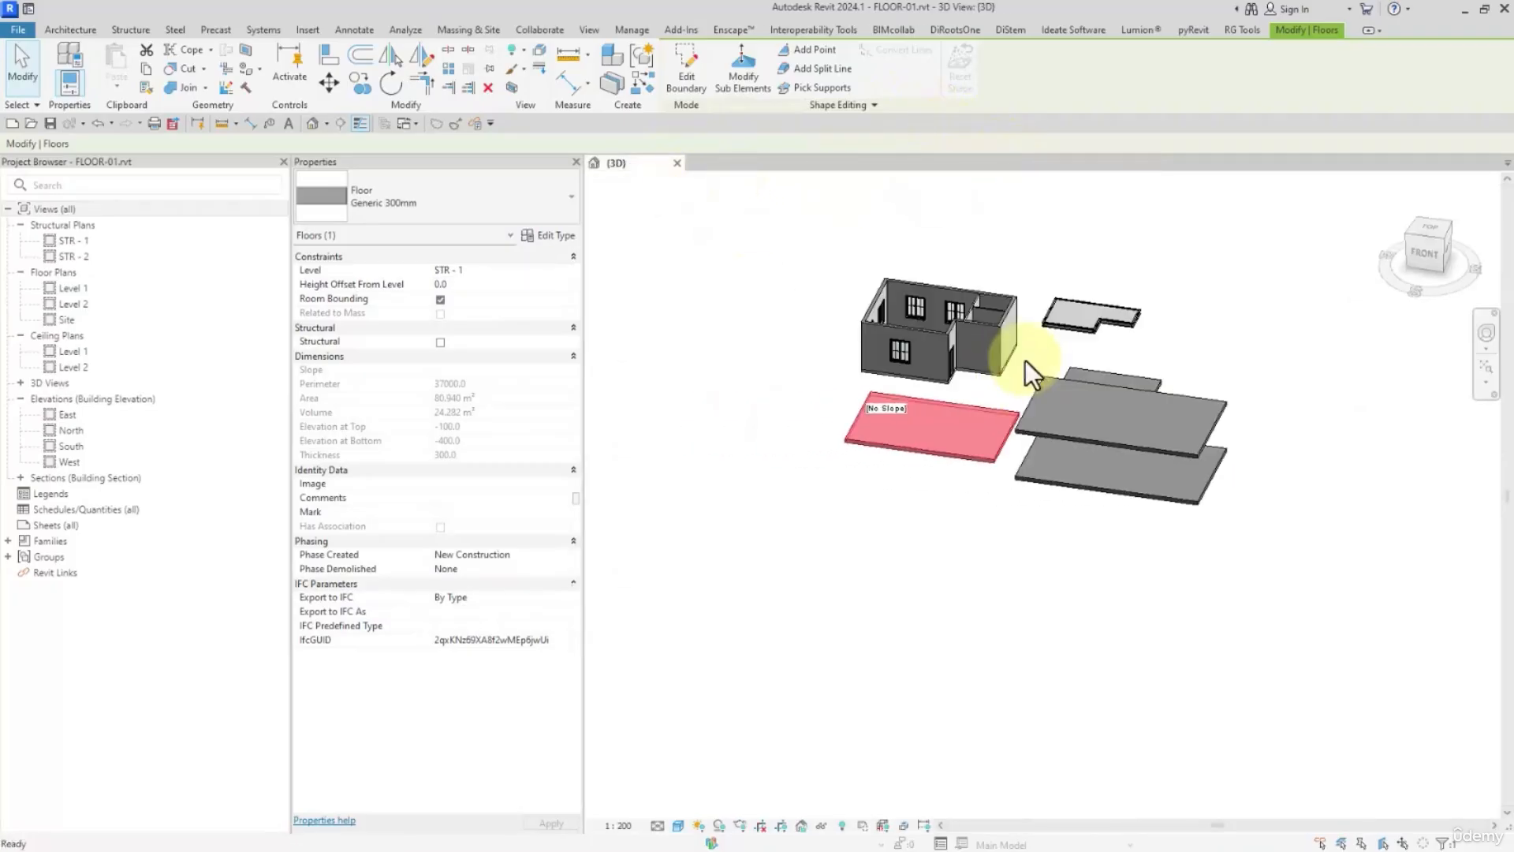
# Start Modify Sub Elements on the floor in front of the house and delete the conflicting spot dimension
pyautogui.click(924, 449)
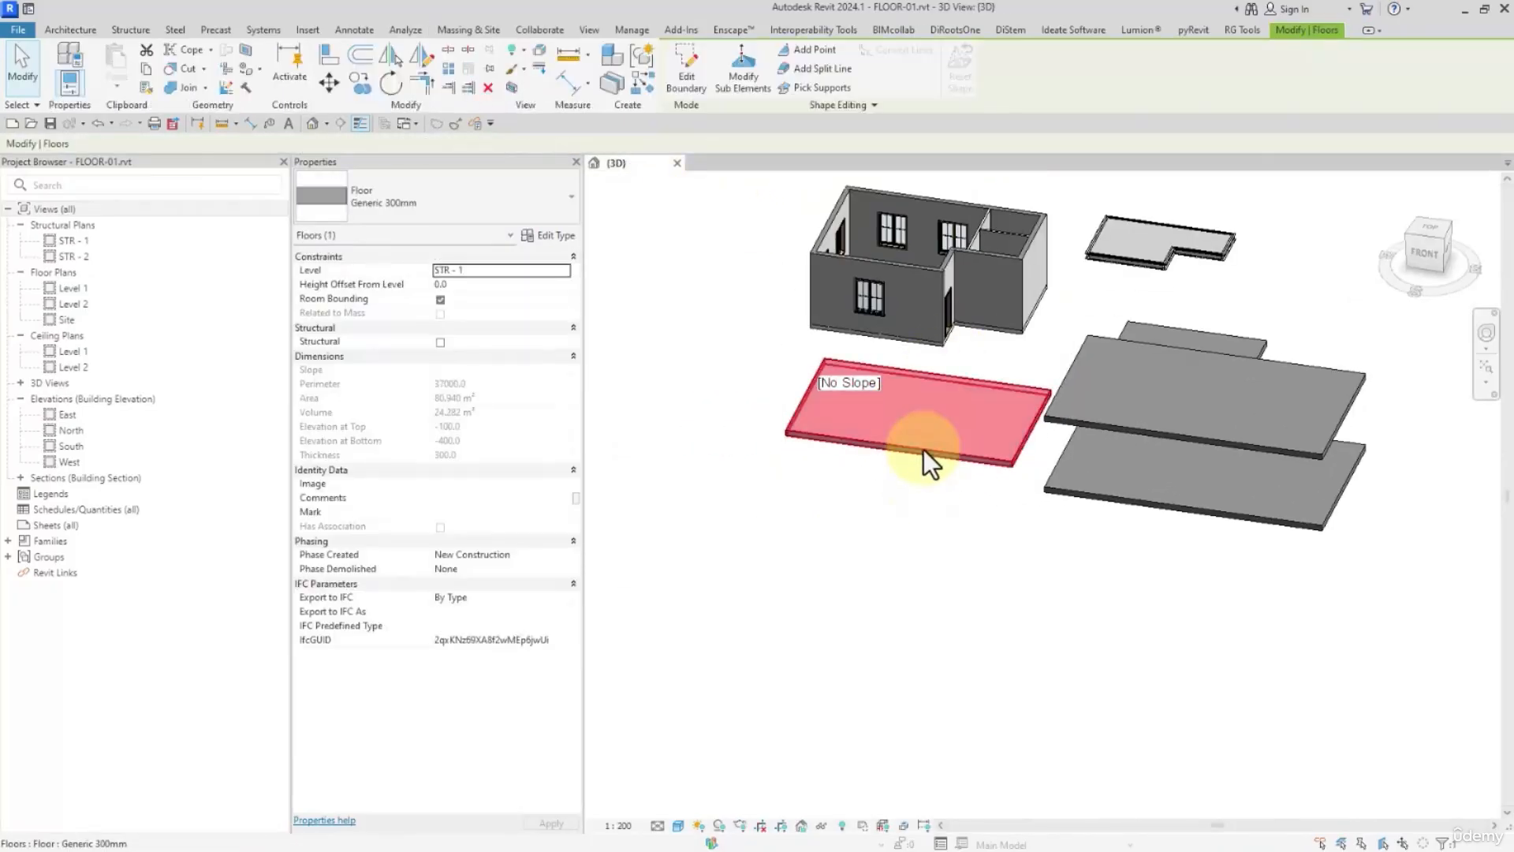
pyautogui.click(717, 466)
pyautogui.click(941, 355)
pyautogui.click(912, 423)
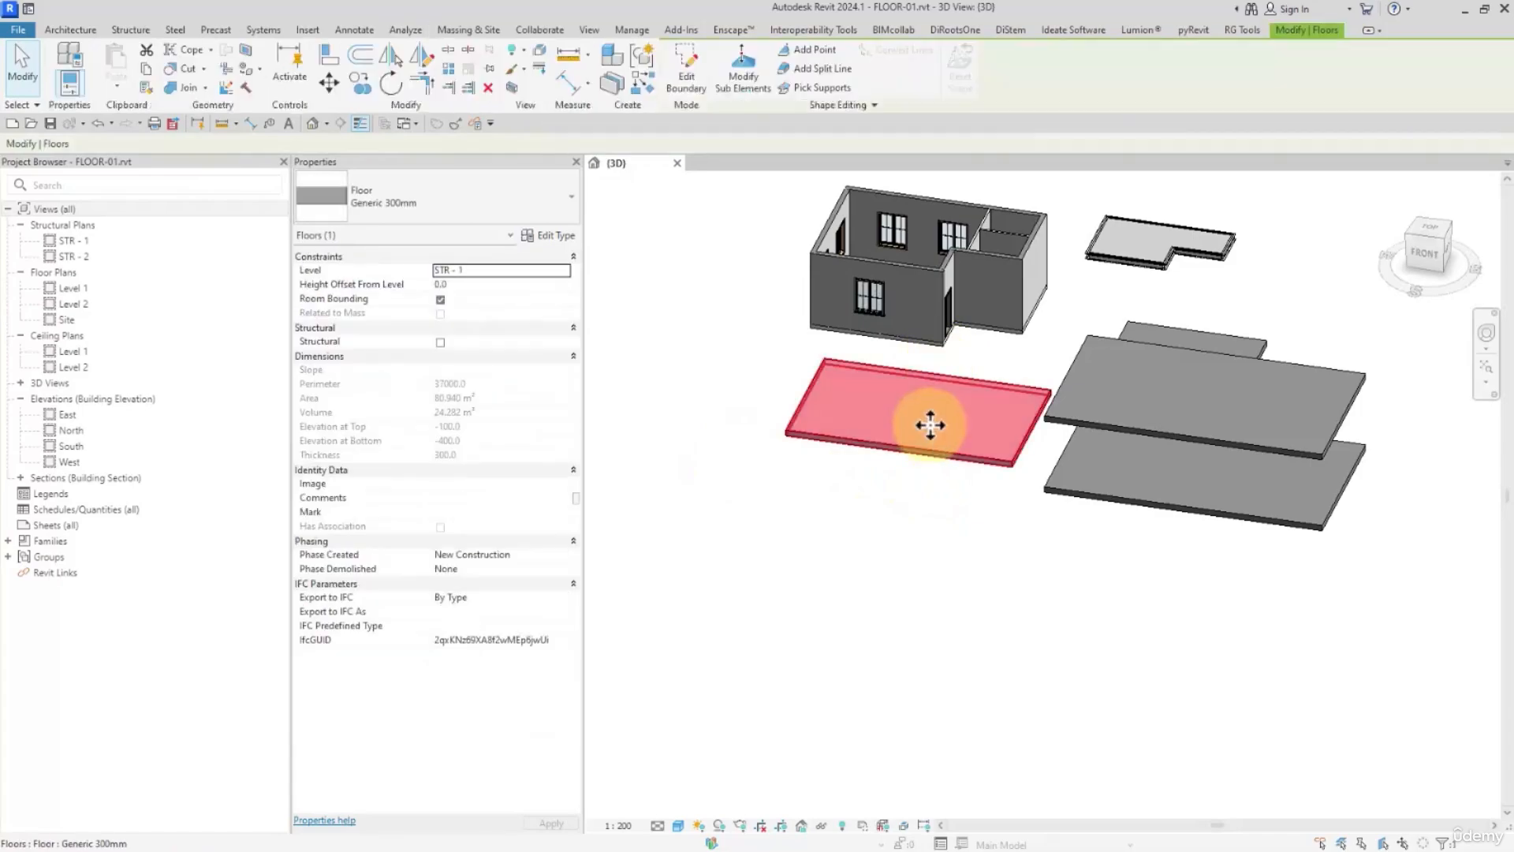
pyautogui.keyDown('shift'); pyautogui.moveTo(919, 433); pyautogui.dragTo(959, 512, button='middle'); pyautogui.keyUp('shift')
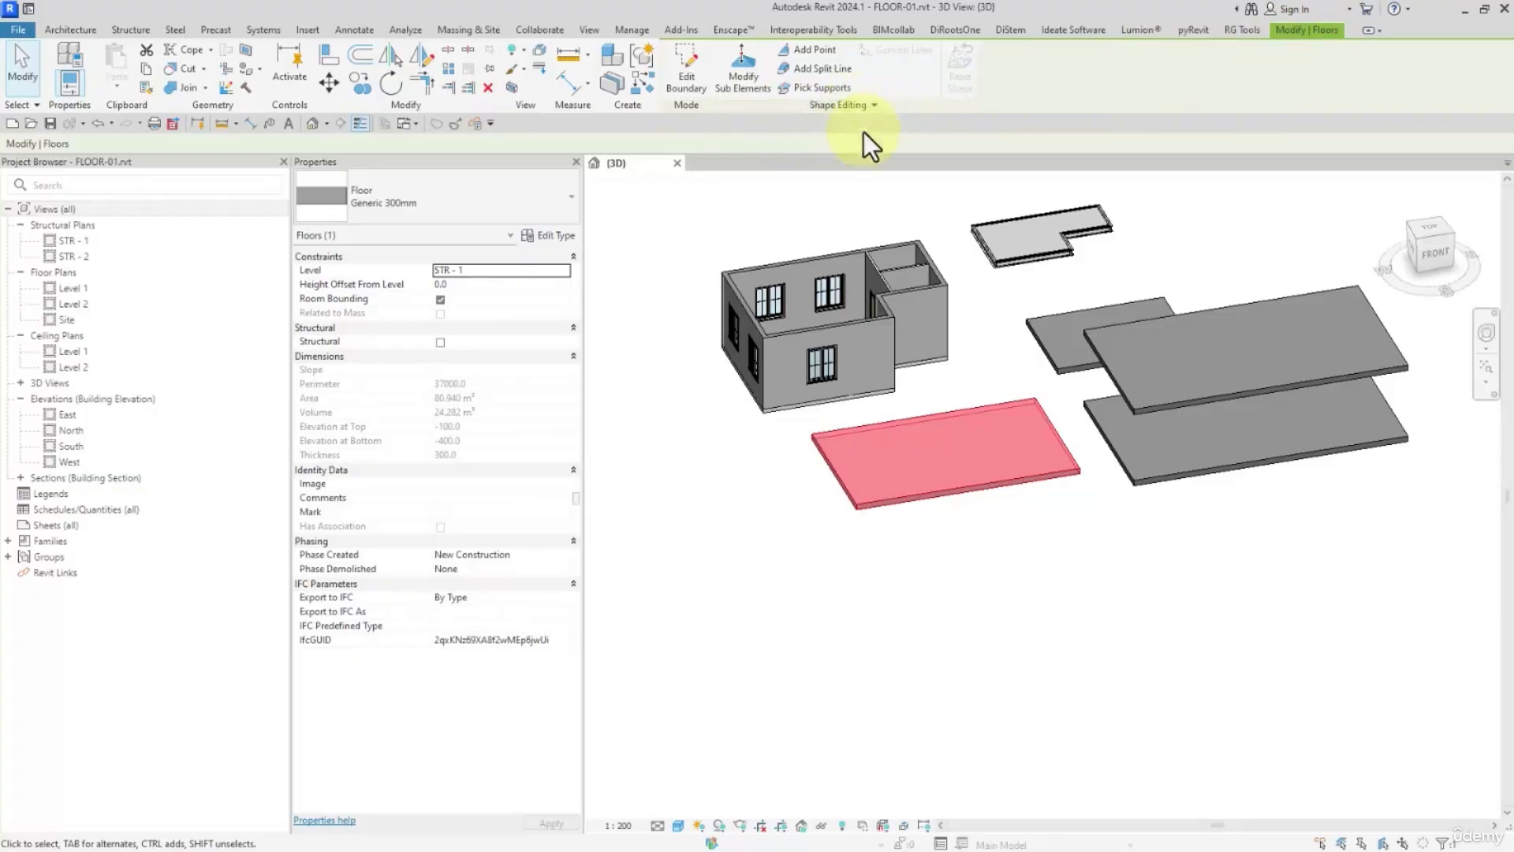
pyautogui.scroll(3, 828, 457)
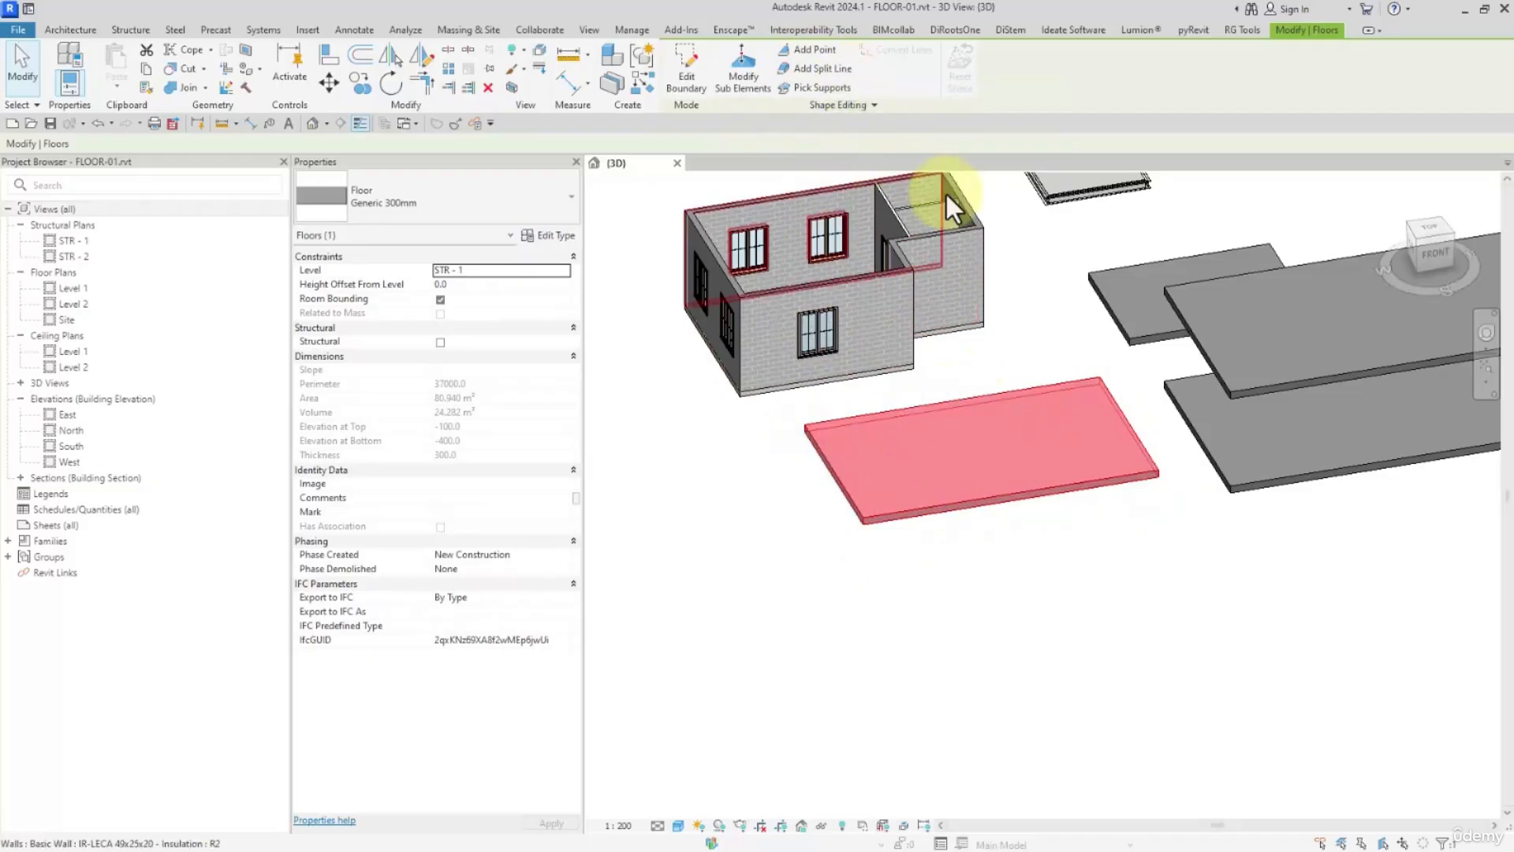
pyautogui.click(740, 75)
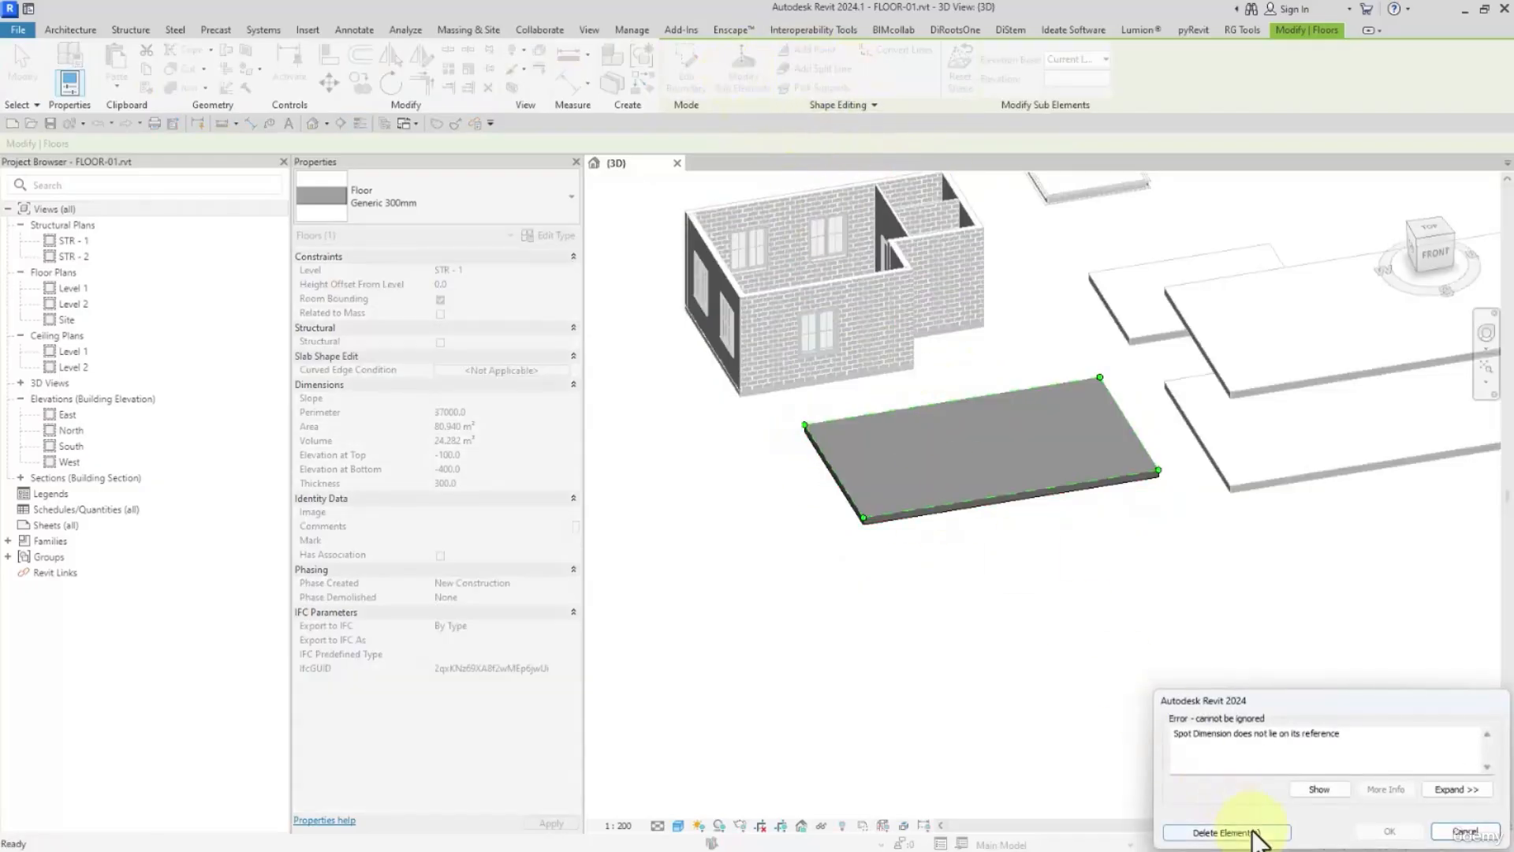
pyautogui.click(1225, 832)
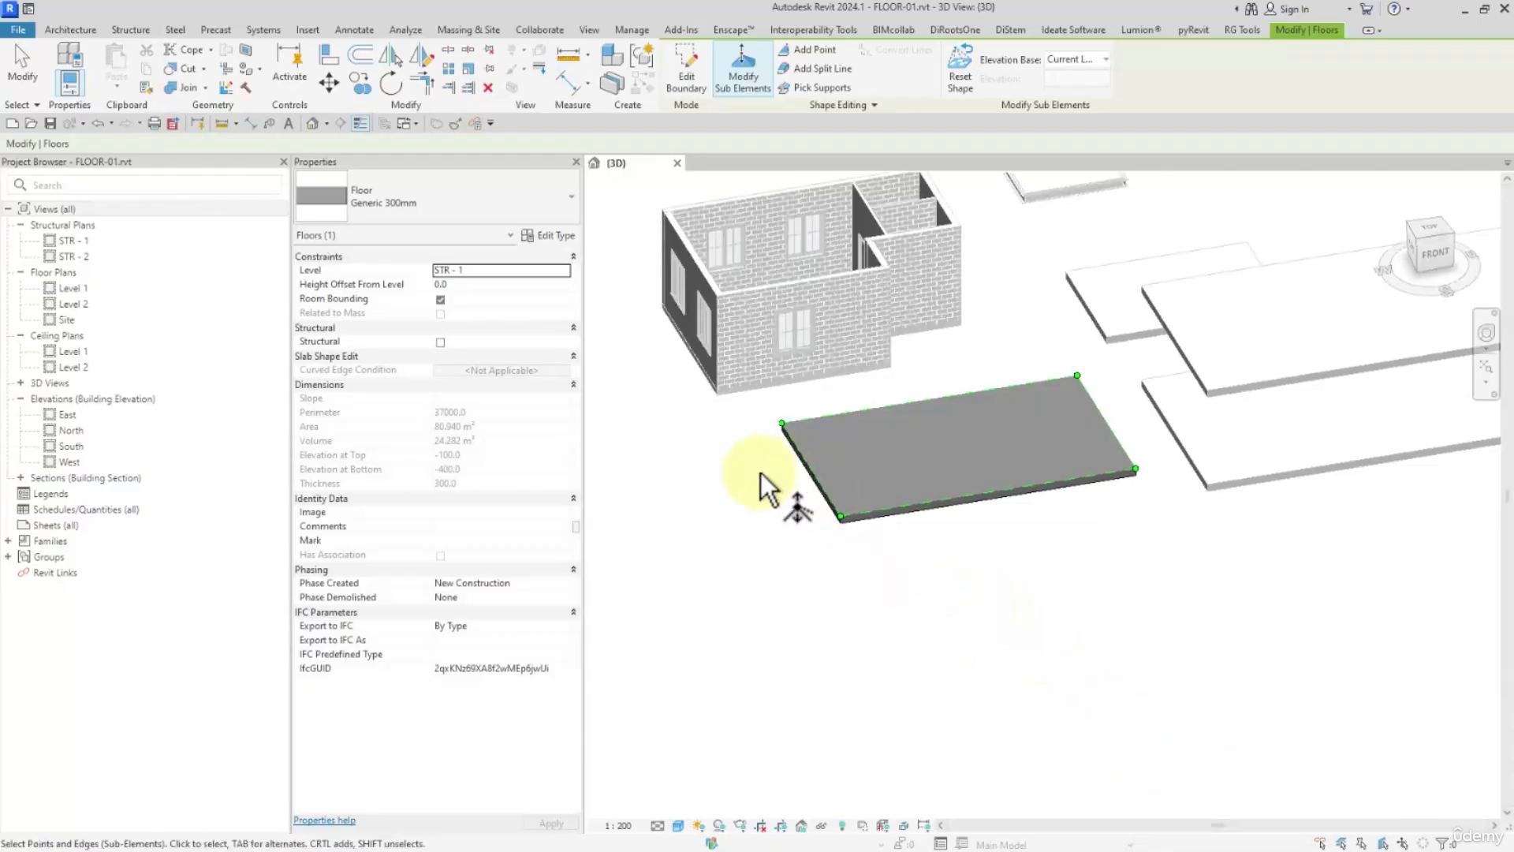
# Examine the floor's corner points and boundary edges by selecting them one after another in sub-element editing
pyautogui.moveTo(760, 472); pyautogui.dragTo(804, 383)
pyautogui.moveTo(1022, 333); pyautogui.dragTo(1102, 387)
pyautogui.moveTo(1088, 538); pyautogui.dragTo(1157, 453)
pyautogui.moveTo(791, 599); pyautogui.dragTo(873, 505)
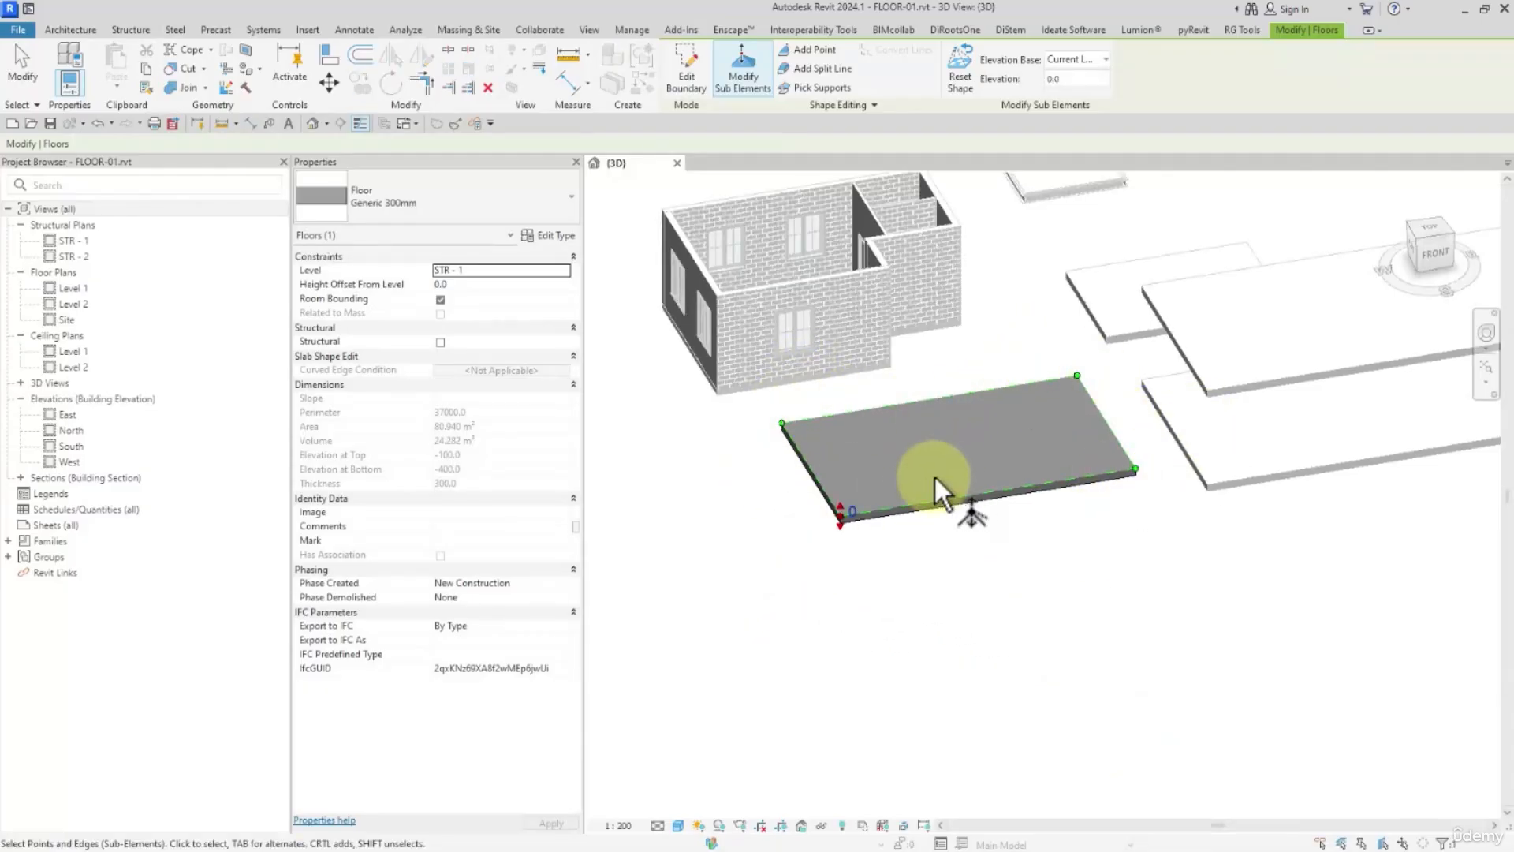
pyautogui.click(804, 463)
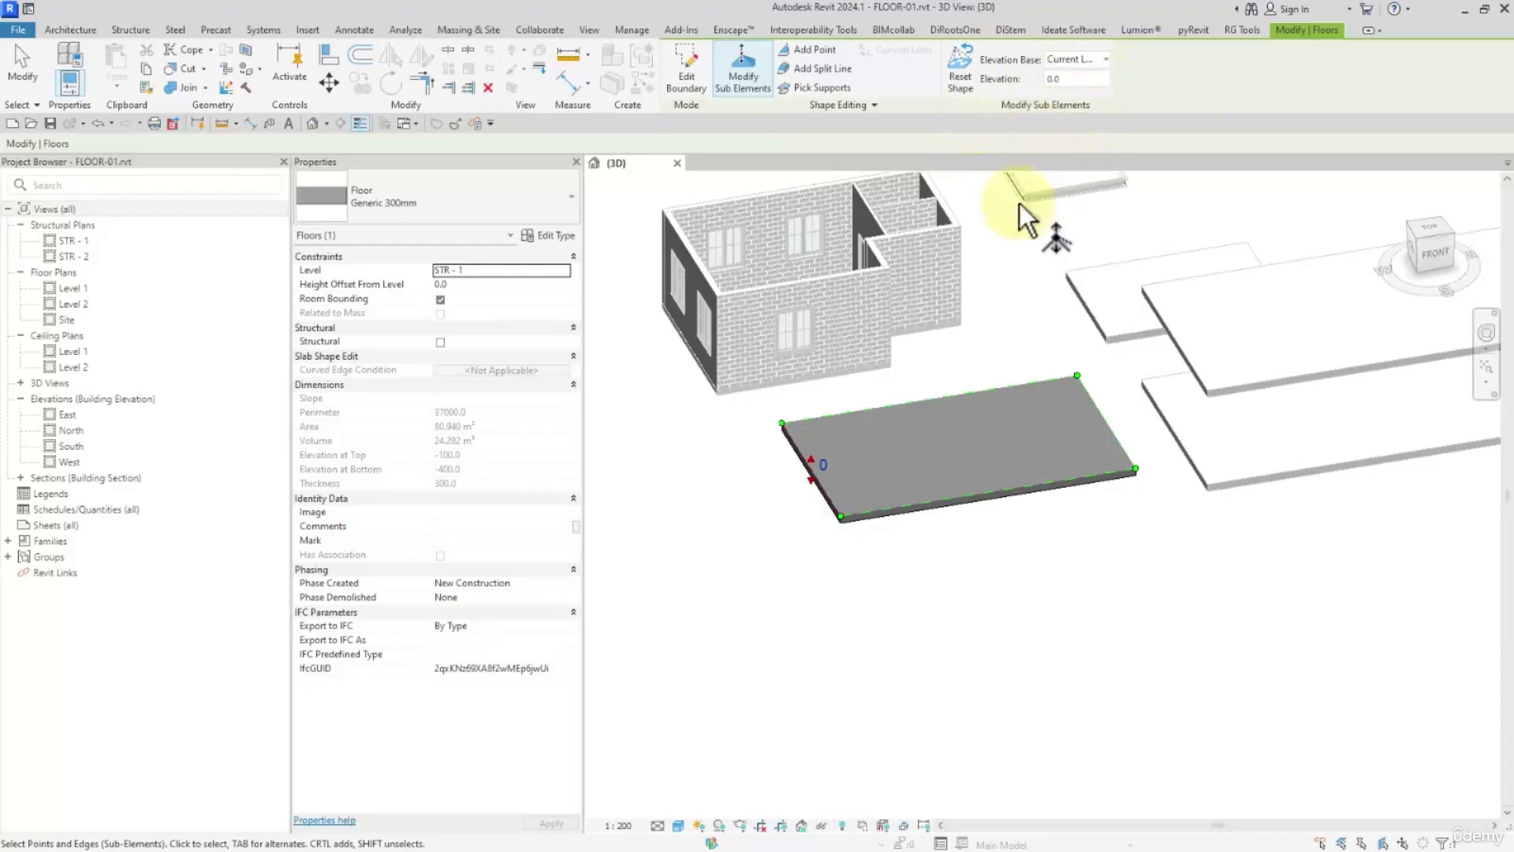
pyautogui.click(782, 423)
pyautogui.moveTo(808, 585); pyautogui.dragTo(899, 497)
pyautogui.click(1095, 407)
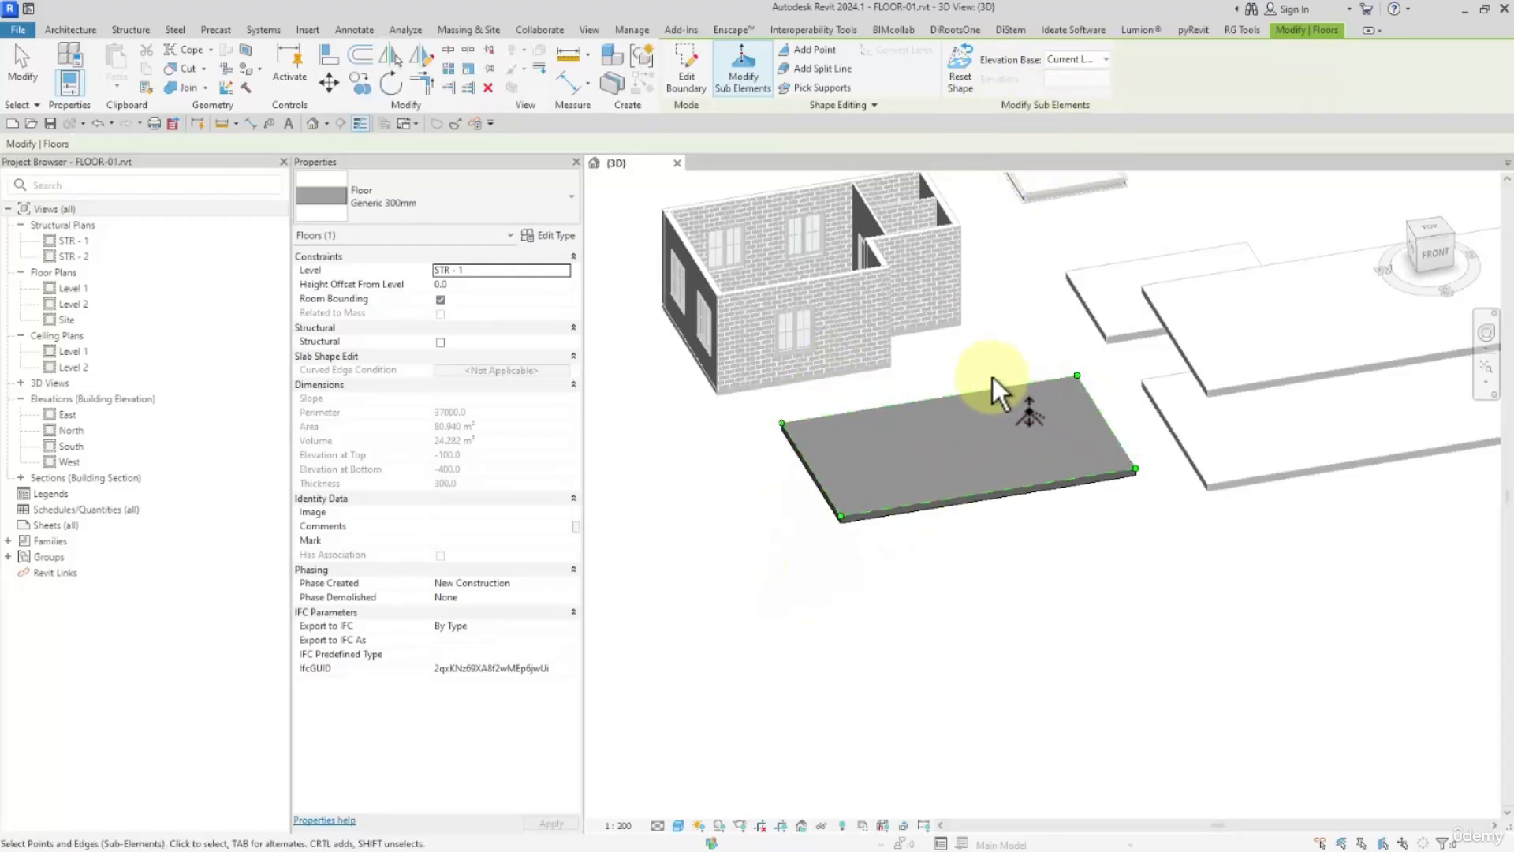
# Check the back edge and a corner point of the floor, and reset the floor's shape
pyautogui.click(992, 387)
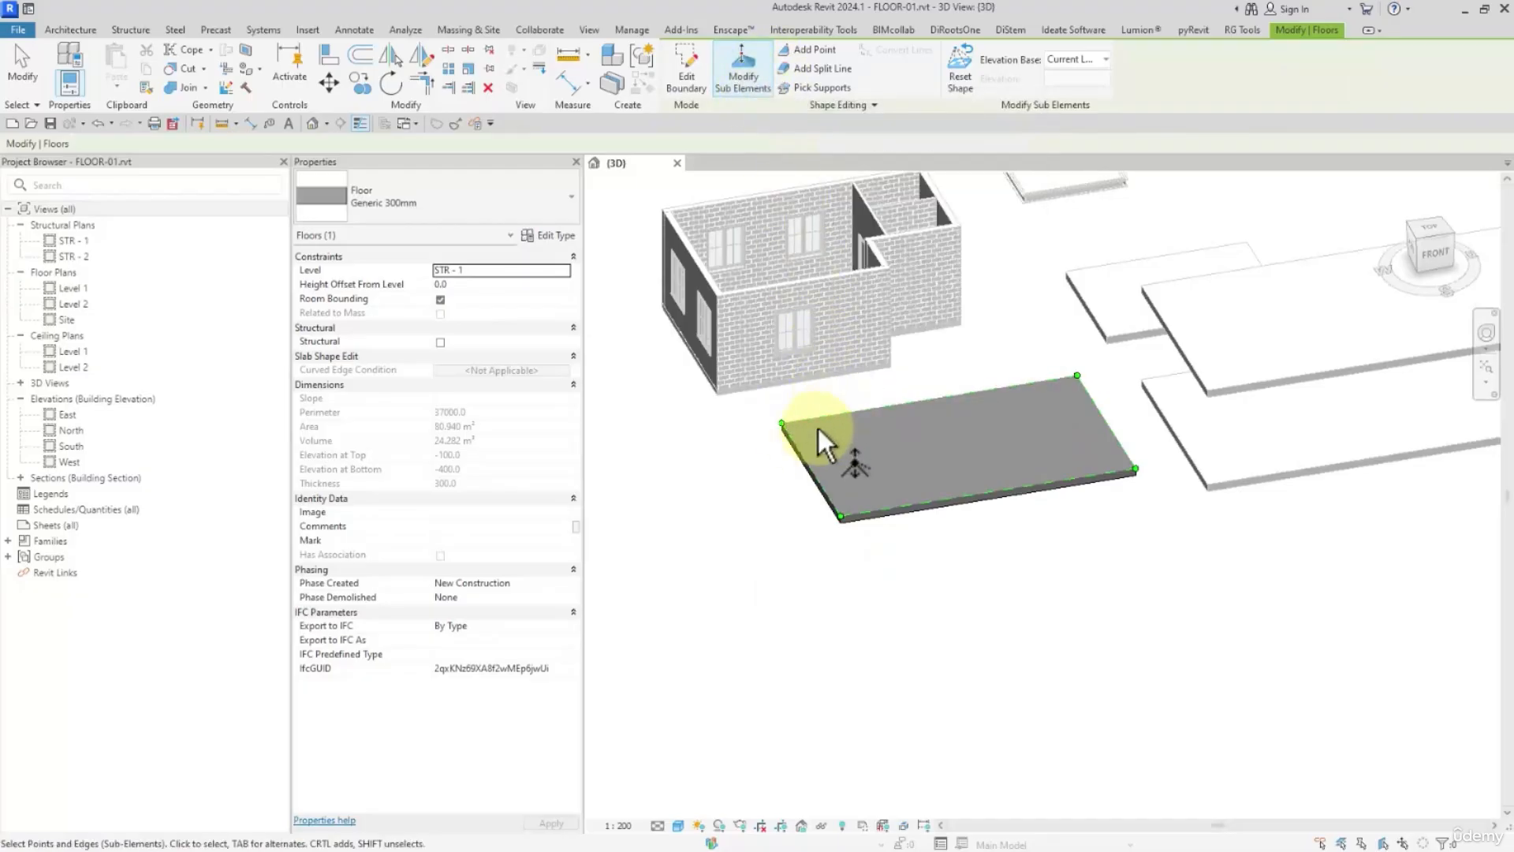
pyautogui.click(786, 426)
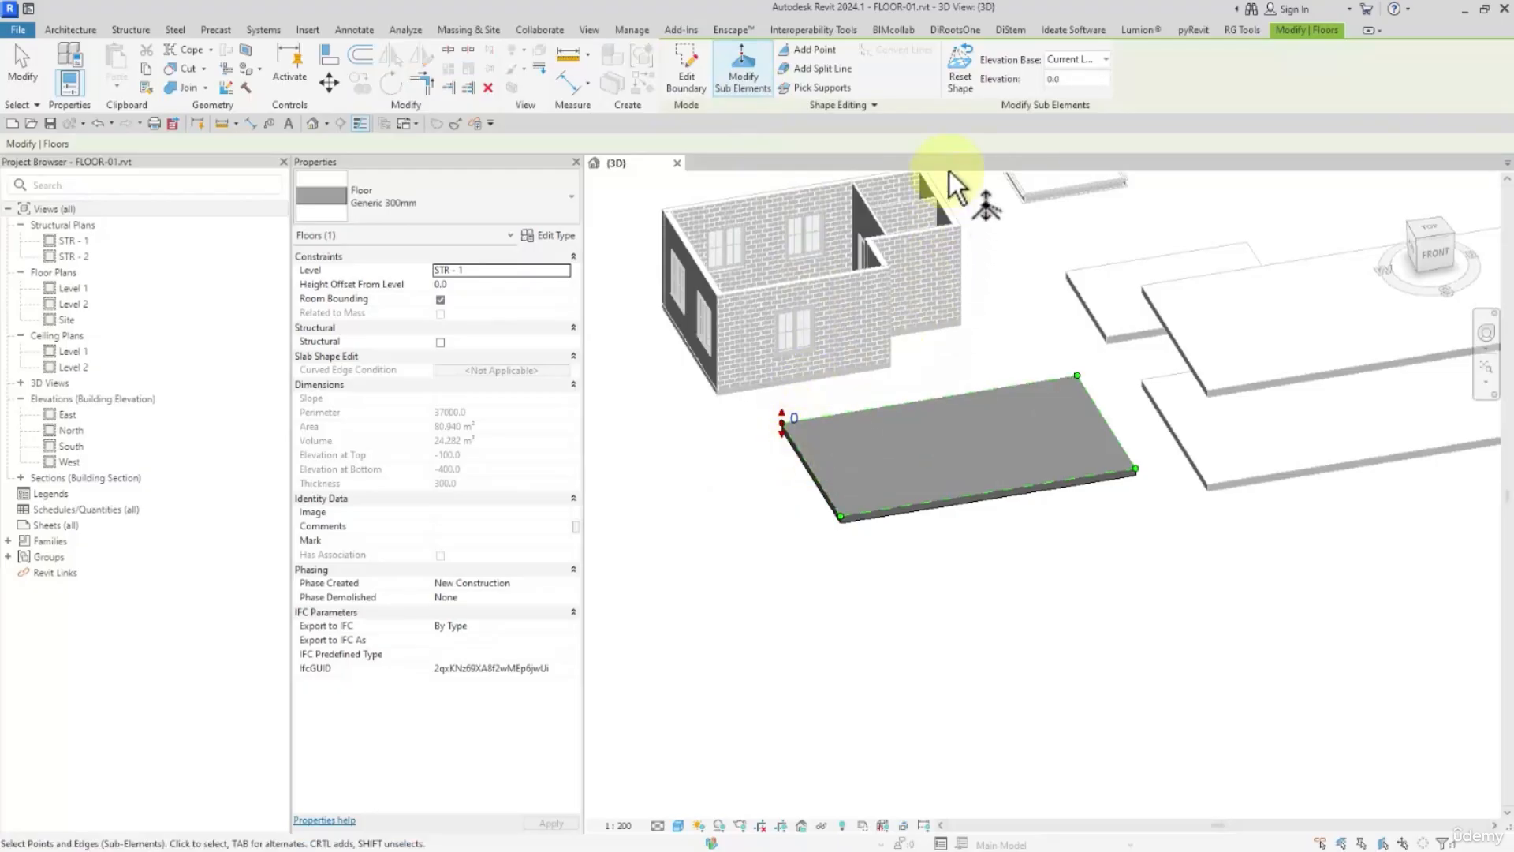
pyautogui.click(958, 71)
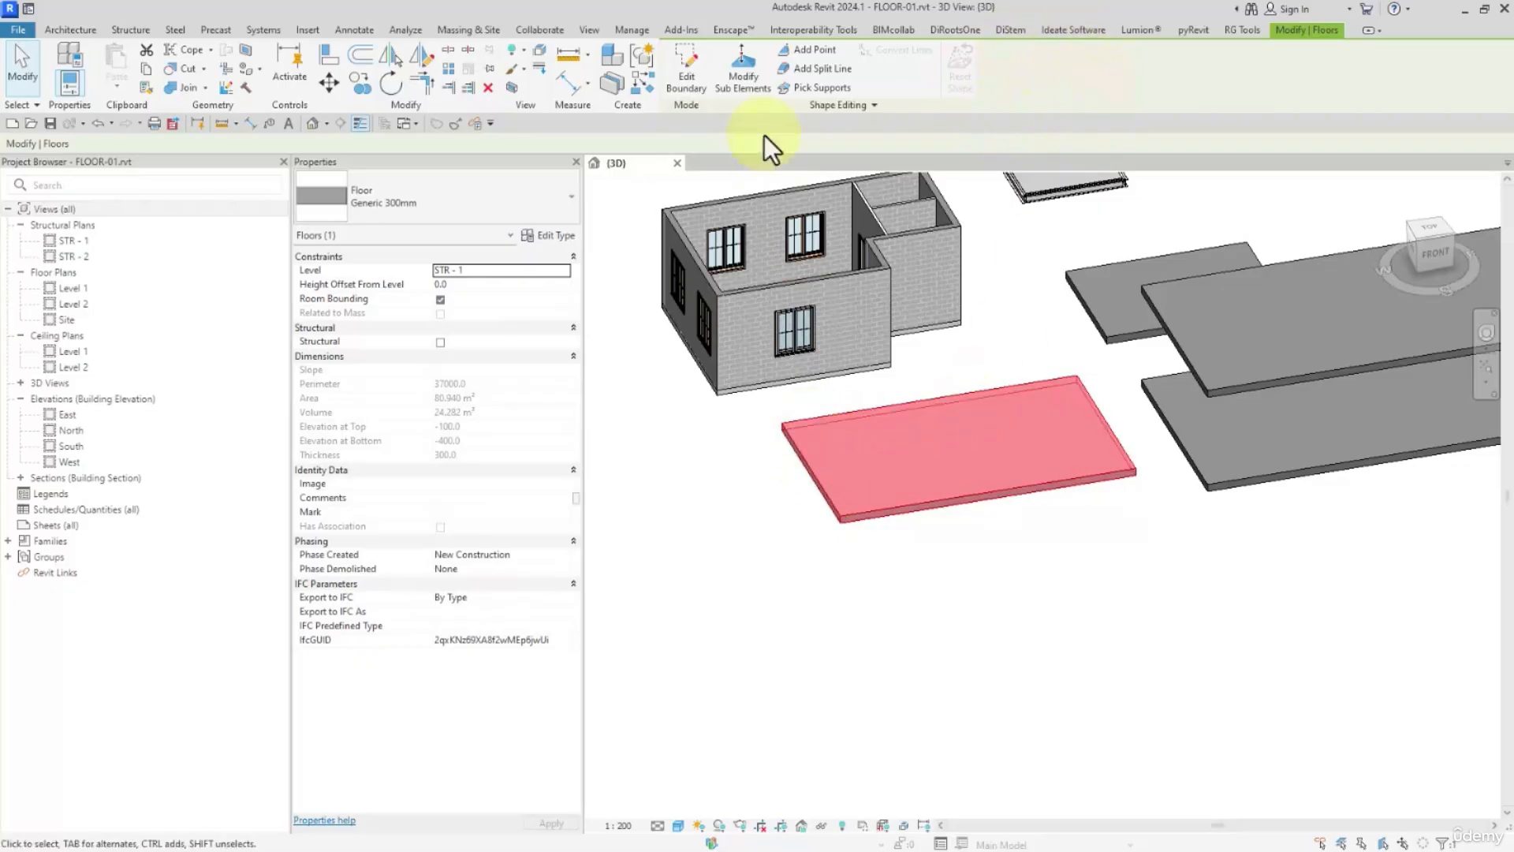
# Raise the floor's back-left corner point to an elevation of 1250 with Modify Sub Elements
pyautogui.click(741, 59)
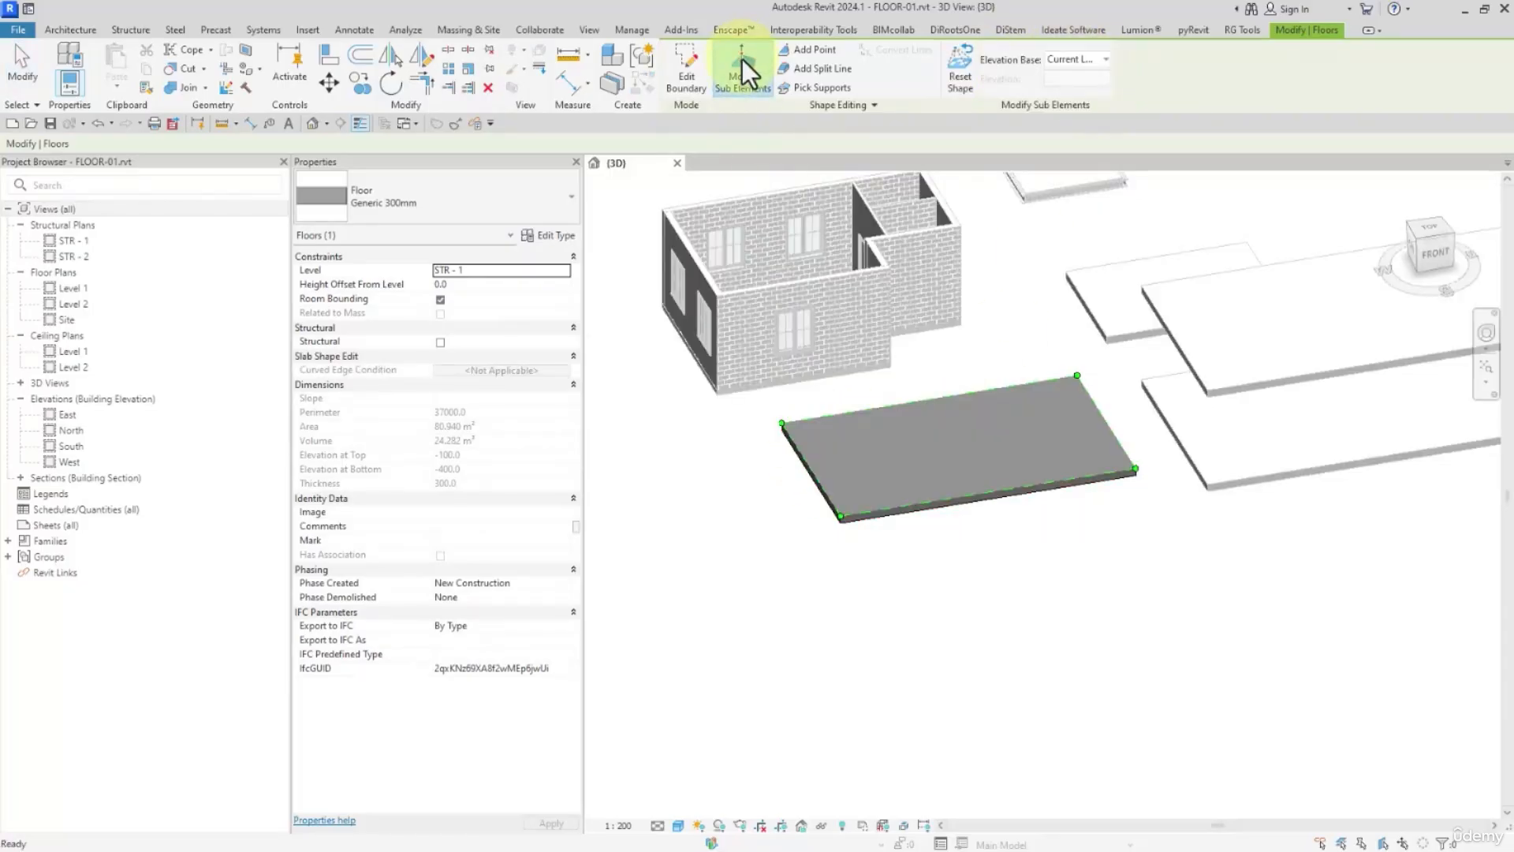
pyautogui.scroll(1, 772, 446)
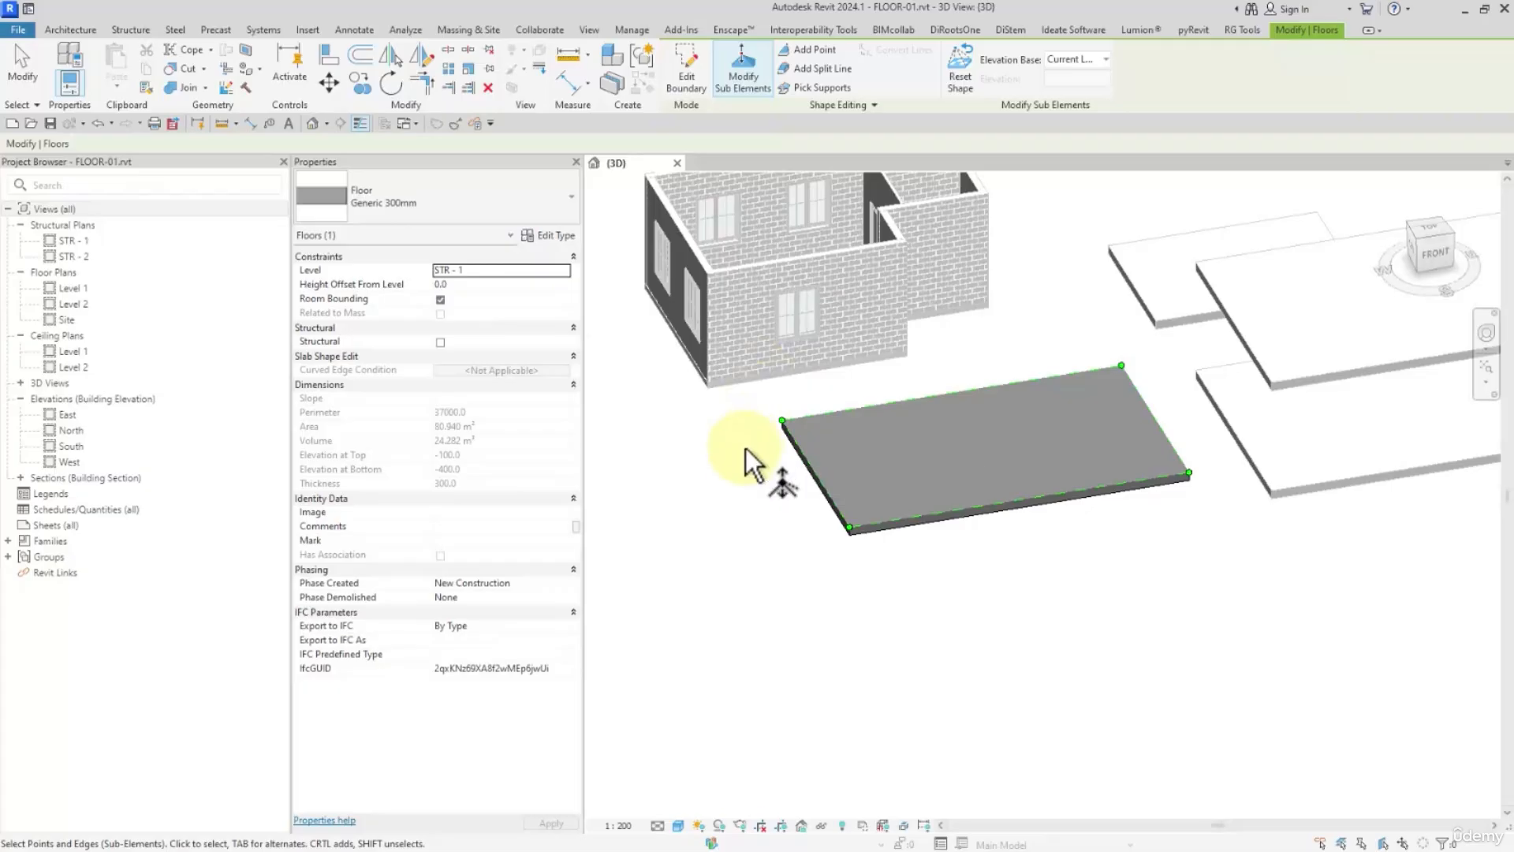
pyautogui.moveTo(752, 471); pyautogui.dragTo(822, 405)
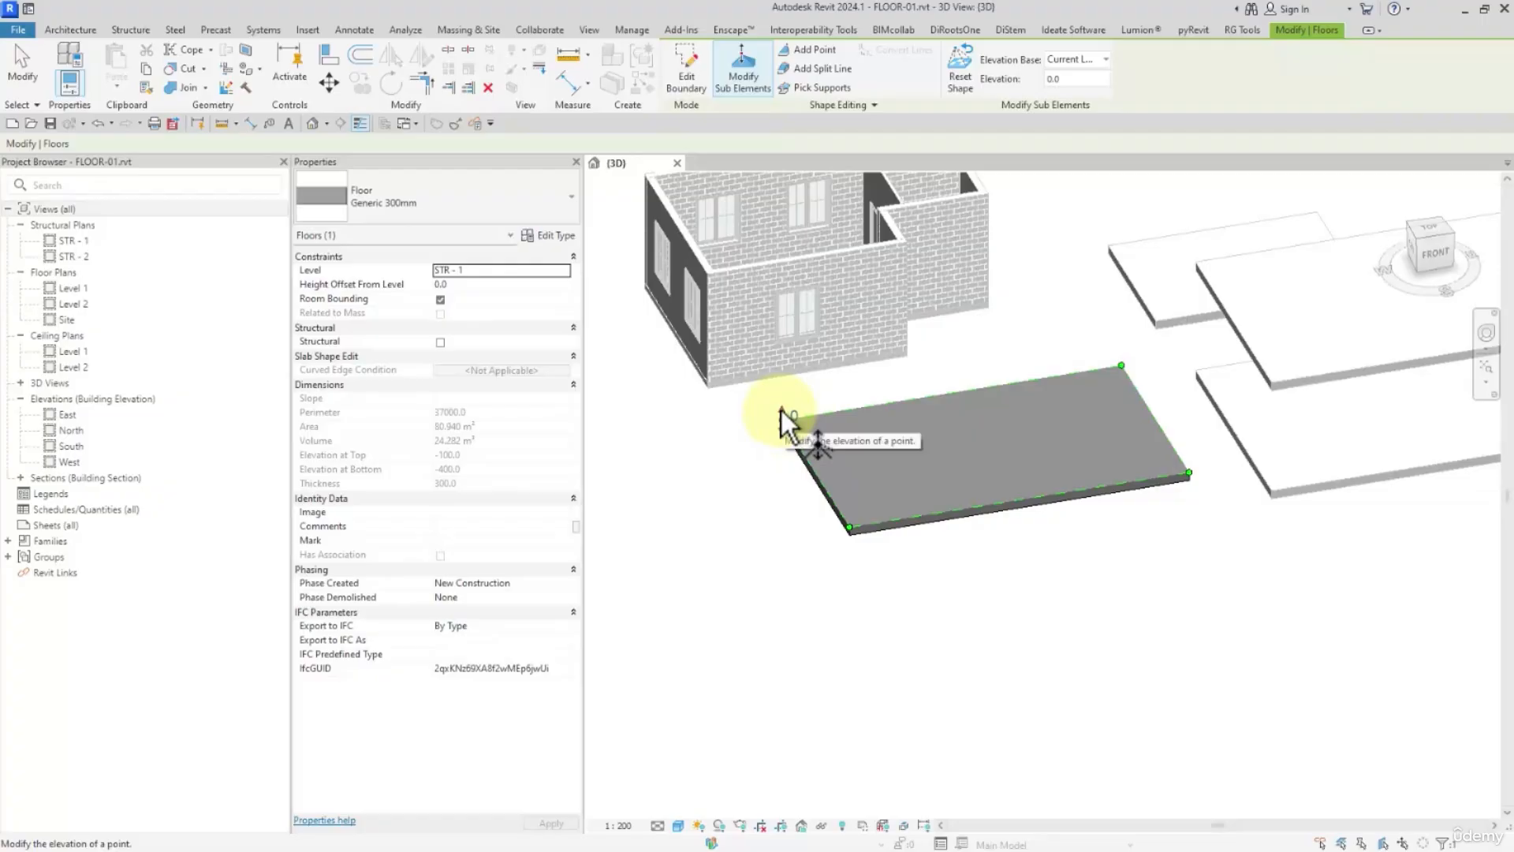
pyautogui.moveTo(782, 410)
pyautogui.mouseDown()
pyautogui.moveTo(784, 381)
pyautogui.moveTo(781, 458)
pyautogui.moveTo(782, 394)
pyautogui.mouseUp()
pyautogui.click(792, 391)
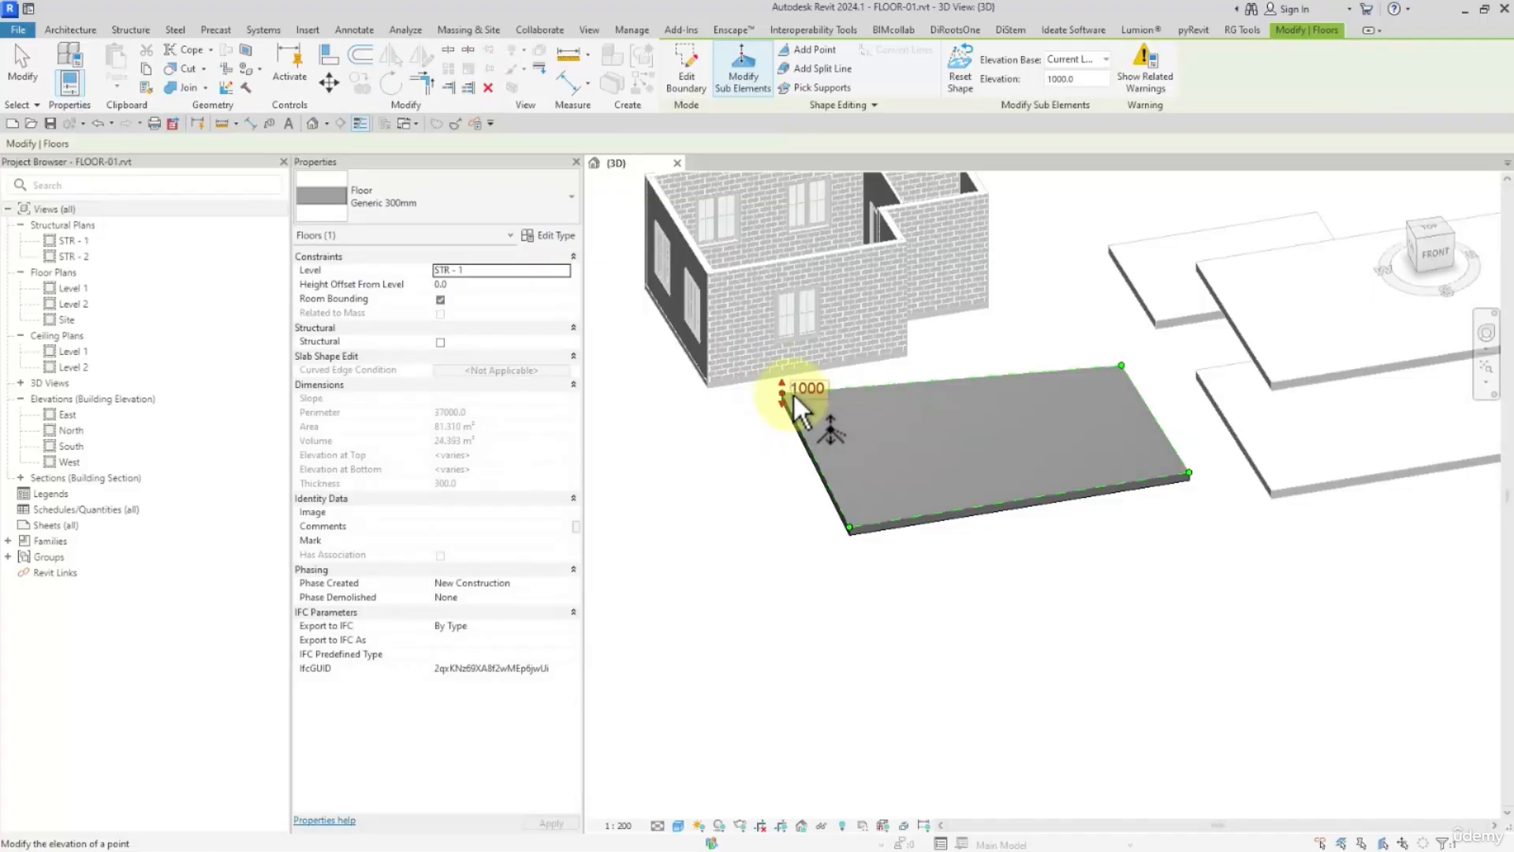
pyautogui.click(798, 394)
pyautogui.write('1250')
pyautogui.press('Return')
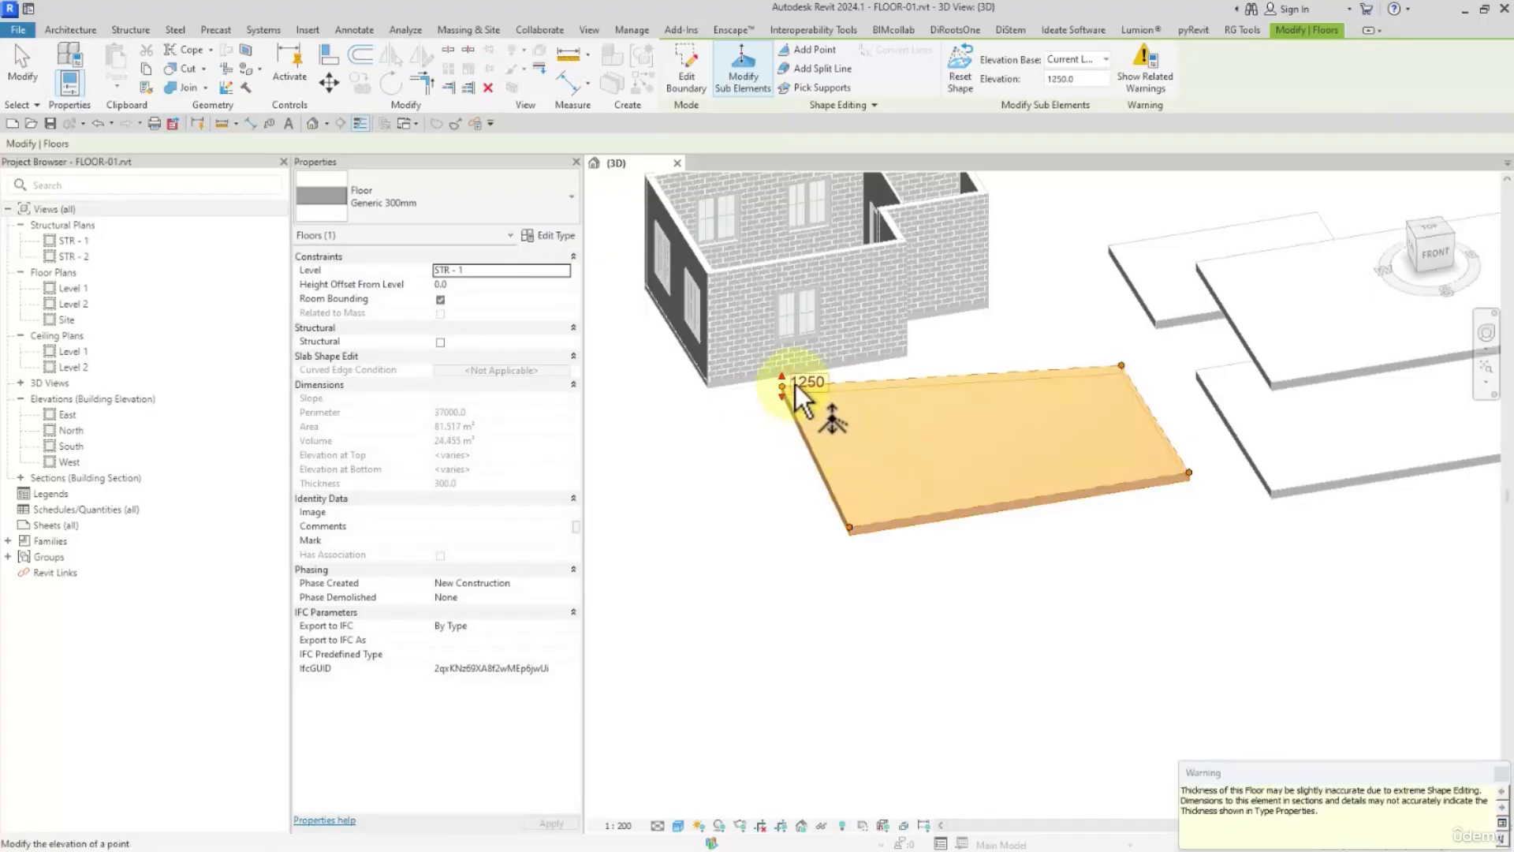
# Set the back-left corner's elevation to 2500, and reset the floor's shape
pyautogui.click(797, 385)
pyautogui.click(793, 386)
pyautogui.write('2500')
pyautogui.press('Return')
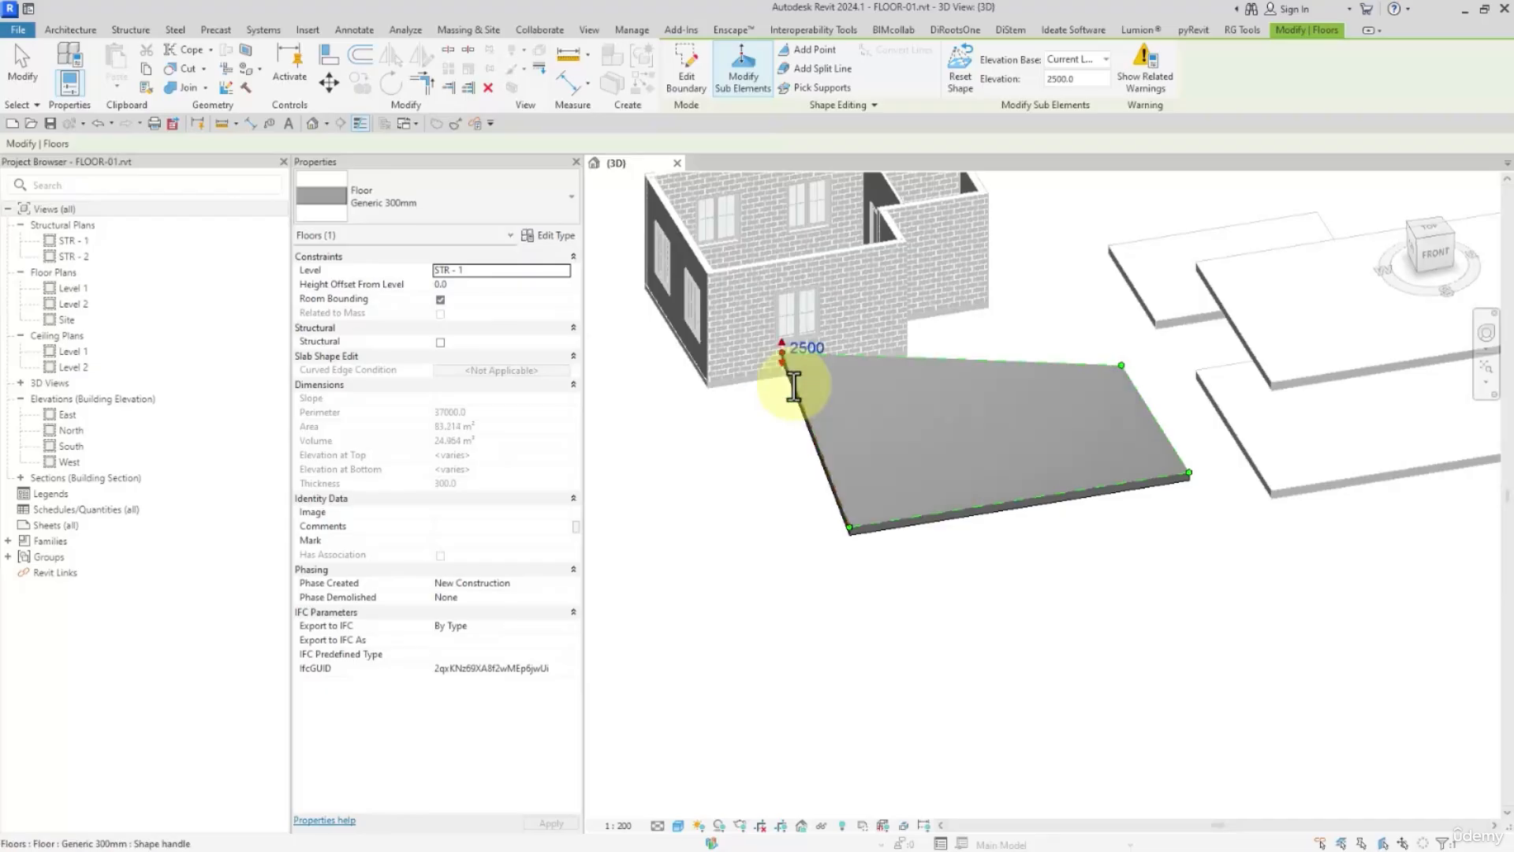
pyautogui.click(957, 82)
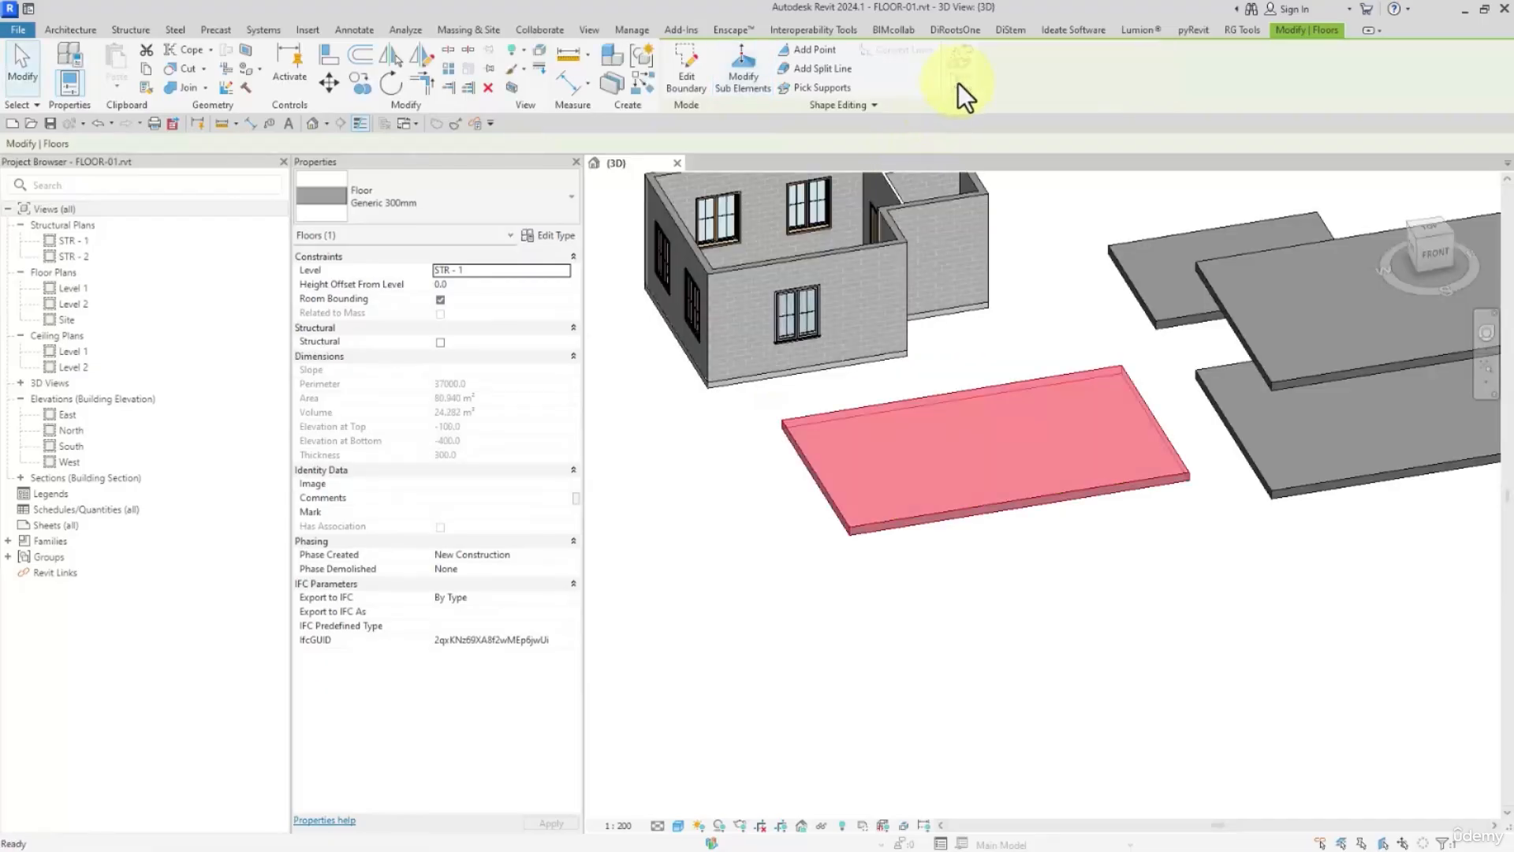
# Restart Modify Sub Elements and set the back-left corner point's elevation to 1500
pyautogui.click(755, 83)
pyautogui.click(798, 421)
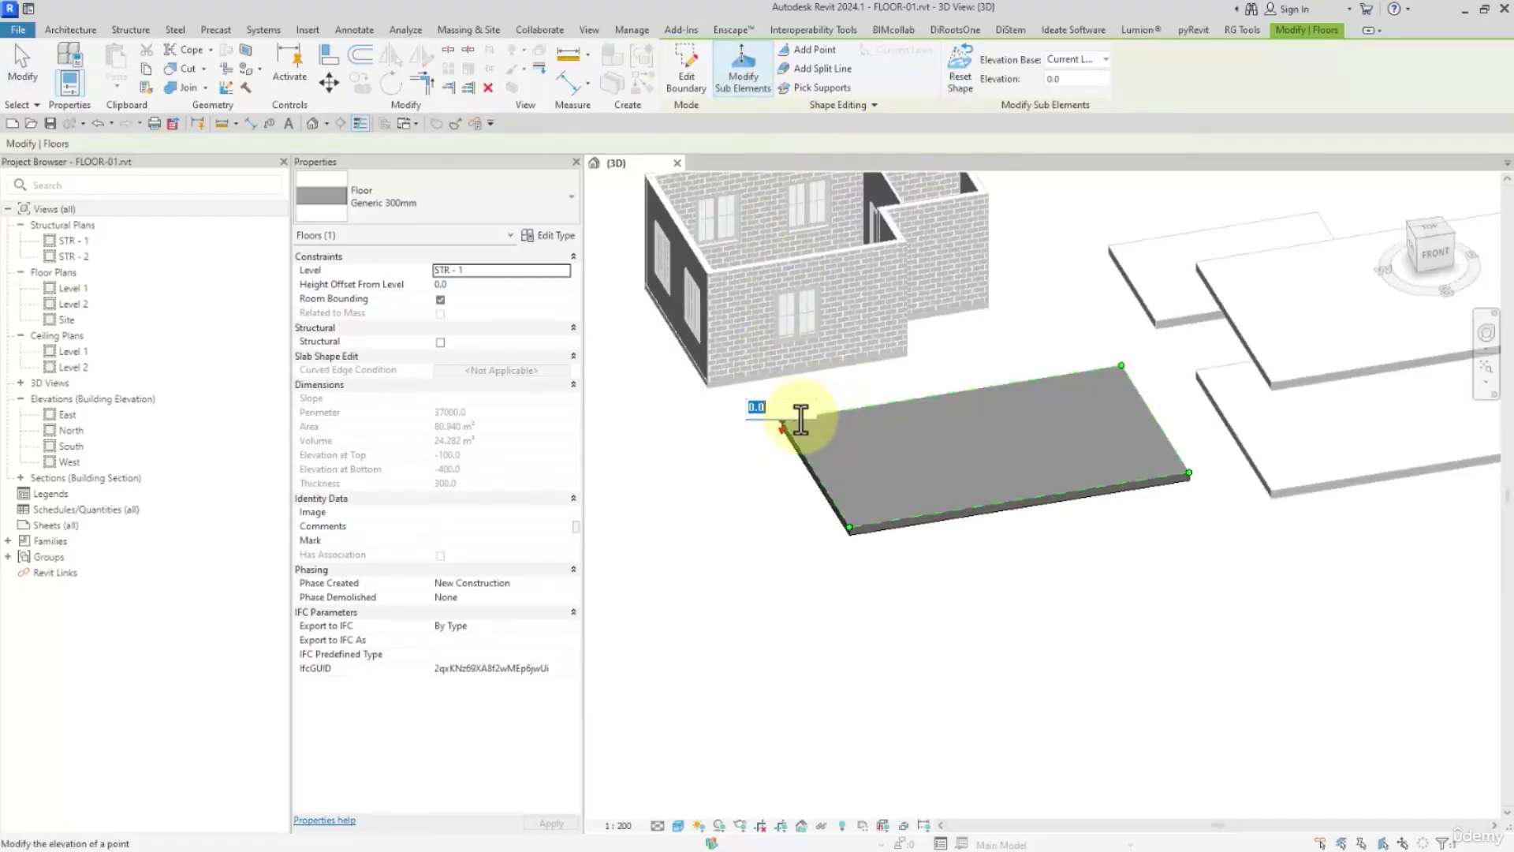
pyautogui.write('1500')
pyautogui.press('Return')
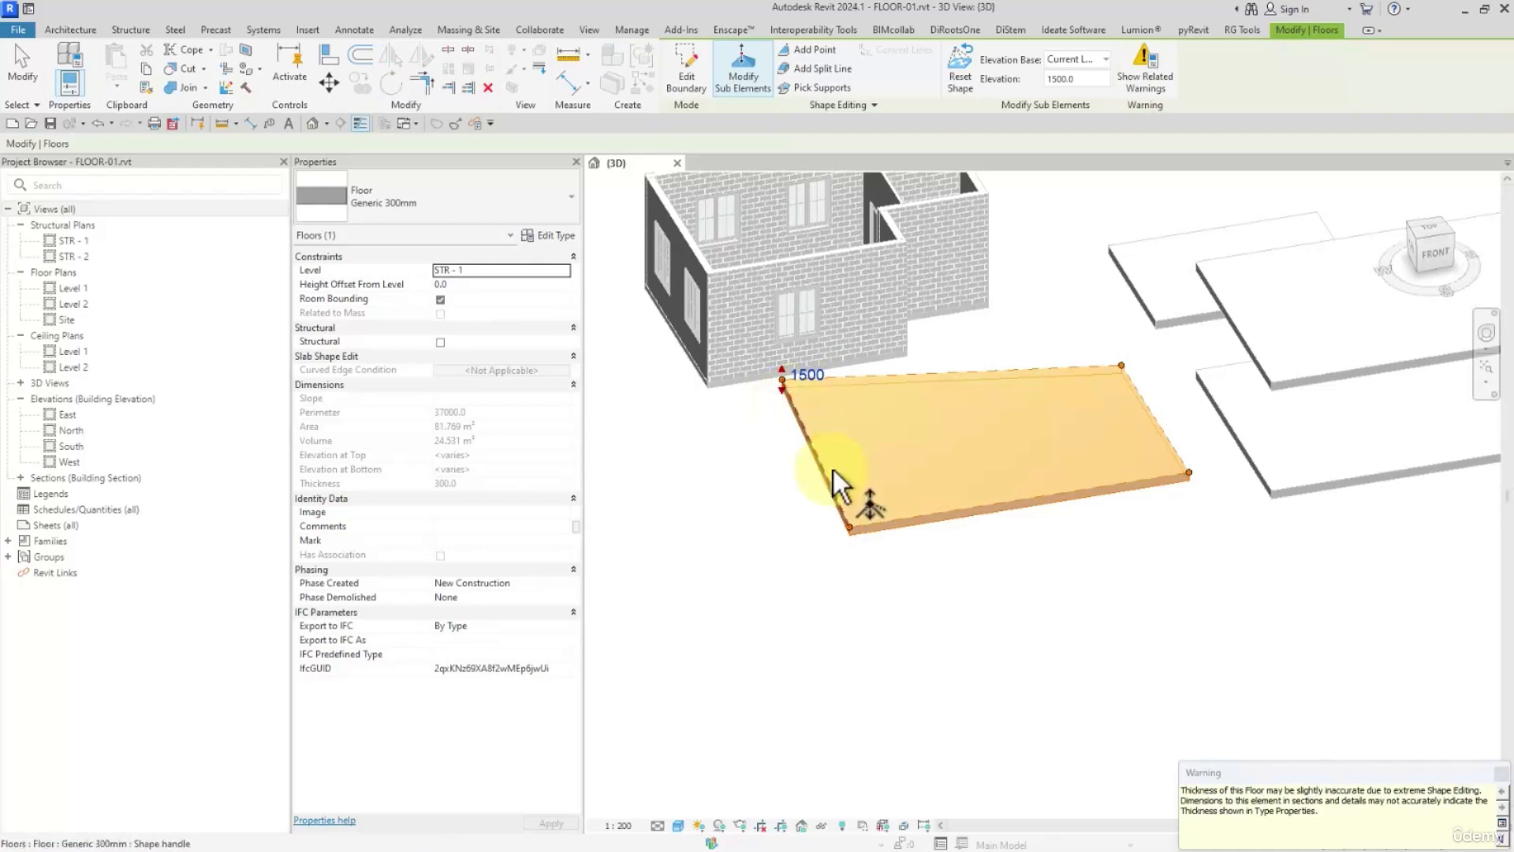
# Read the floor thickness warning after moving it next to the floor, and leave sub-element editing
pyautogui.moveTo(1295, 768); pyautogui.dragTo(1023, 580)
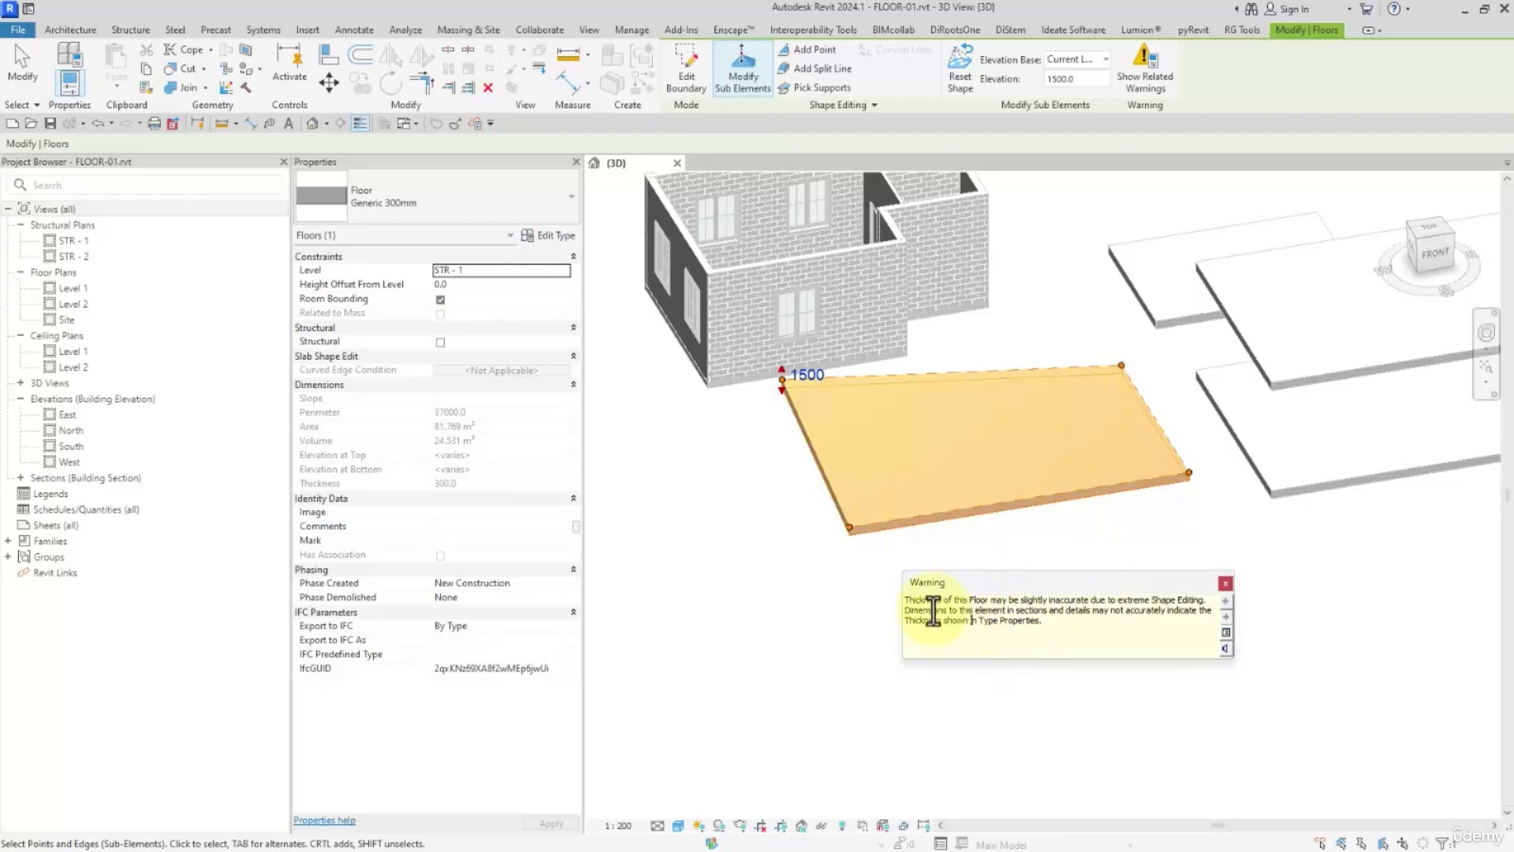
pyautogui.moveTo(906, 603); pyautogui.dragTo(998, 602)
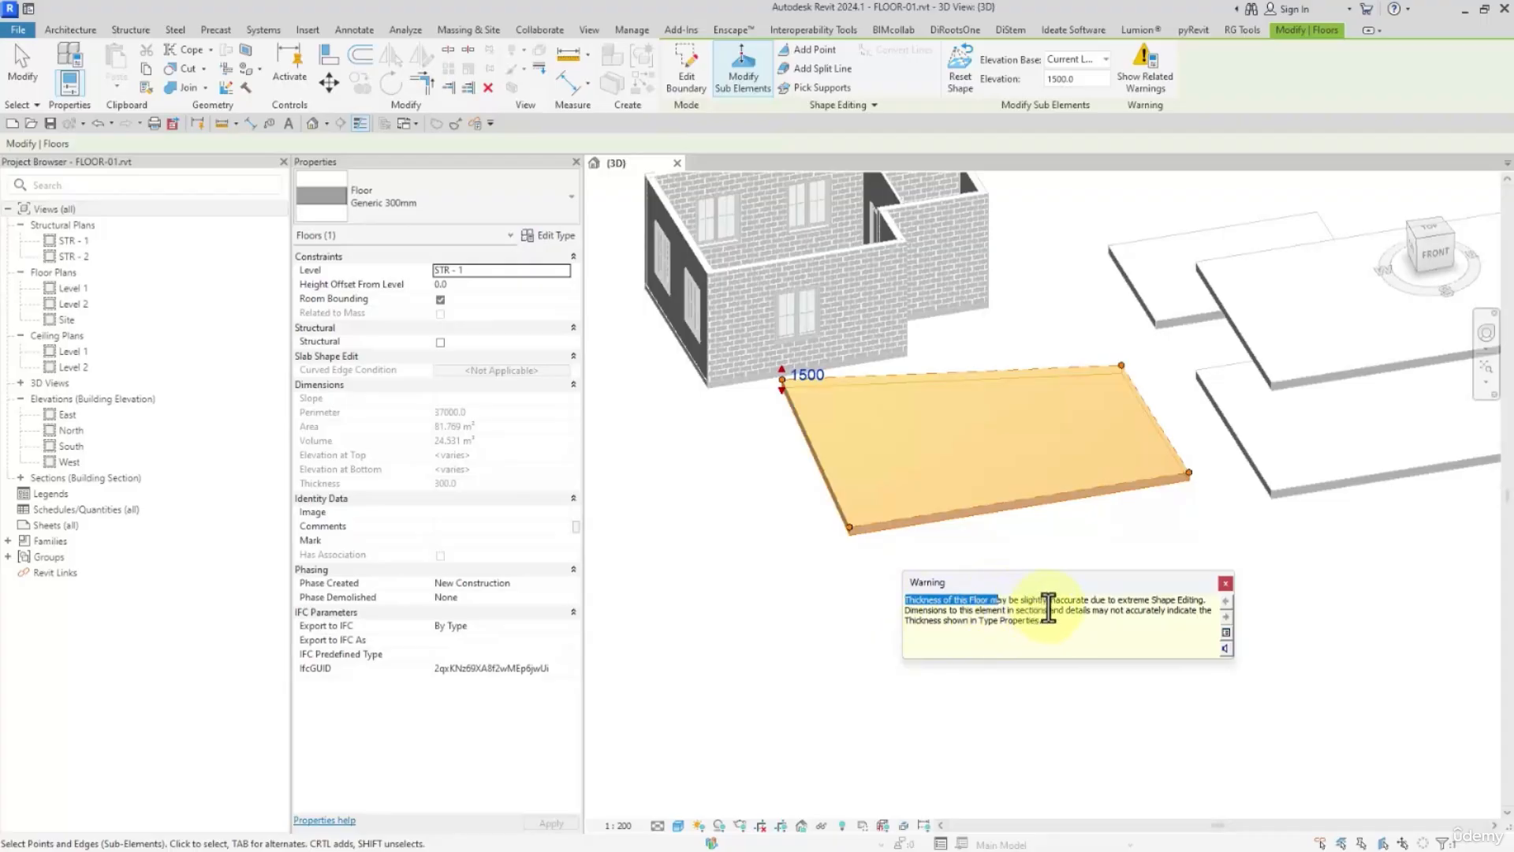
pyautogui.moveTo(1102, 601); pyautogui.dragTo(1185, 601)
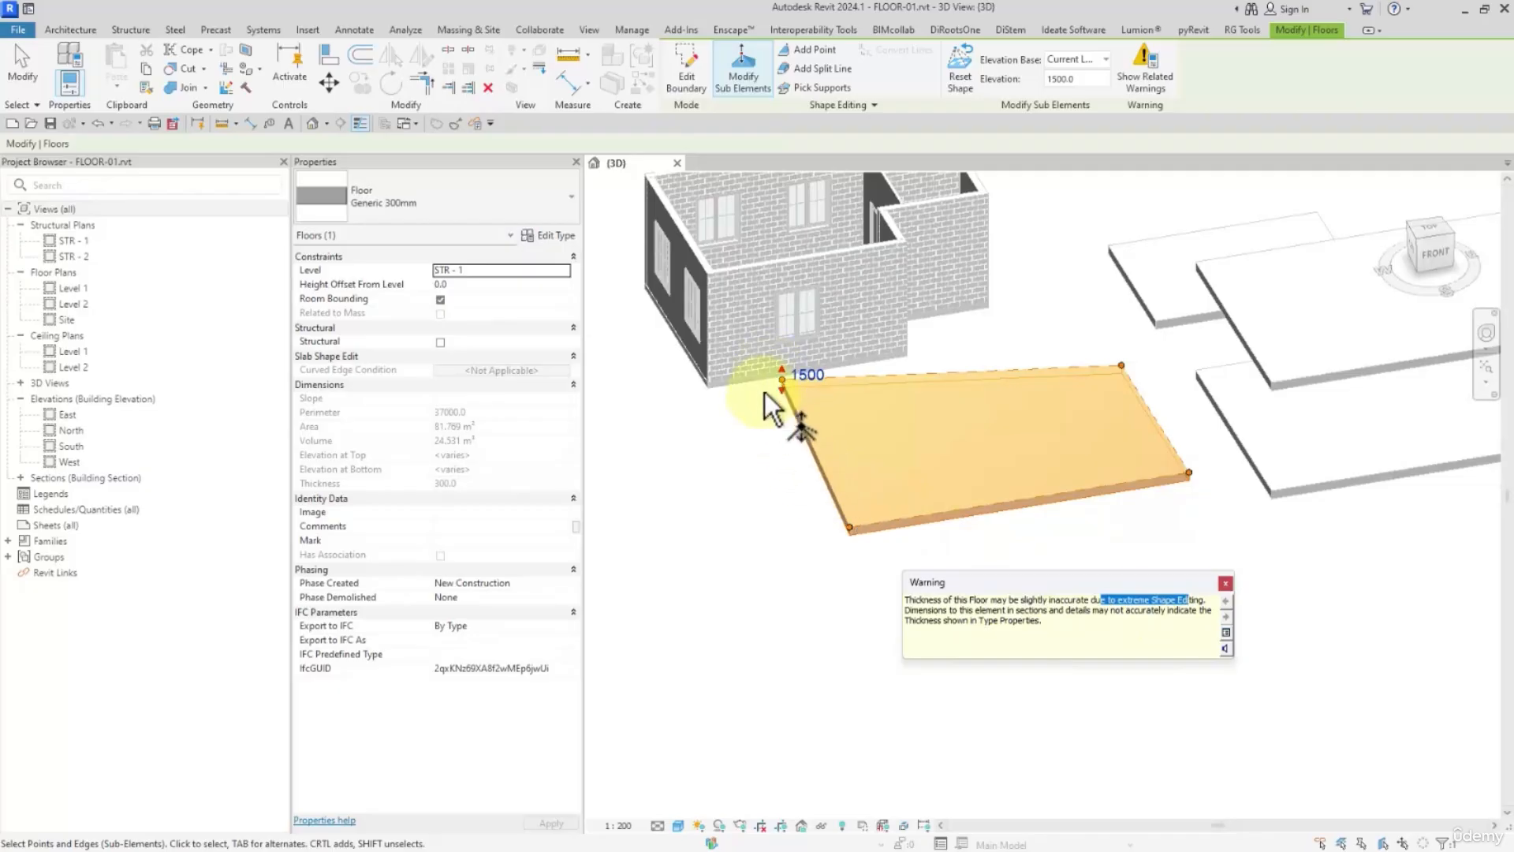
pyautogui.click(807, 375)
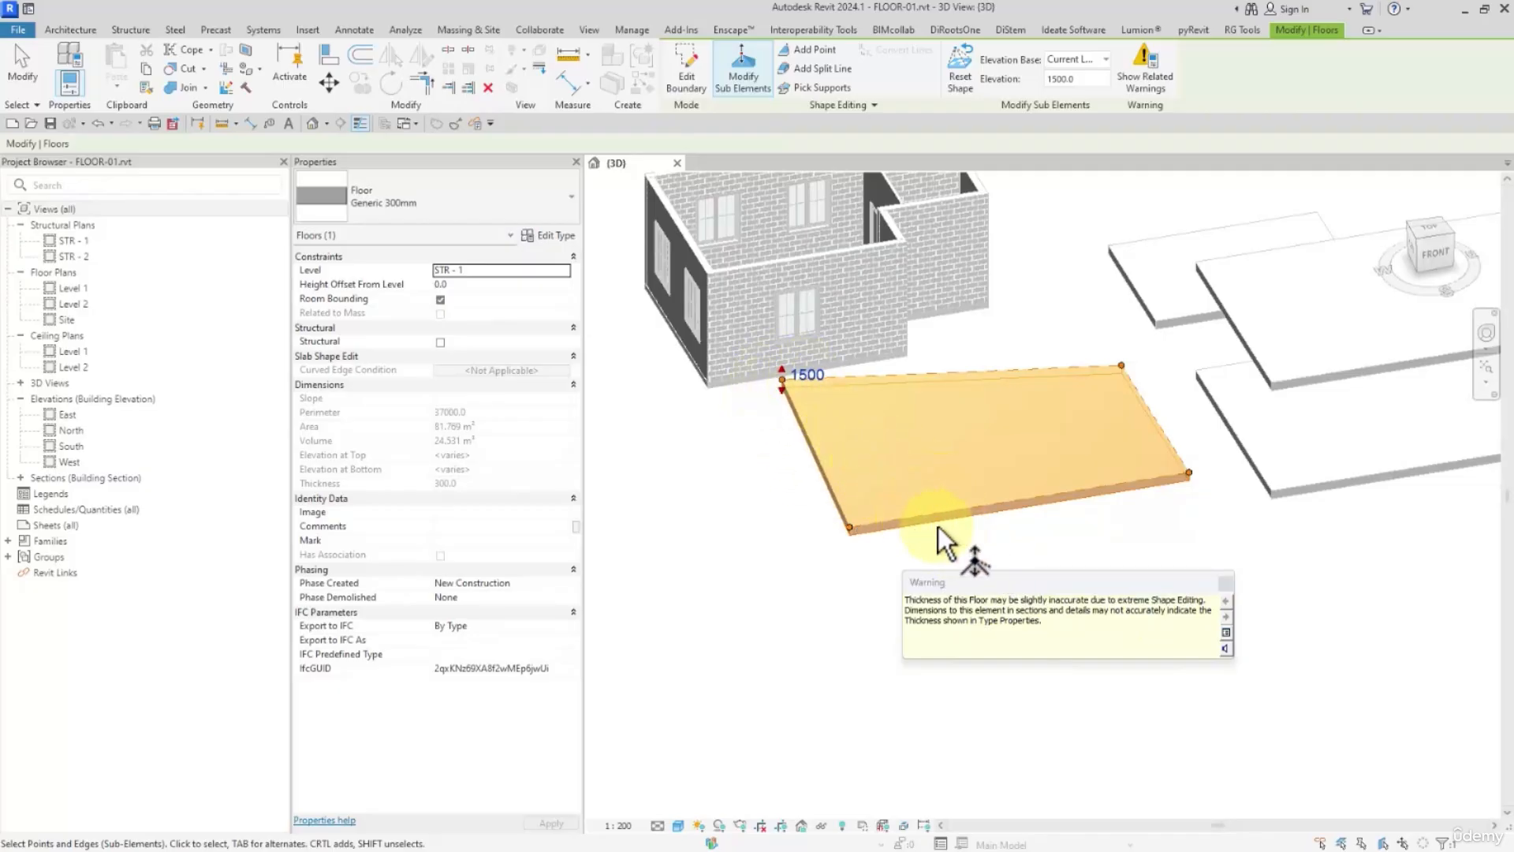
pyautogui.click(23, 65)
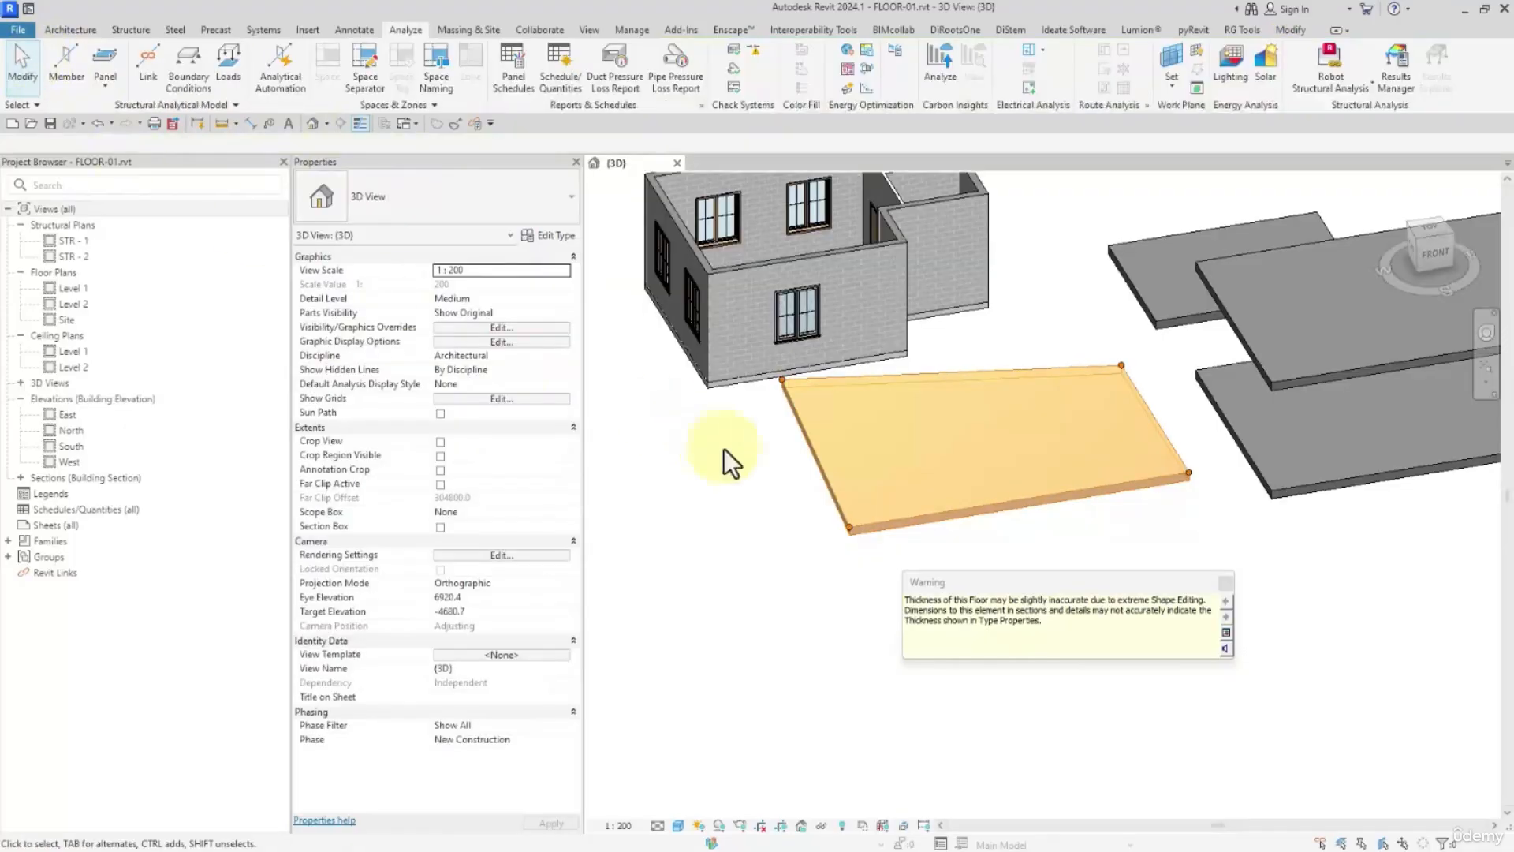
# Check the structural layer's thickness in the reshaped floor's type structure and close the type dialogs
pyautogui.click(803, 437)
pyautogui.click(556, 237)
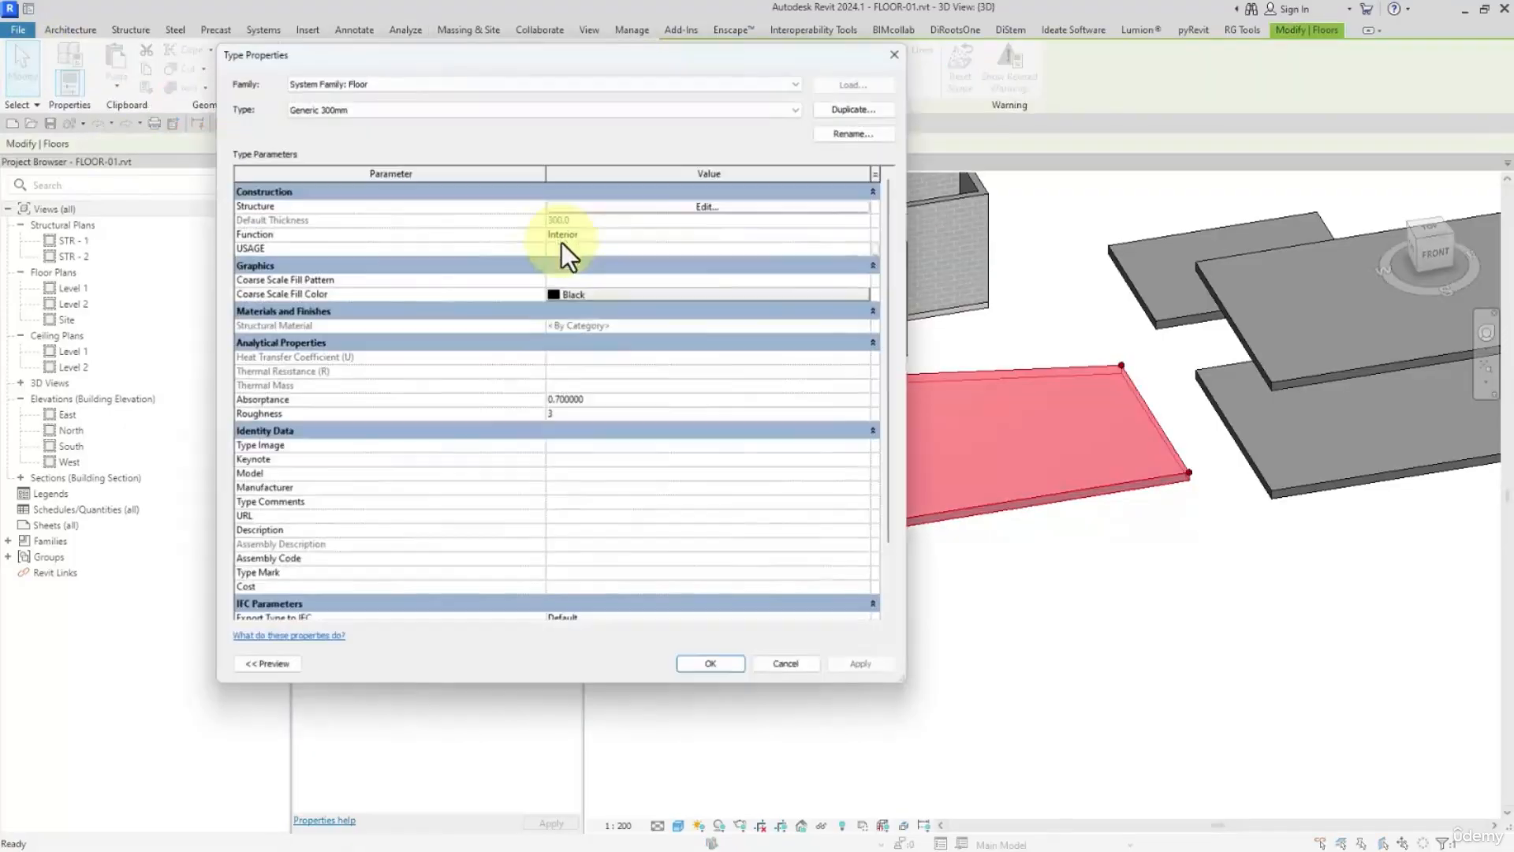
pyautogui.click(641, 211)
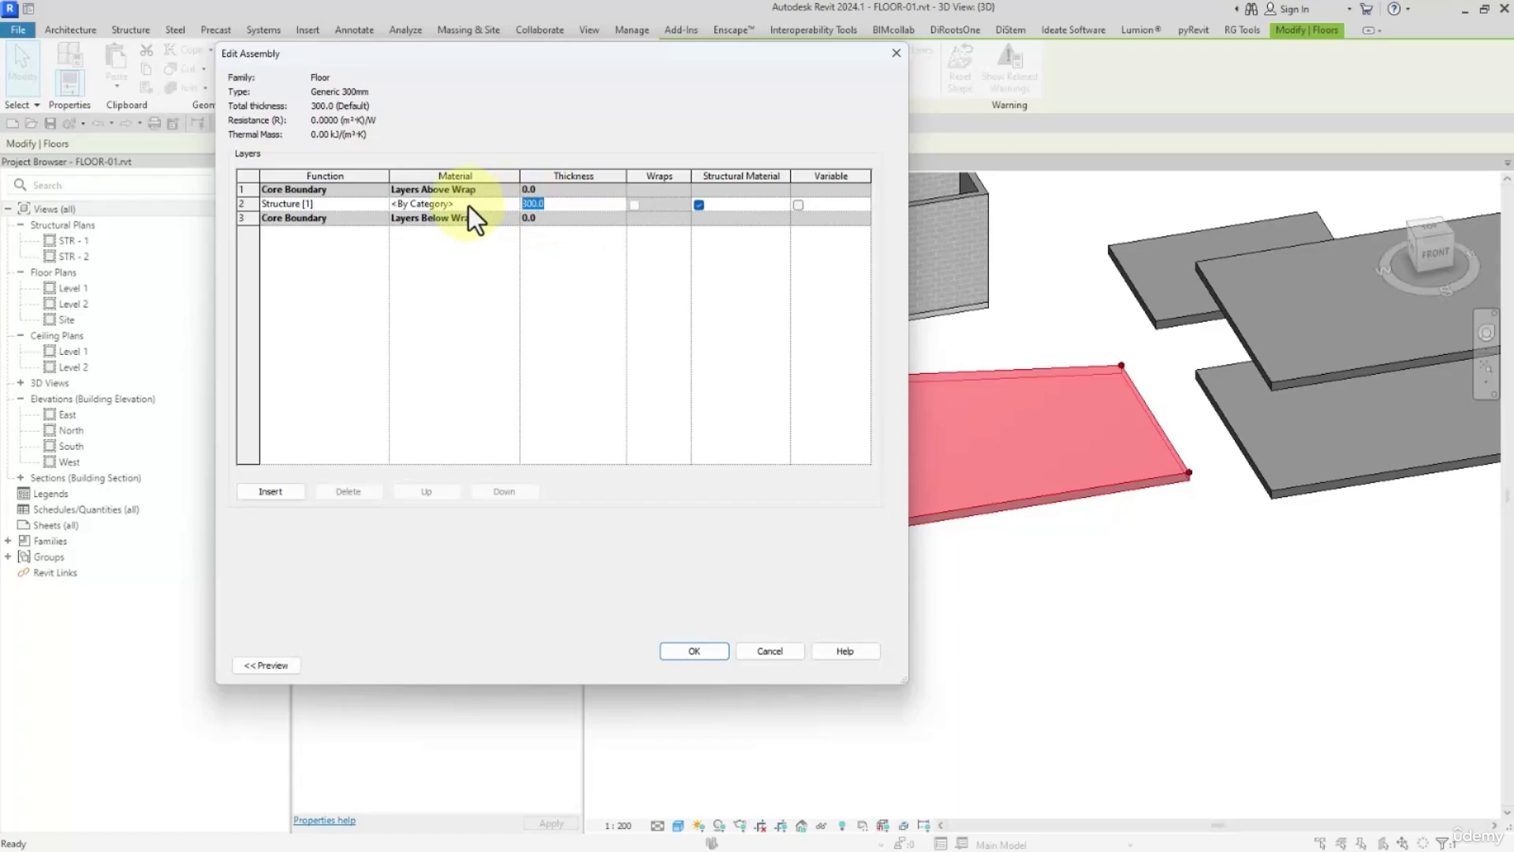
pyautogui.click(694, 651)
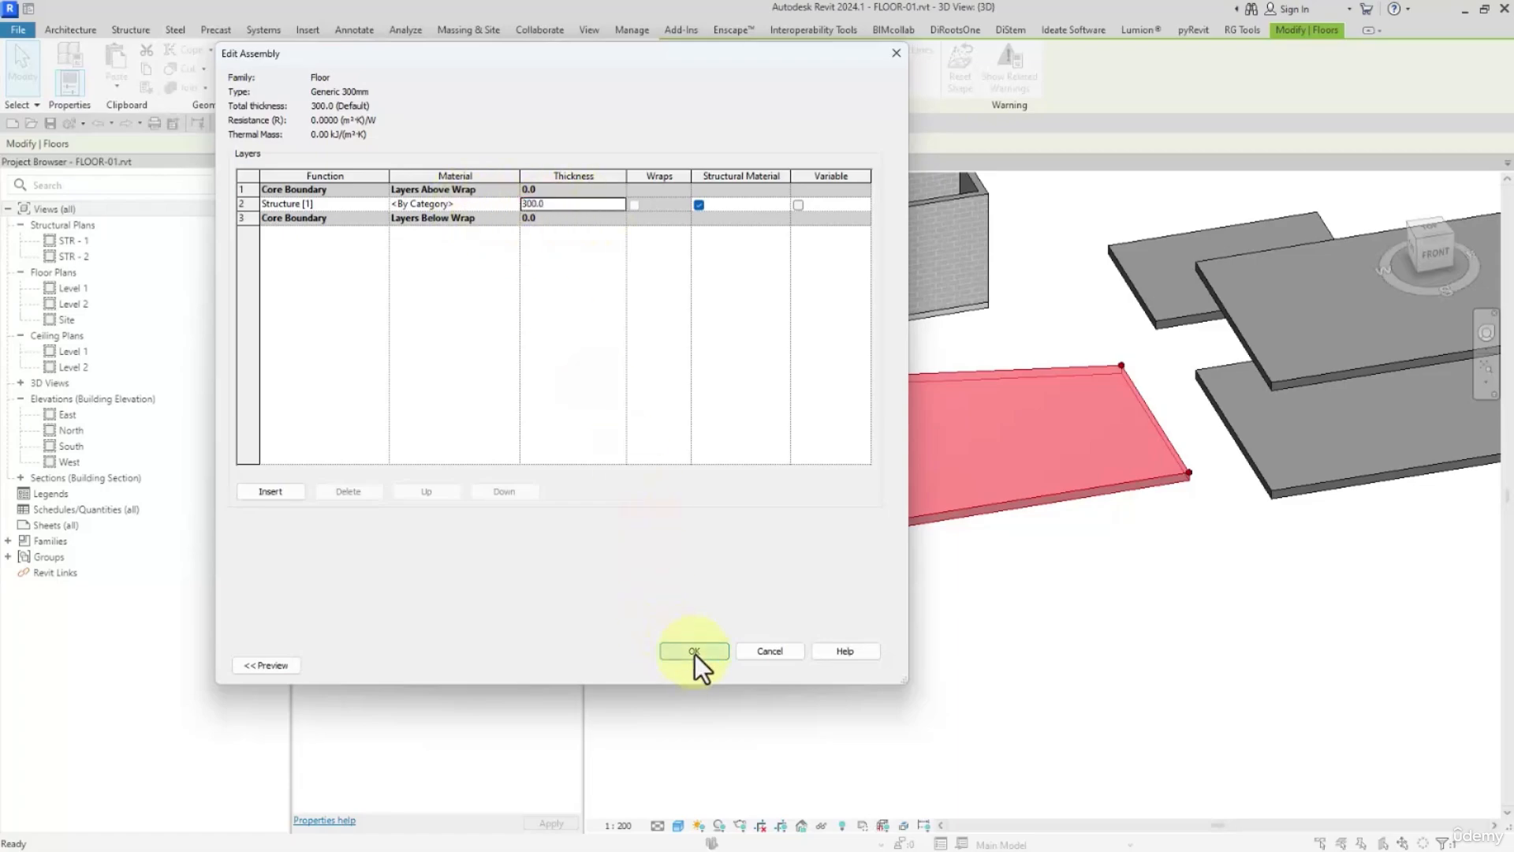
pyautogui.click(716, 664)
pyautogui.click(725, 587)
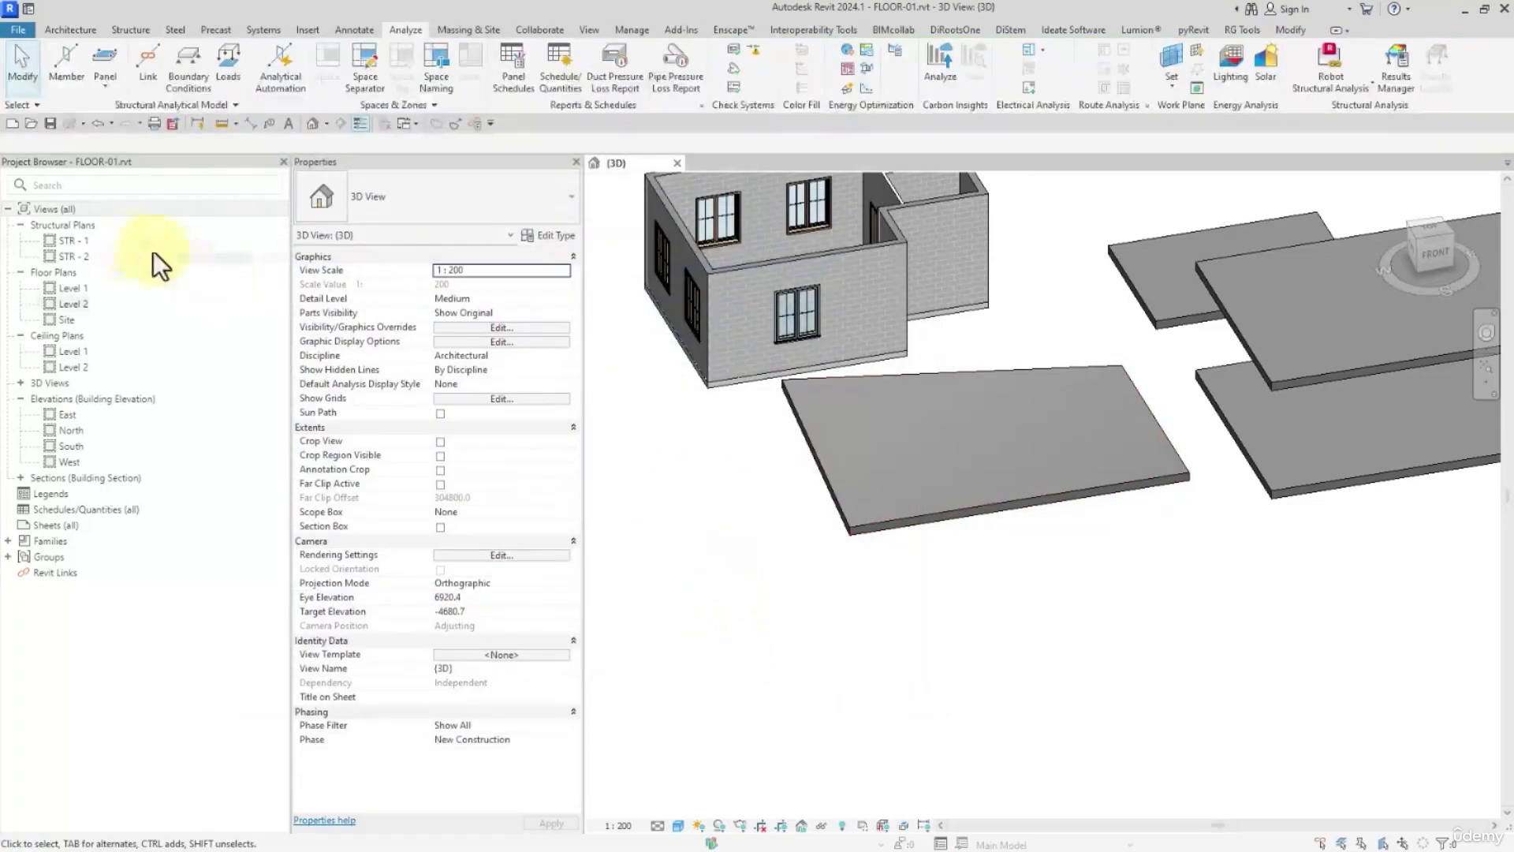
# Open Section 1 from the STR - 1 plan to view the sloped floor in cross-section
pyautogui.doubleClick(78, 242)
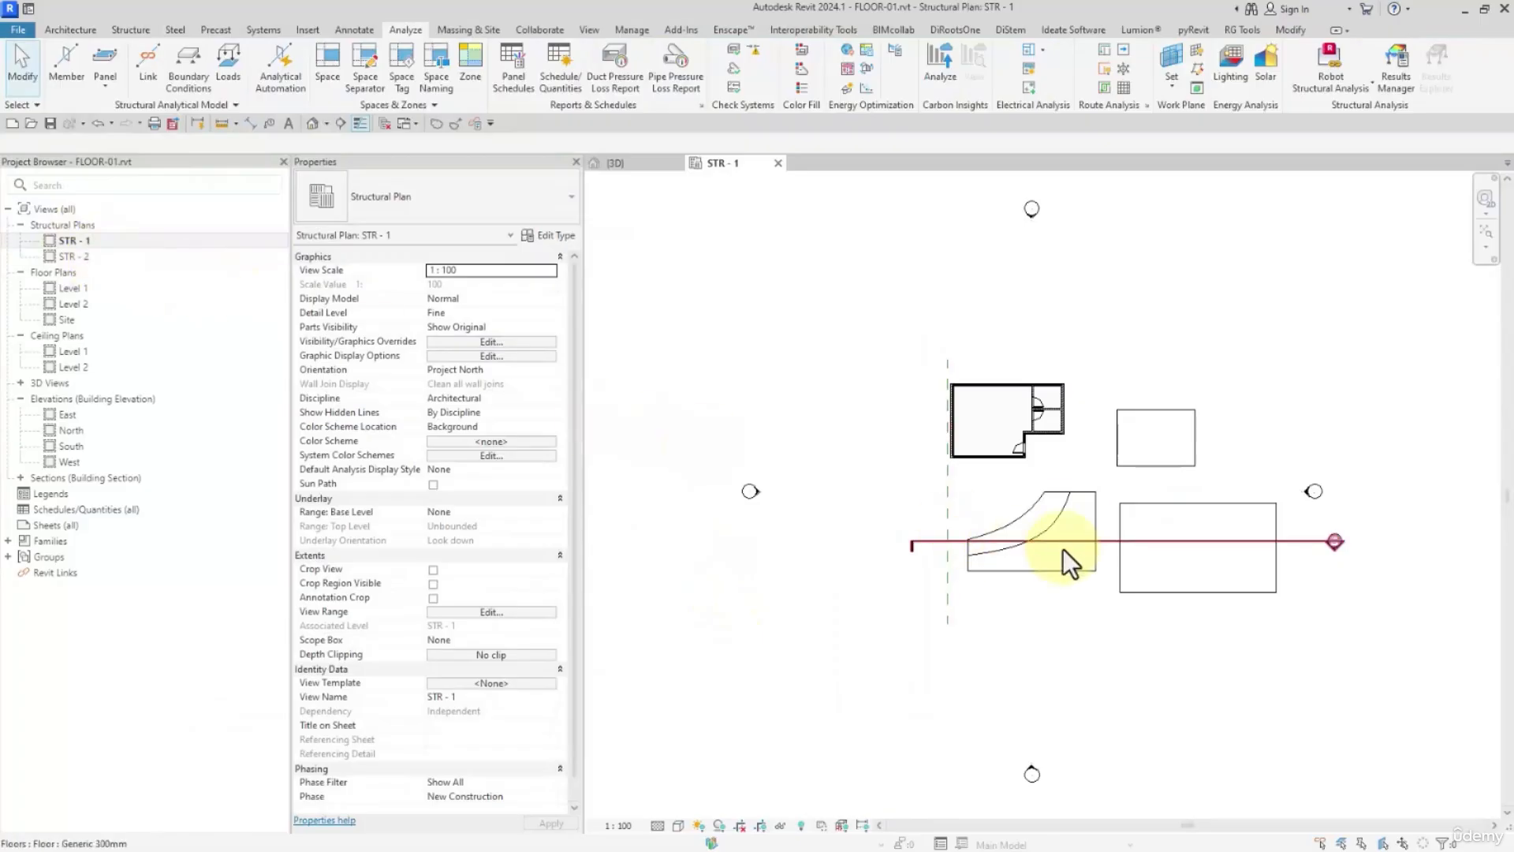
pyautogui.doubleClick(1334, 541)
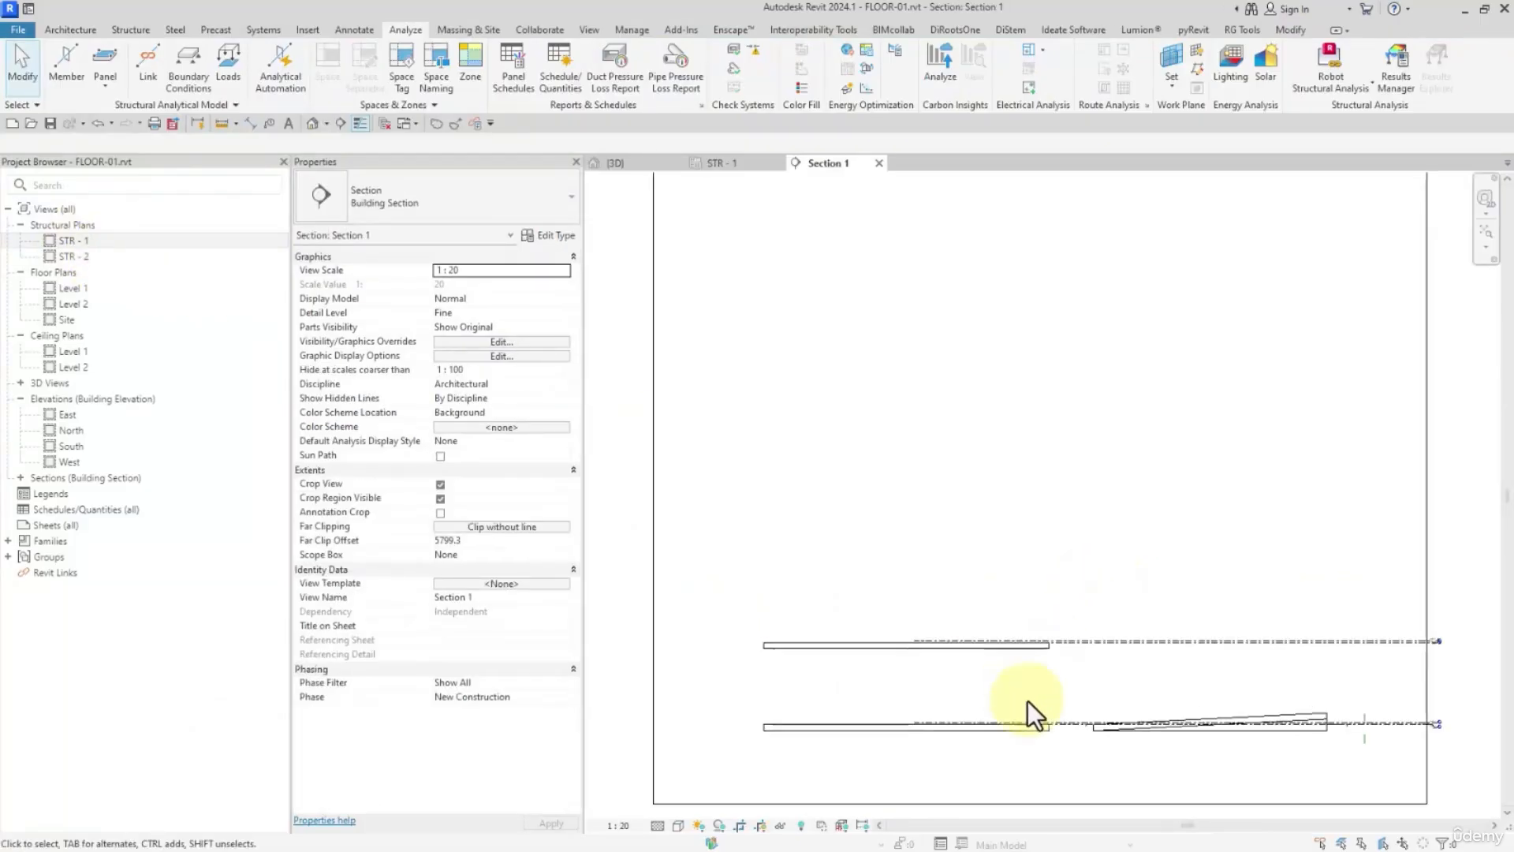
pyautogui.scroll(5, 1143, 507)
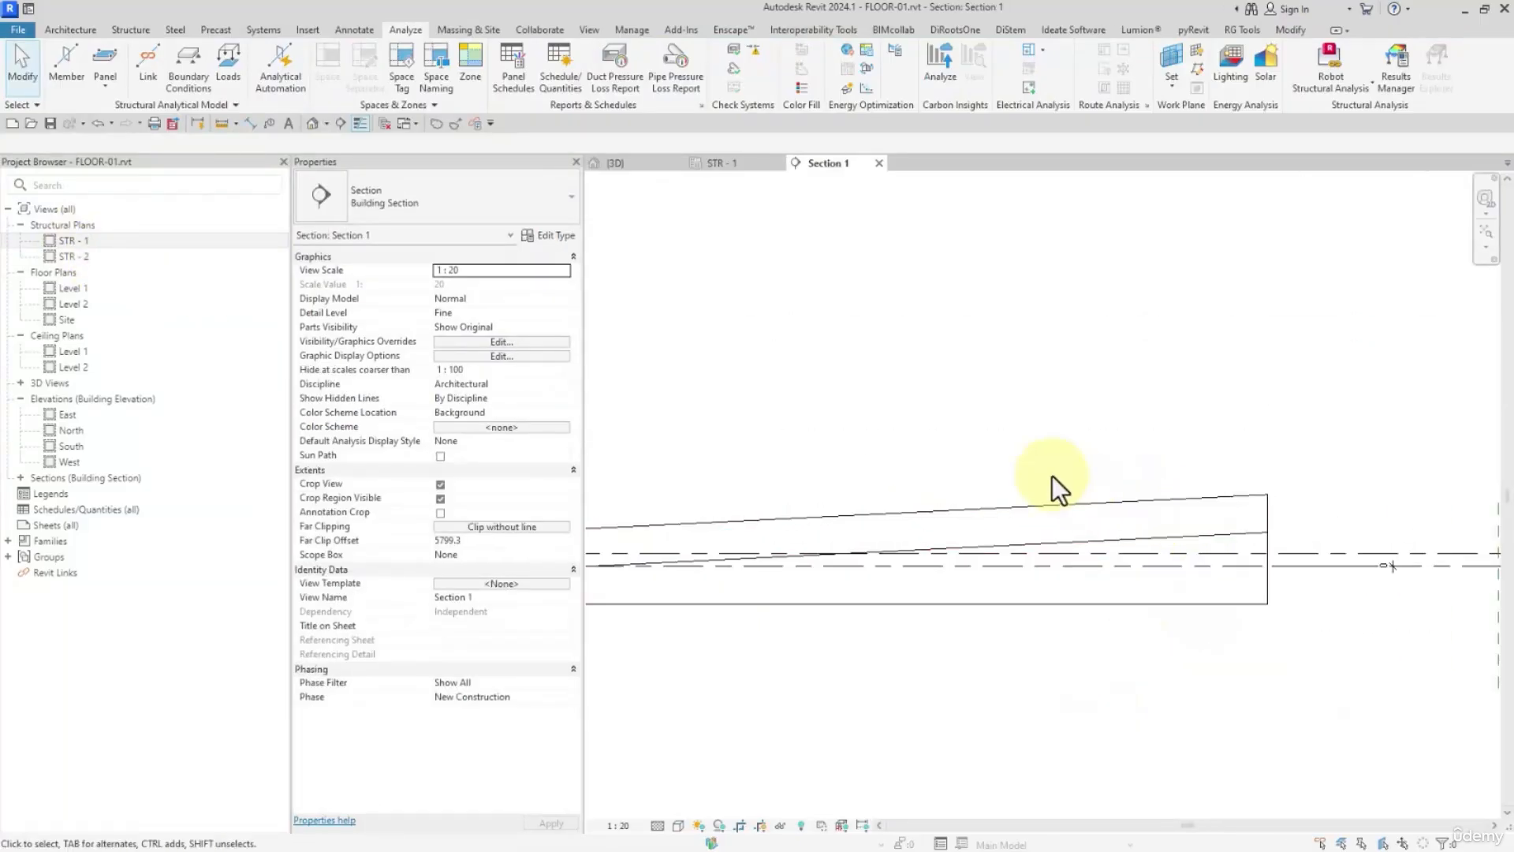
# Measure the sloped floor's vertical thickness in the section, between its lower and upper edges
pyautogui.click(225, 123)
pyautogui.scroll(2, 1120, 505)
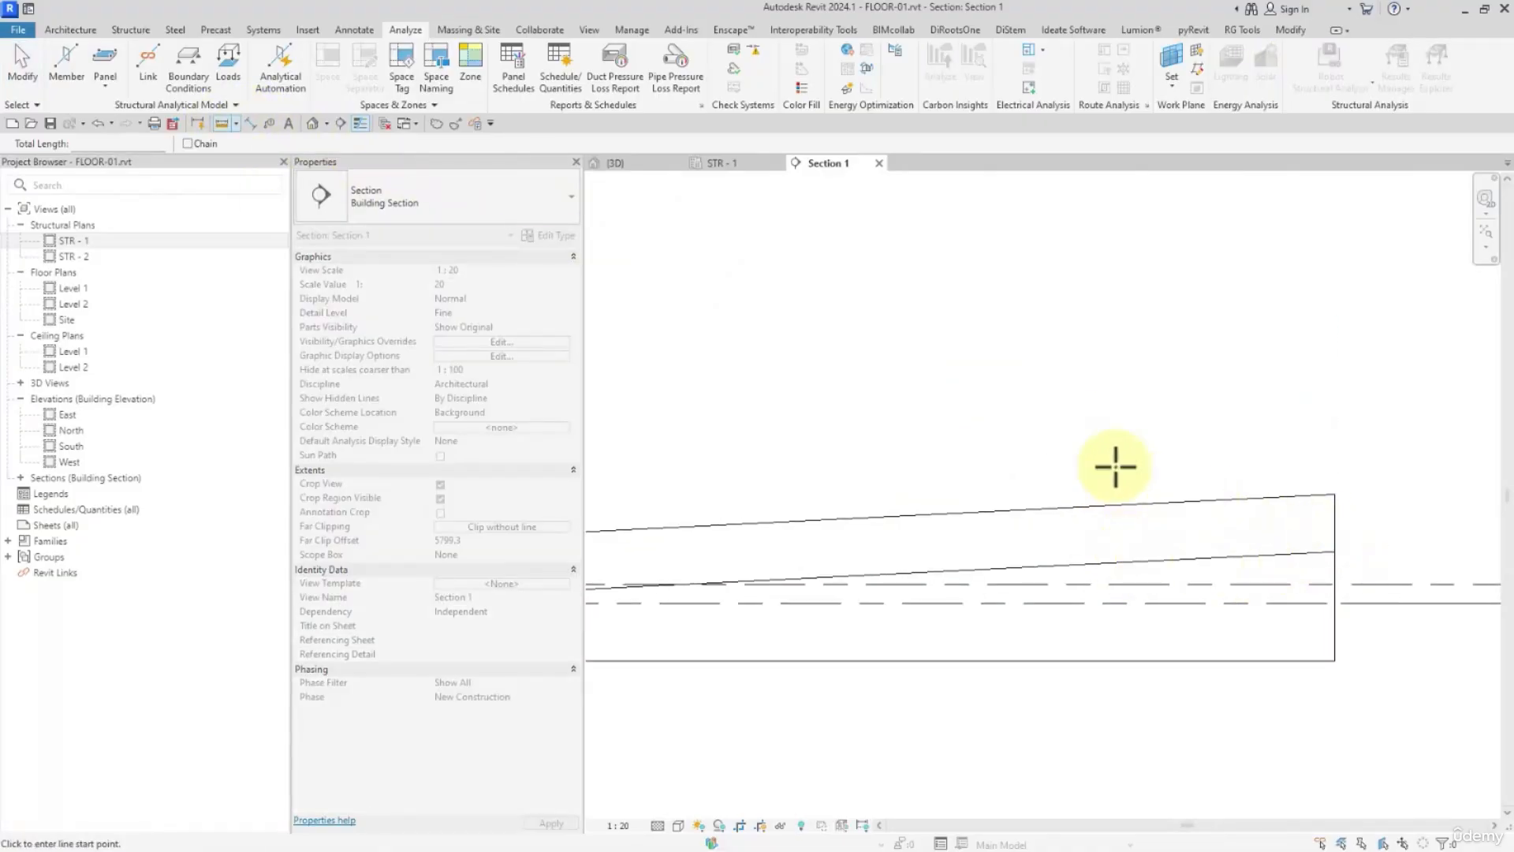
pyautogui.click(250, 122)
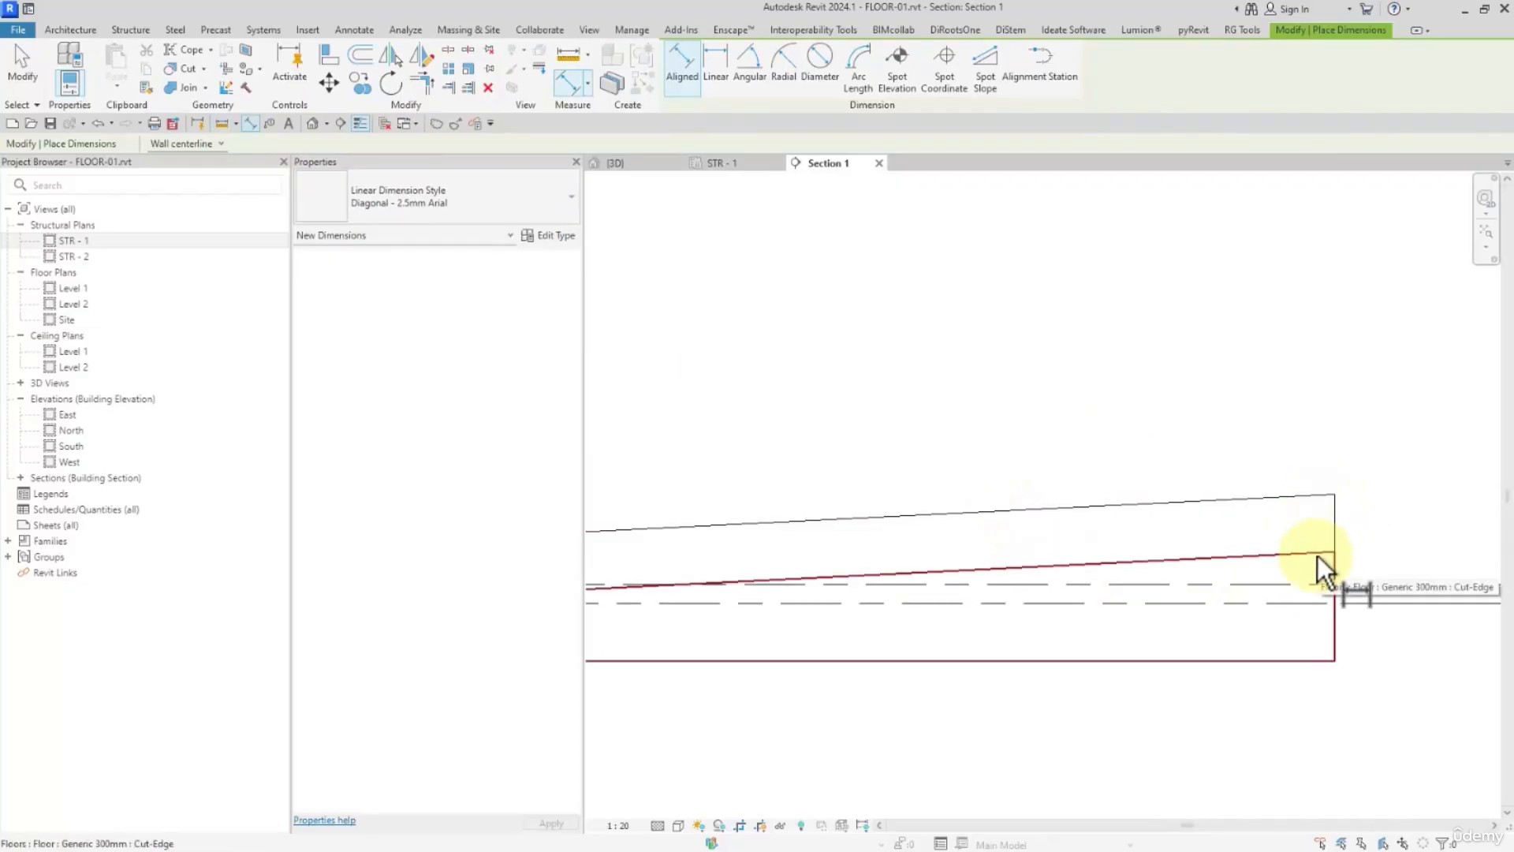
pyautogui.click(565, 61)
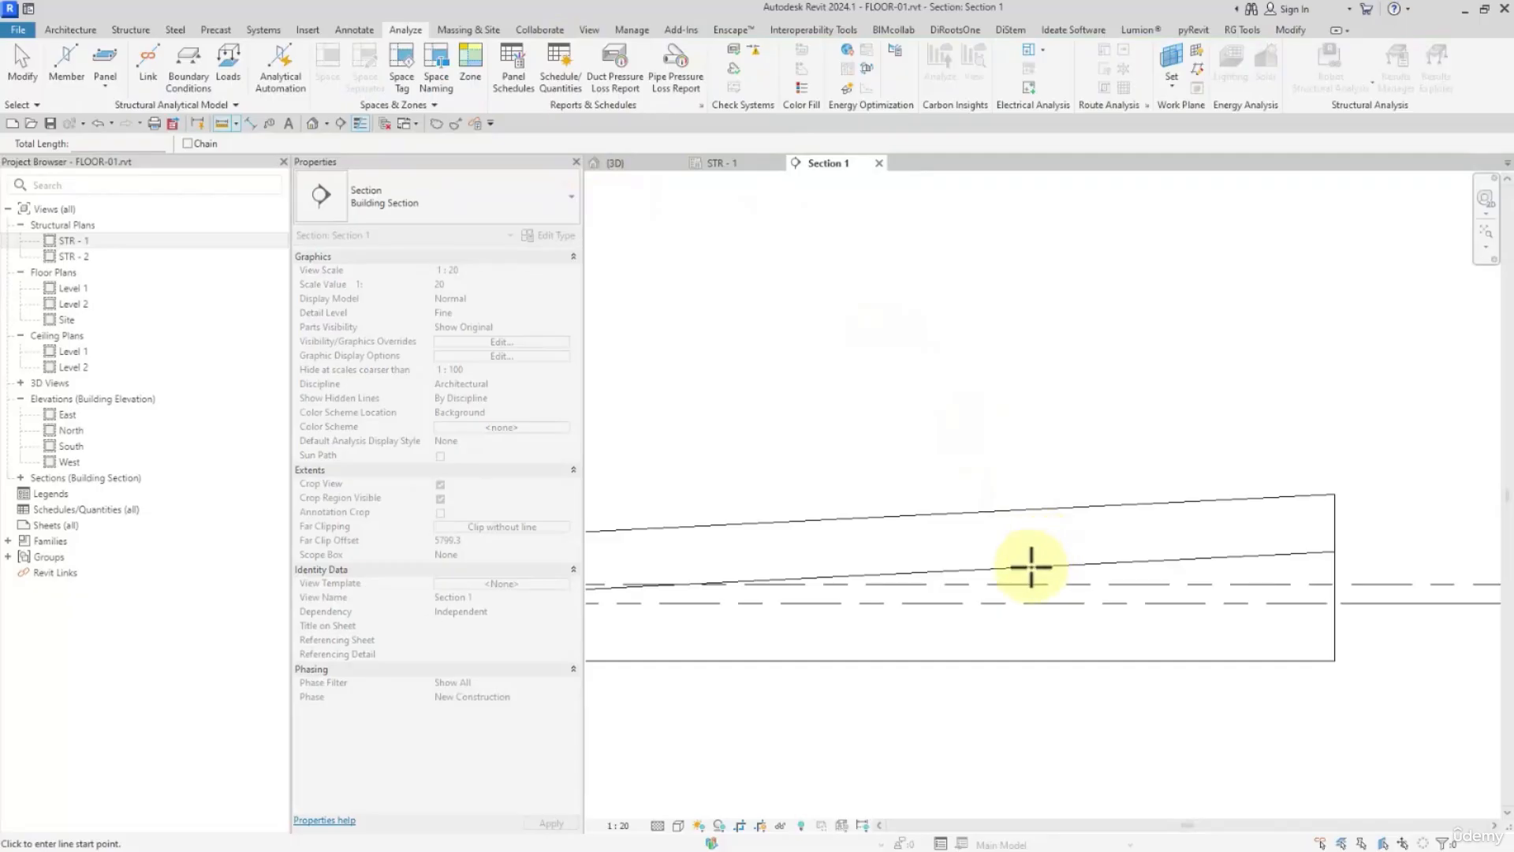
pyautogui.click(1029, 566)
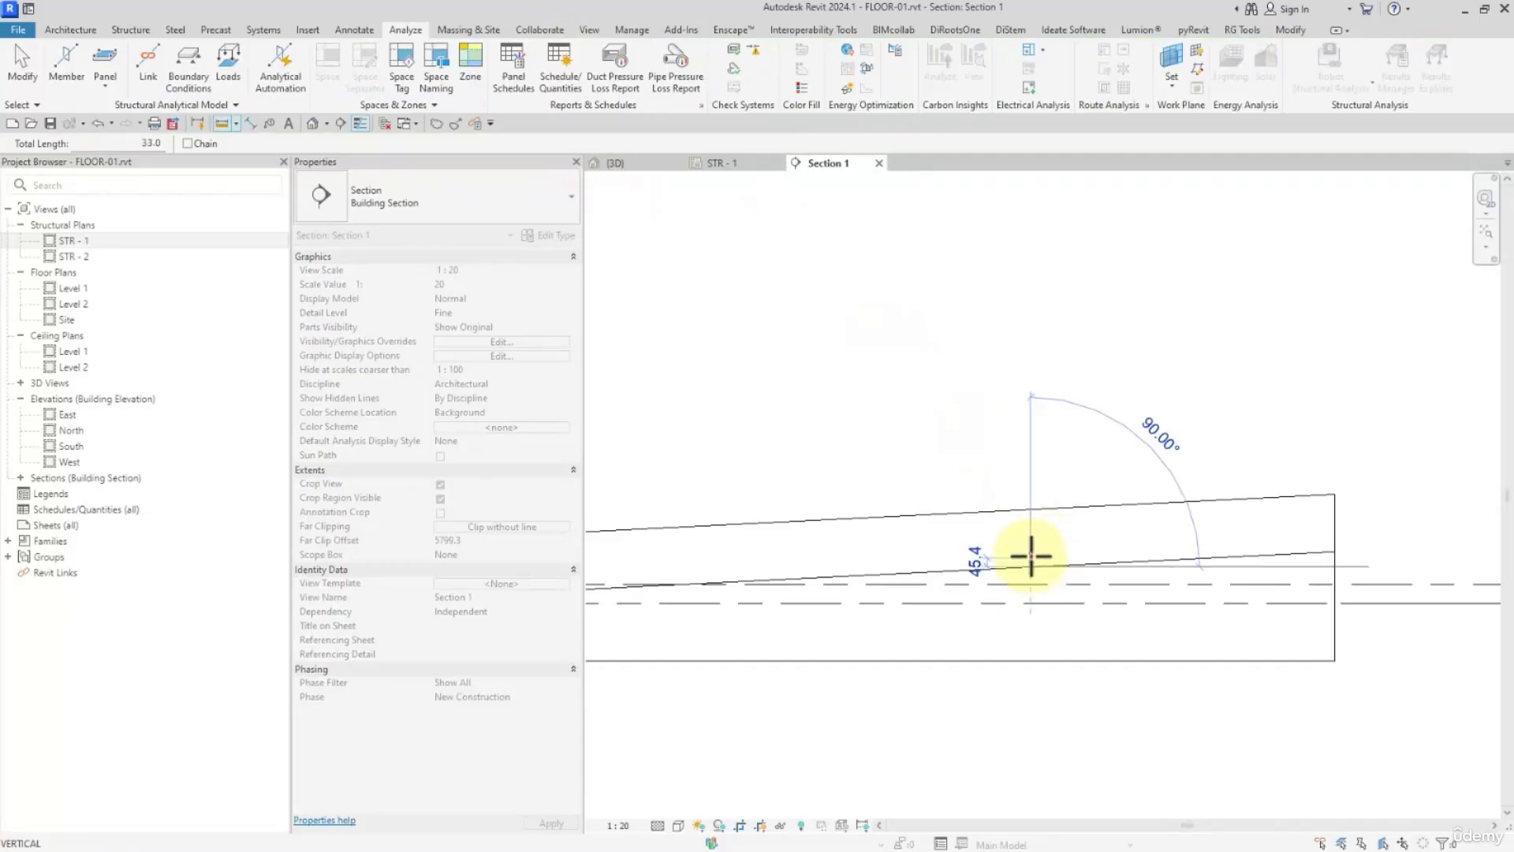
pyautogui.click(1029, 509)
pyautogui.scroll(3, 1031, 524)
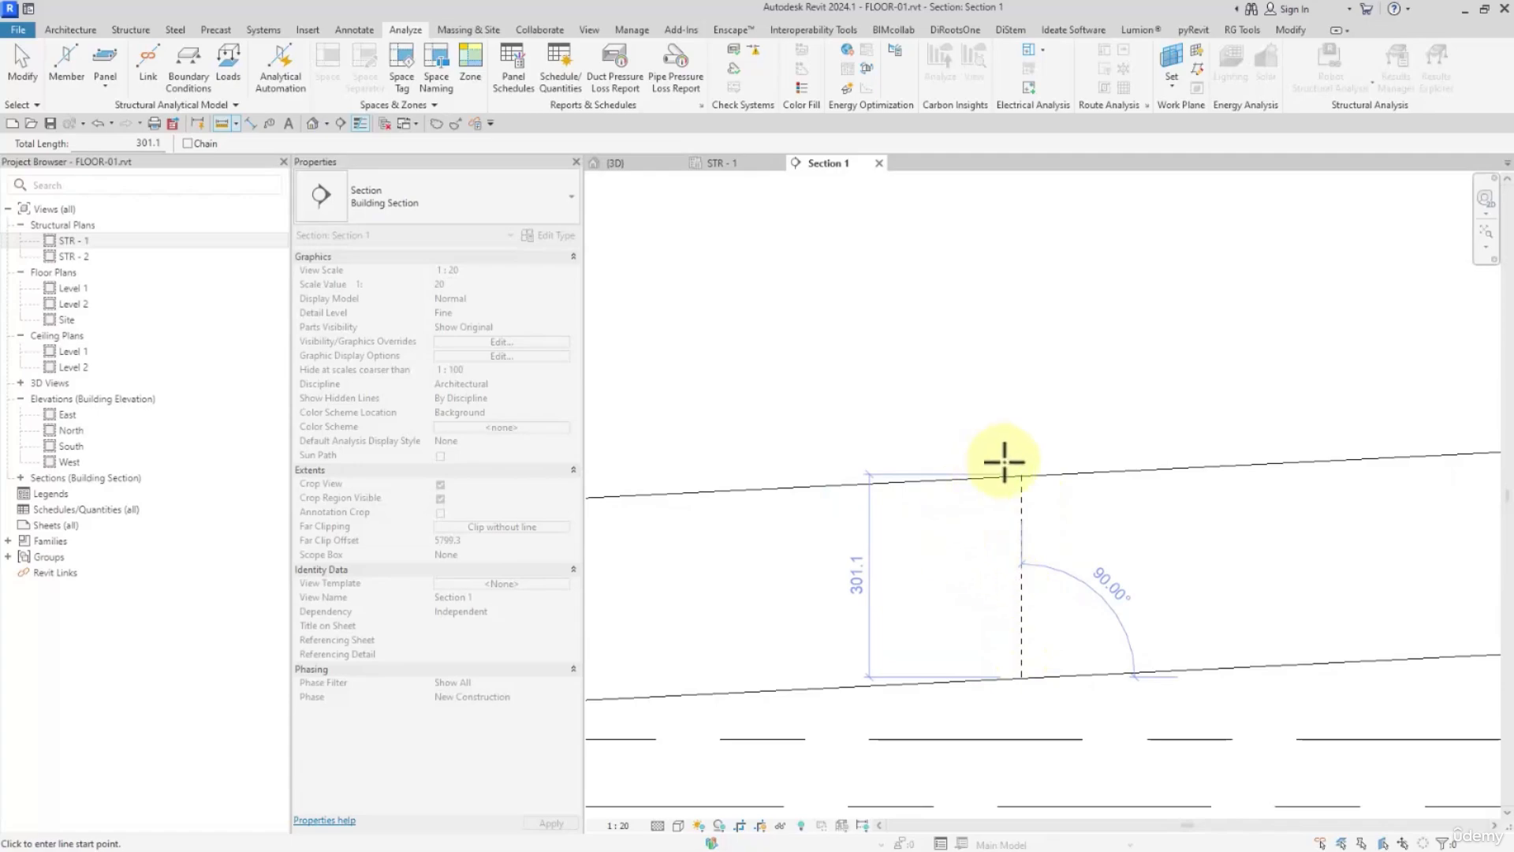
pyautogui.scroll(-3, 1004, 460)
# Select the raised corner in sub-element editing in the 3D view and inspect the floor's related warning details
pyautogui.click(316, 123)
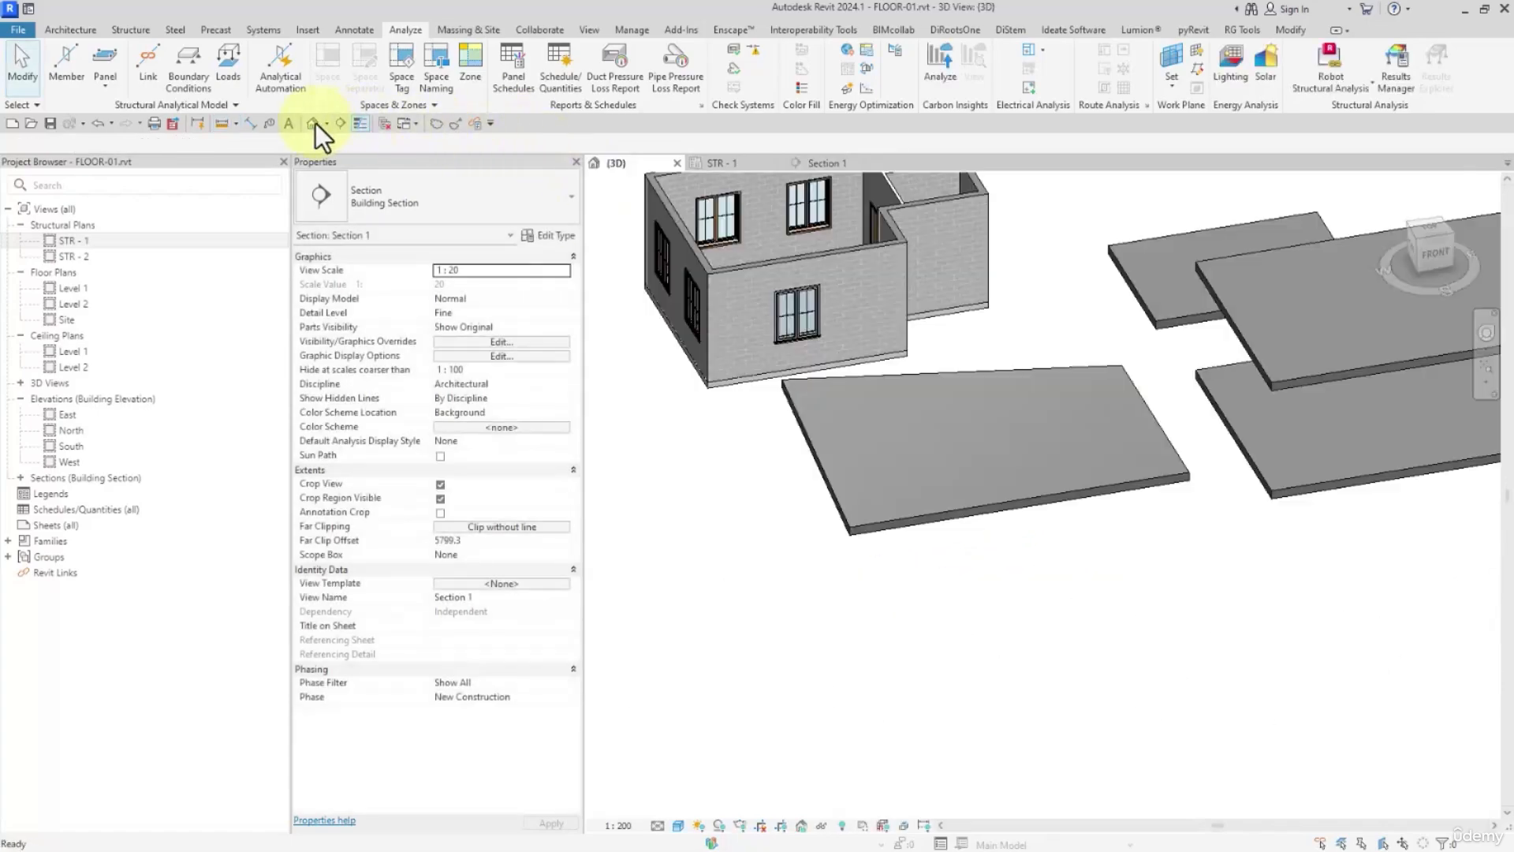
pyautogui.click(981, 474)
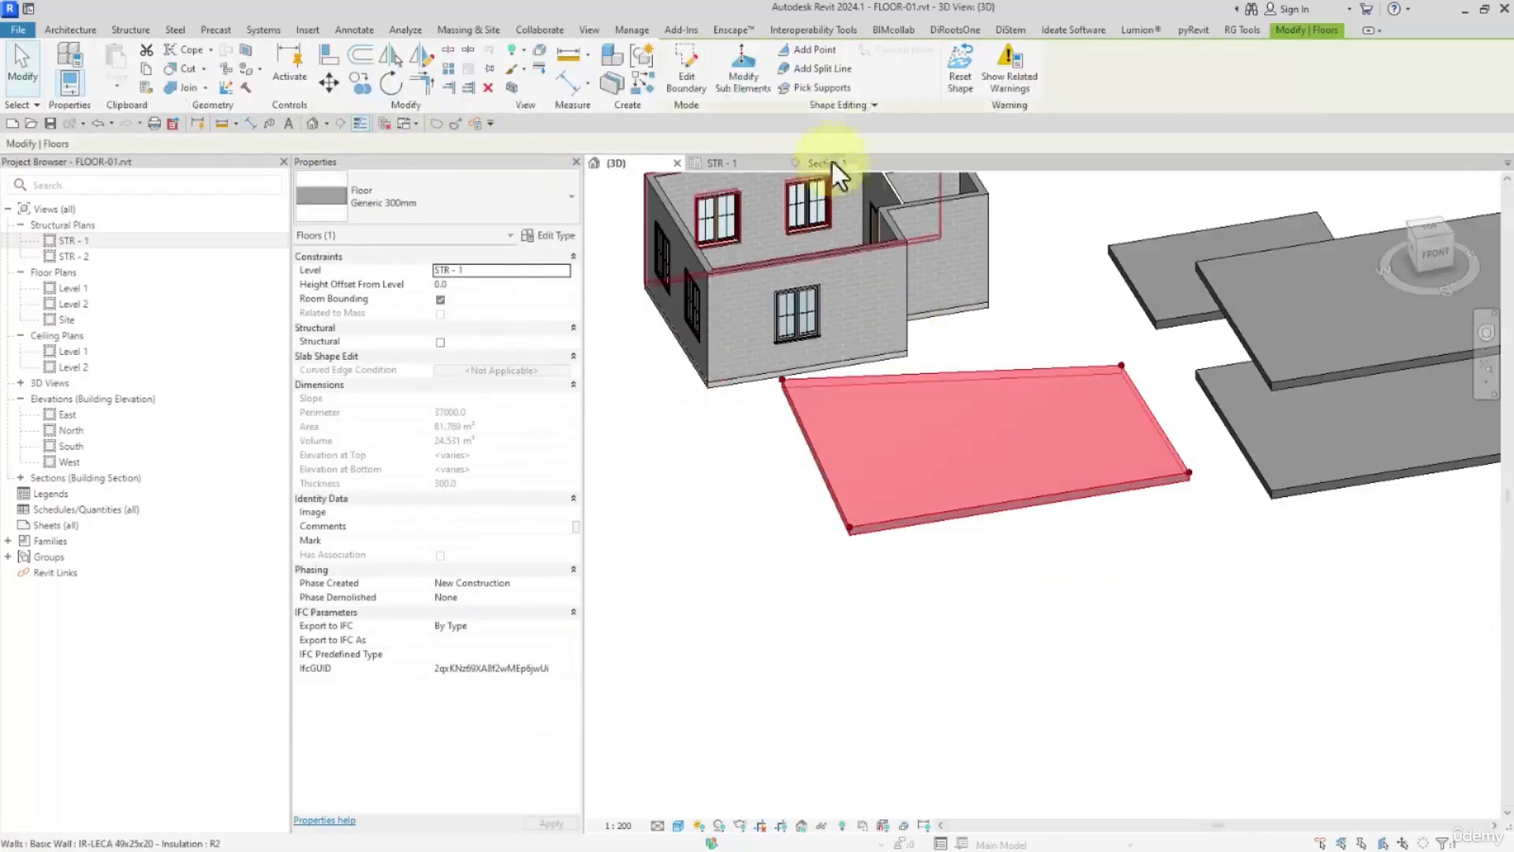
pyautogui.click(739, 71)
pyautogui.click(781, 380)
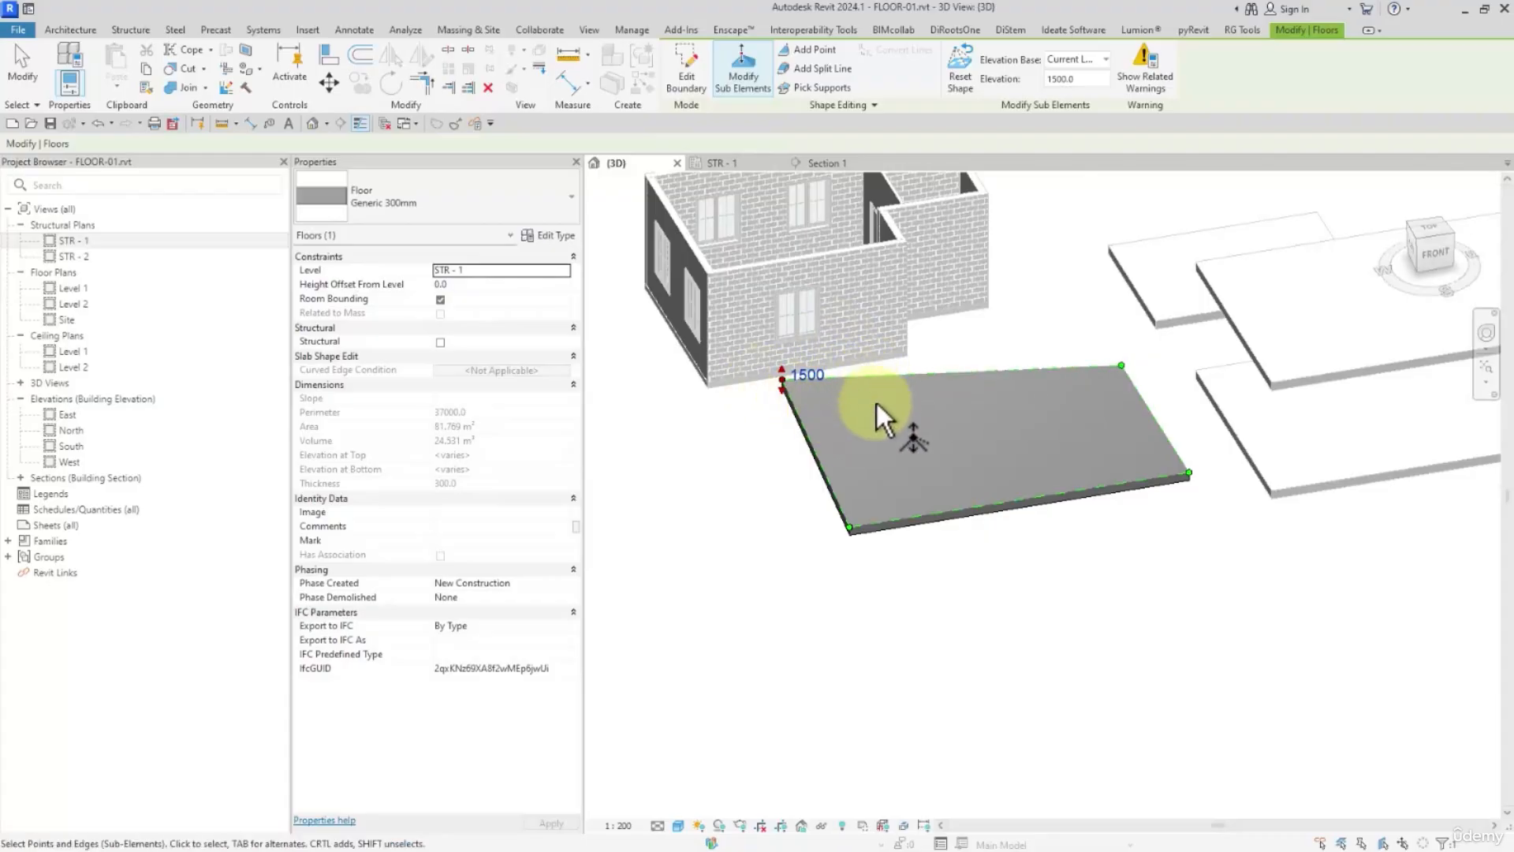
pyautogui.click(1147, 65)
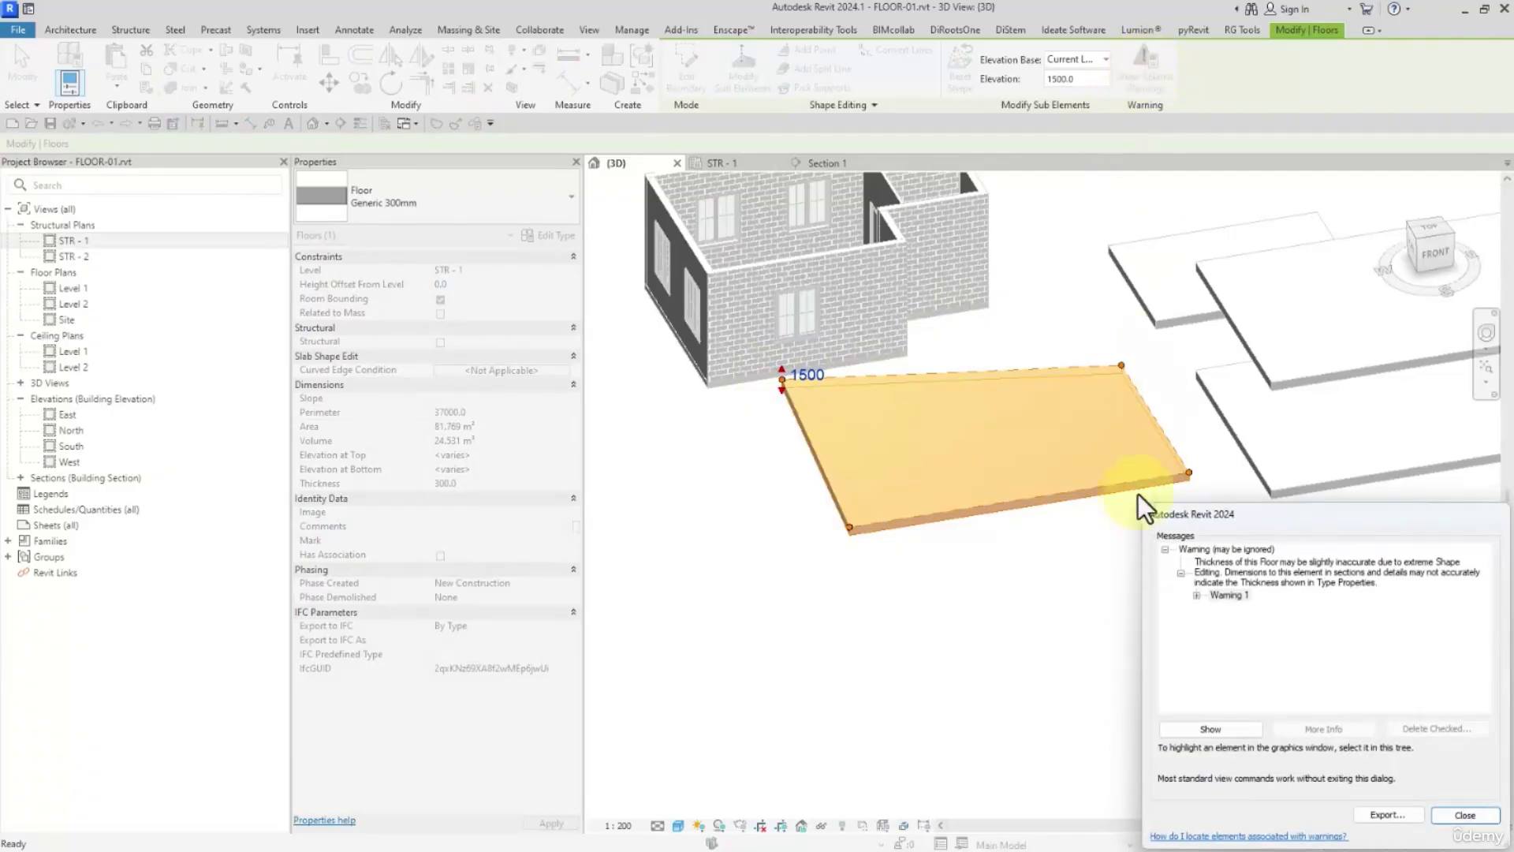
pyautogui.click(1196, 595)
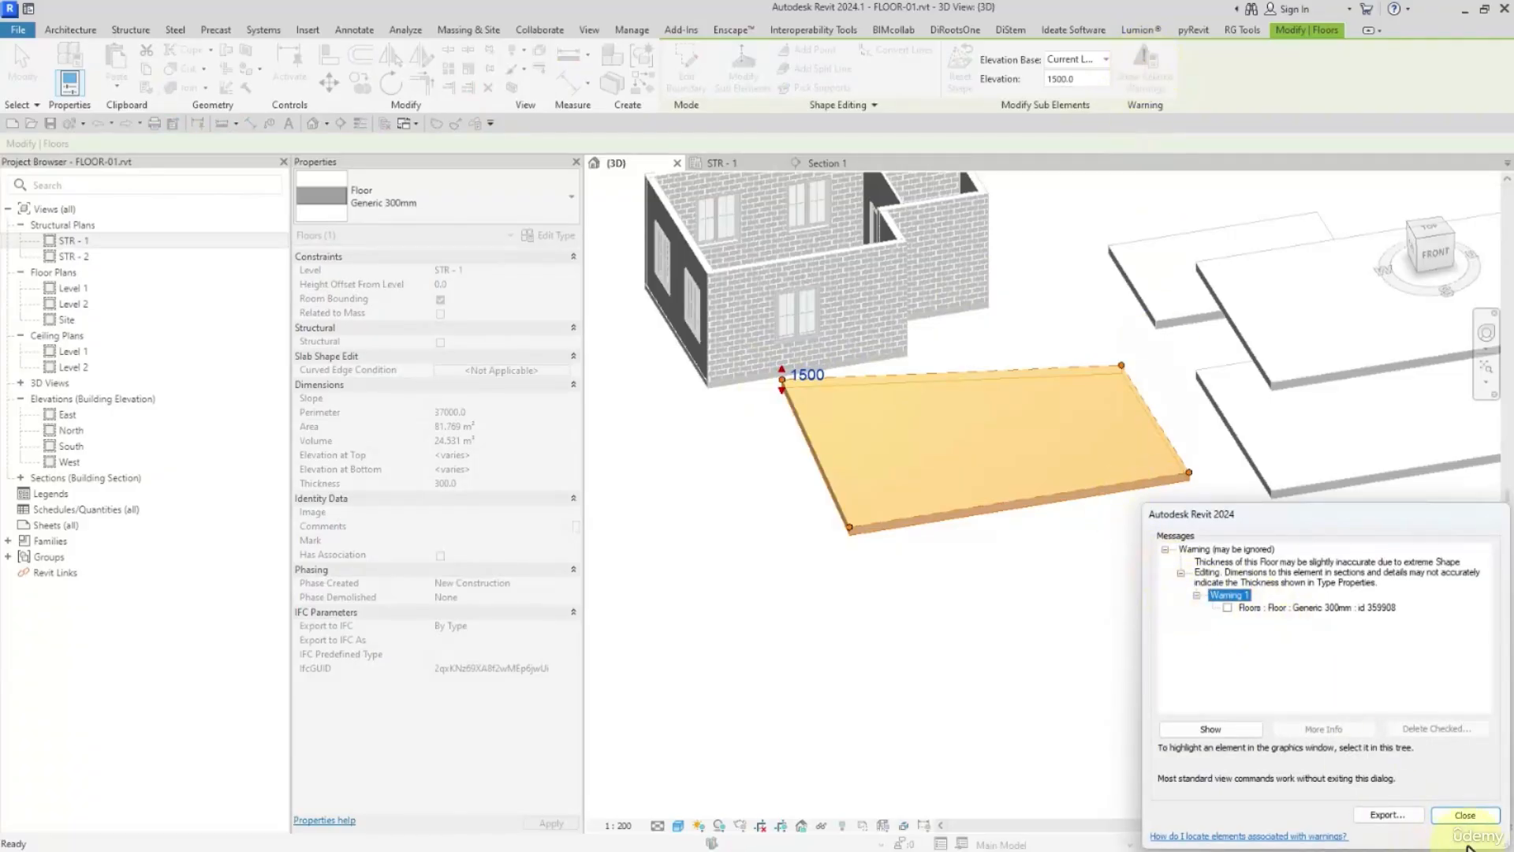
pyautogui.click(1468, 817)
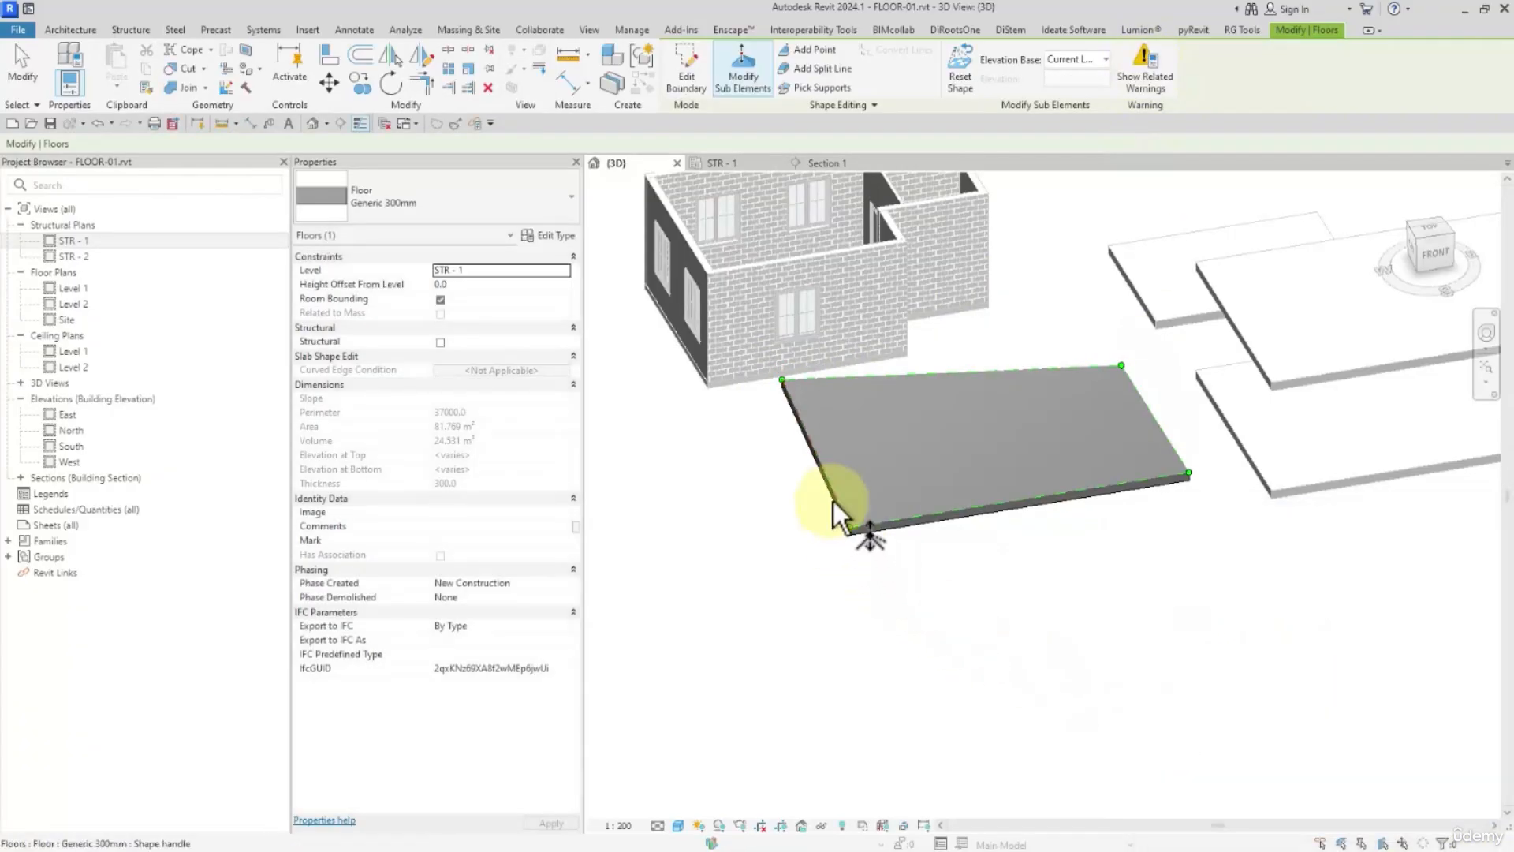
# Warp the floor freehand by lowering its left edge, raising its front-right corner, and lifting its back-left corner to about 2887
pyautogui.moveTo(817, 466); pyautogui.dragTo(828, 432)
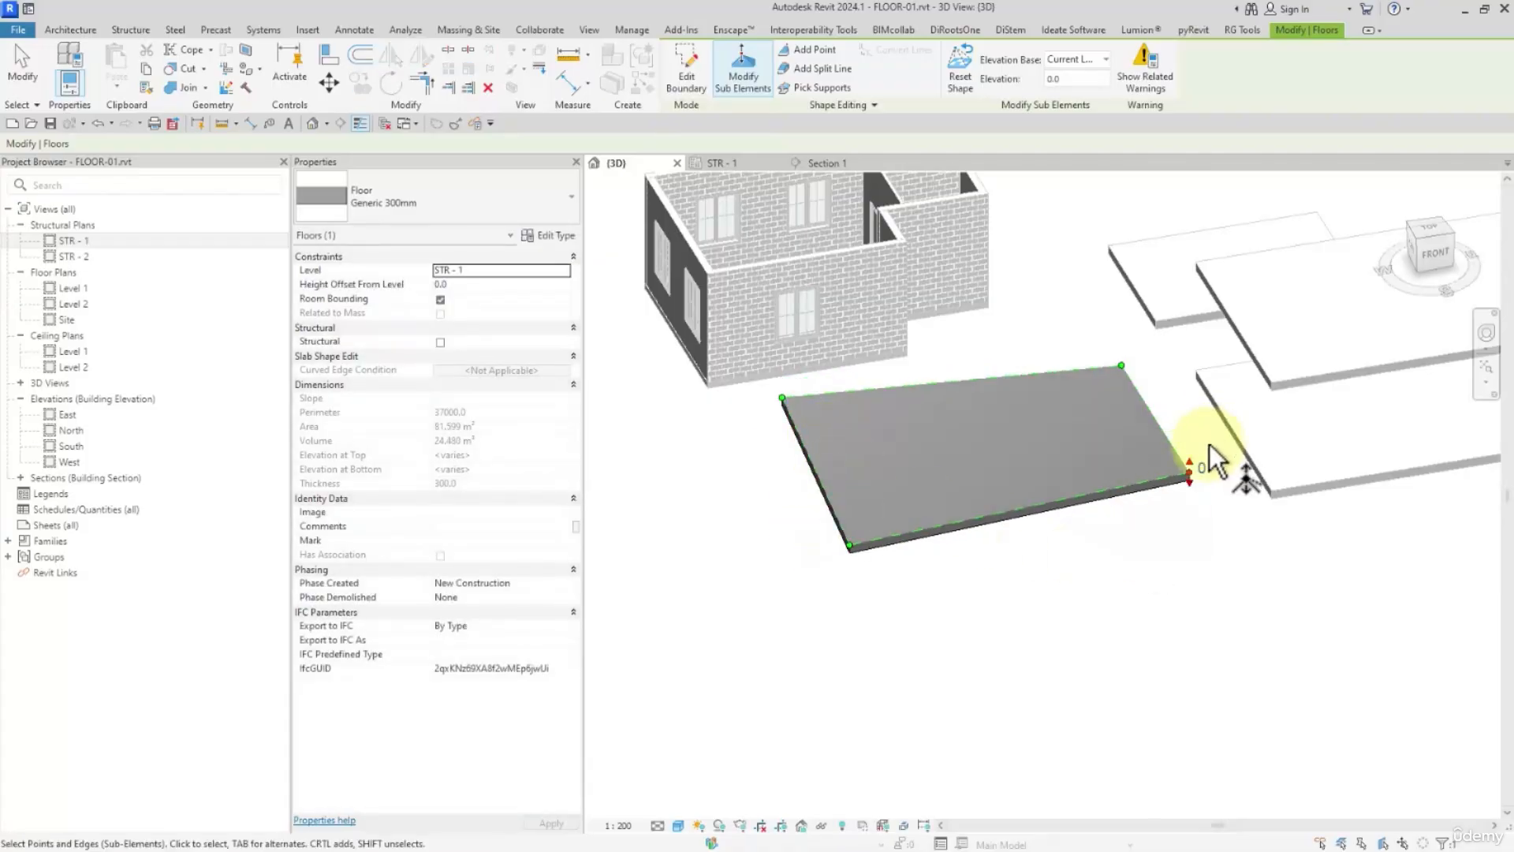
pyautogui.moveTo(1189, 473); pyautogui.dragTo(1189, 323)
pyautogui.click(781, 398)
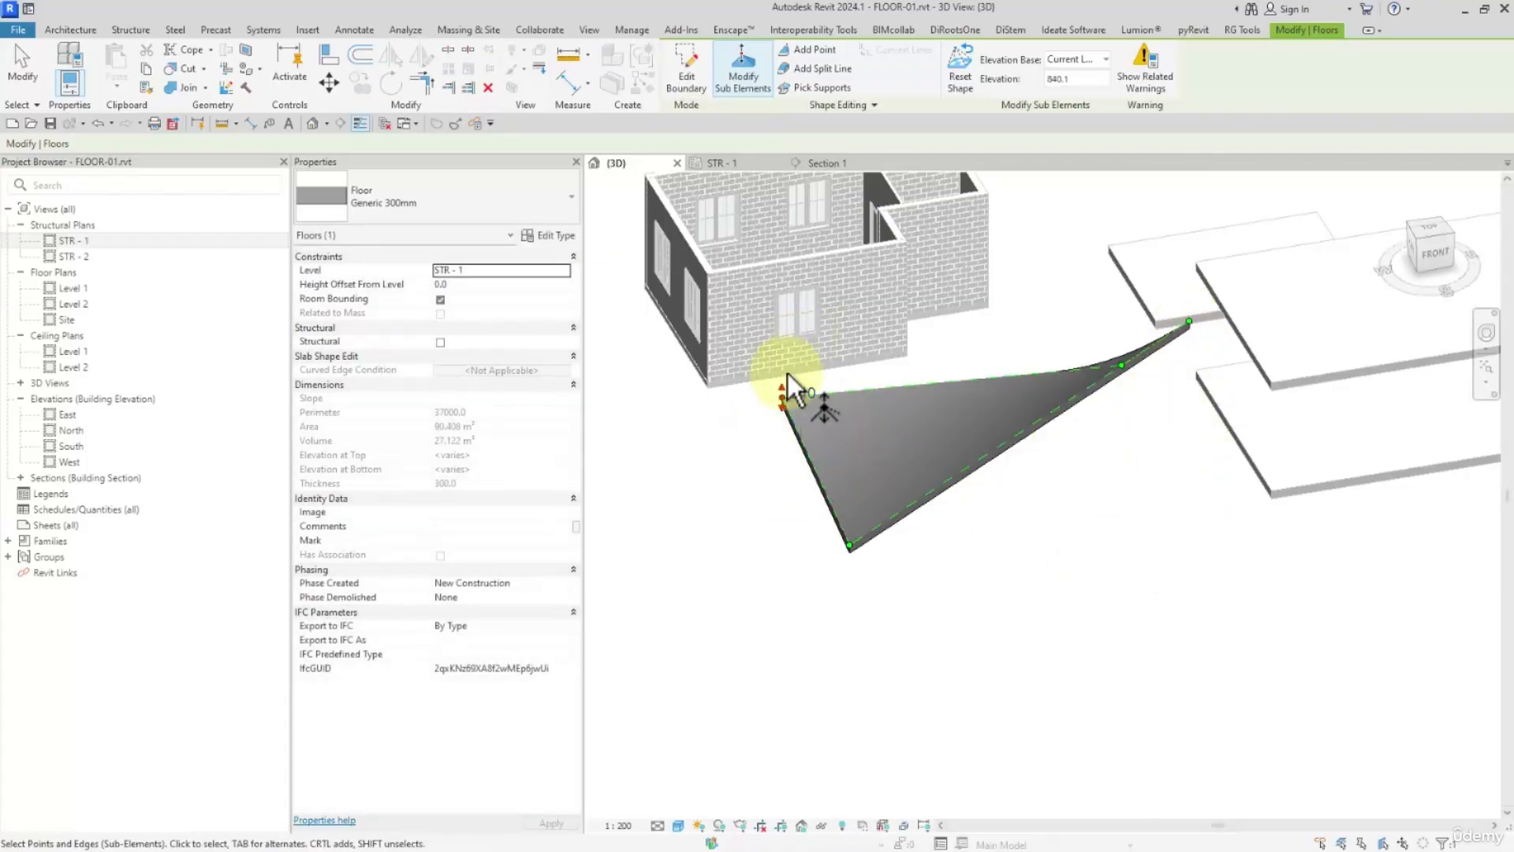
pyautogui.moveTo(782, 387); pyautogui.dragTo(793, 327)
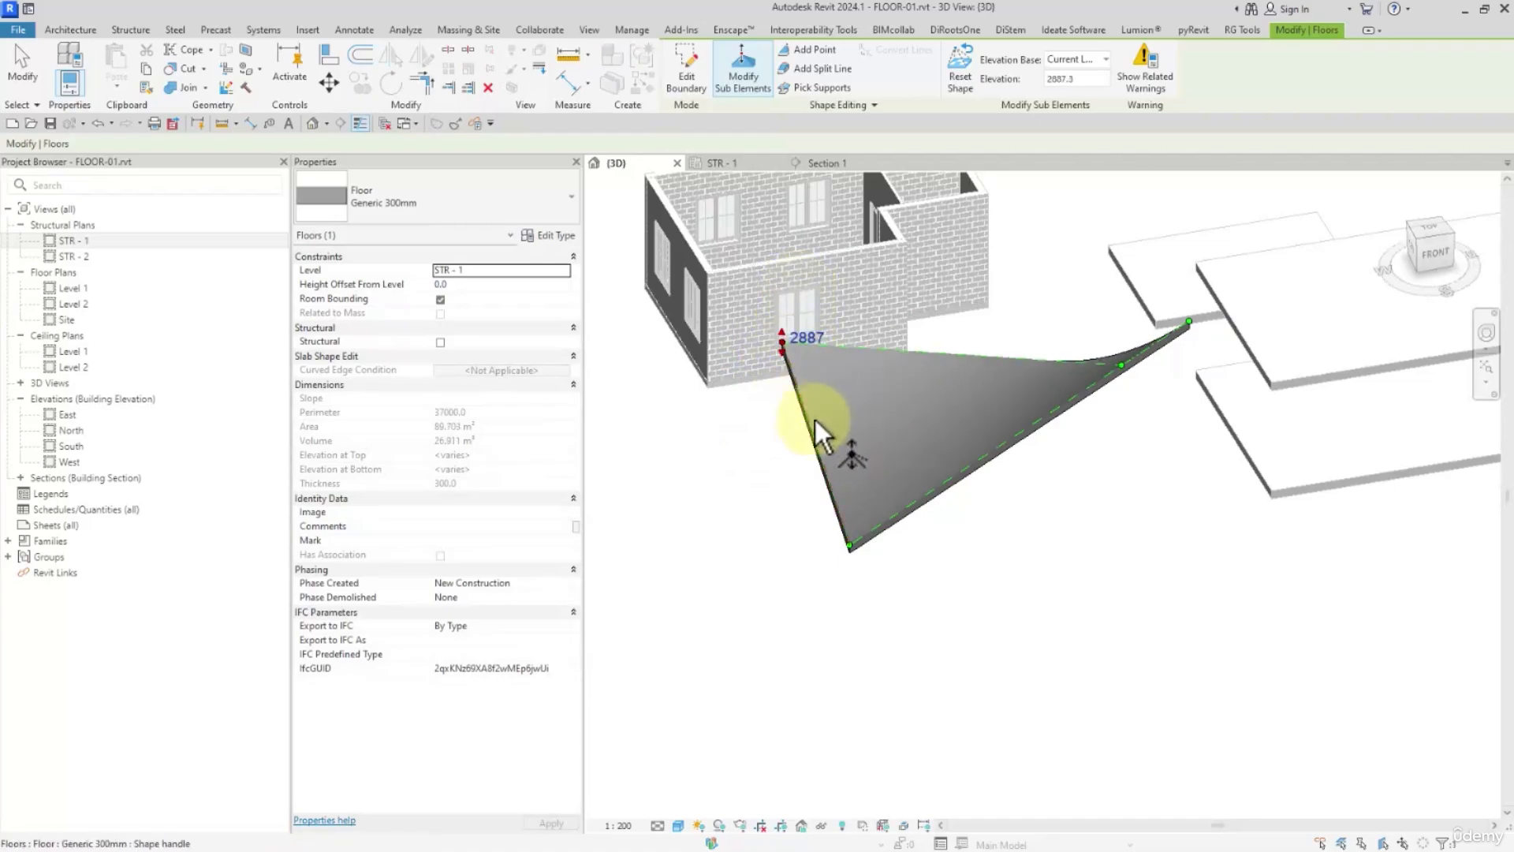
# Raise the warped floor's selected corner freehand to an elevation of about 6587 and finish sub-element editing
pyautogui.keyDown('shift'); pyautogui.moveTo(812, 452); pyautogui.dragTo(992, 419, button='middle'); pyautogui.keyUp('shift')
pyautogui.moveTo(811, 392); pyautogui.dragTo(812, 364)
pyautogui.keyDown('shift'); pyautogui.moveTo(833, 369); pyautogui.dragTo(250, 210, button='middle'); pyautogui.keyUp('shift')
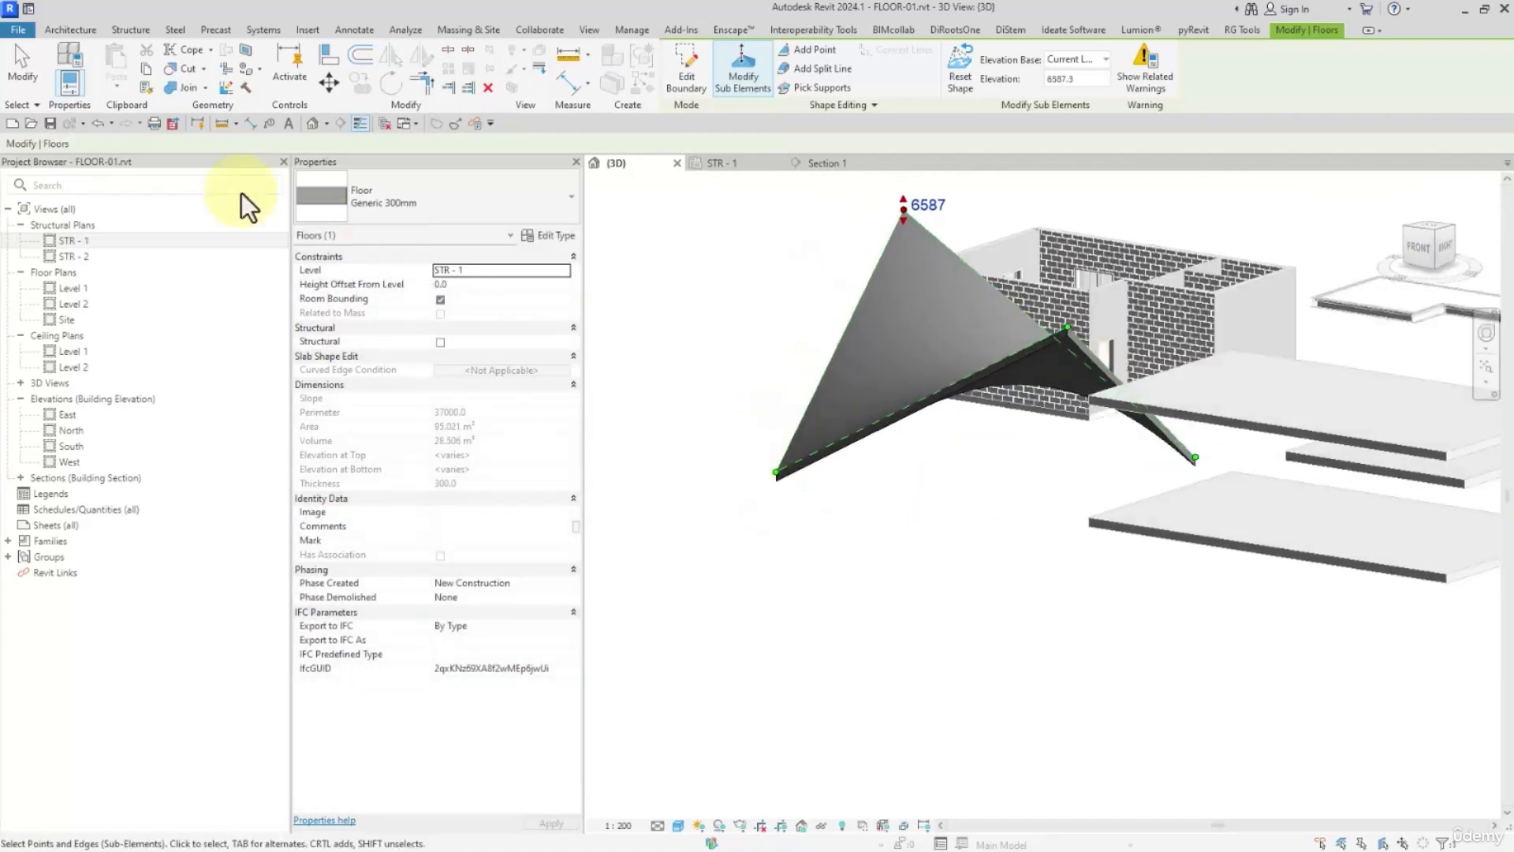
pyautogui.click(47, 77)
# Delete the three flat floor slabs beside the warped floor in the 3D view
pyautogui.keyDown('shift'); pyautogui.moveTo(867, 316); pyautogui.dragTo(1124, 551, button='middle'); pyautogui.keyUp('shift')
pyautogui.moveTo(1173, 618); pyautogui.dragTo(986, 243)
pyautogui.click(1019, 300)
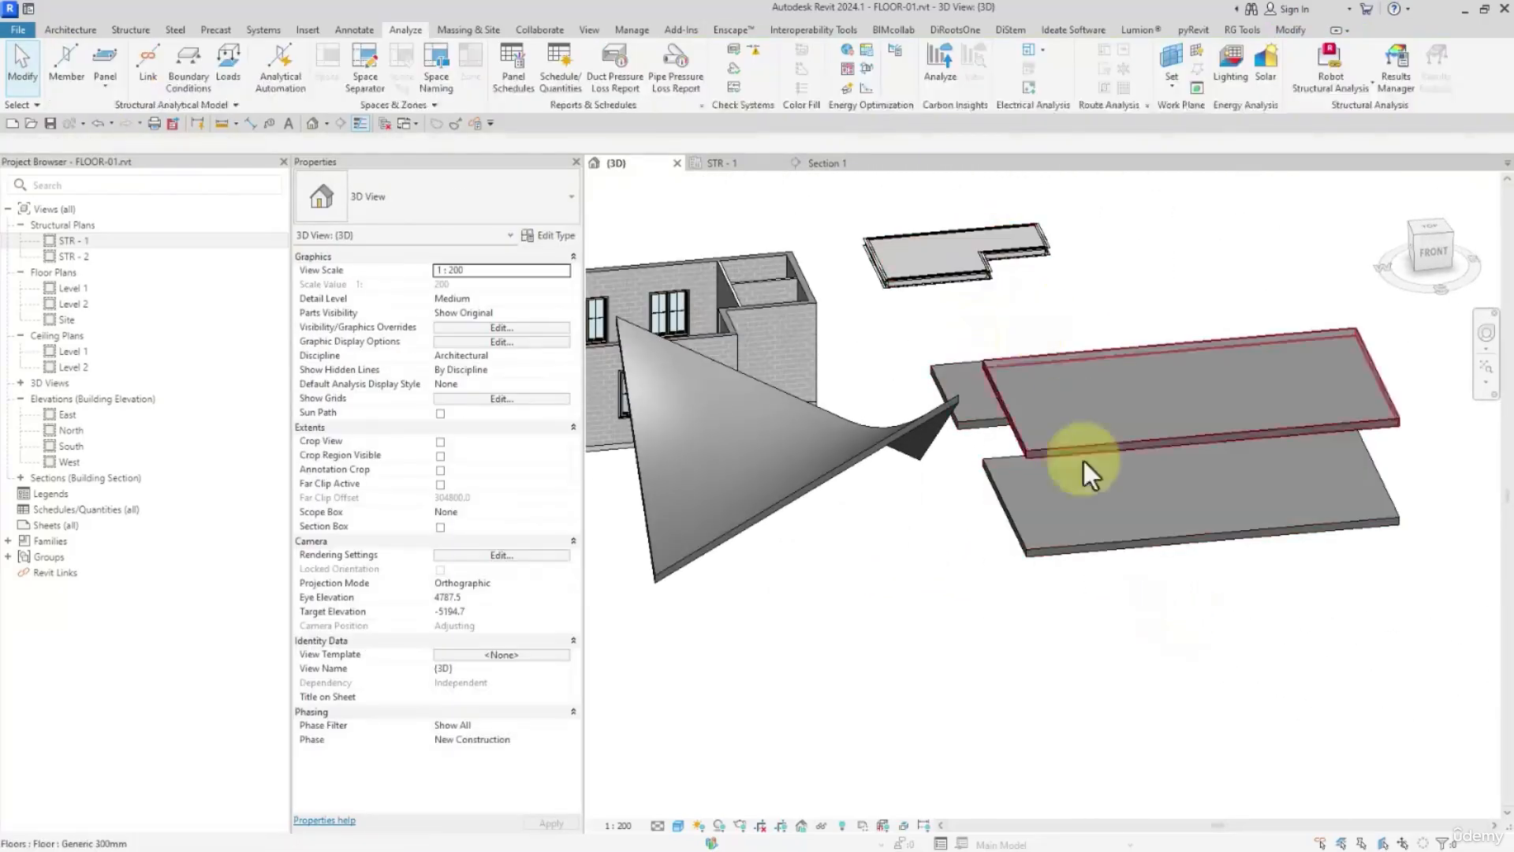
pyautogui.moveTo(1132, 591); pyautogui.dragTo(1005, 363)
pyautogui.press('Delete')
# Select the warped floor and reset its shape to a flat slab
pyautogui.moveTo(1017, 436); pyautogui.dragTo(1104, 417, button='middle')
pyautogui.click(967, 432)
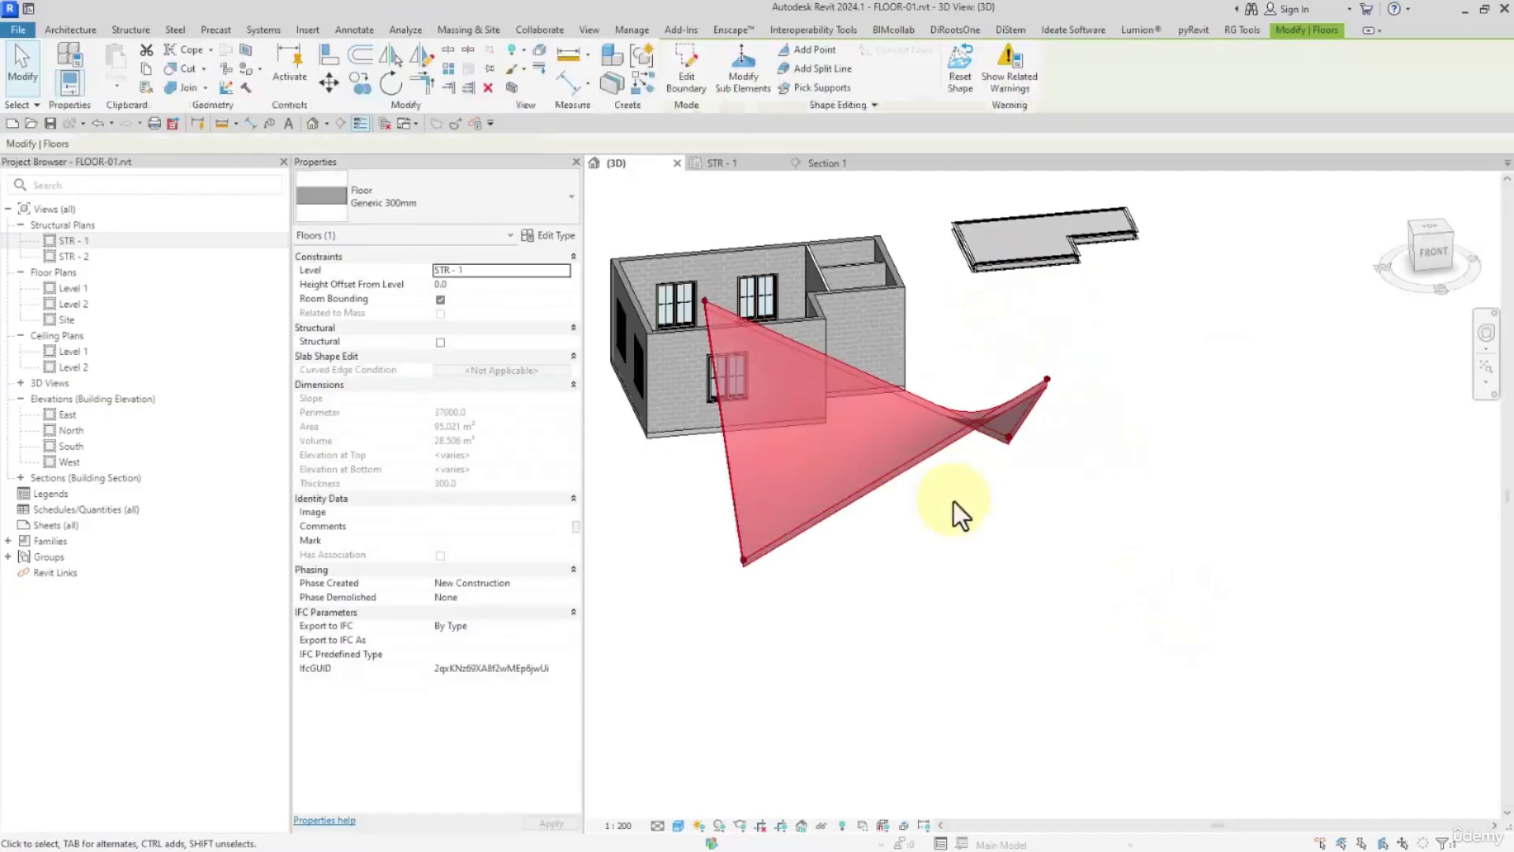
pyautogui.keyDown('shift'); pyautogui.moveTo(954, 500); pyautogui.dragTo(1227, 525, button='middle'); pyautogui.keyUp('shift')
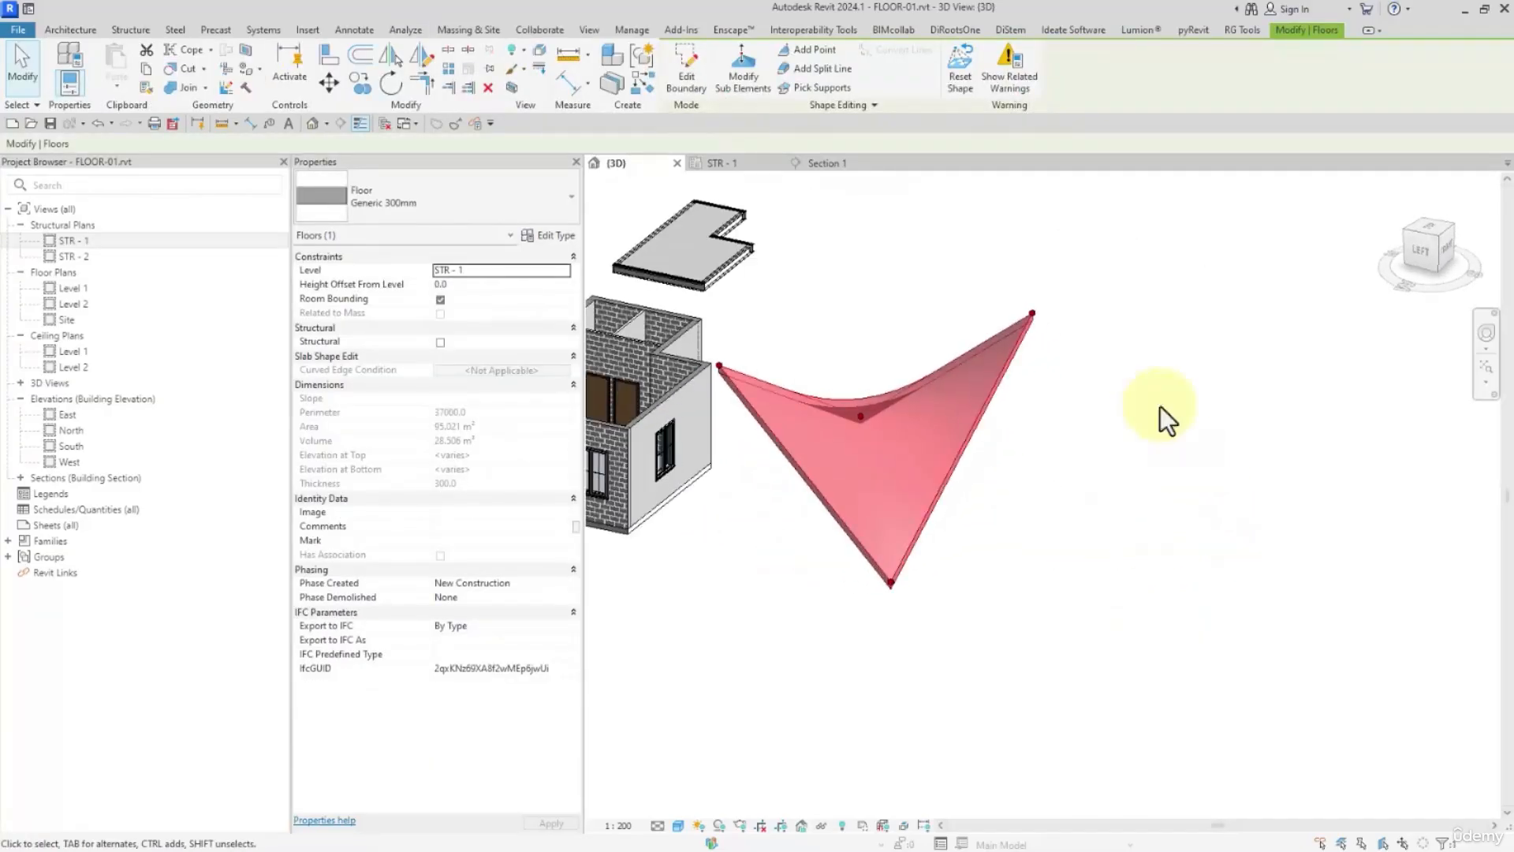
pyautogui.click(959, 75)
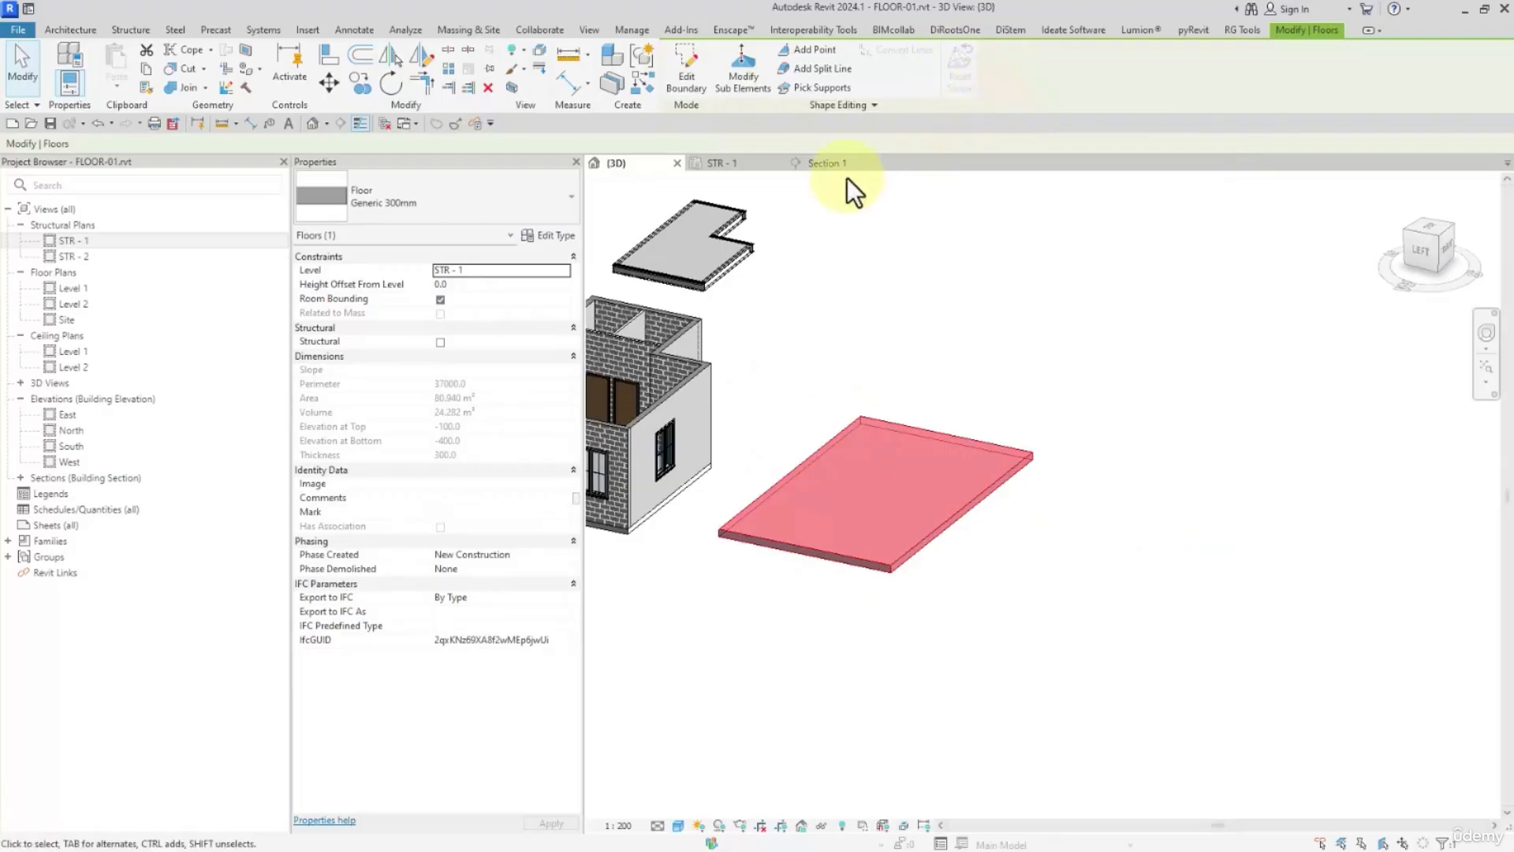
# Switch to the top view and open the material selection for the structure layer of floor type Generic 300mm
pyautogui.click(1434, 232)
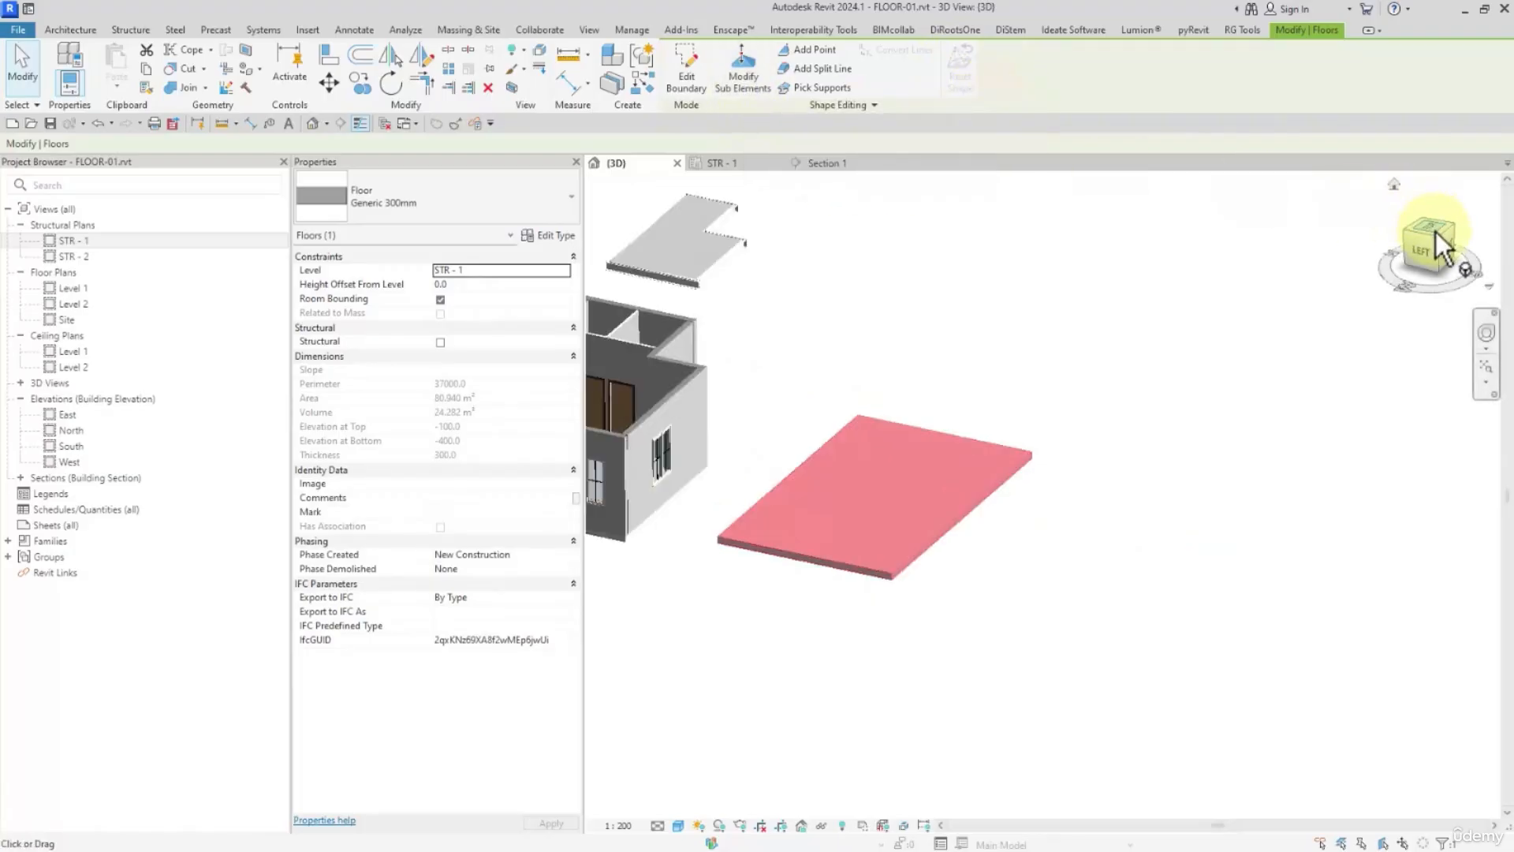
pyautogui.scroll(-3, 1281, 314)
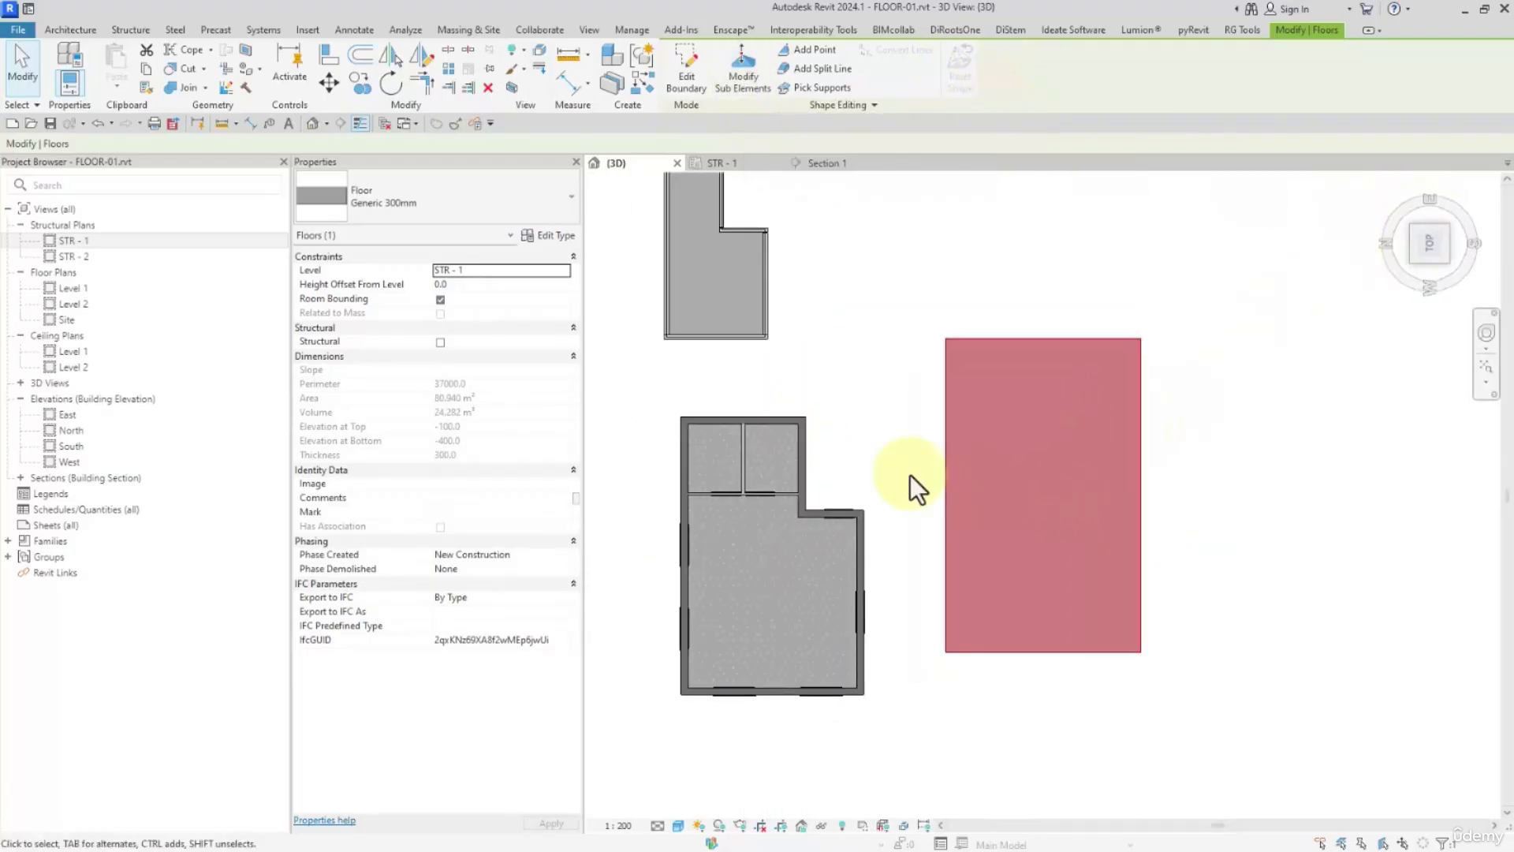
pyautogui.click(542, 235)
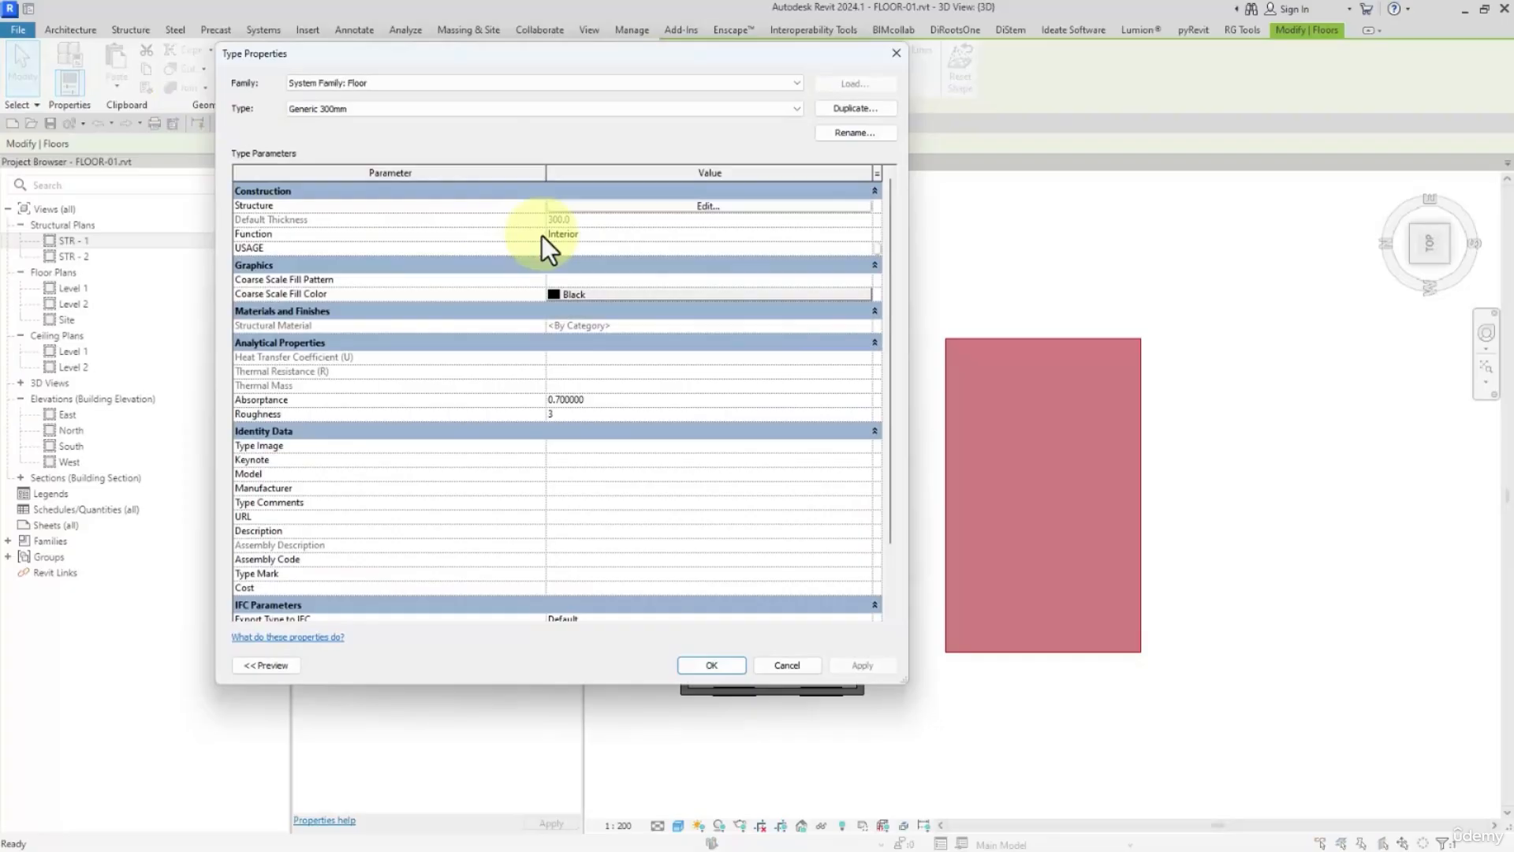
pyautogui.click(723, 205)
pyautogui.click(516, 205)
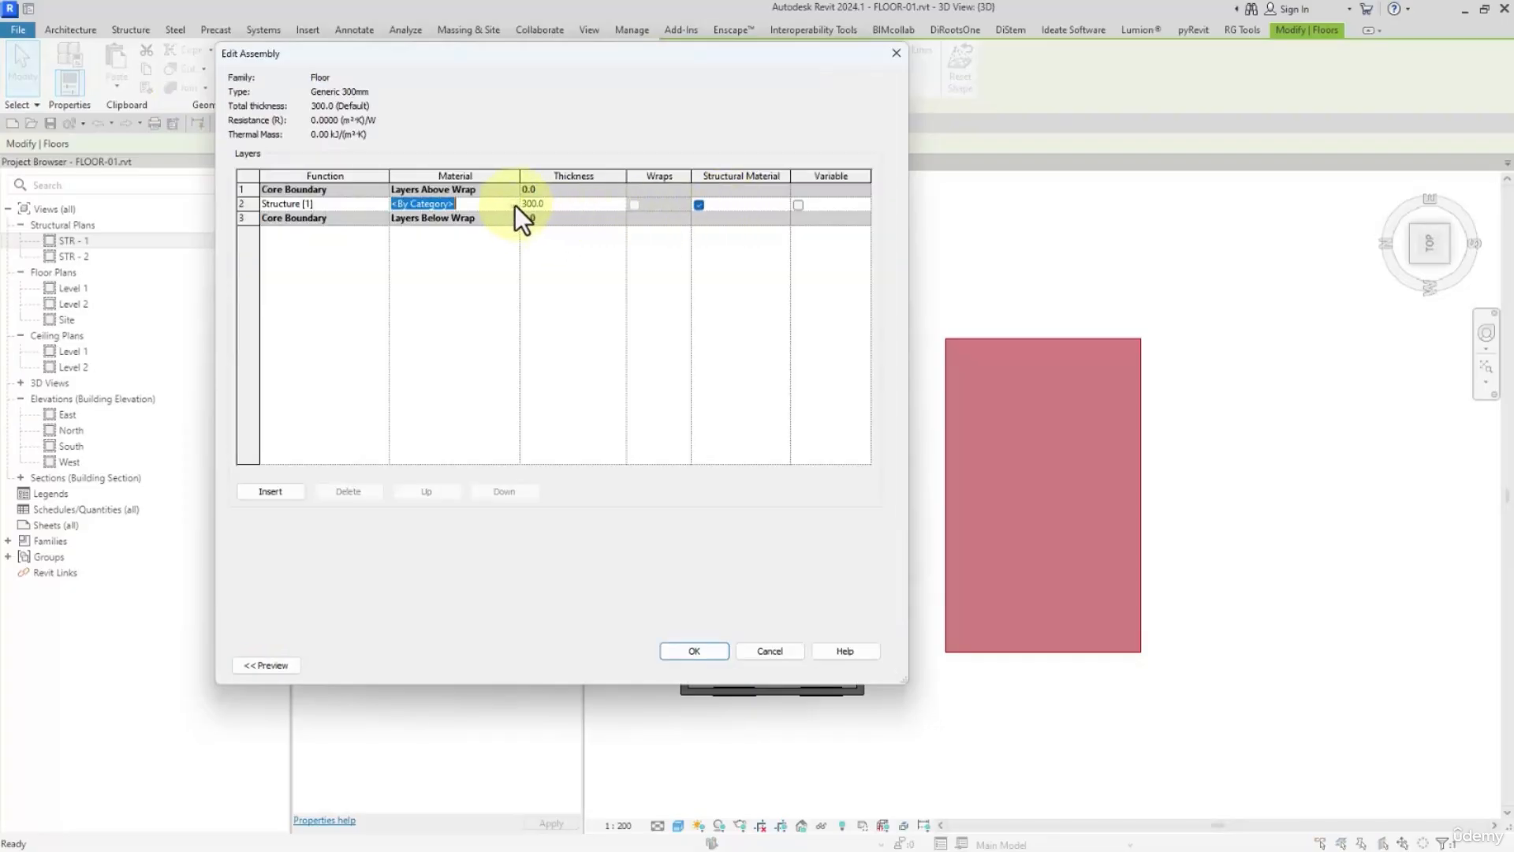
pyautogui.click(514, 204)
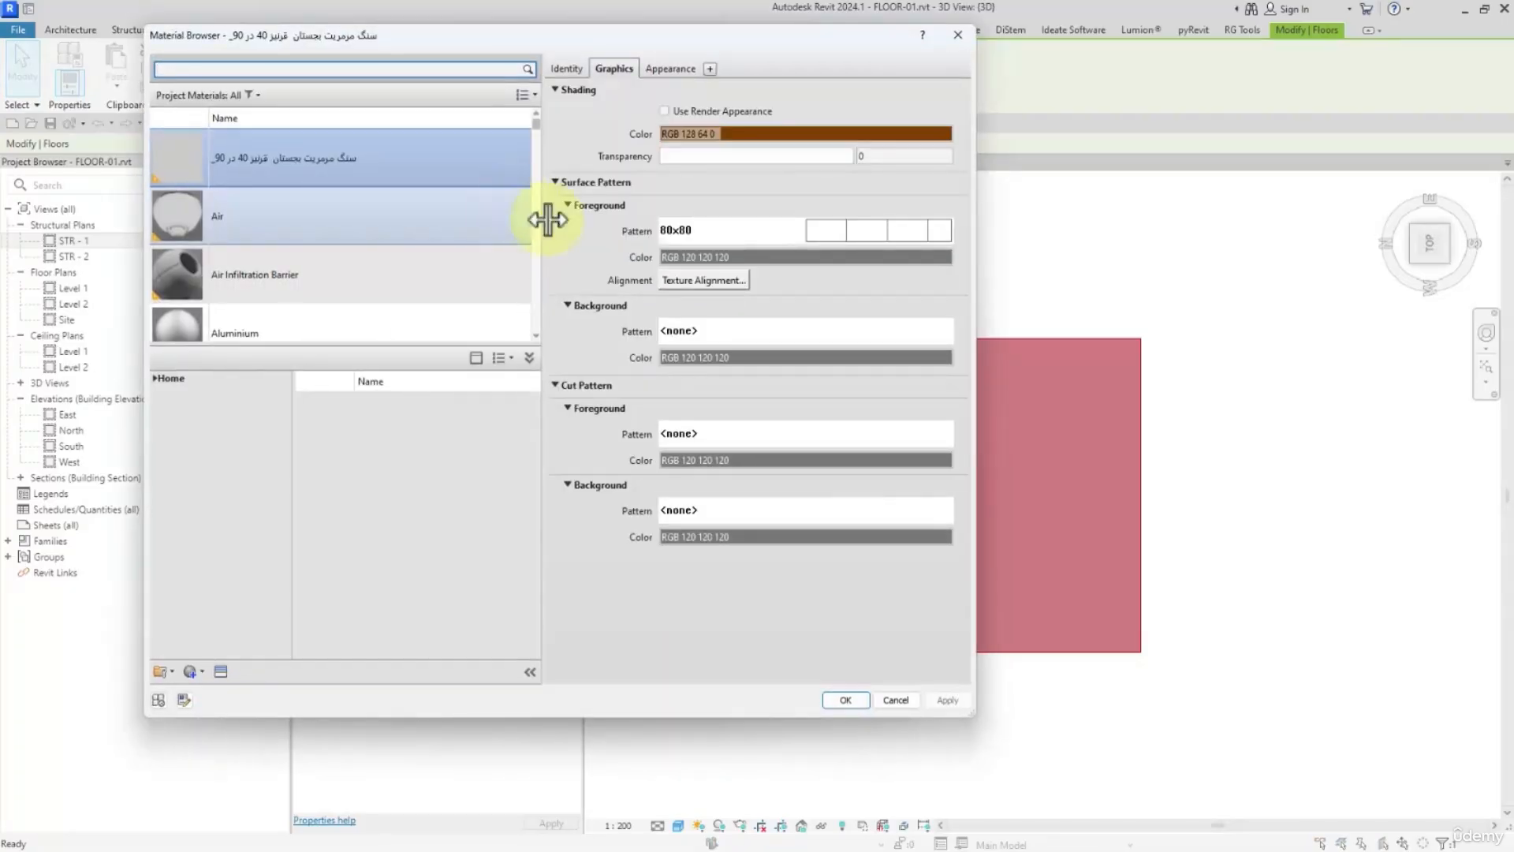
# Search the project materials for "floo" and select the material سنگ مرمریت بجستان قرمز
pyautogui.click(253, 94)
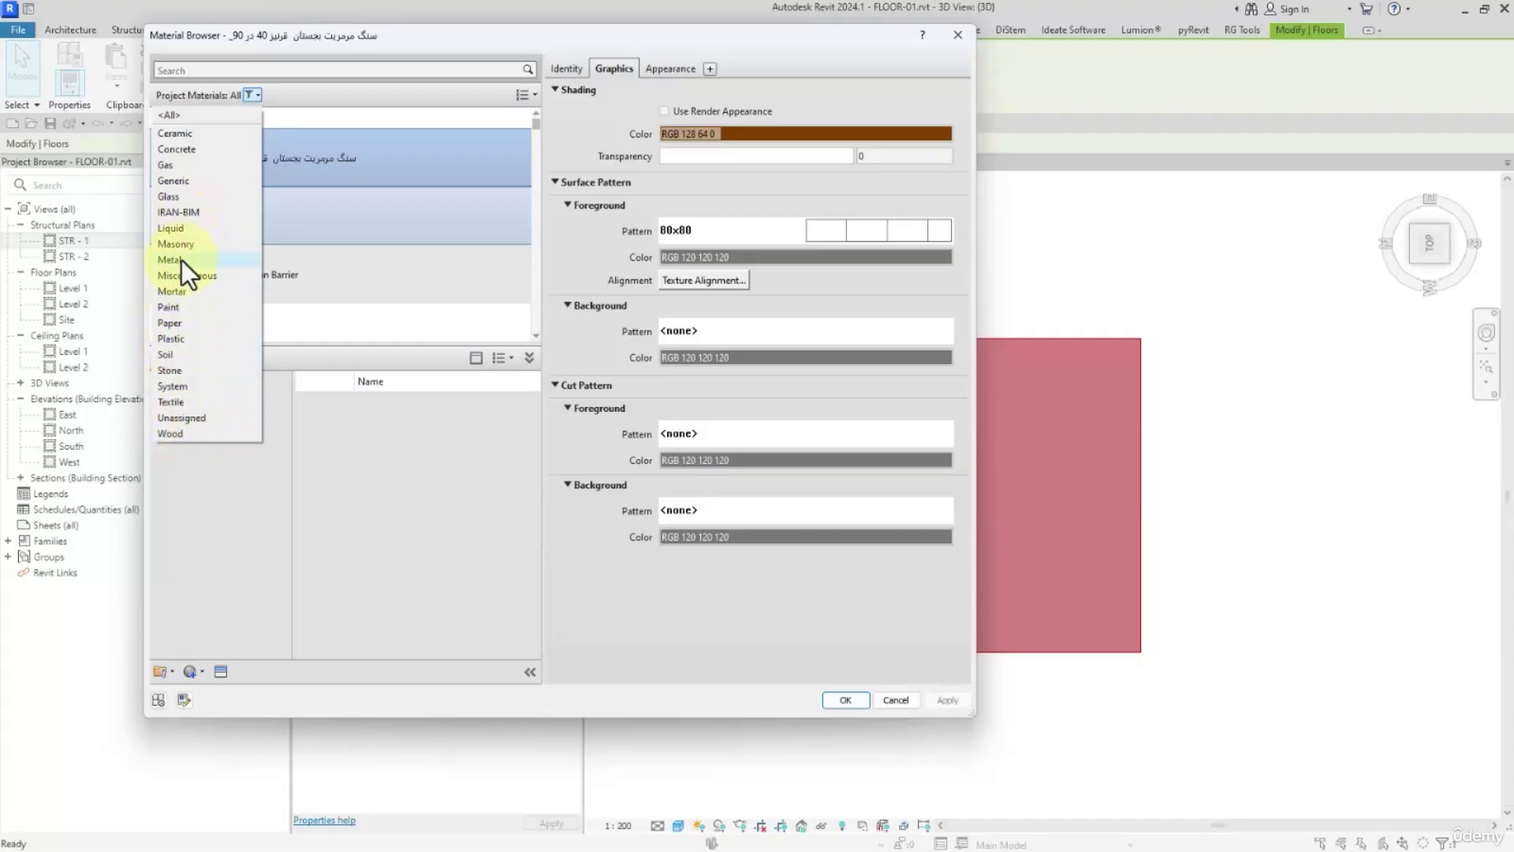
pyautogui.click(243, 68)
pyautogui.click(247, 69)
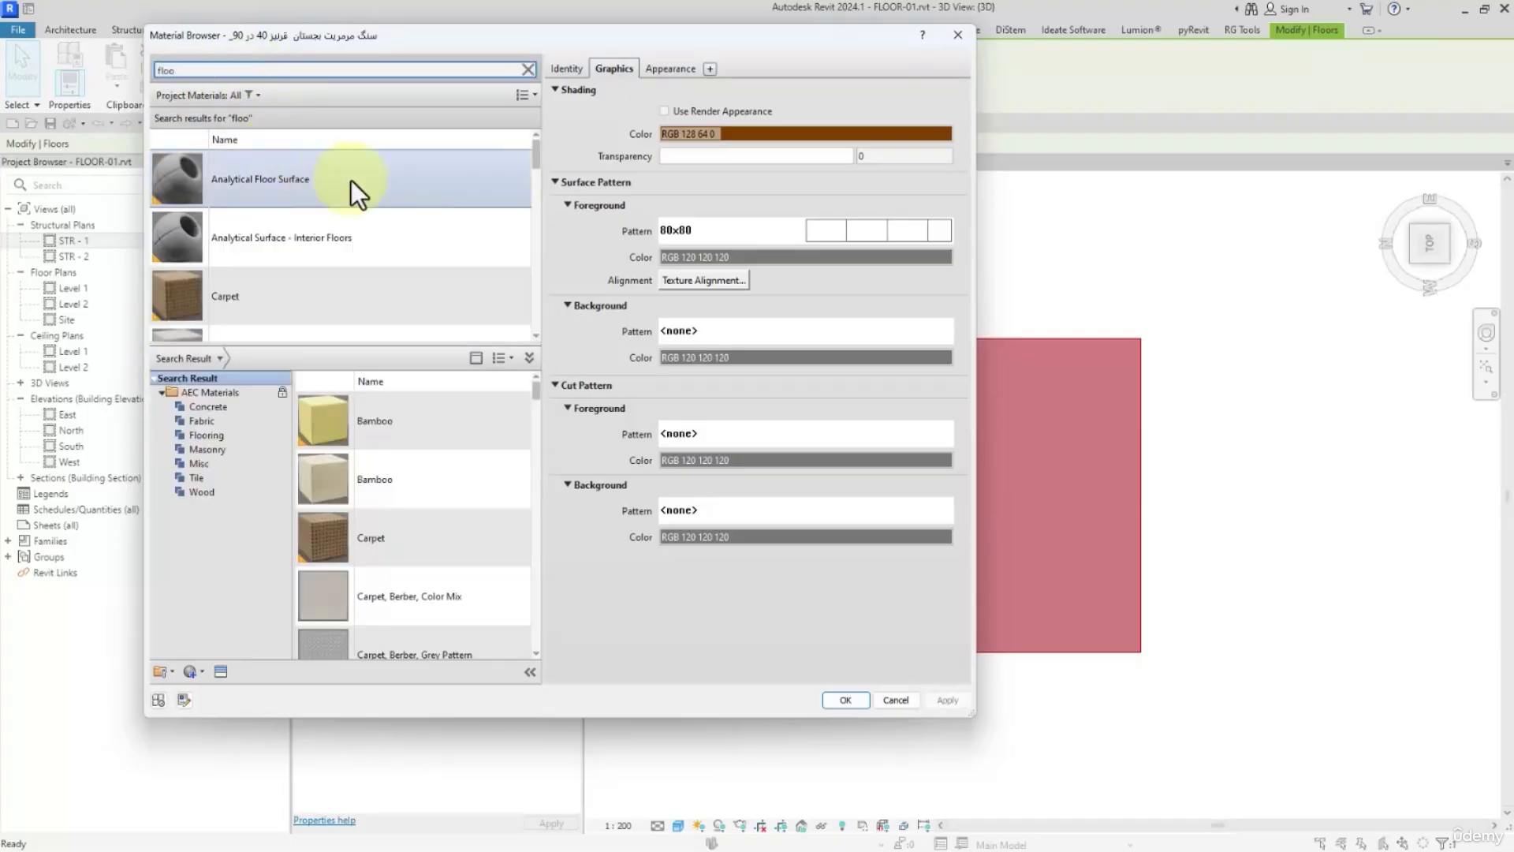
pyautogui.scroll(-5, 434, 309)
pyautogui.click(529, 358)
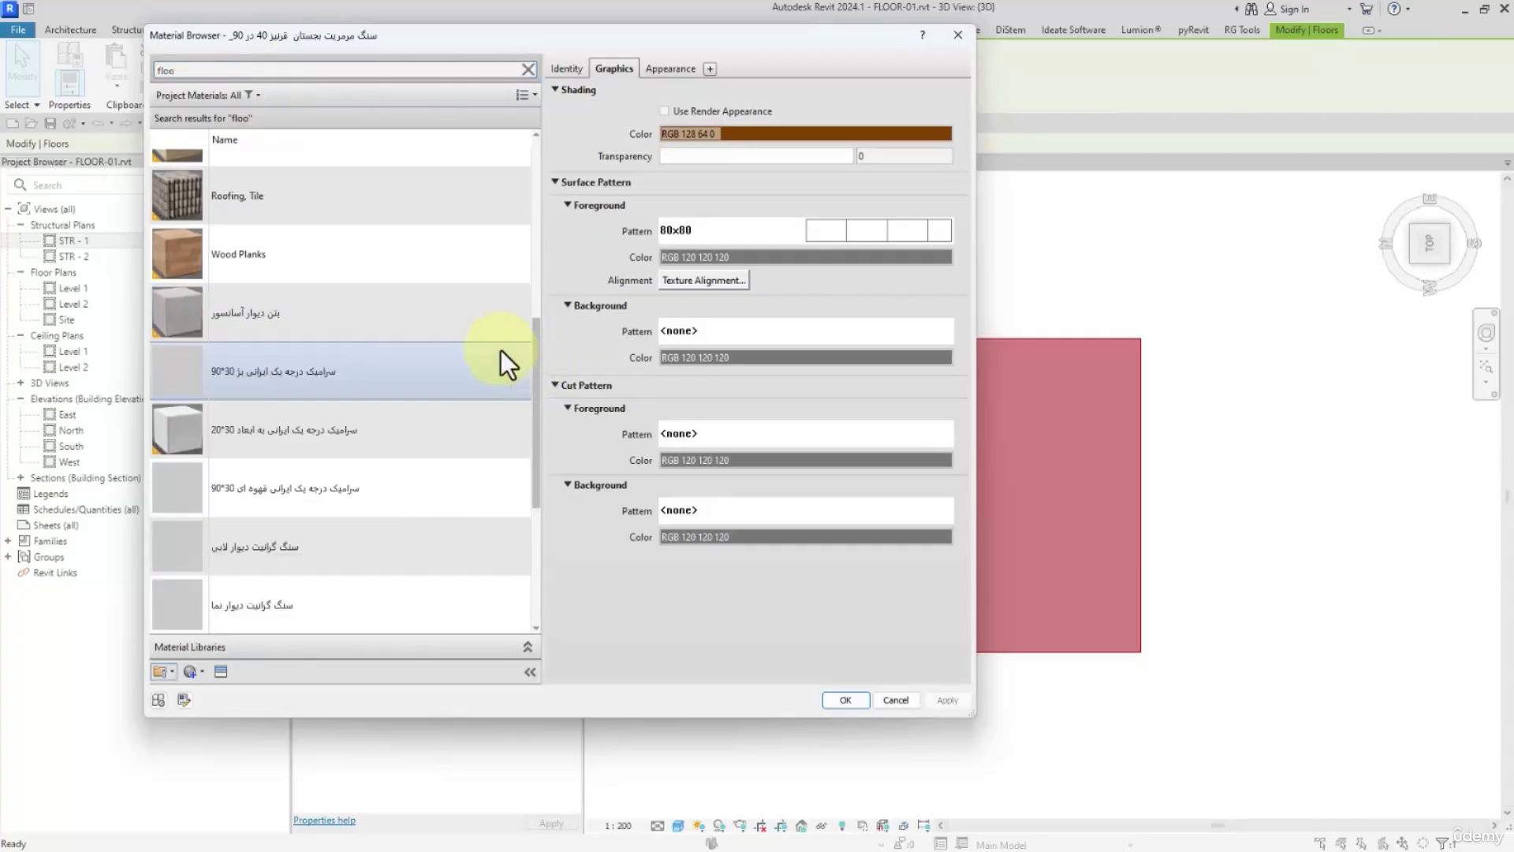
pyautogui.scroll(-3, 386, 252)
pyautogui.click(297, 363)
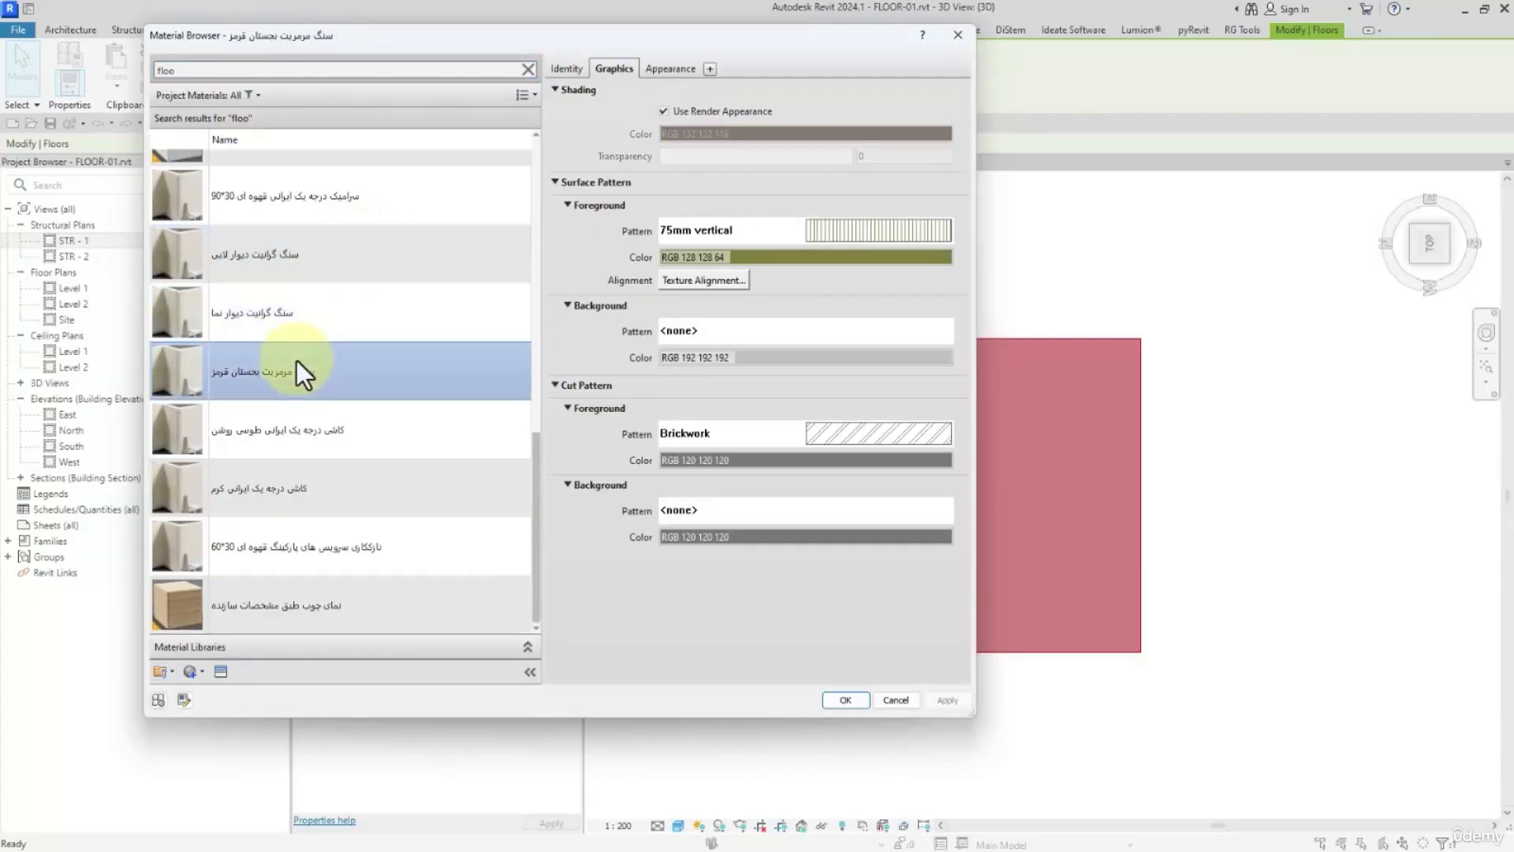
# Keep the material's existing model surface pattern and apply the material to the Generic 300mm floor's structure layer
pyautogui.click(840, 236)
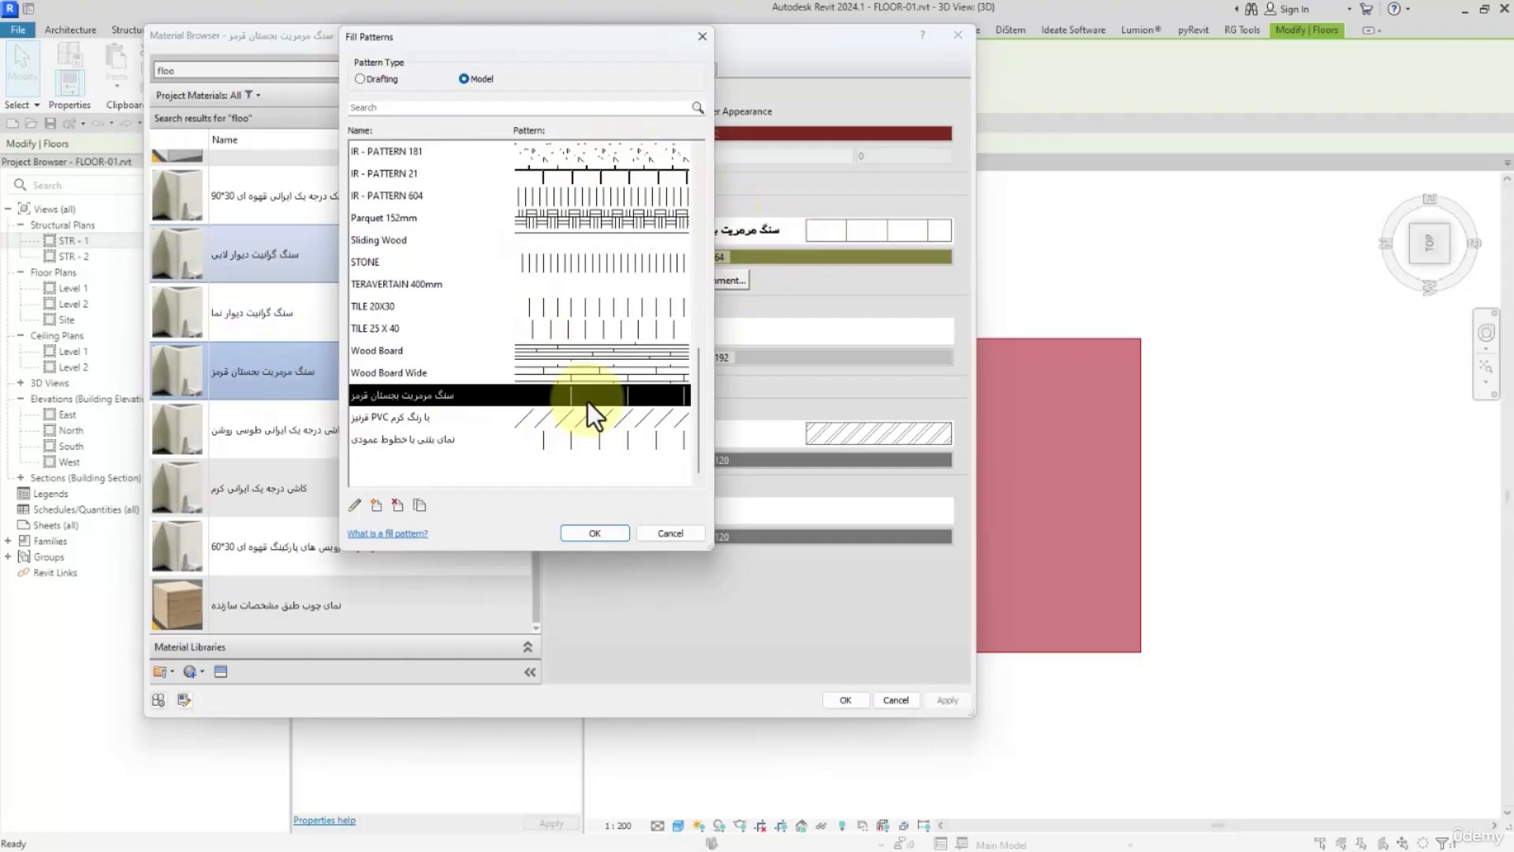
pyautogui.click(601, 536)
pyautogui.click(837, 698)
pyautogui.click(694, 651)
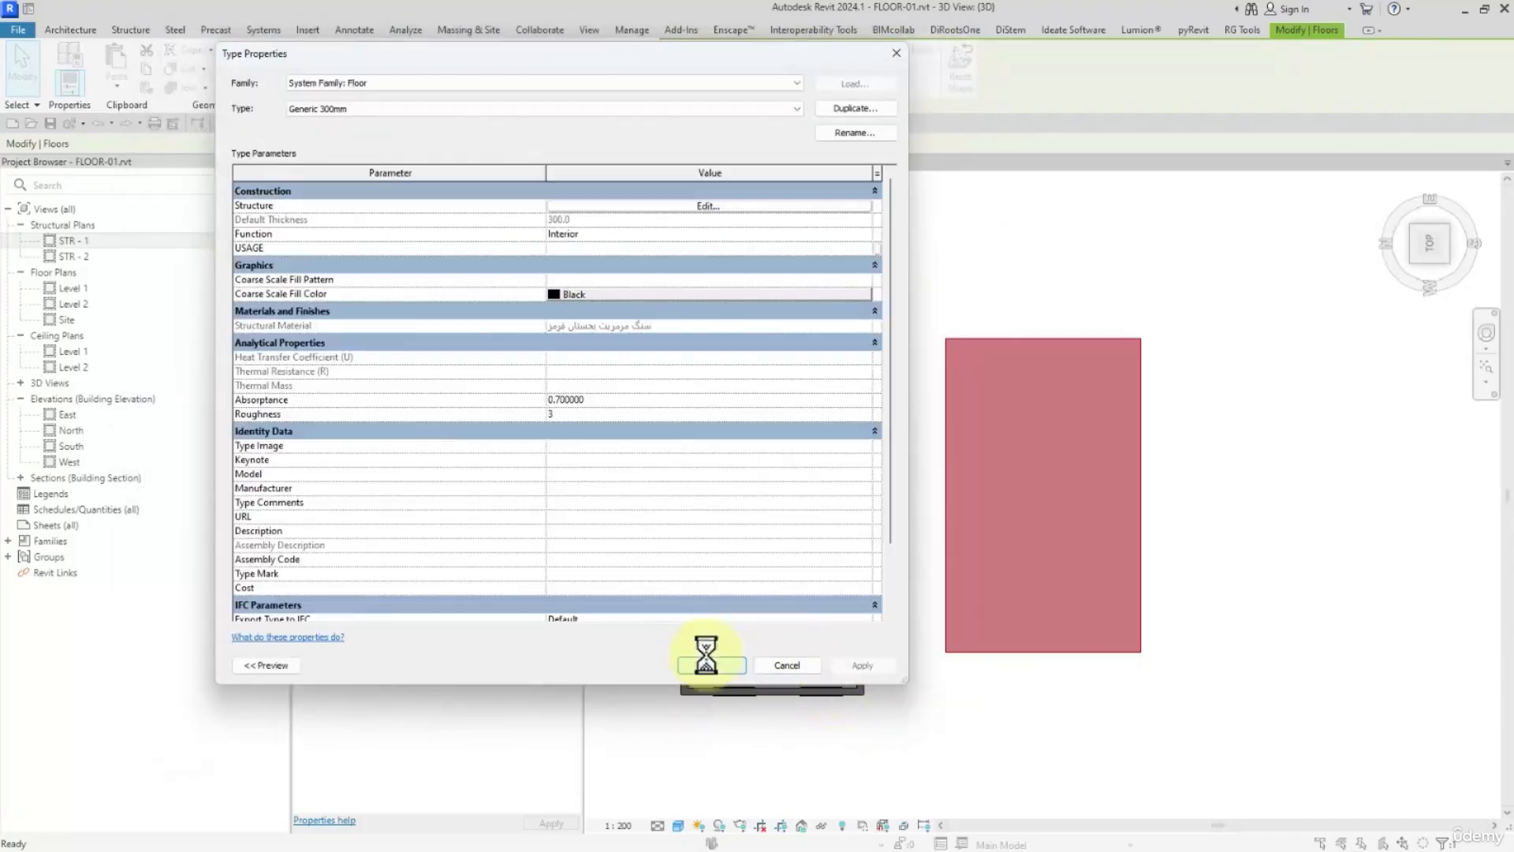
pyautogui.click(695, 661)
# Reopen the material selection for the structure layer of floor type Generic 300mm
pyautogui.click(1105, 550)
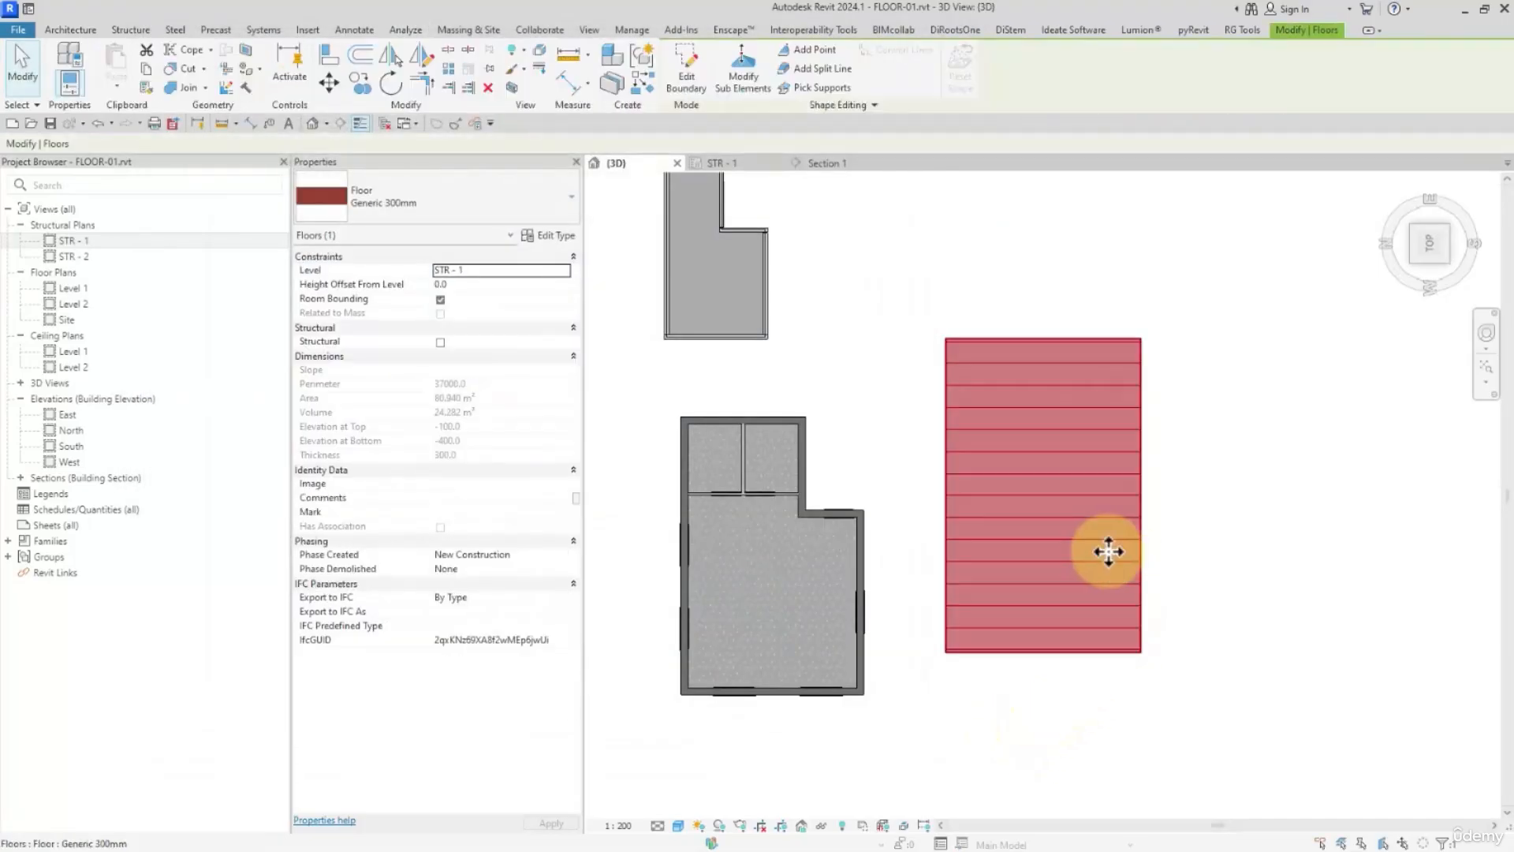
pyautogui.click(562, 235)
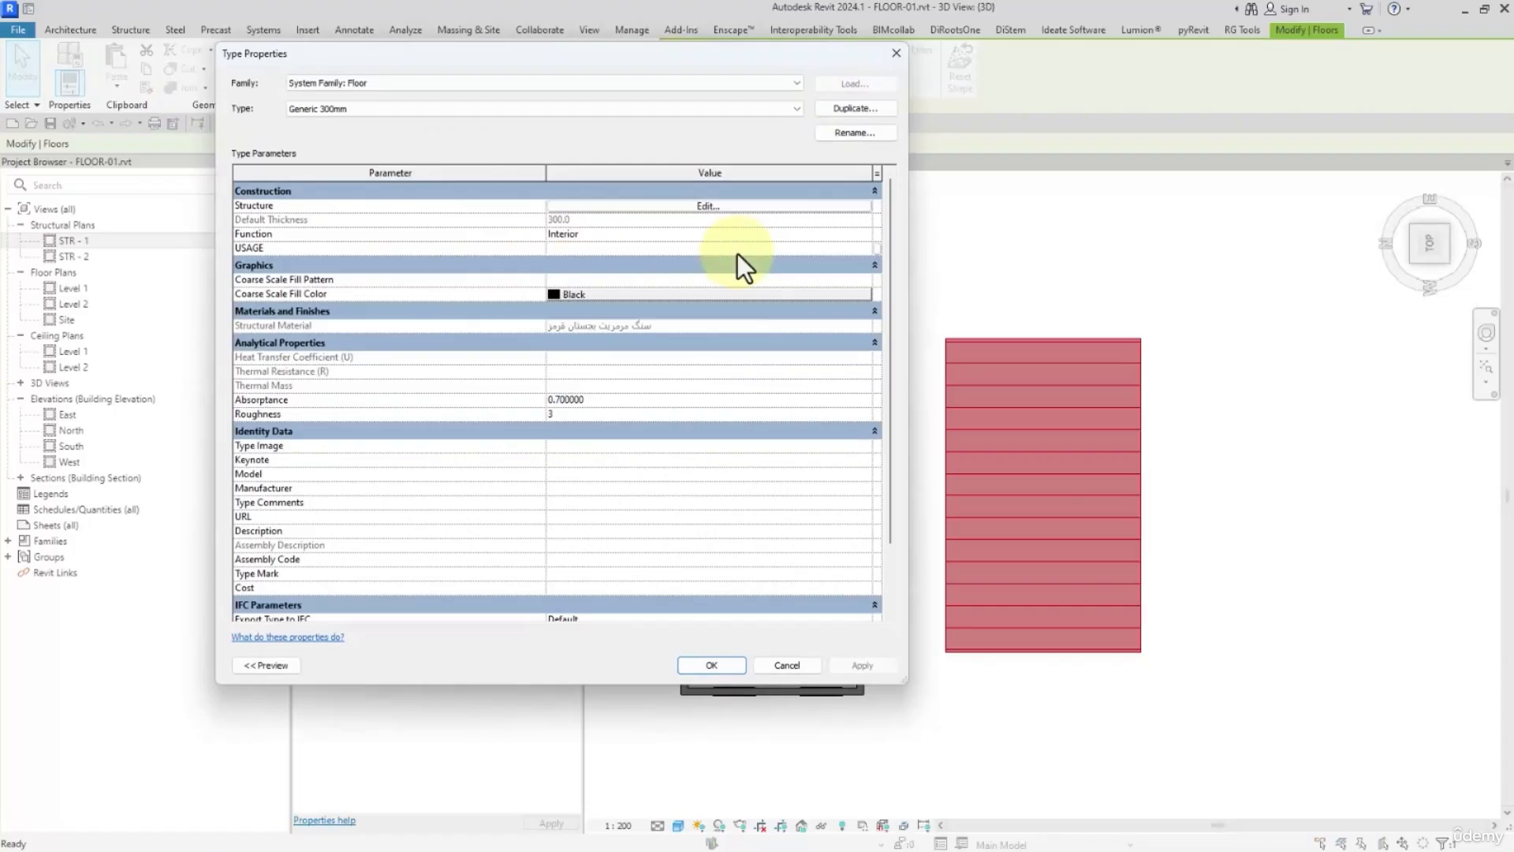
pyautogui.click(771, 208)
pyautogui.click(511, 203)
pyautogui.click(513, 204)
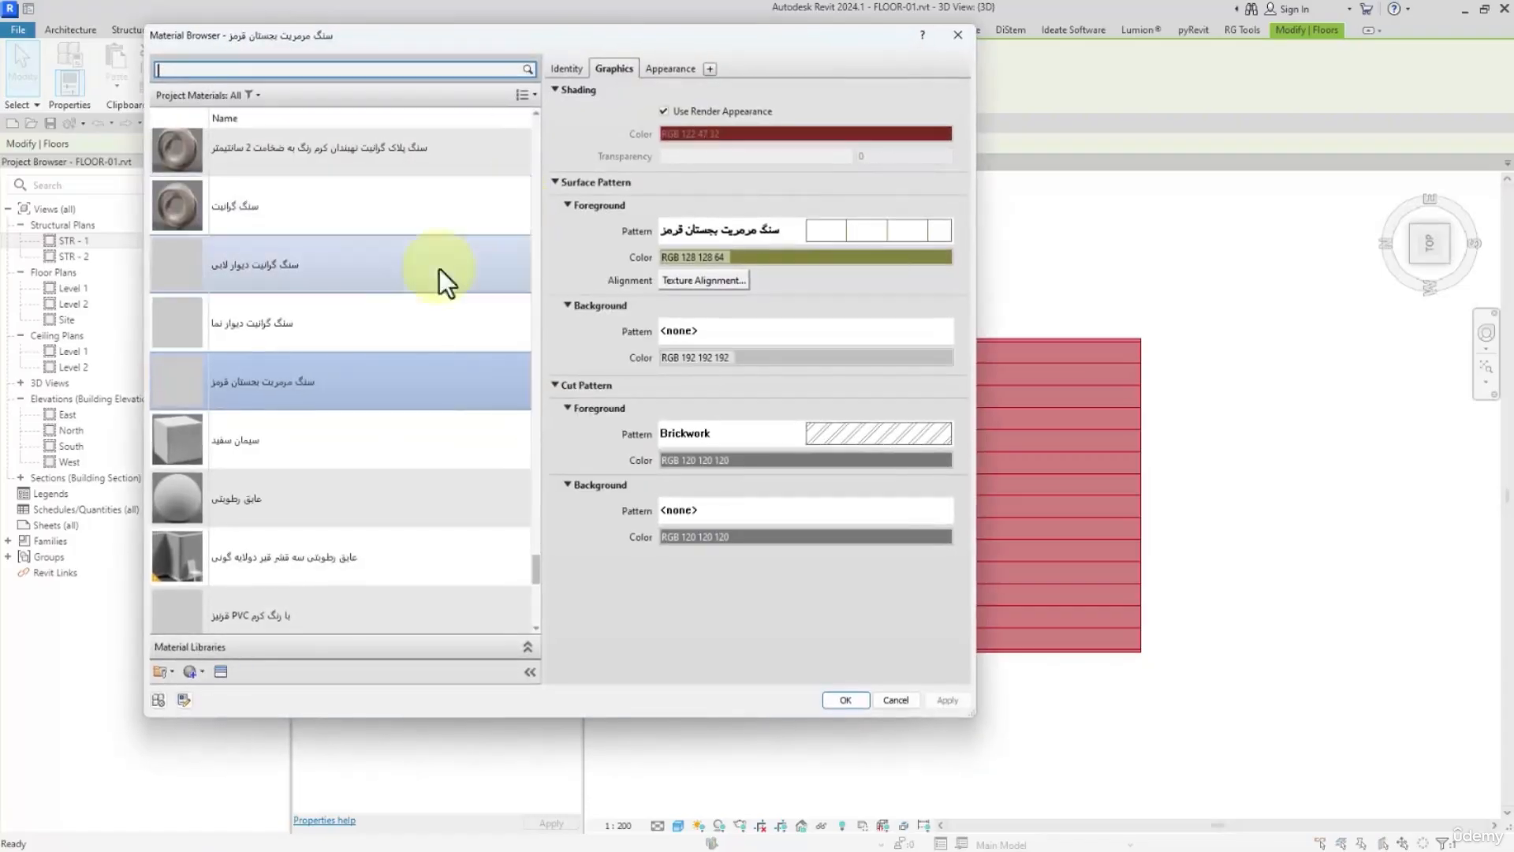
# Examine the surface pattern settings of several alternative stone, cement, insulation and PVC materials
pyautogui.click(271, 325)
pyautogui.click(282, 275)
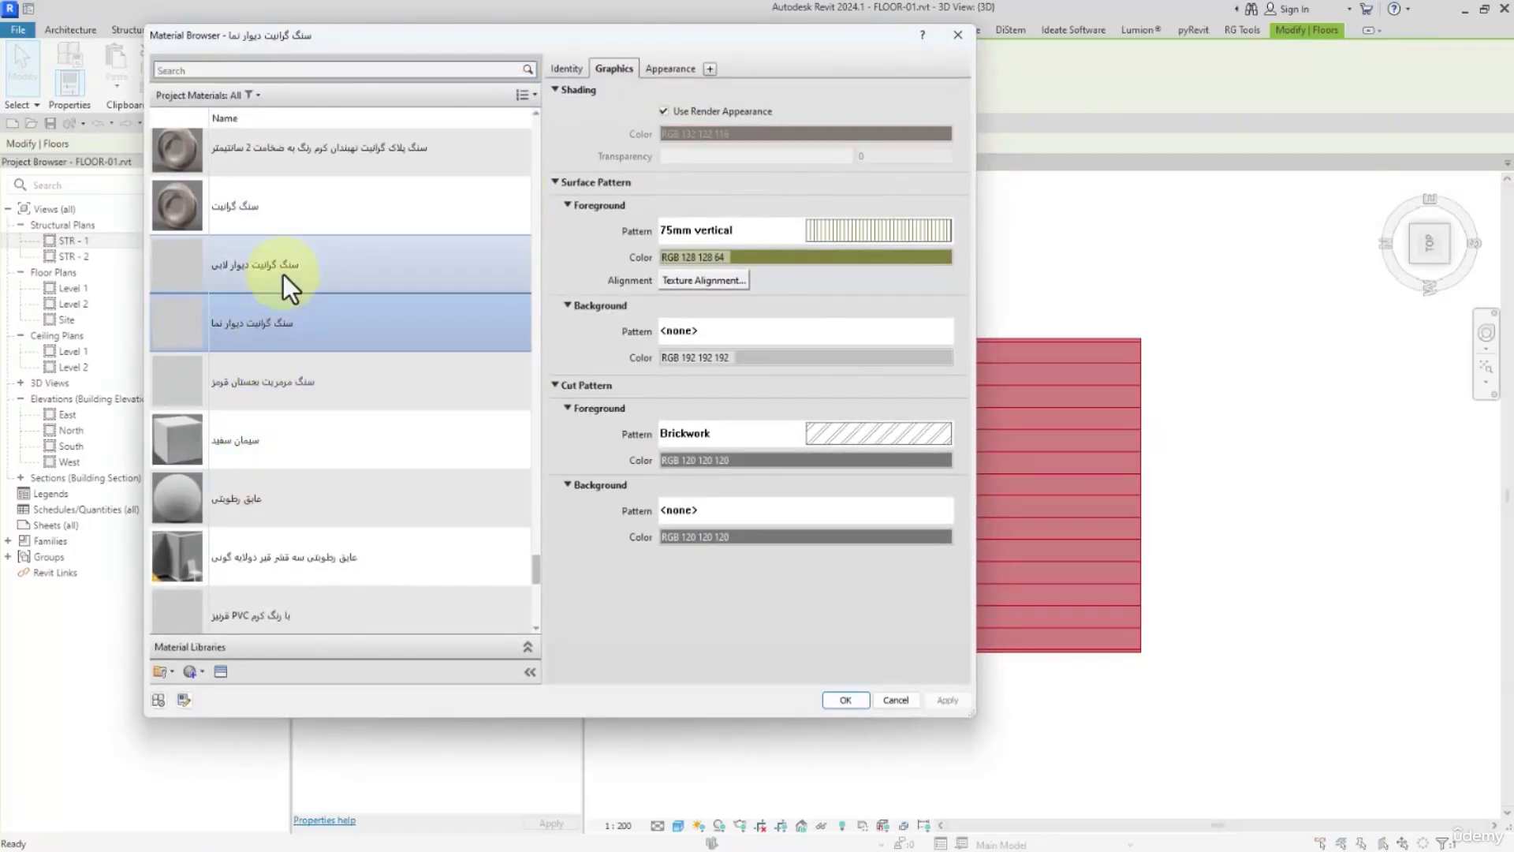
pyautogui.click(278, 444)
pyautogui.click(297, 497)
pyautogui.scroll(-3, 294, 508)
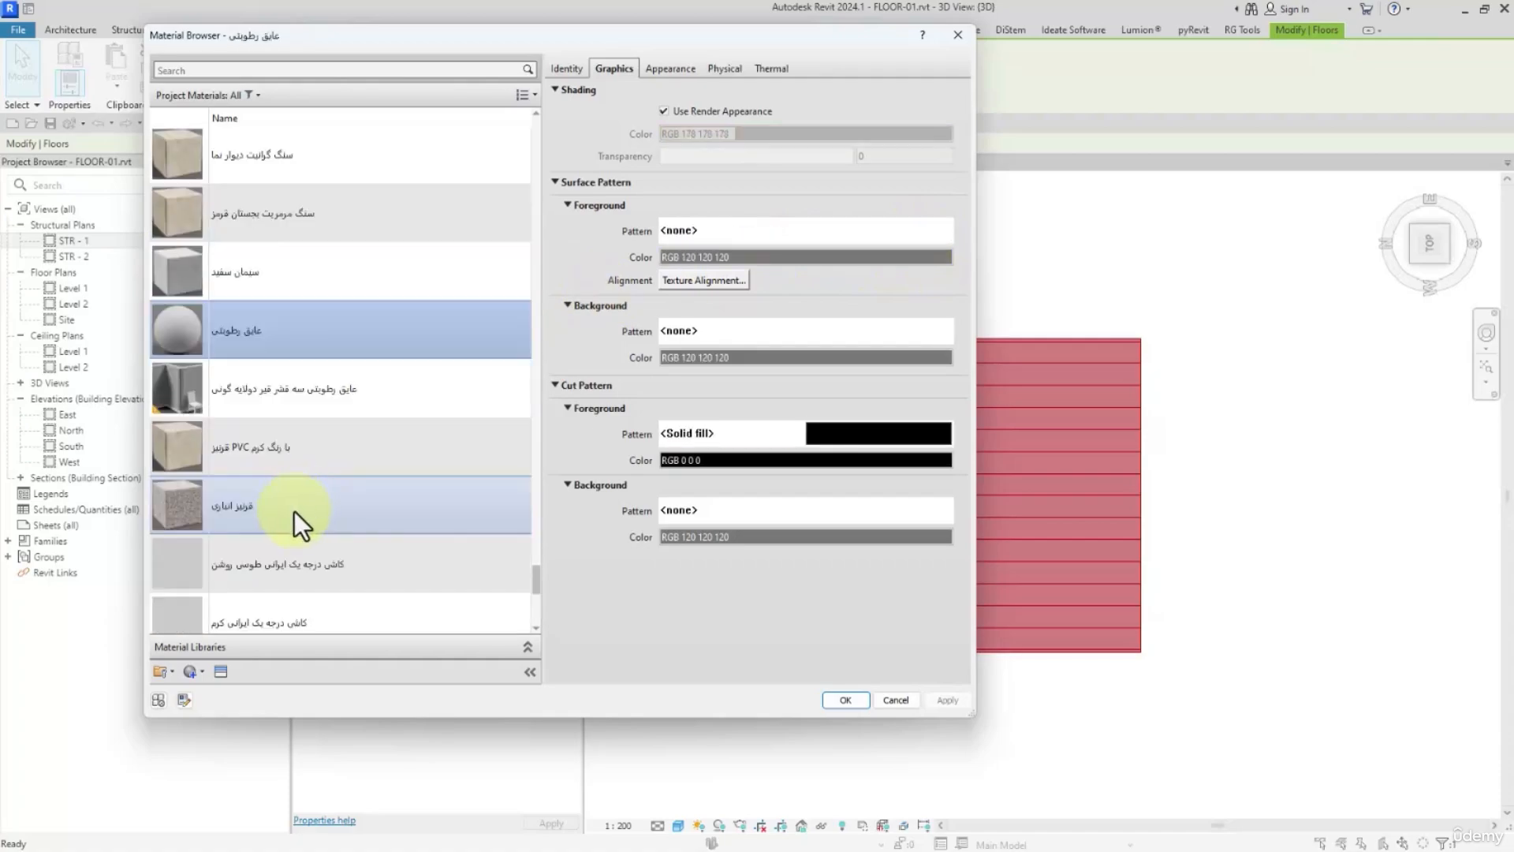
pyautogui.click(264, 495)
pyautogui.click(278, 468)
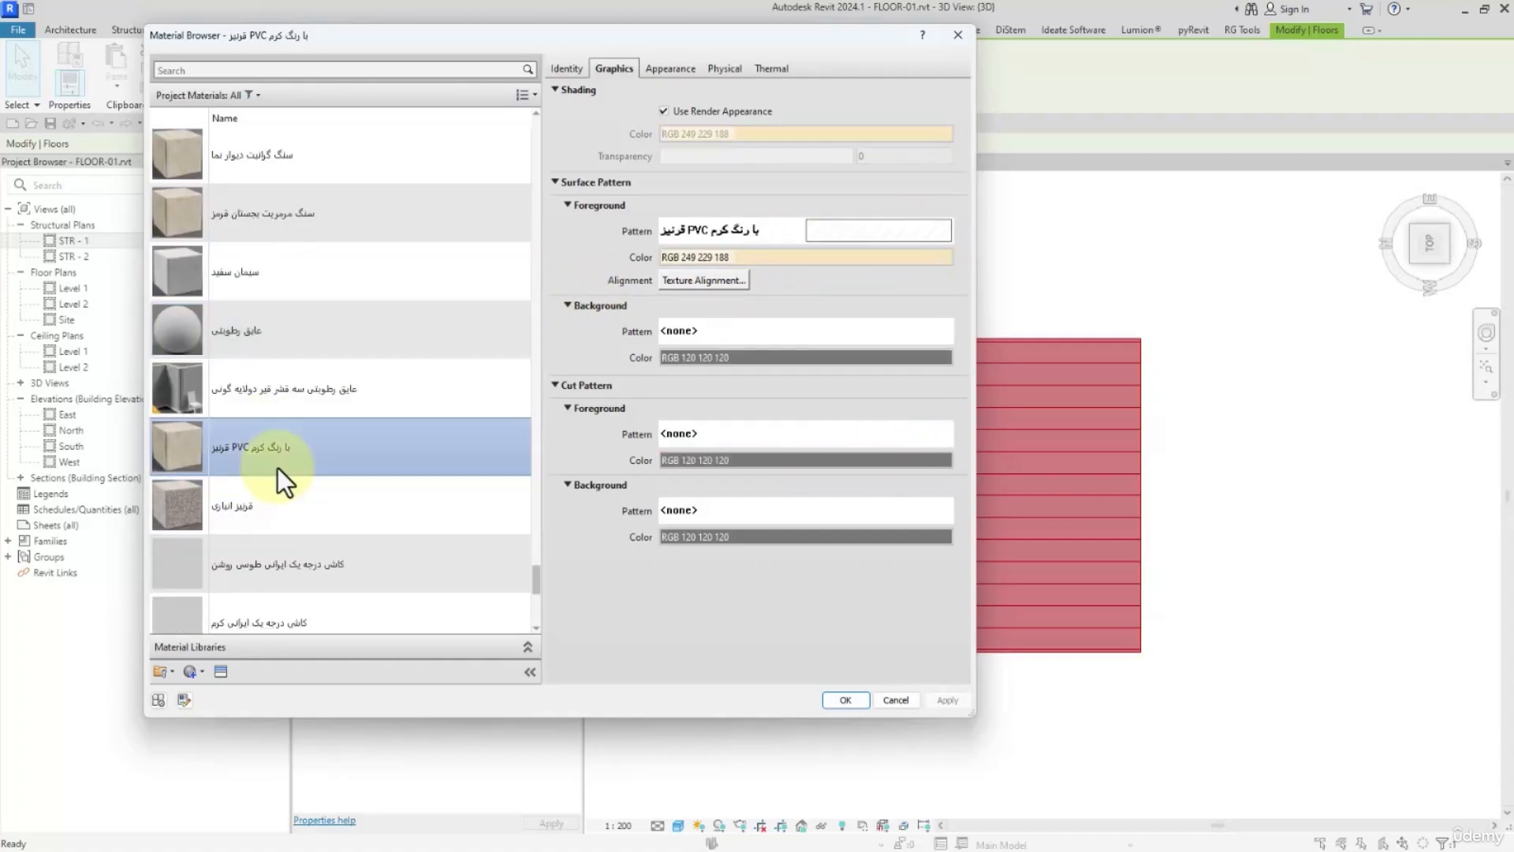
pyautogui.scroll(-3, 277, 467)
# Assign the material کاشی درجه یک ایرانی کرم with the CERAMIC 30*90 surface pattern to the floor's structure layer
pyautogui.click(286, 460)
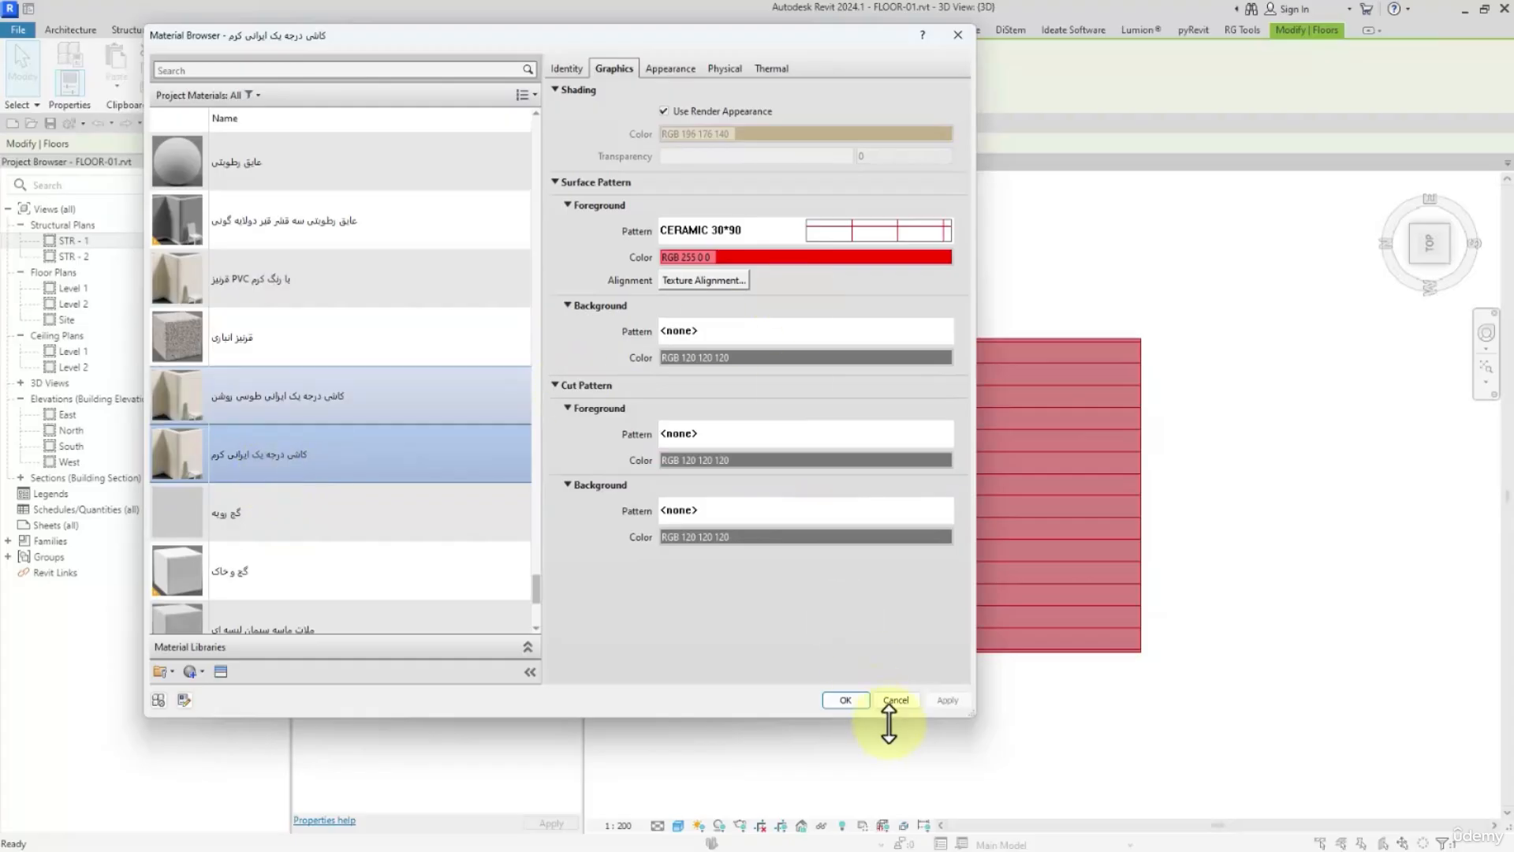
pyautogui.click(843, 700)
pyautogui.click(686, 653)
pyautogui.click(686, 669)
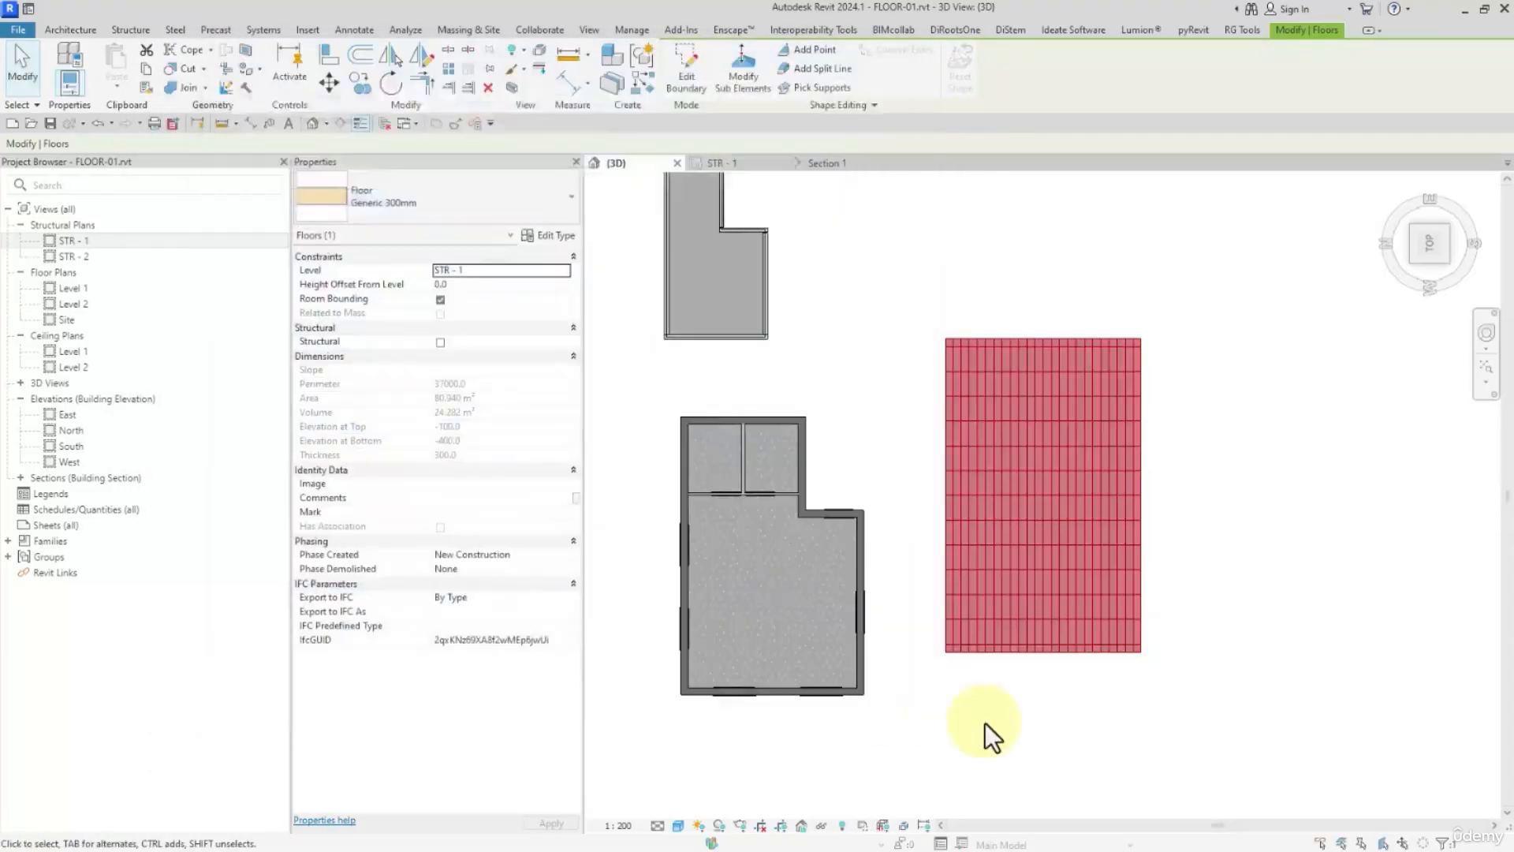
pyautogui.click(989, 725)
# Select the tiled floor, enter sub-element editing, and start the Add Point command
pyautogui.scroll(3, 1104, 585)
pyautogui.scroll(2, 1044, 595)
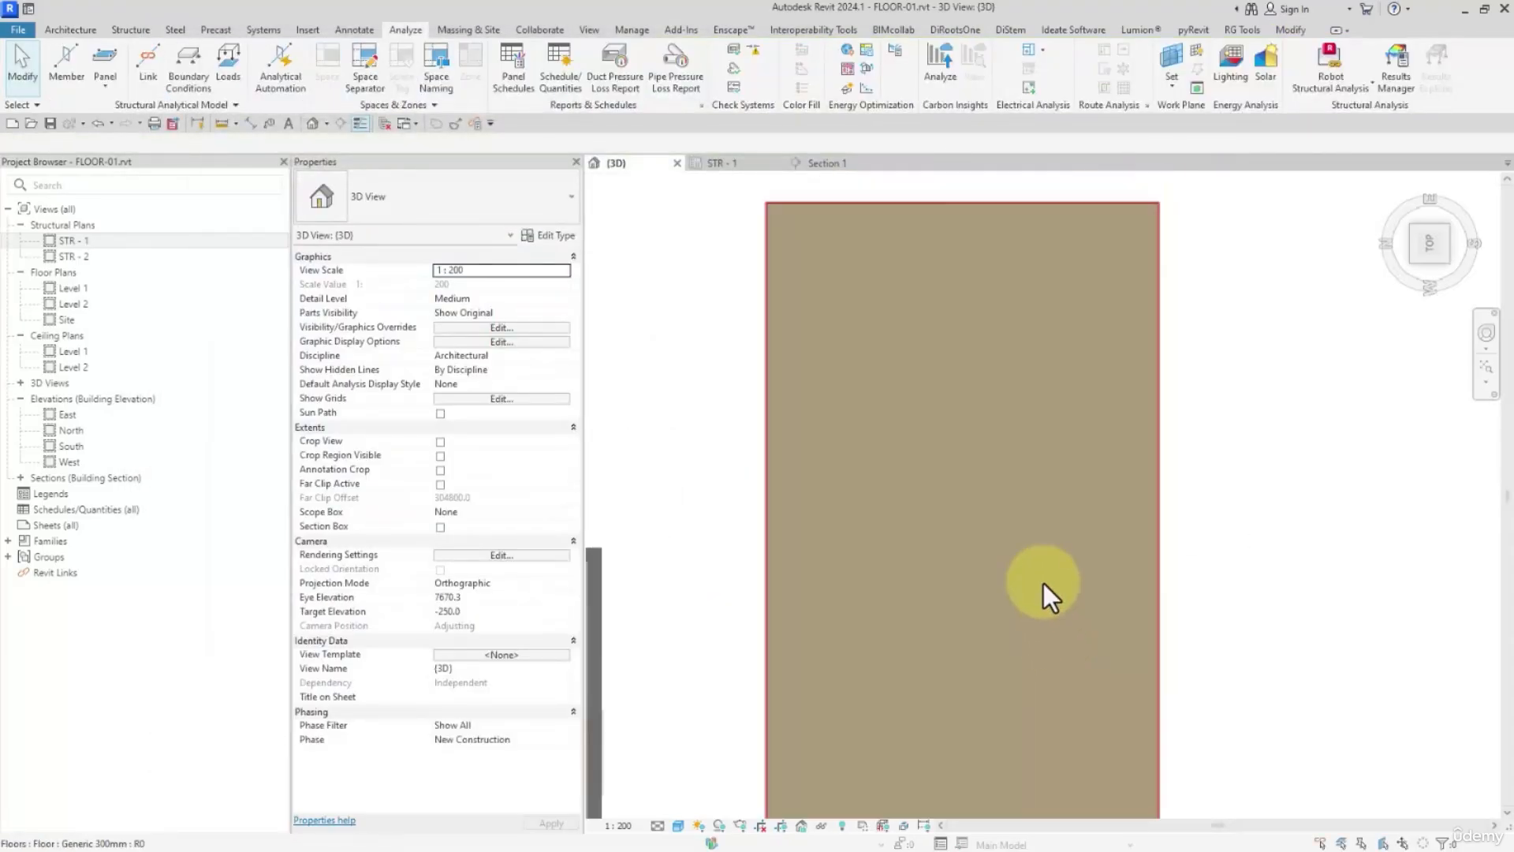
pyautogui.click(1040, 579)
pyautogui.scroll(-2, 1038, 575)
pyautogui.click(754, 77)
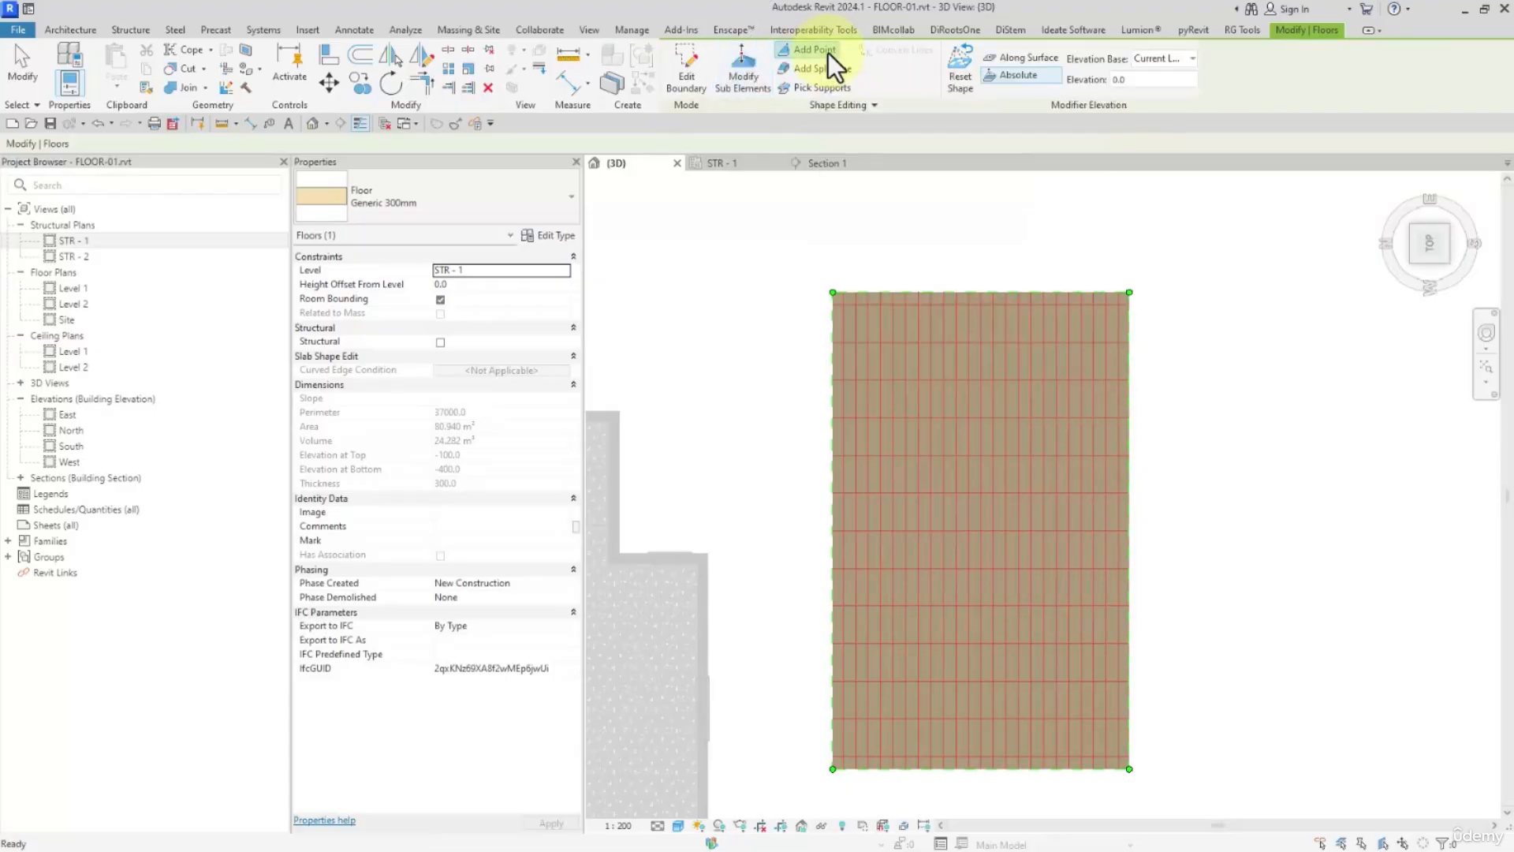
pyautogui.click(828, 53)
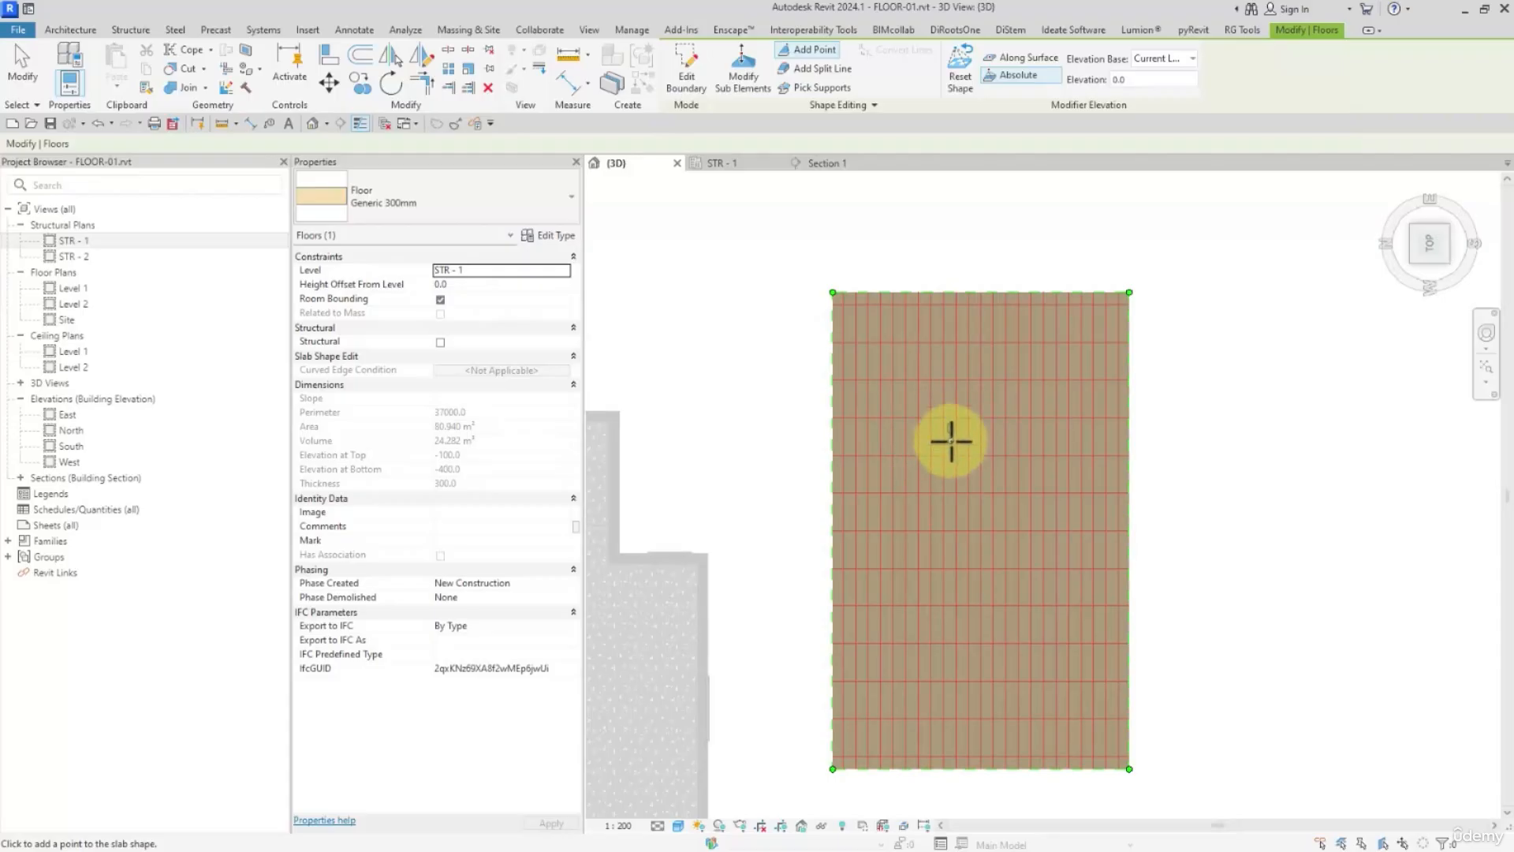
pyautogui.moveTo(960, 439)
pyautogui.mouseDown(button='middle')
pyautogui.moveTo(971, 463)
pyautogui.moveTo(948, 450)
pyautogui.mouseUp(button='middle')
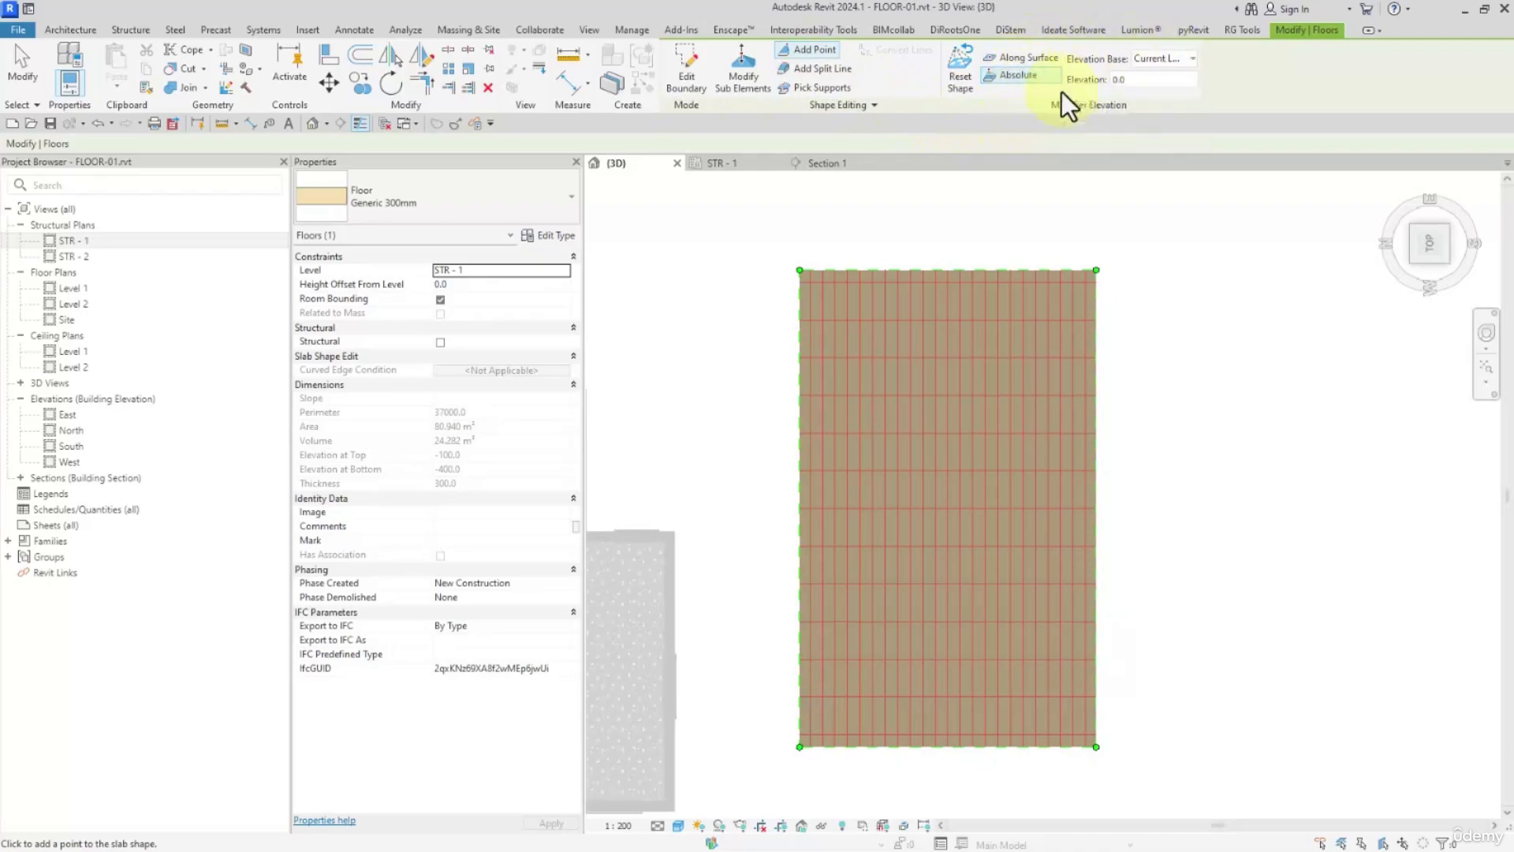
# Examine the elevation value and Elevation Base options for added points, and leave point editing by resetting the shape
pyautogui.click(1137, 82)
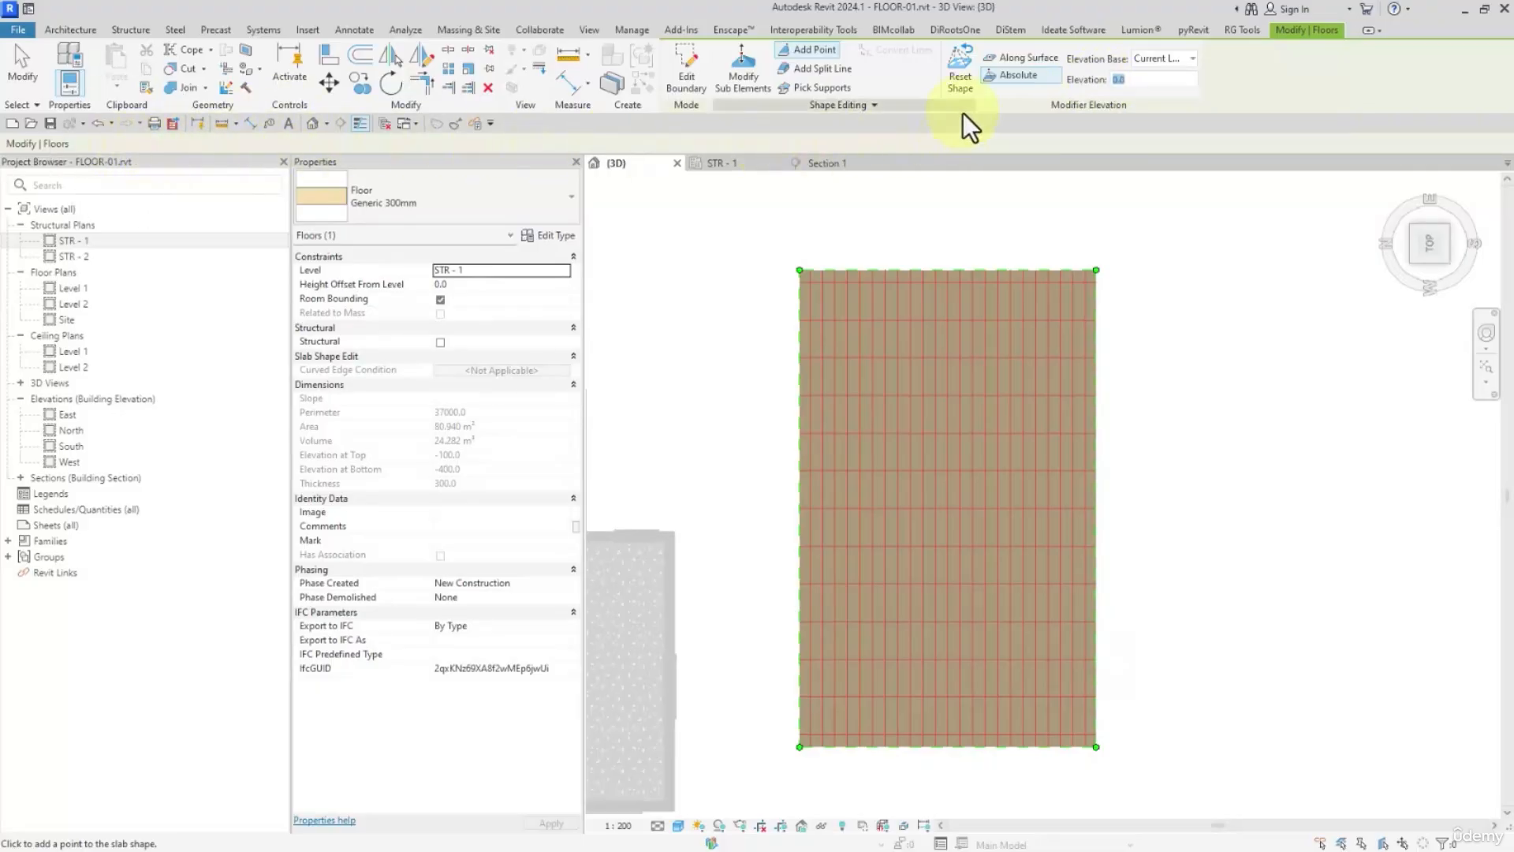
pyautogui.click(1123, 79)
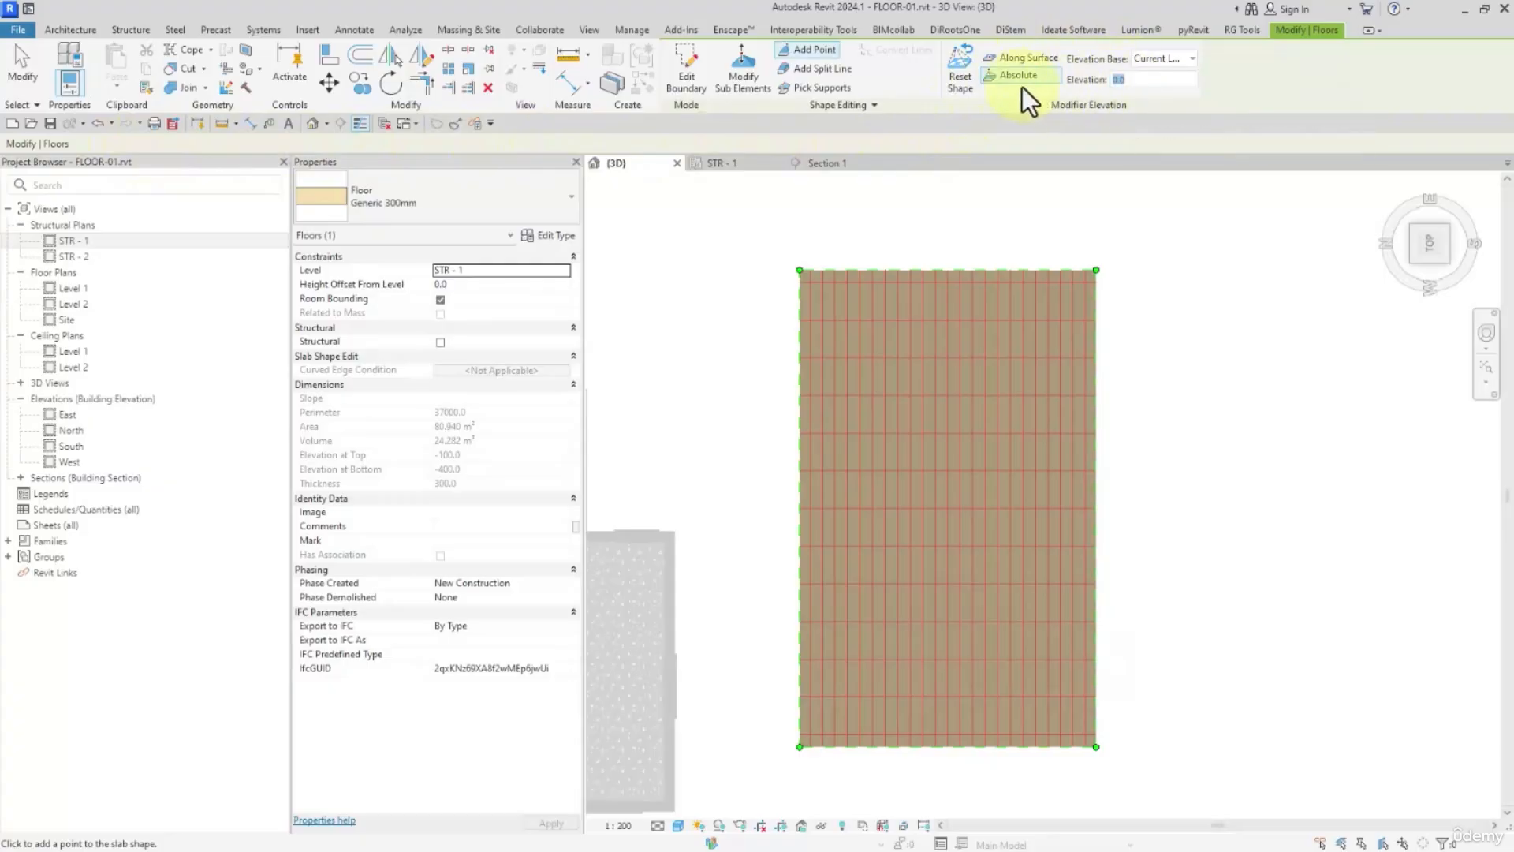
pyautogui.click(1188, 64)
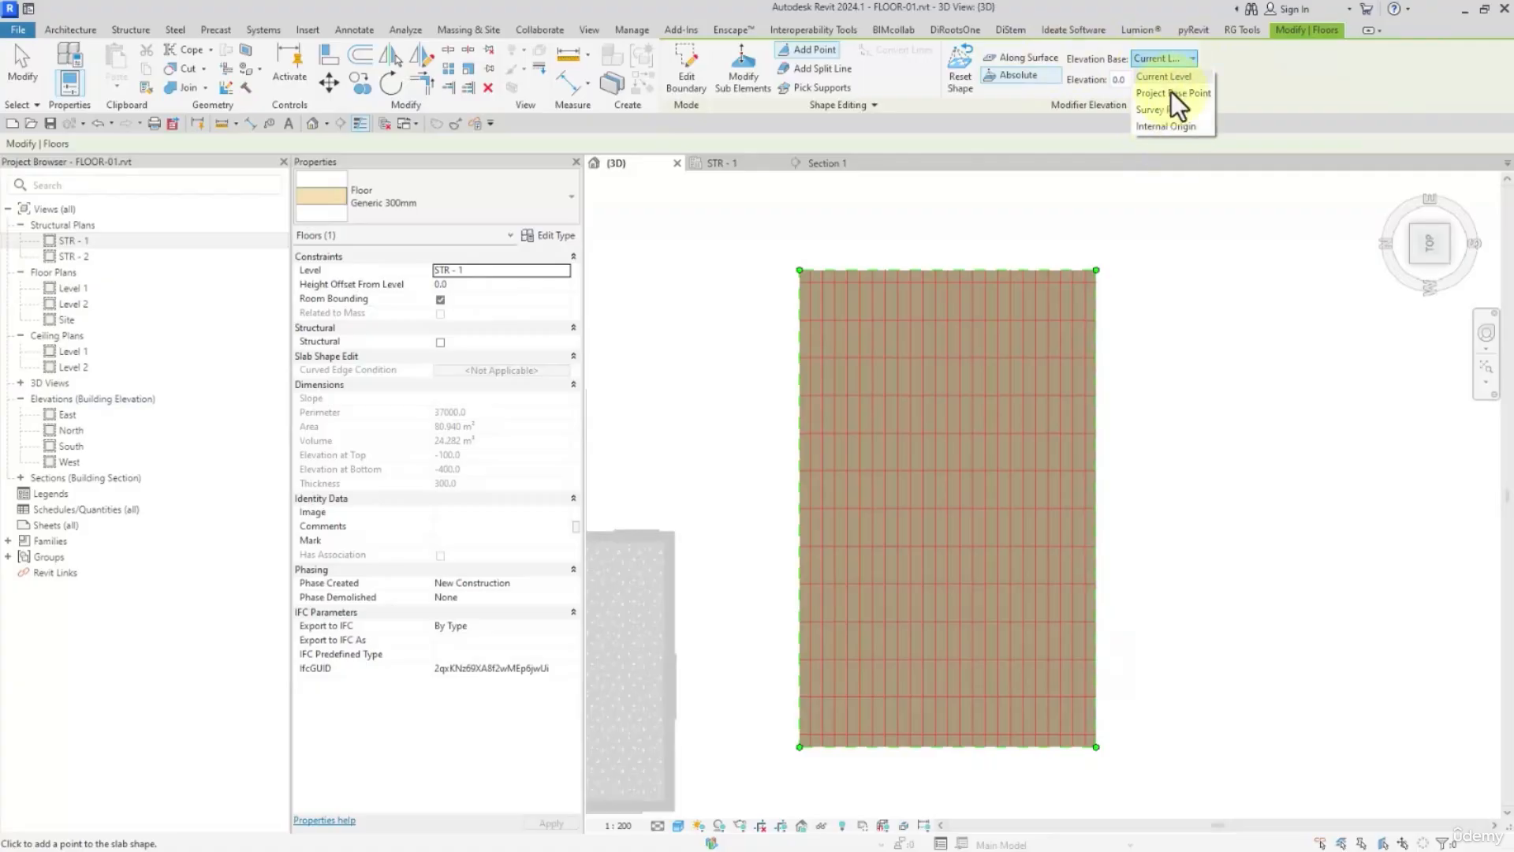
pyautogui.click(1163, 59)
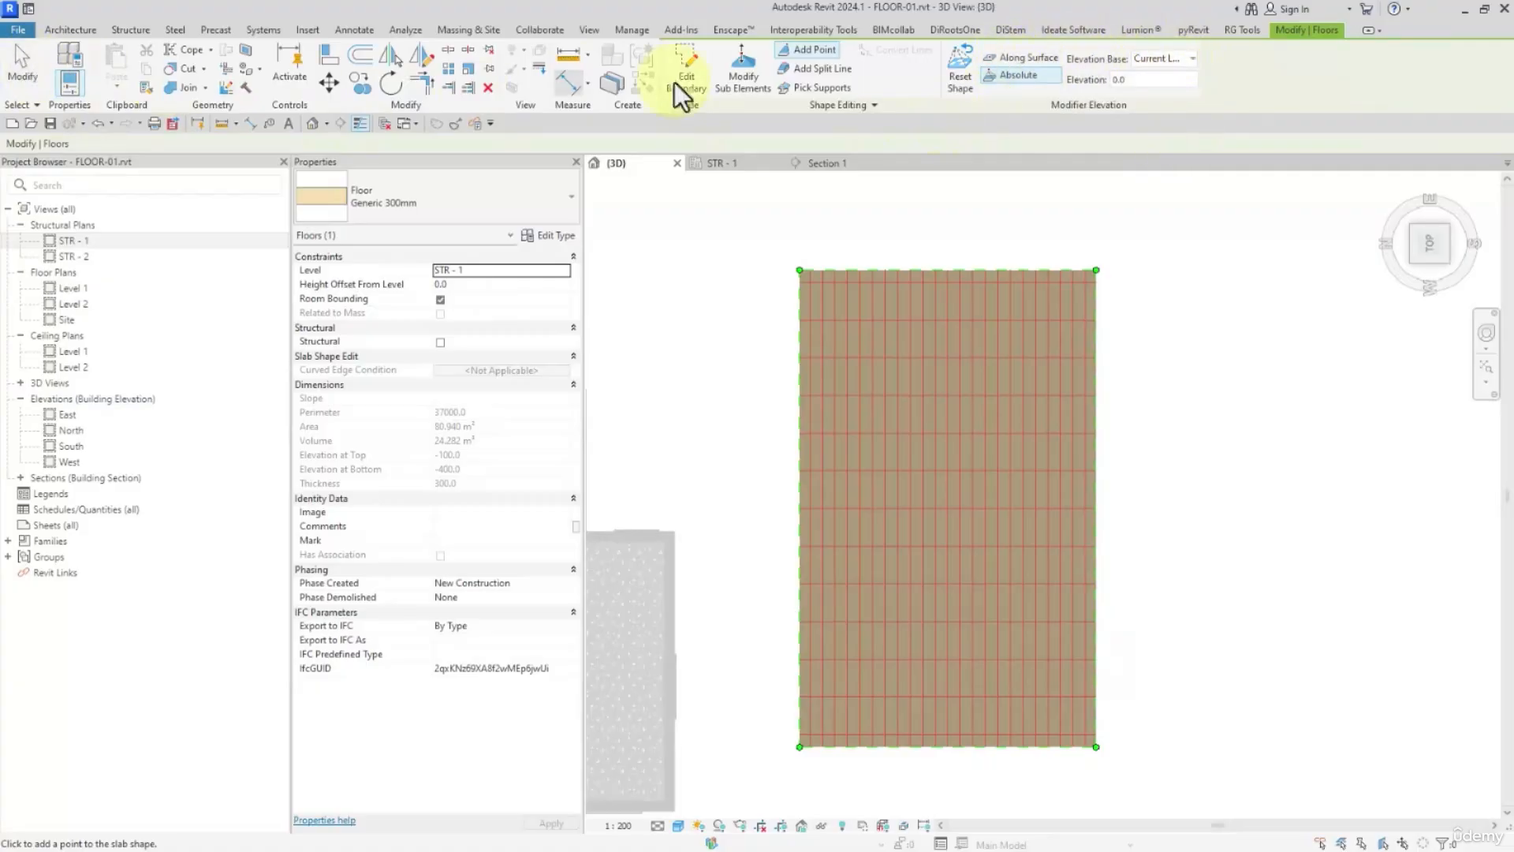
pyautogui.click(958, 73)
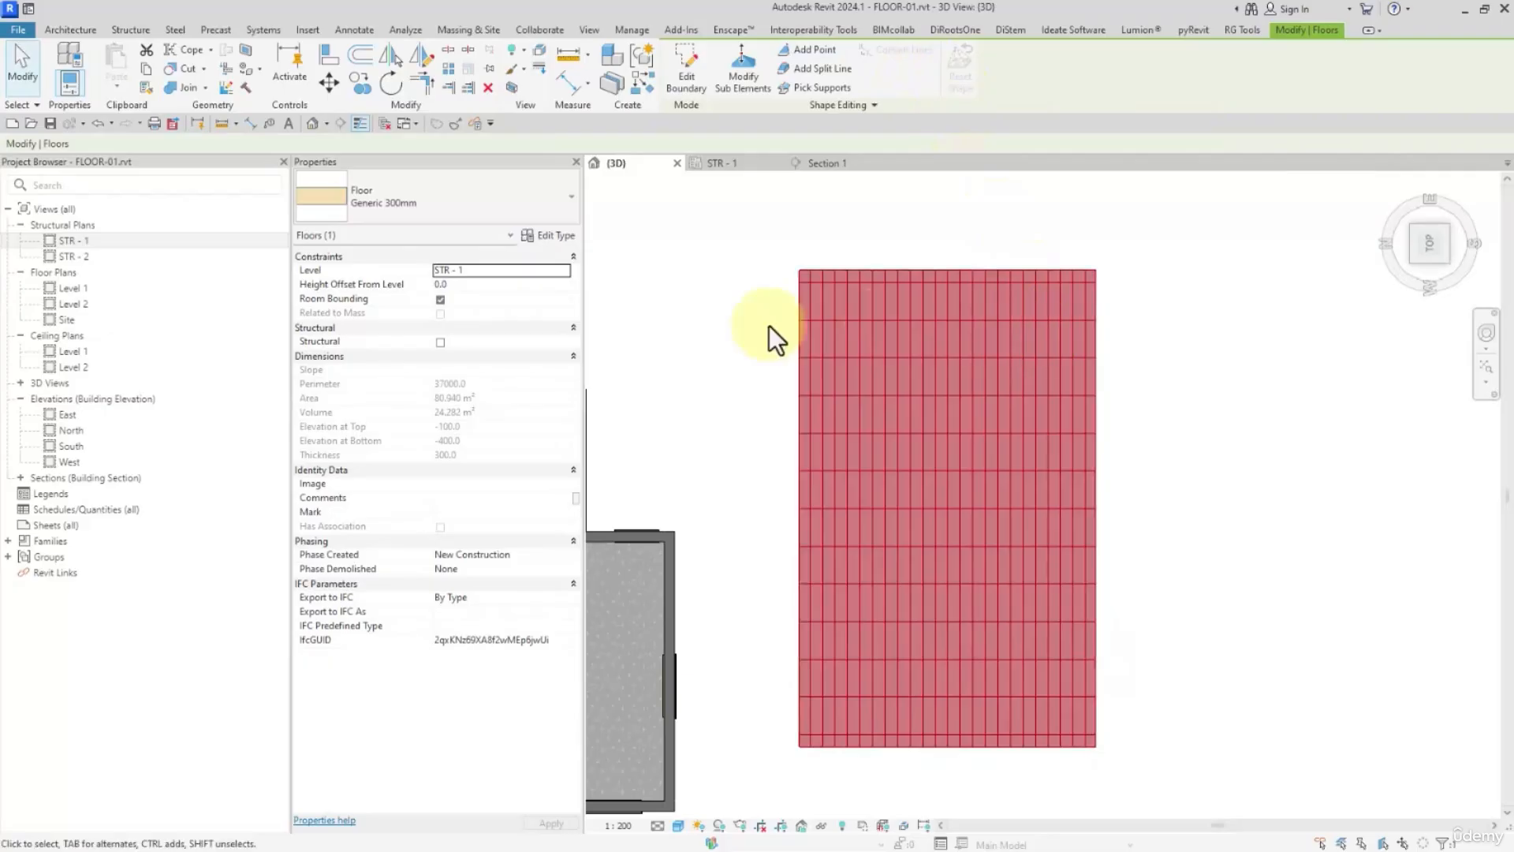
# Check the tiled floor's Height Offset From Level value in a tilted 3D view
pyautogui.keyDown('shift'); pyautogui.moveTo(777, 338); pyautogui.dragTo(879, 213, button='middle'); pyautogui.keyUp('shift')
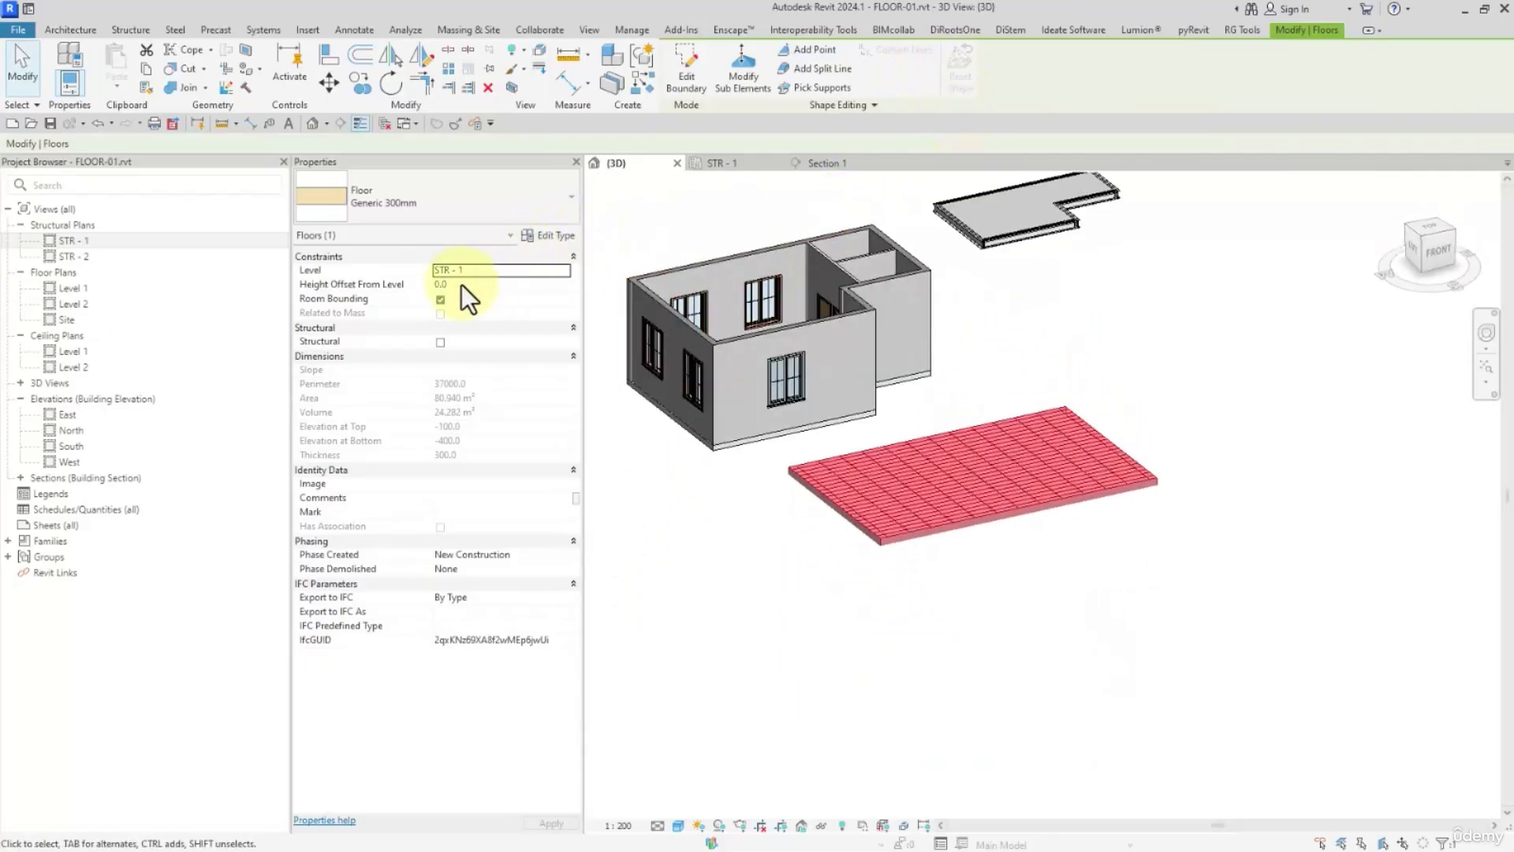
pyautogui.moveTo(478, 289); pyautogui.dragTo(407, 290)
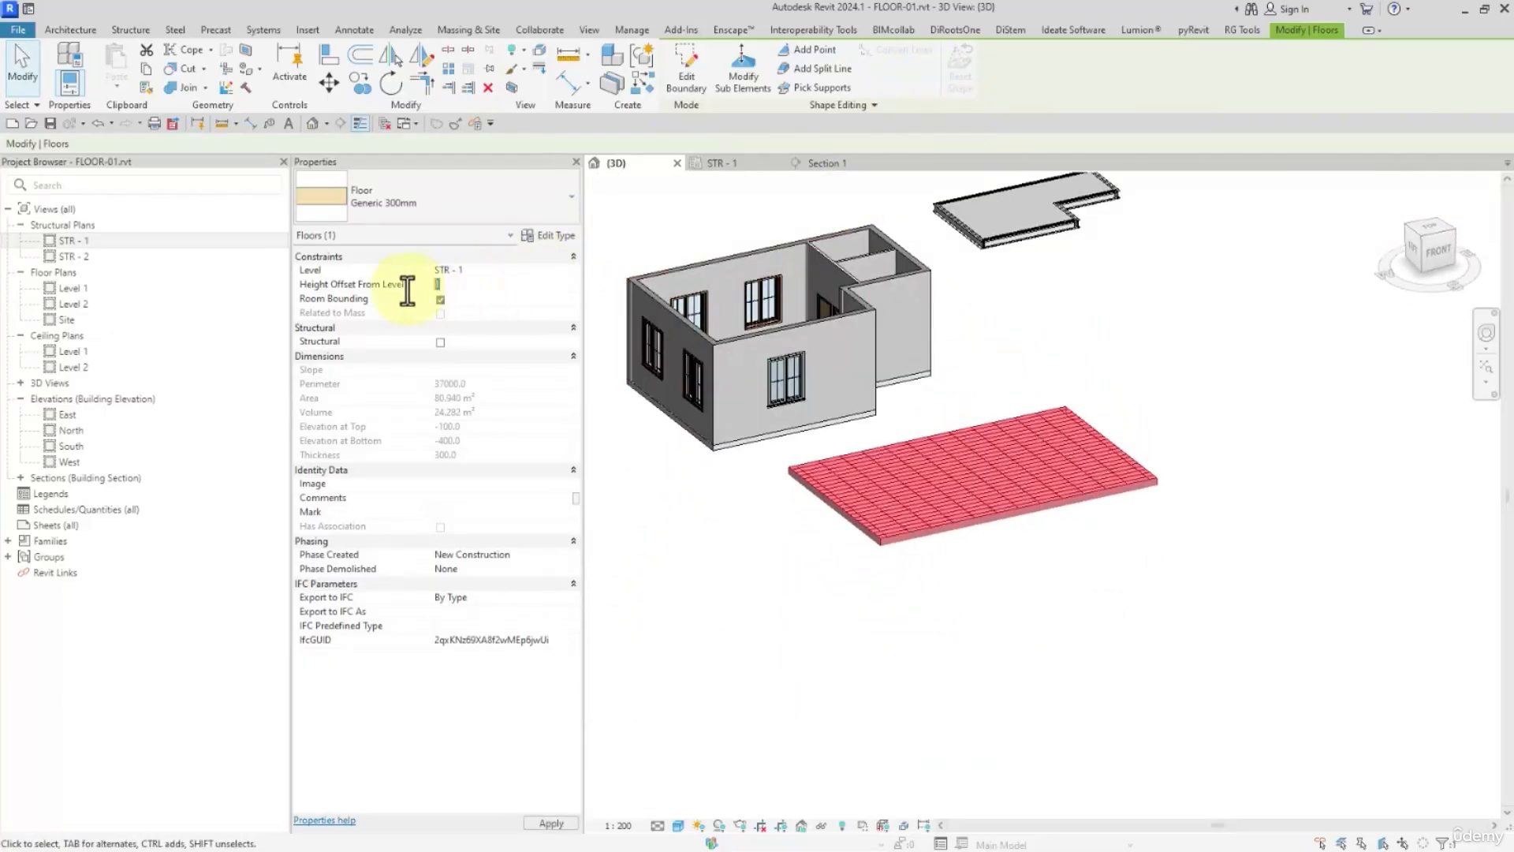
pyautogui.click(915, 500)
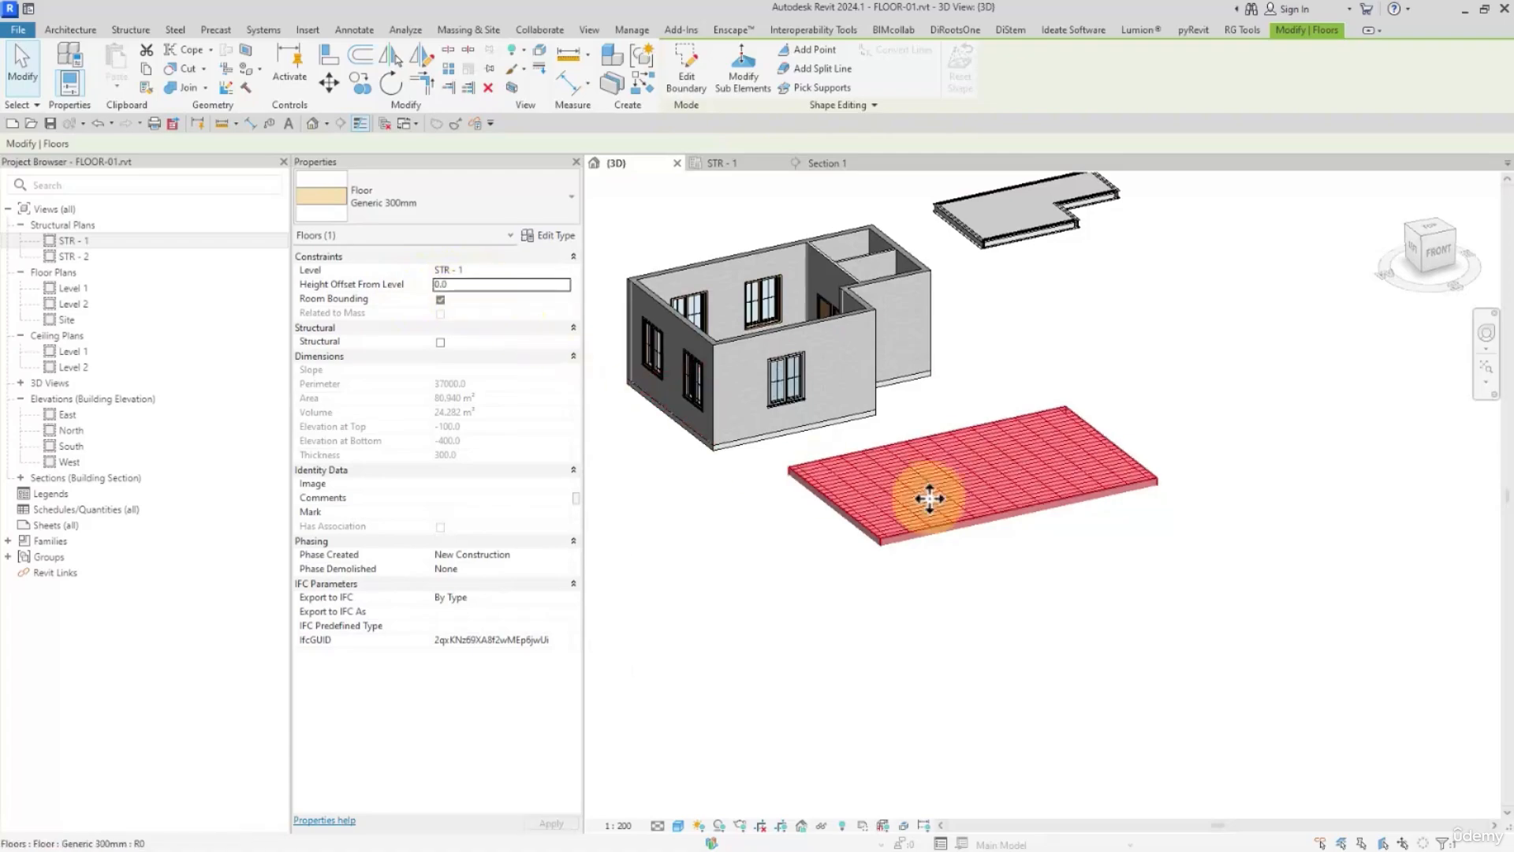
# Examine the Absolute and Along Surface options of Add Point from a top view, and leave by resetting the floor's shape
pyautogui.click(1427, 229)
pyautogui.moveTo(1131, 384); pyautogui.dragTo(1098, 406, button='middle')
pyautogui.click(812, 57)
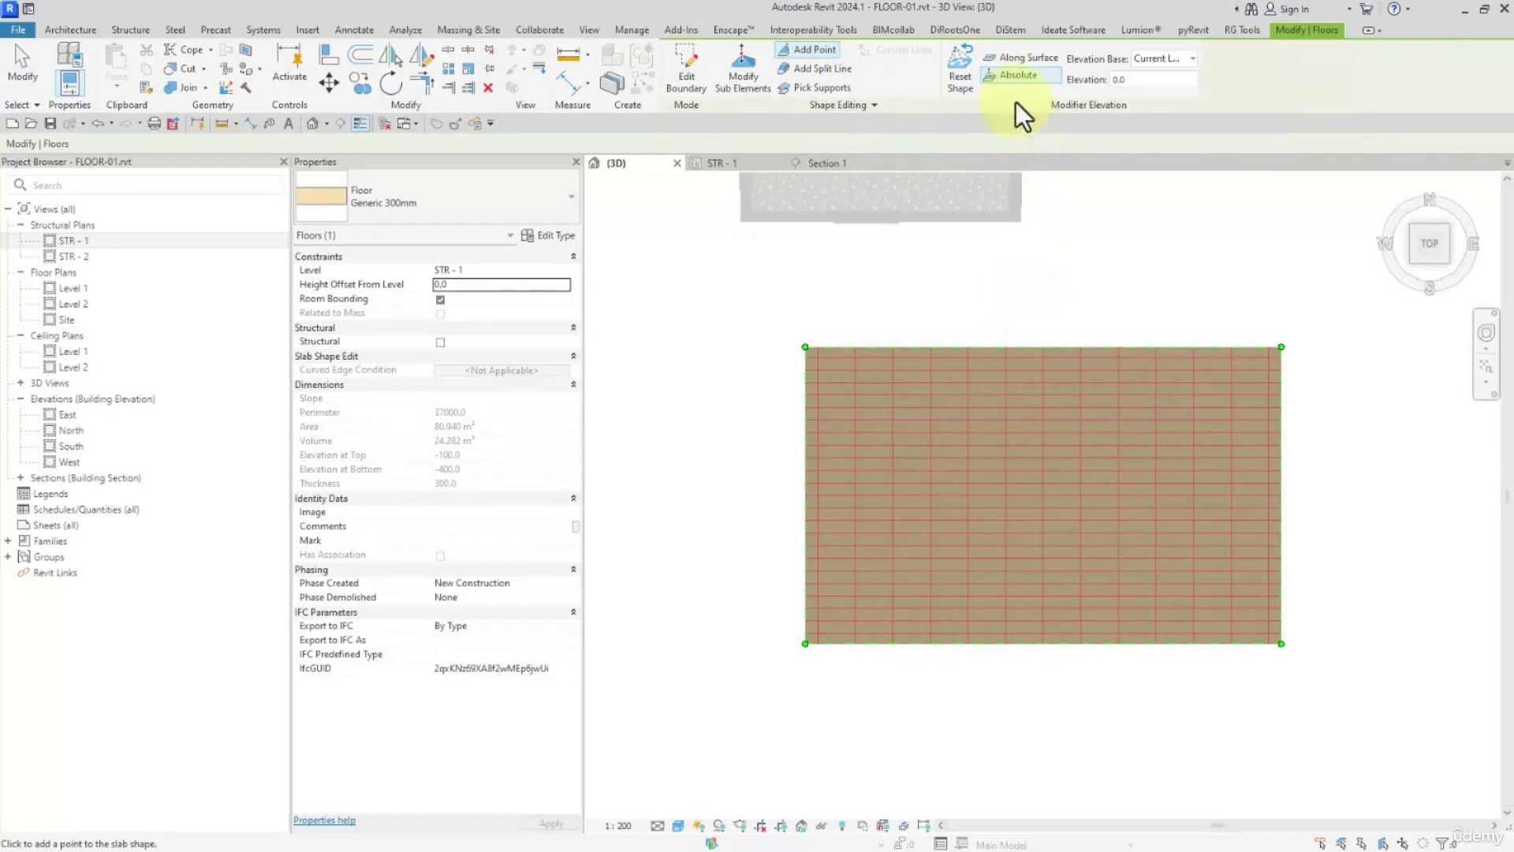
pyautogui.click(1017, 60)
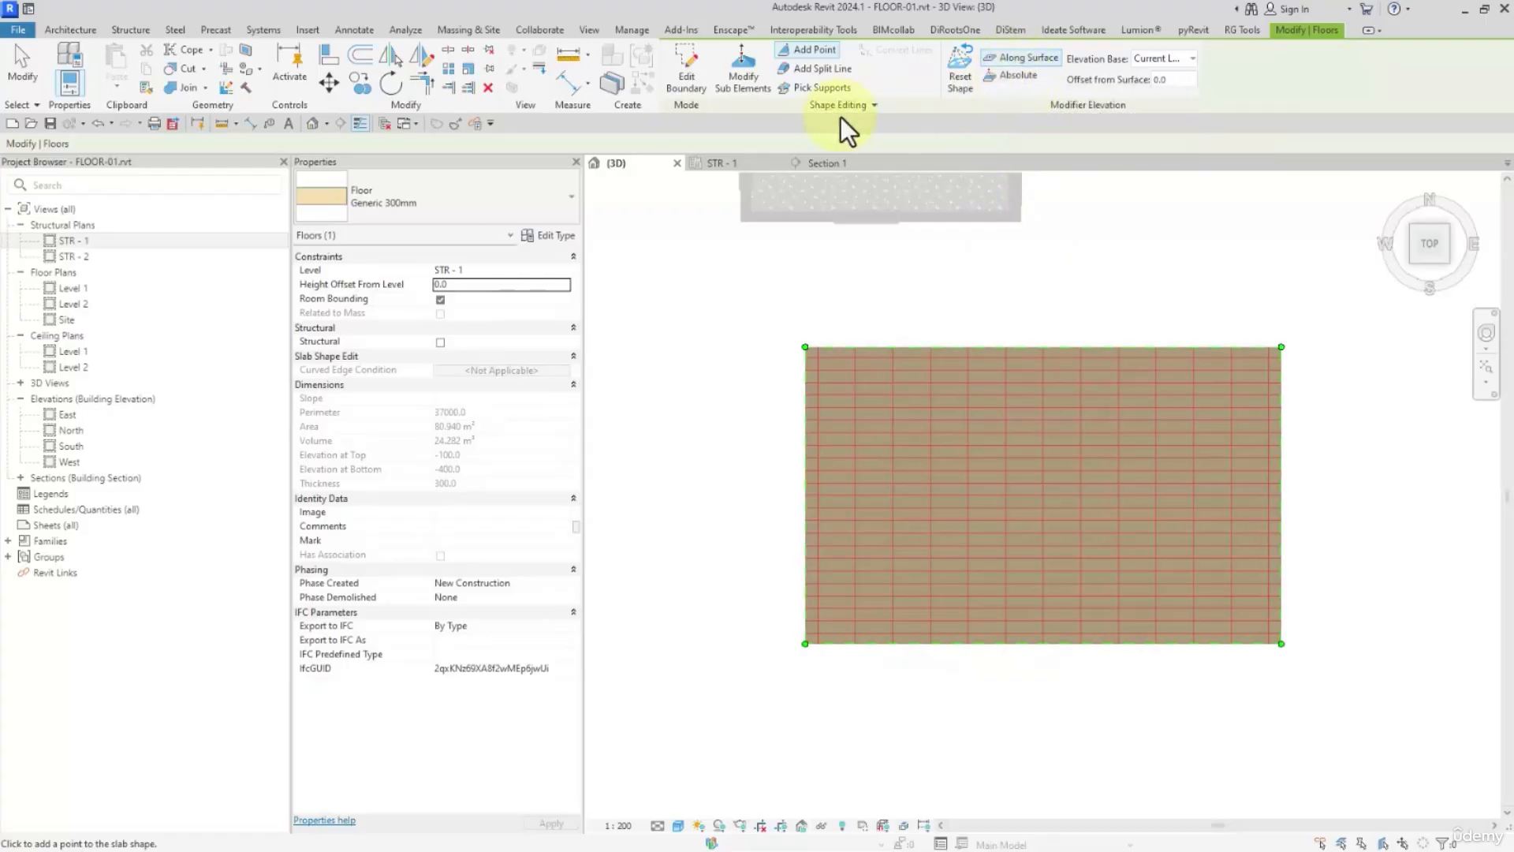
pyautogui.click(956, 66)
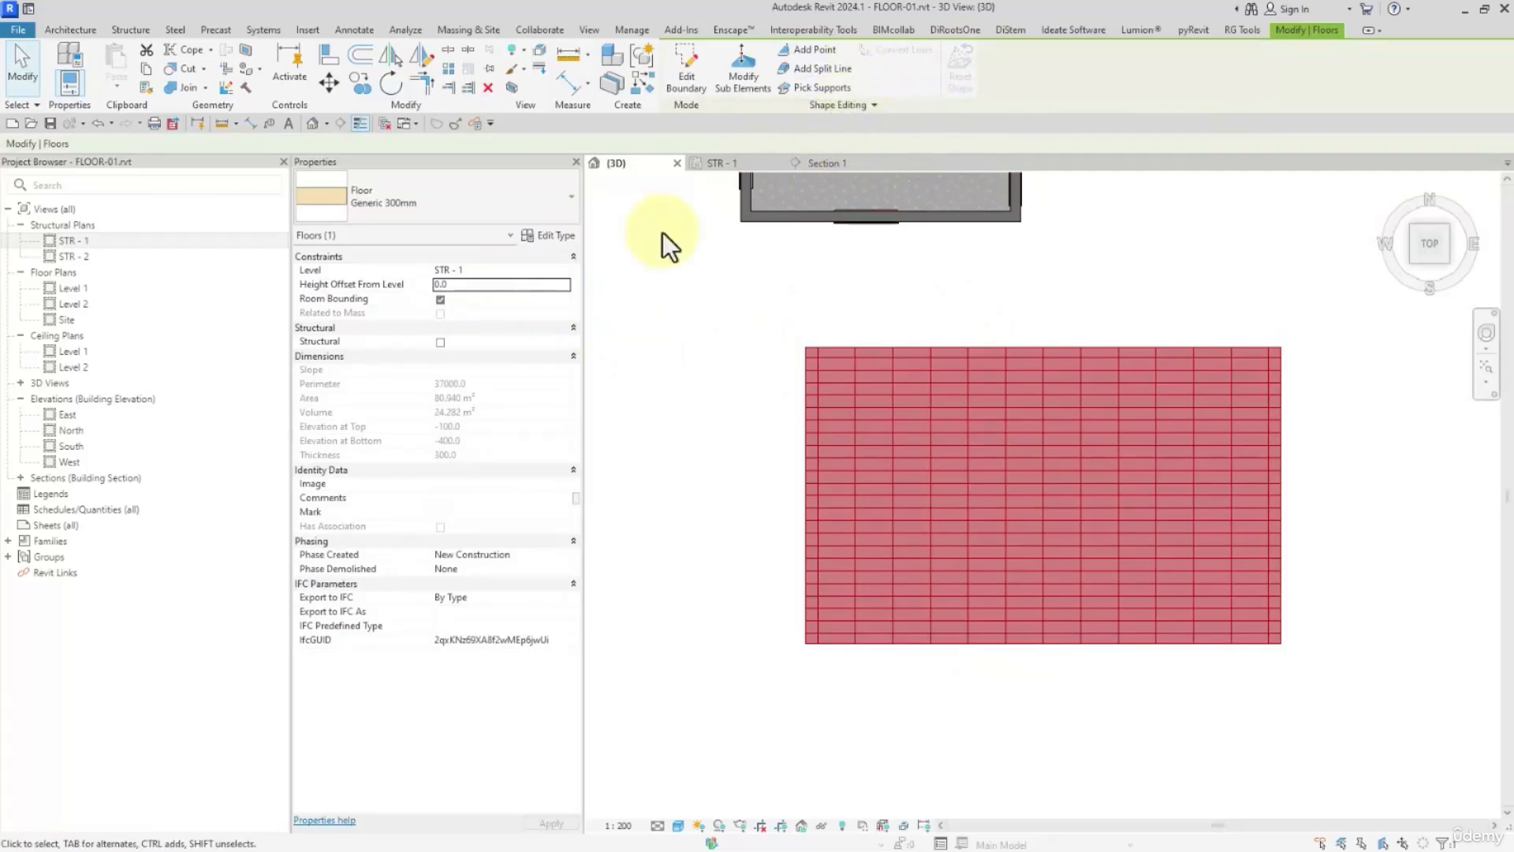
pyautogui.click(532, 282)
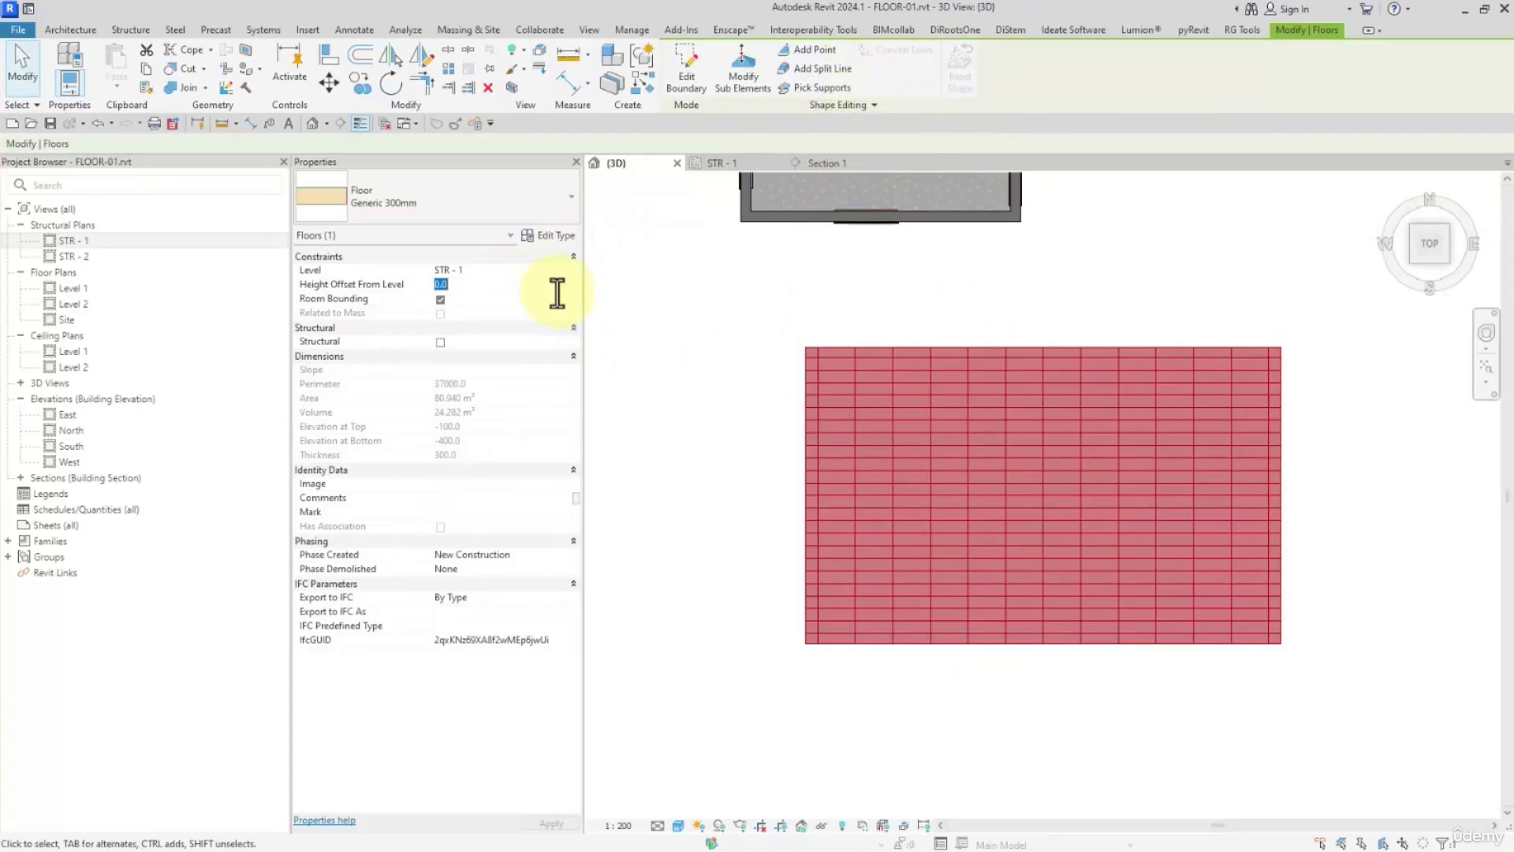
pyautogui.write('15')
pyautogui.press('Tab')
pyautogui.write('0')
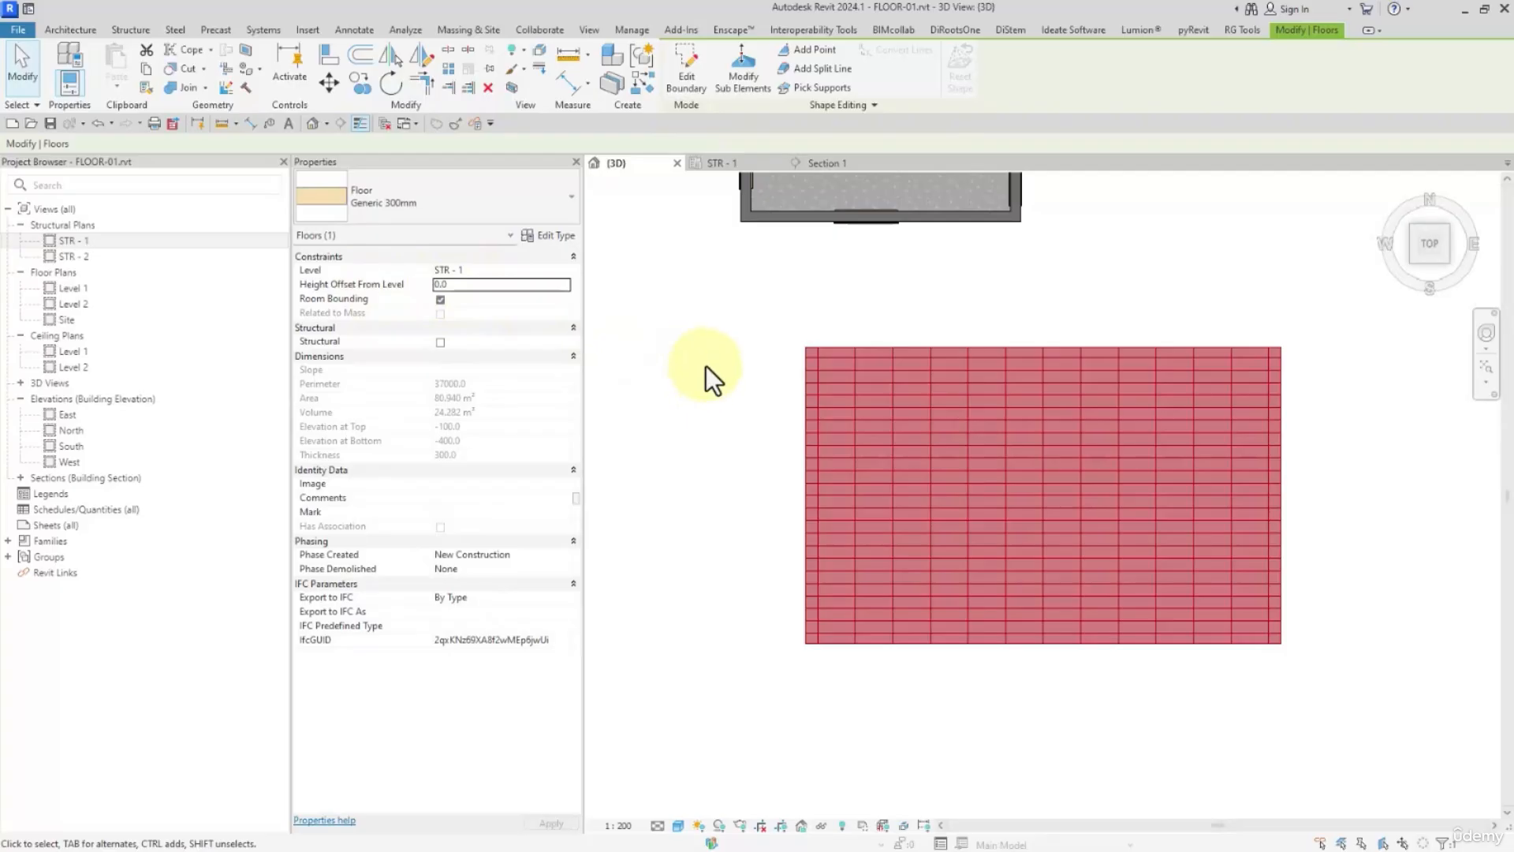
# View the tiled floor in the STR - 1 structural plan and the Level 1 floor plan
pyautogui.click(711, 164)
pyautogui.click(795, 366)
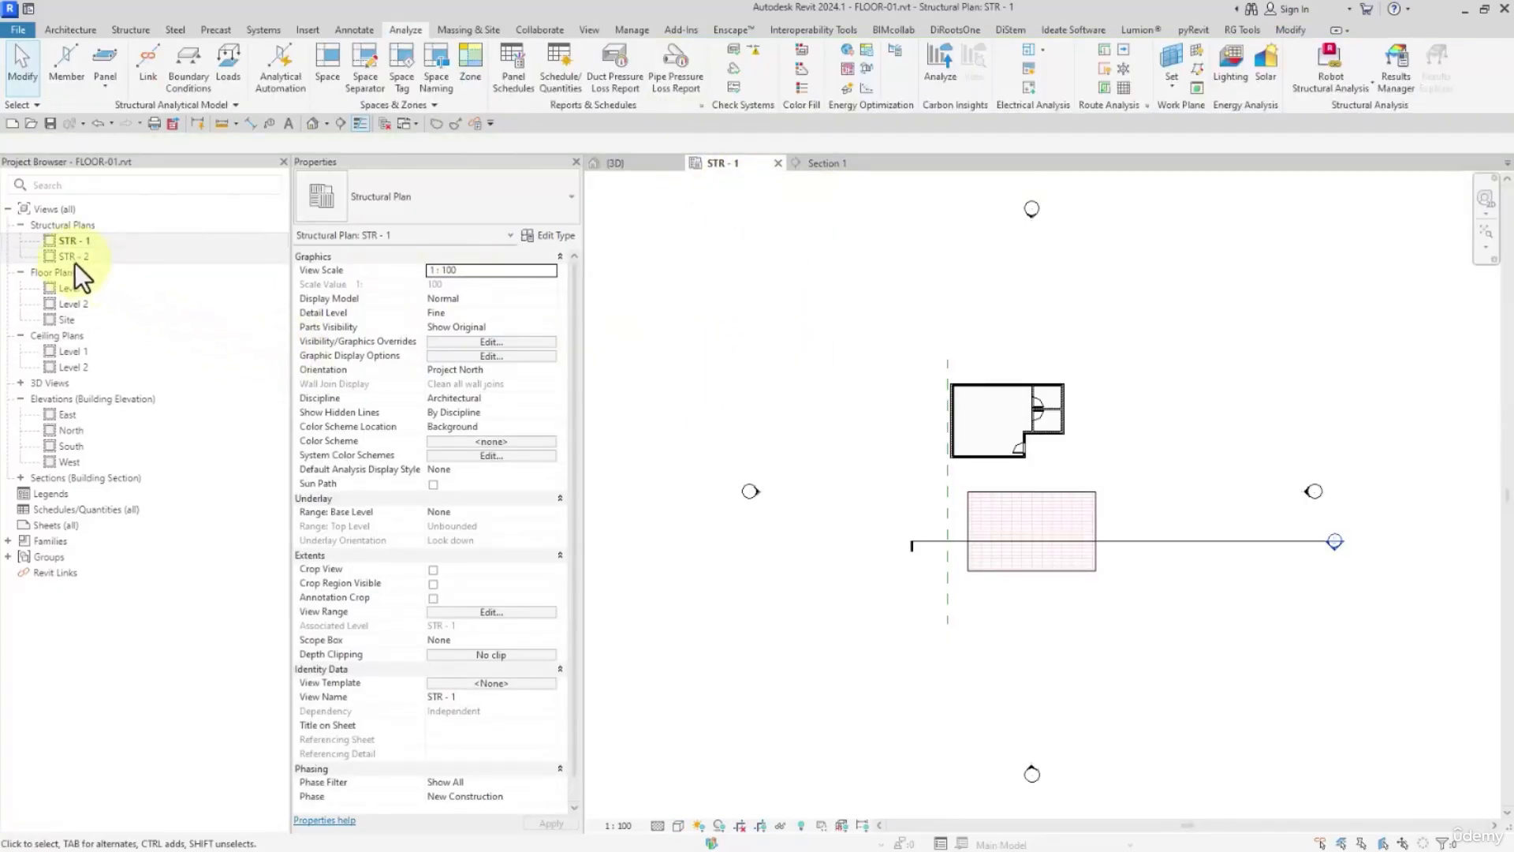
pyautogui.doubleClick(79, 288)
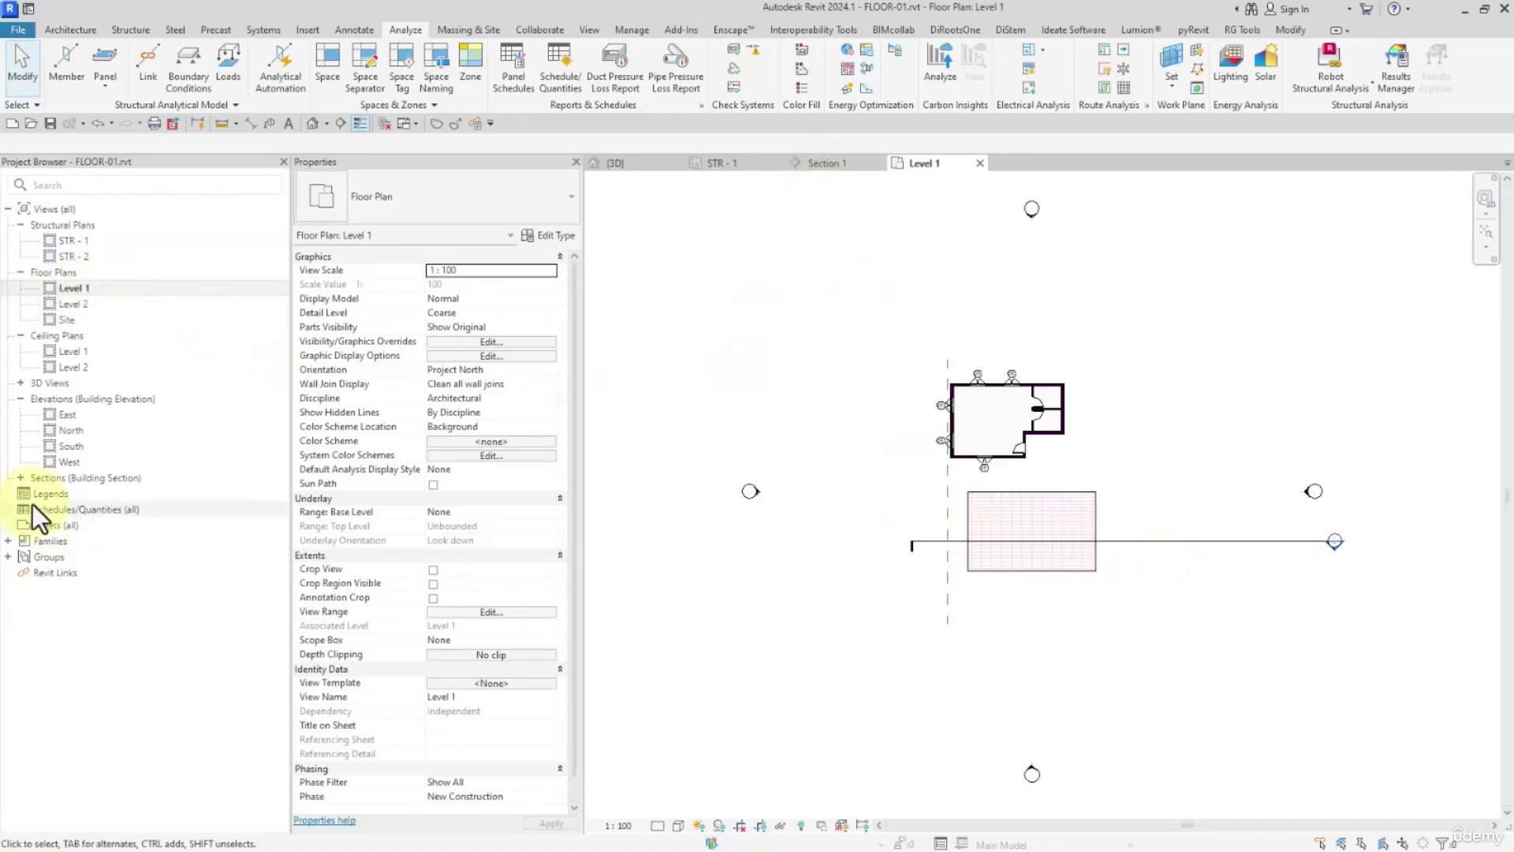
# Examine the Level 1 and STR - 1 level lines and their elevations in the North elevation
pyautogui.doubleClick(62, 434)
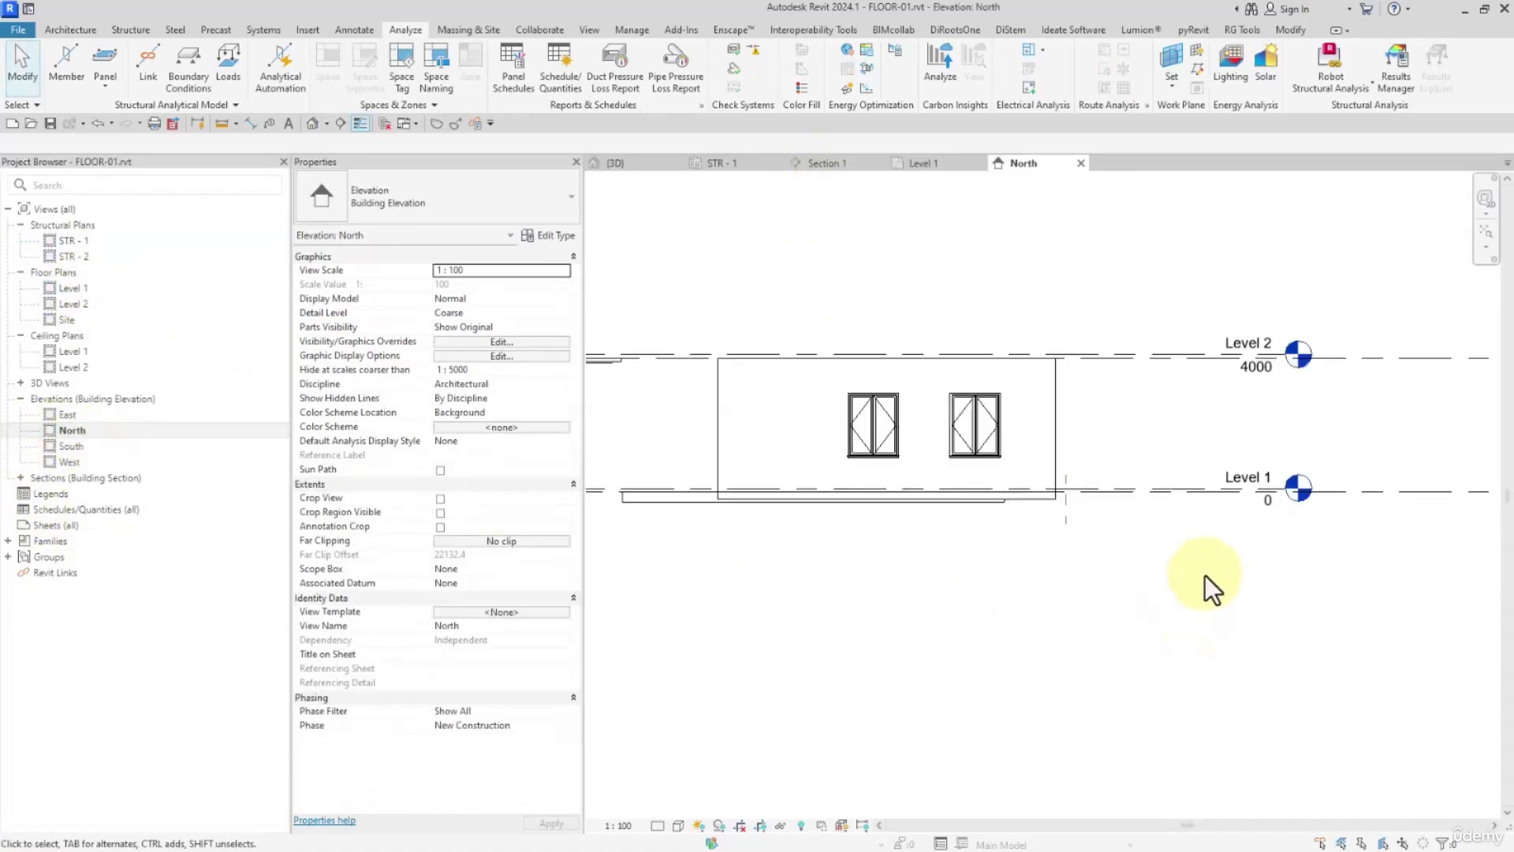
pyautogui.scroll(2, 1205, 574)
pyautogui.click(1146, 476)
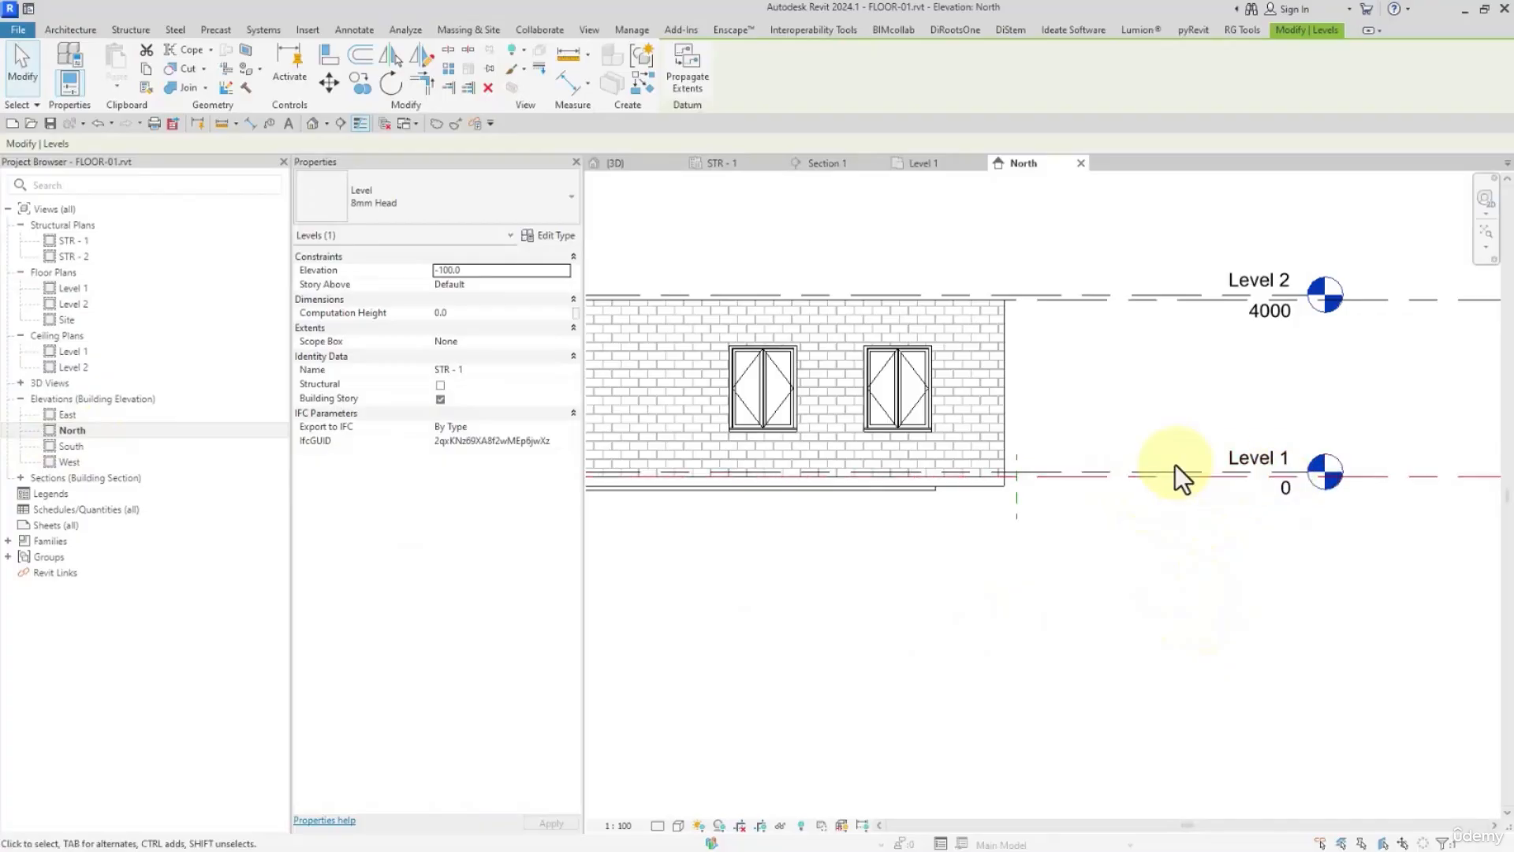
pyautogui.scroll(-2, 1148, 485)
pyautogui.moveTo(1312, 509); pyautogui.dragTo(1203, 505, button='middle')
pyautogui.click(1153, 525)
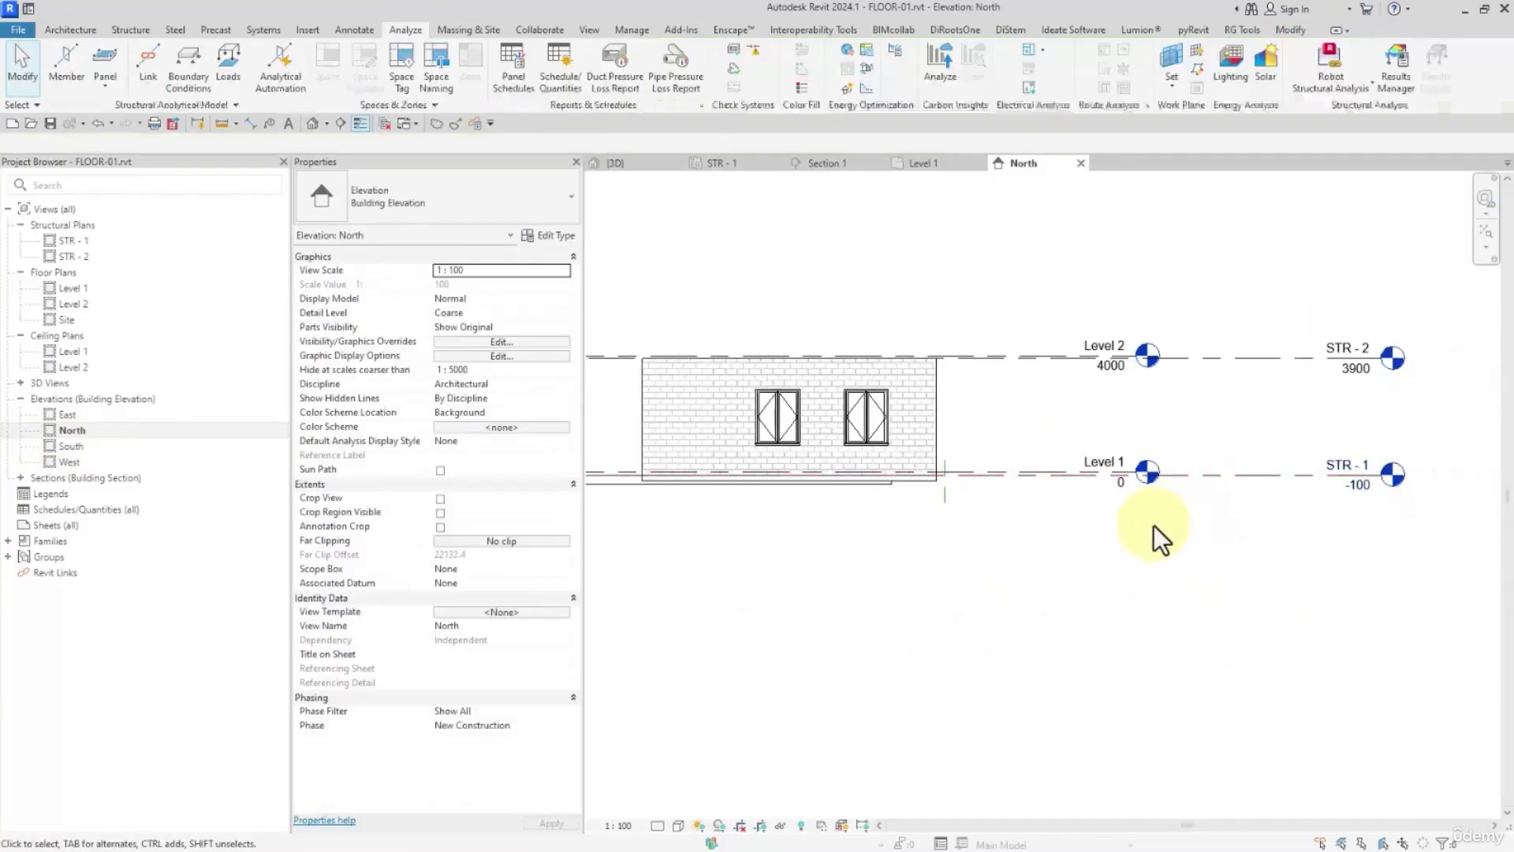
pyautogui.click(1097, 478)
pyautogui.click(1091, 503)
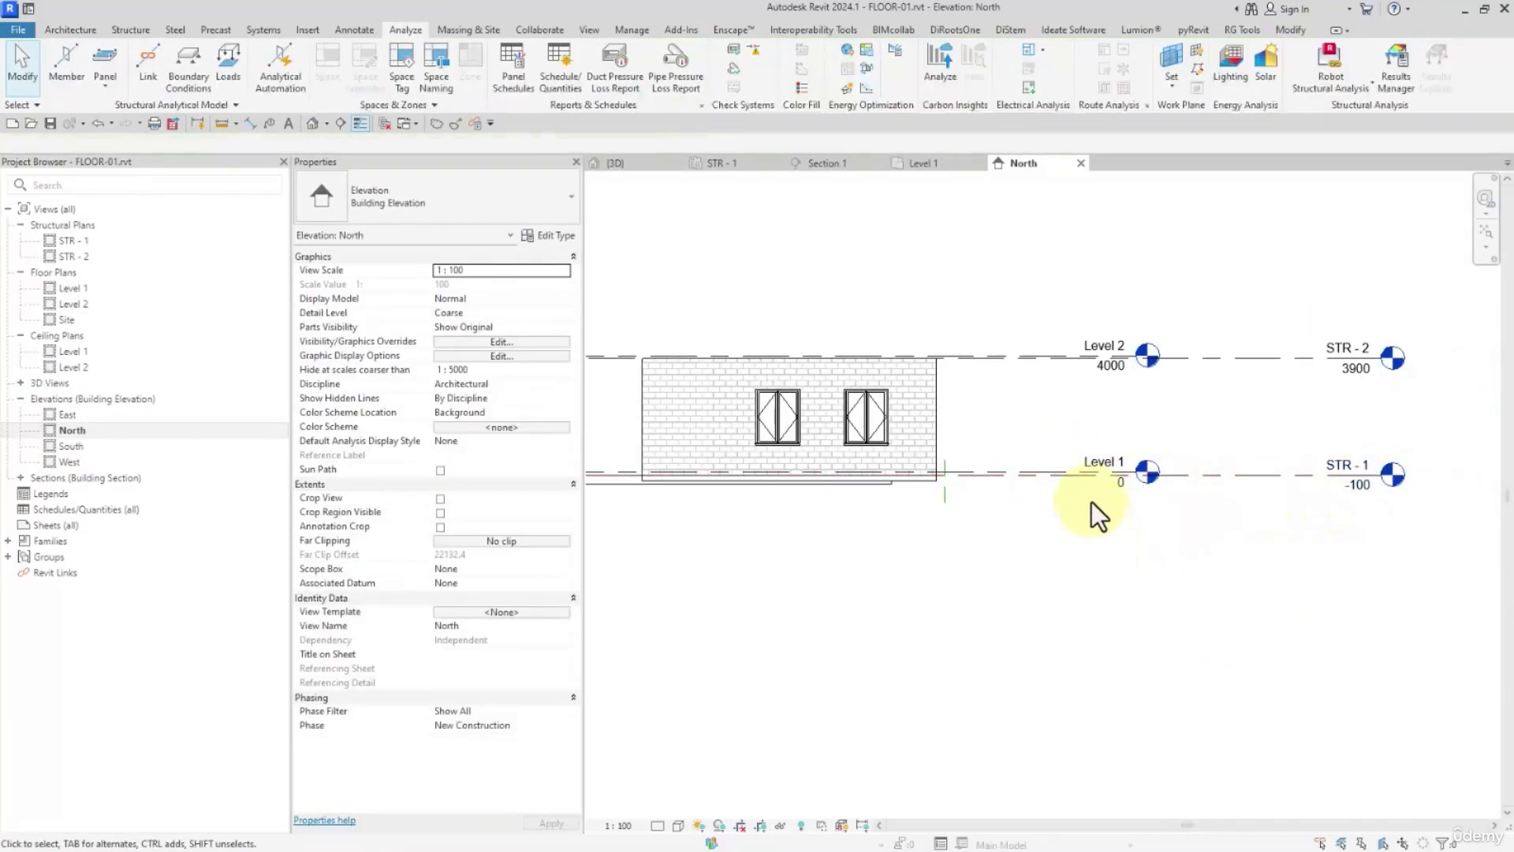
pyautogui.click(1071, 472)
pyautogui.click(1110, 473)
pyautogui.moveTo(1118, 490); pyautogui.dragTo(1119, 461)
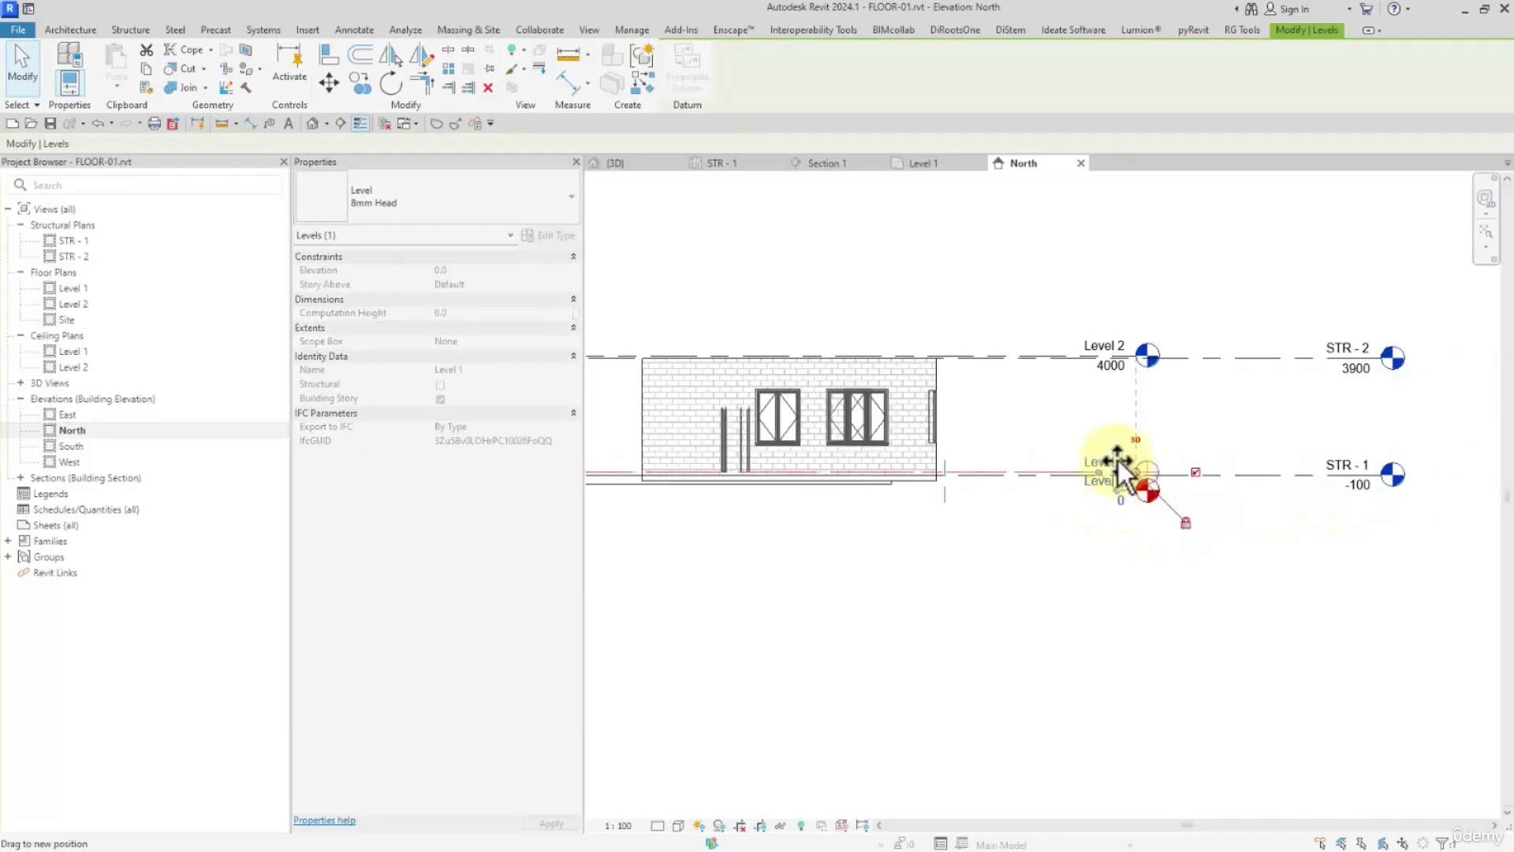
pyautogui.click(1106, 546)
# Close the inactive views and tile the Level 1 floor plan side by side with the default 3D view
pyautogui.doubleClick(1149, 448)
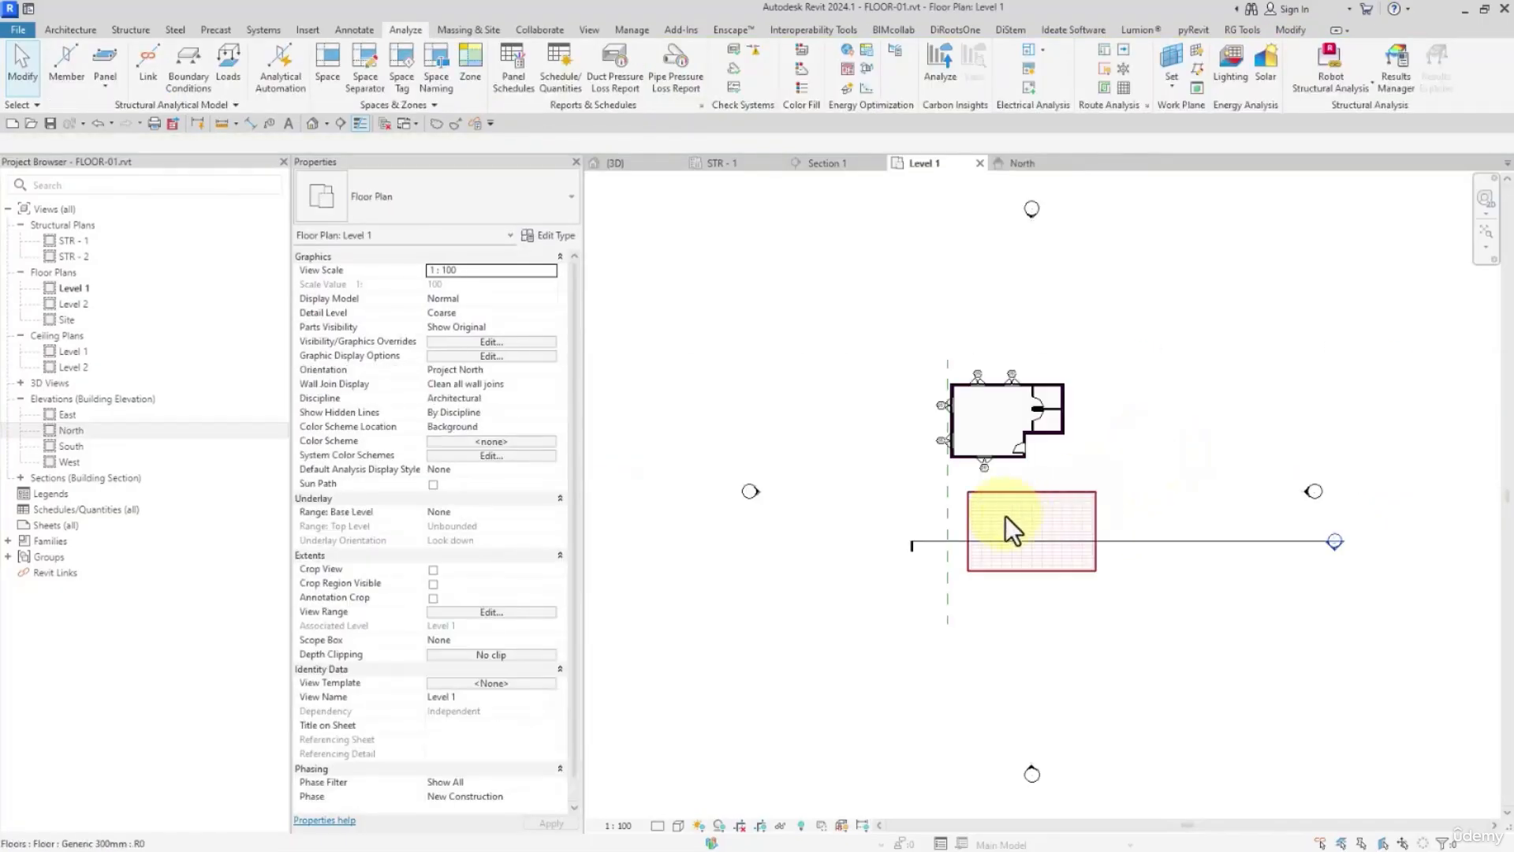
pyautogui.click(389, 123)
pyautogui.click(314, 125)
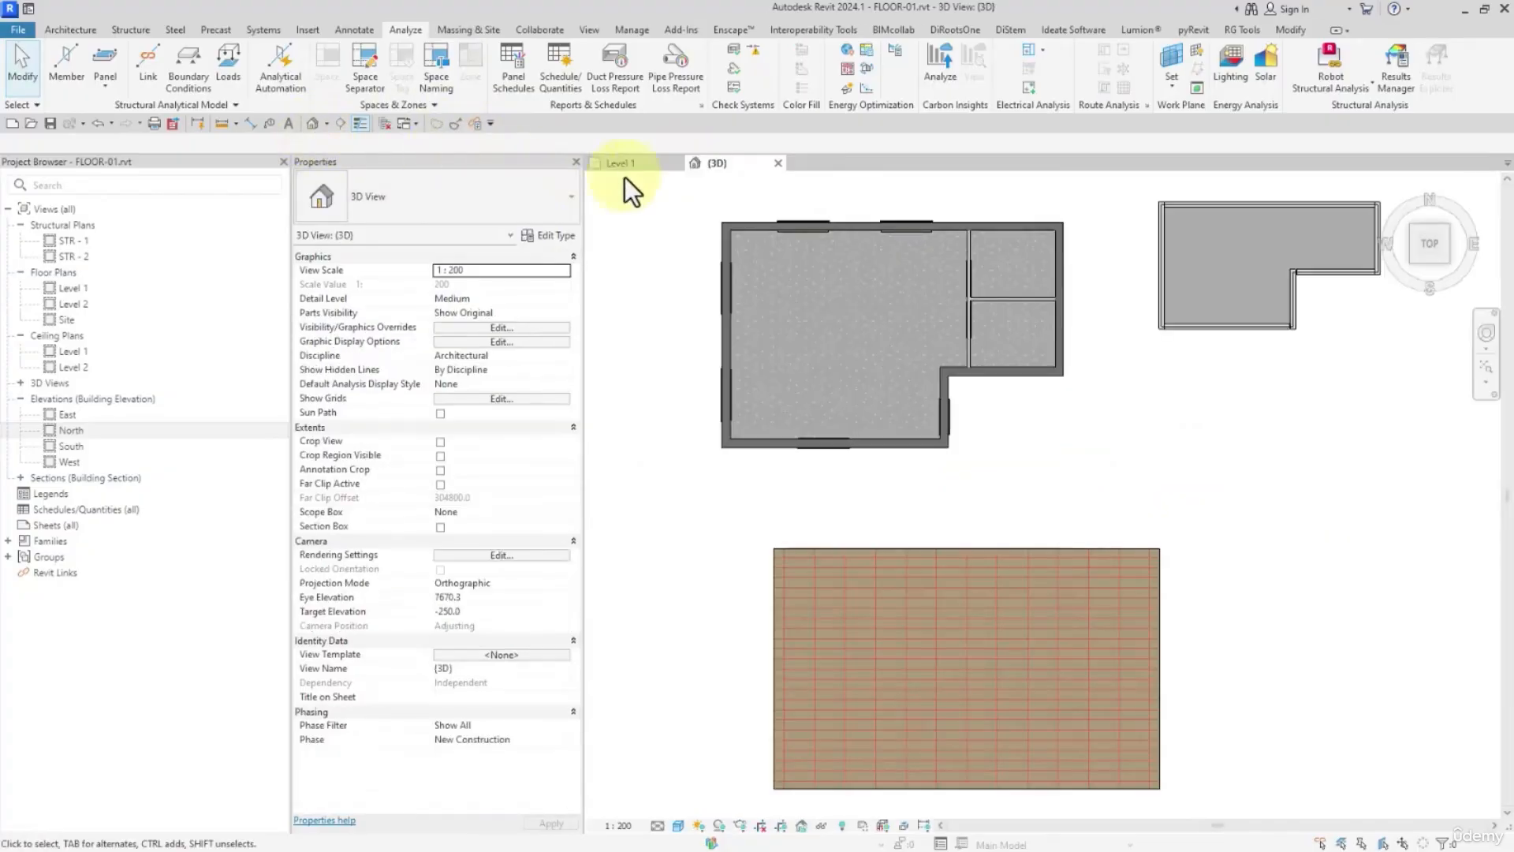
pyautogui.click(646, 163)
pyautogui.press('w')
pyautogui.press('t')
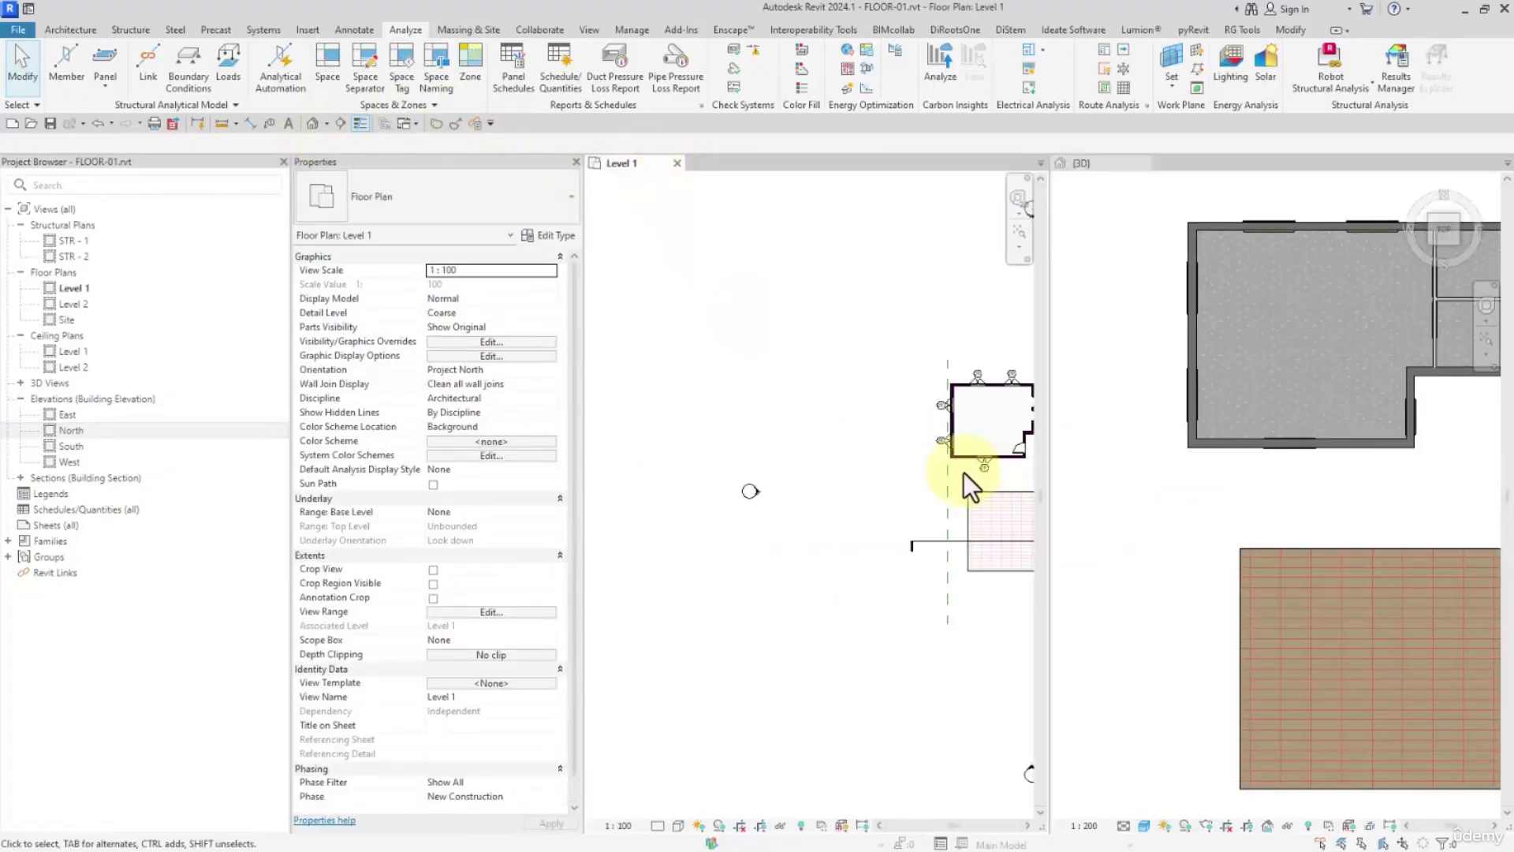
# Add a shape point inside the tiled floor in the Level 1 plan, using Along Surface with a 500 offset from surface
pyautogui.scroll(1, 755, 551)
pyautogui.click(1180, 579)
pyautogui.scroll(-4, 1180, 581)
pyautogui.keyDown('shift'); pyautogui.moveTo(1256, 636); pyautogui.dragTo(1457, 576, button='middle'); pyautogui.keyUp('shift')
pyautogui.click(850, 601)
pyautogui.click(849, 600)
pyautogui.scroll(3, 849, 601)
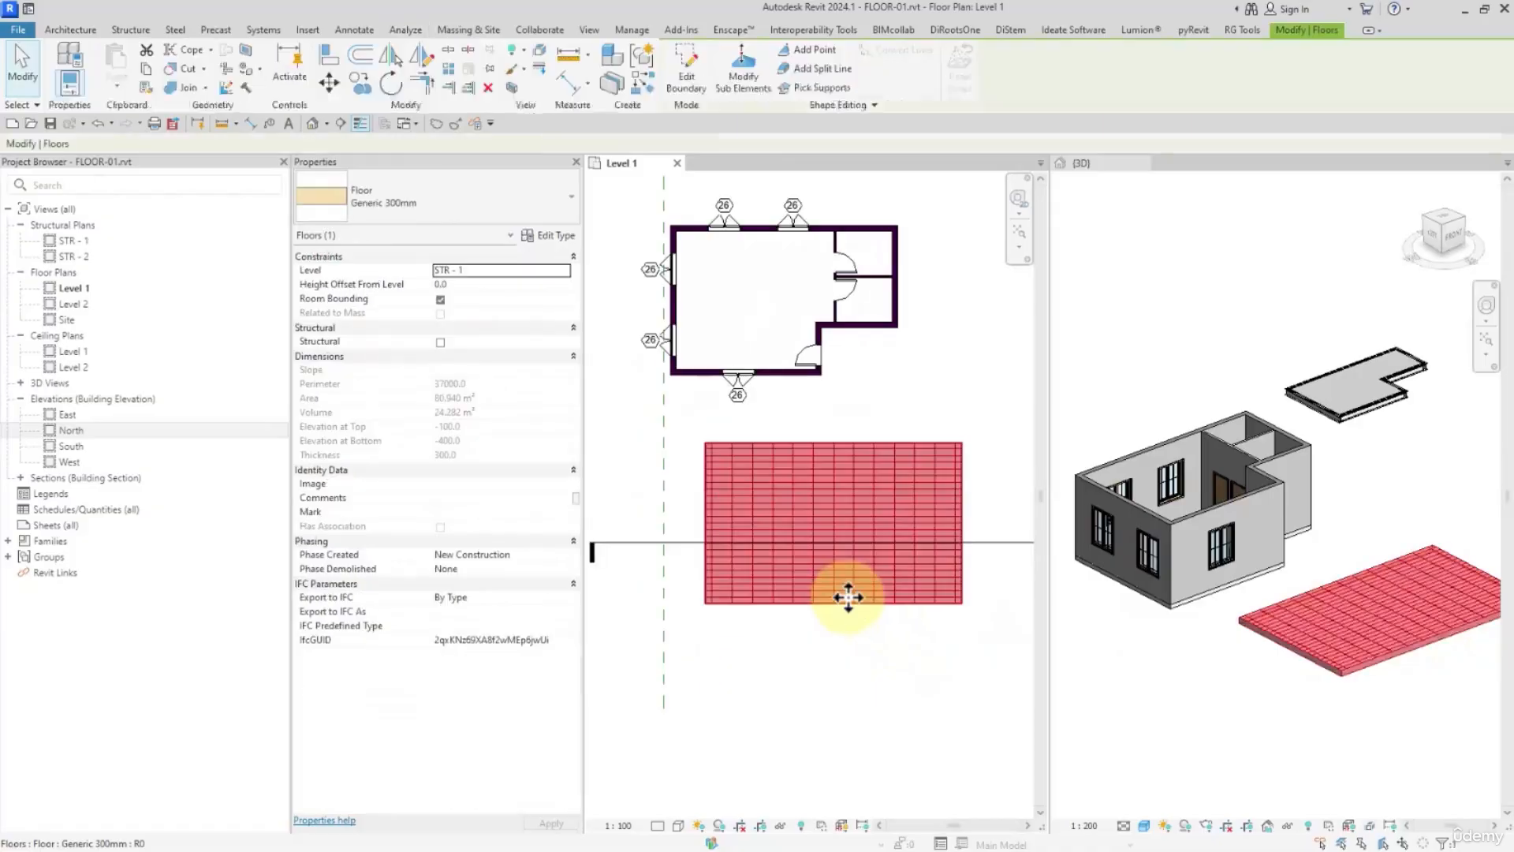
pyautogui.click(799, 49)
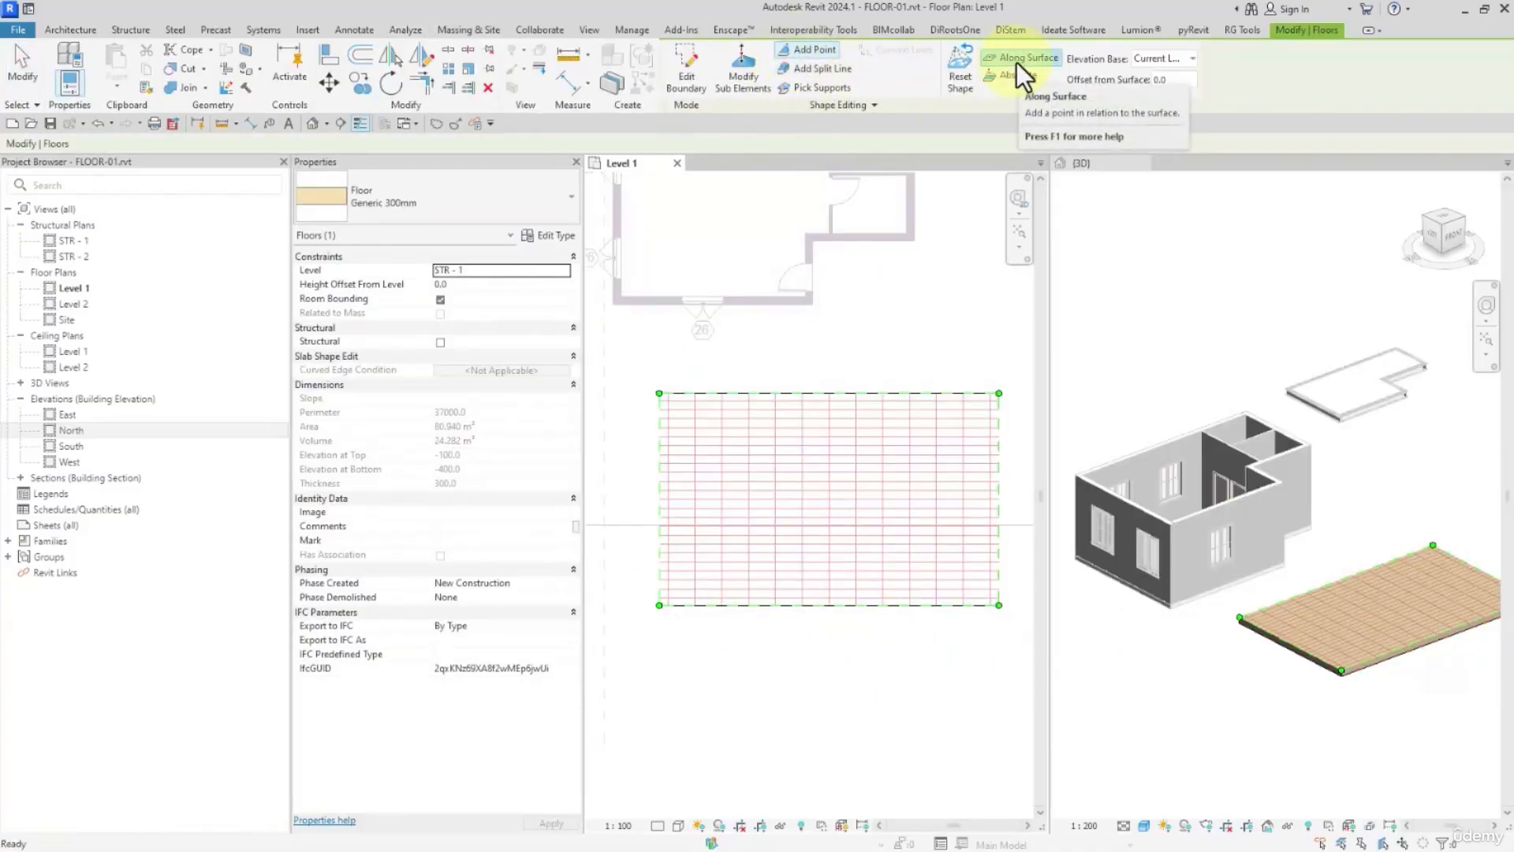
pyautogui.click(1168, 84)
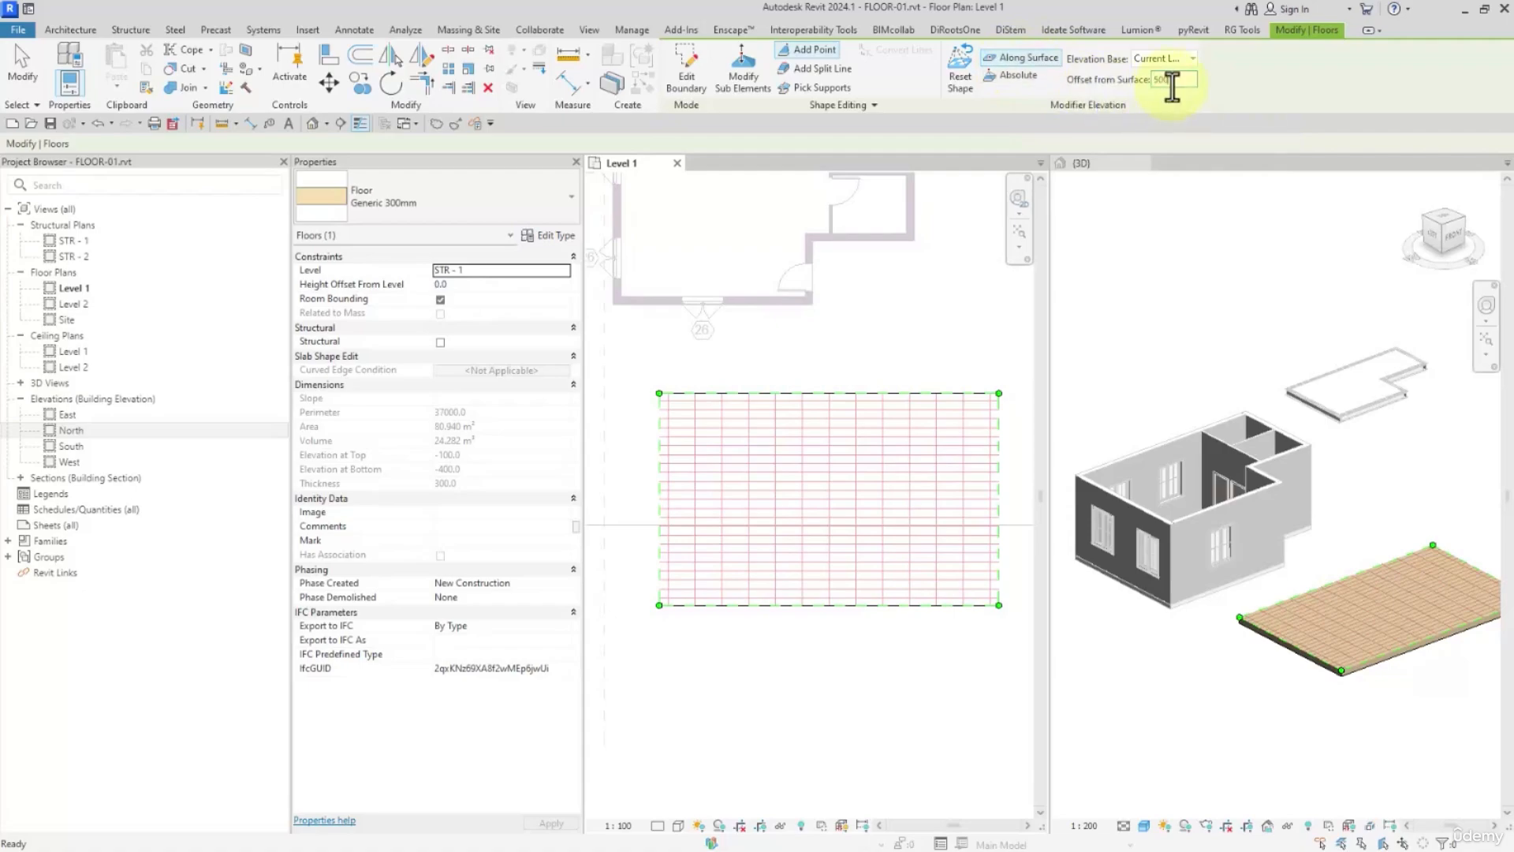
pyautogui.scroll(3, 812, 434)
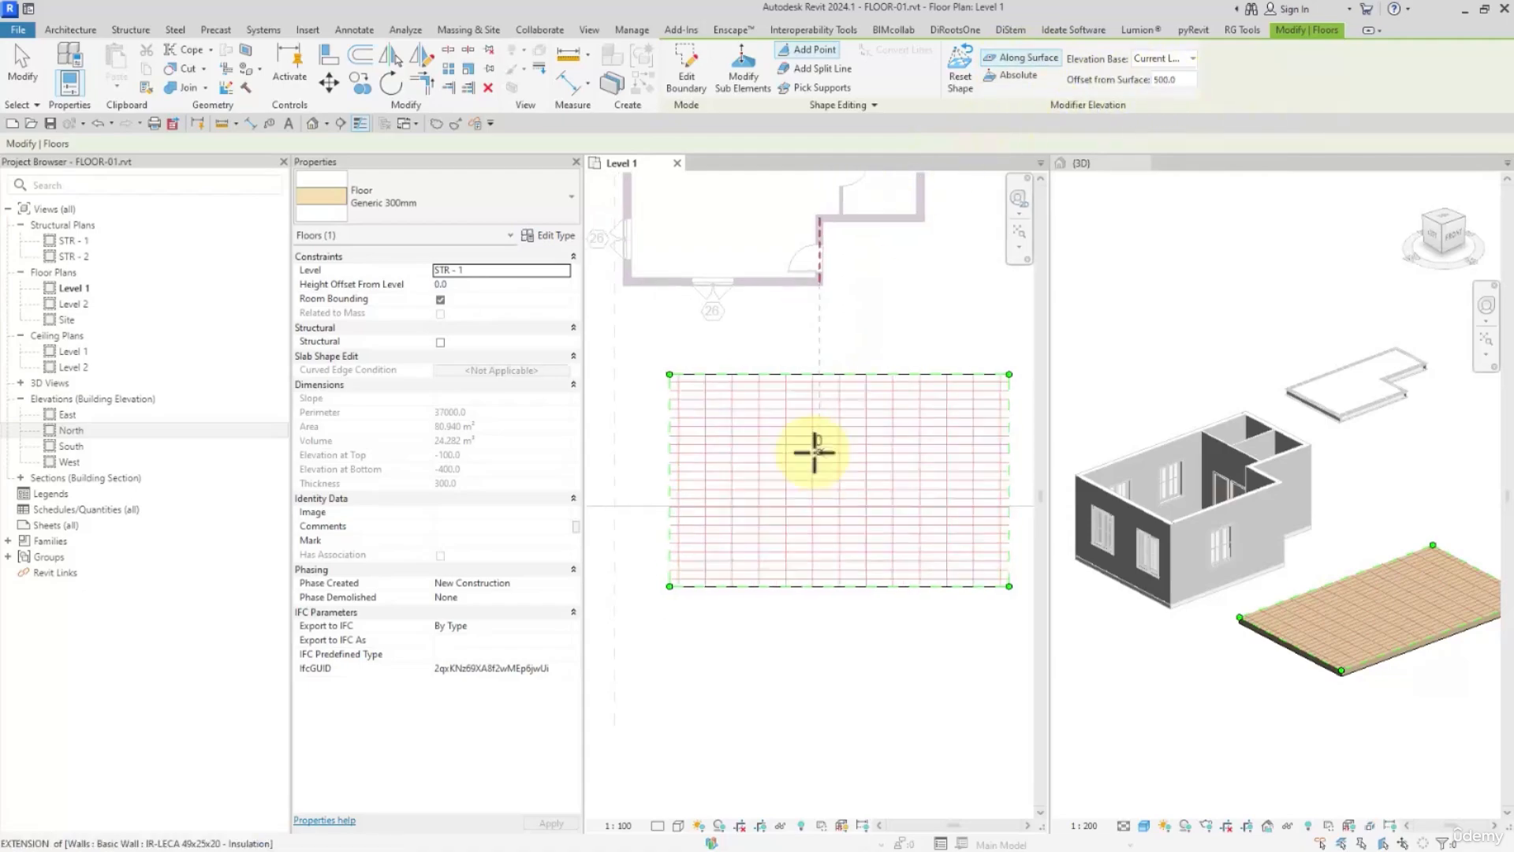
pyautogui.click(718, 462)
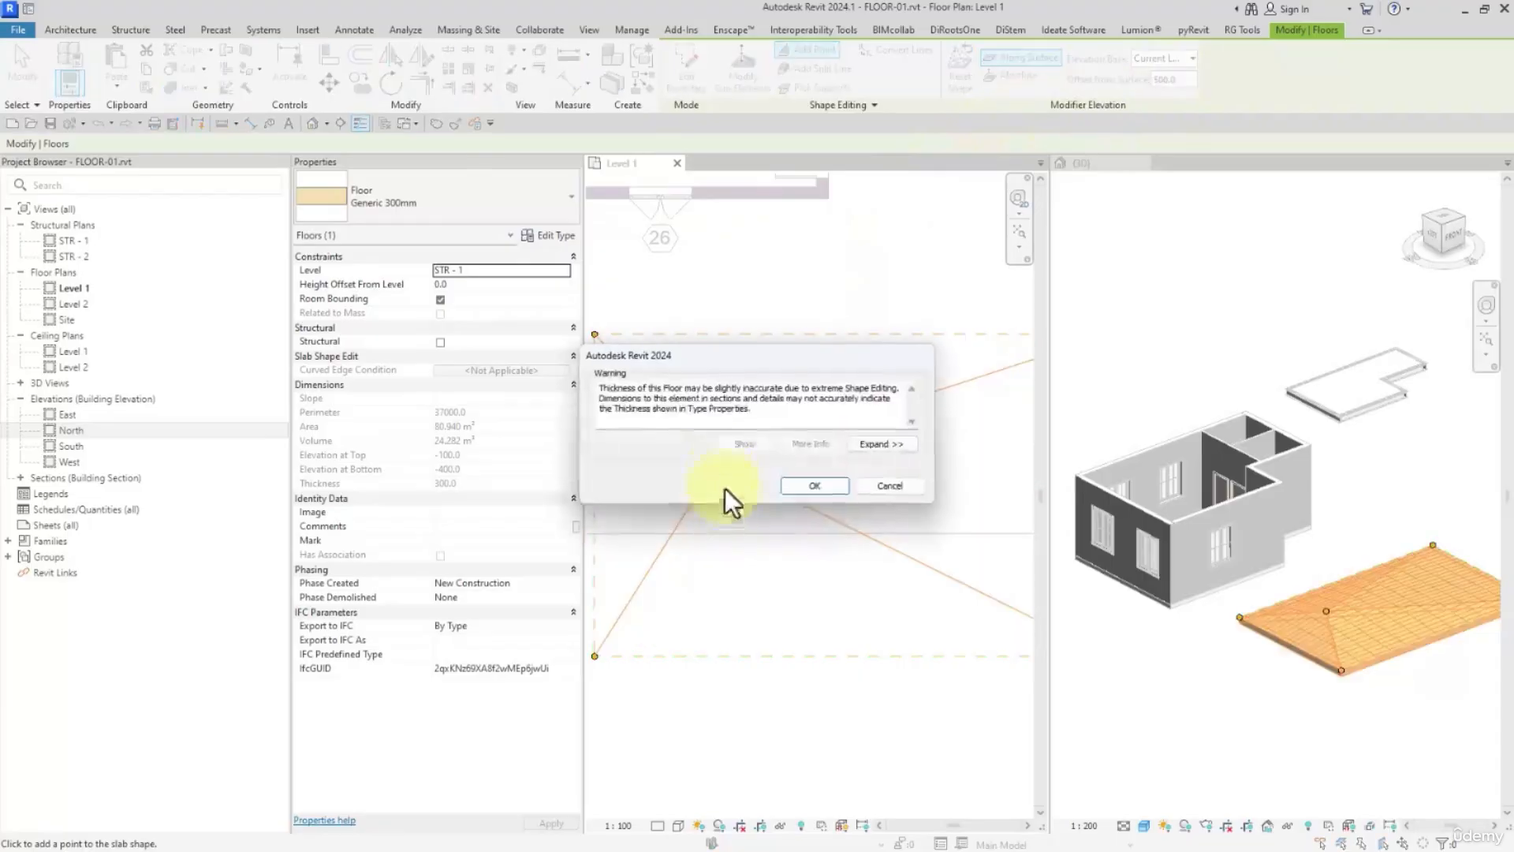
pyautogui.click(799, 487)
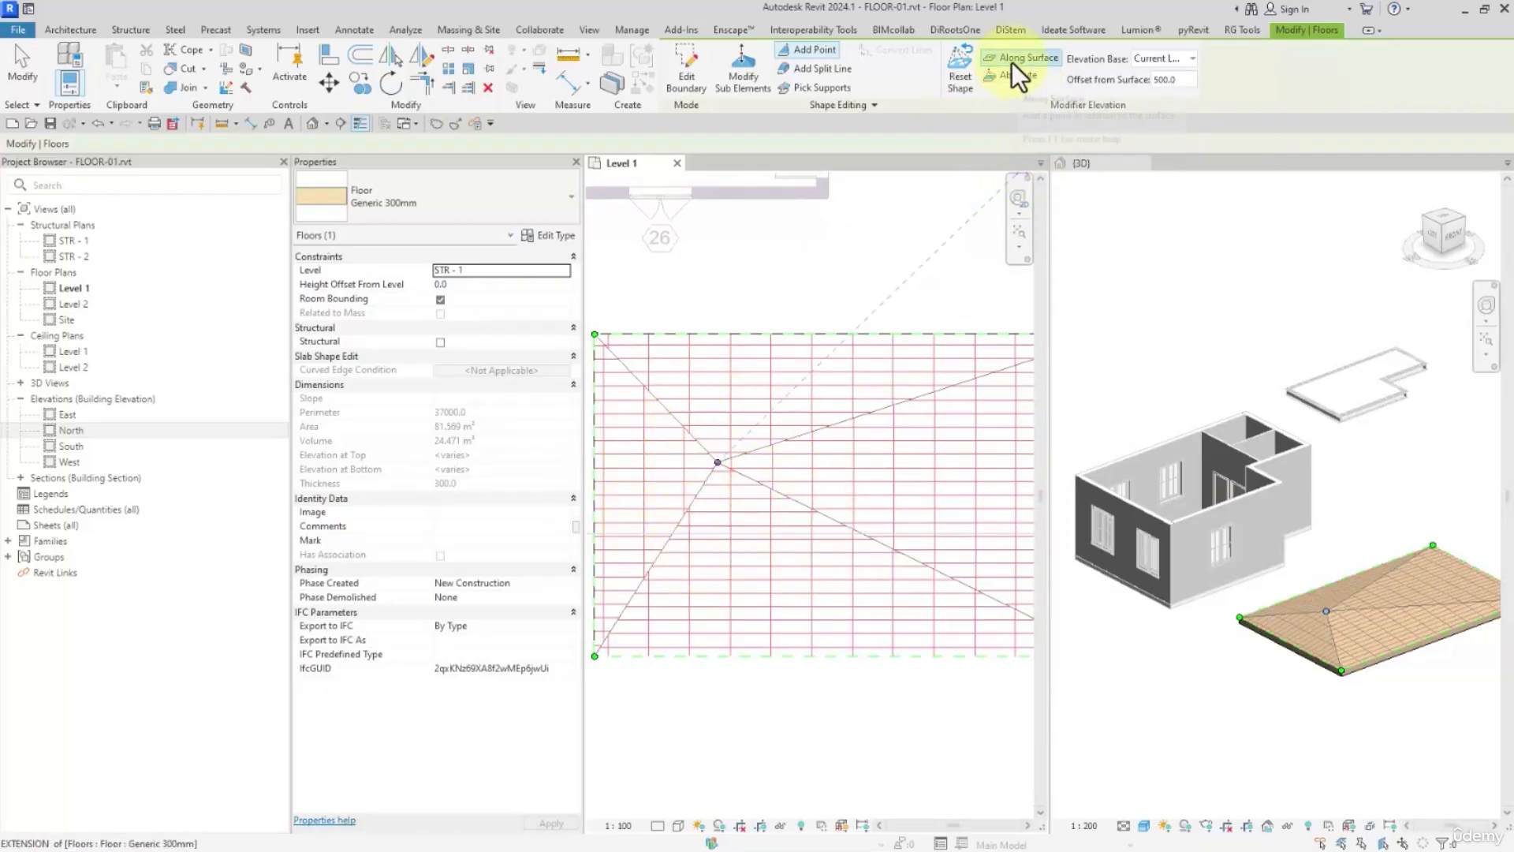
# Examine the Elevation Base options for added points and leave the Add Point command
pyautogui.click(1169, 61)
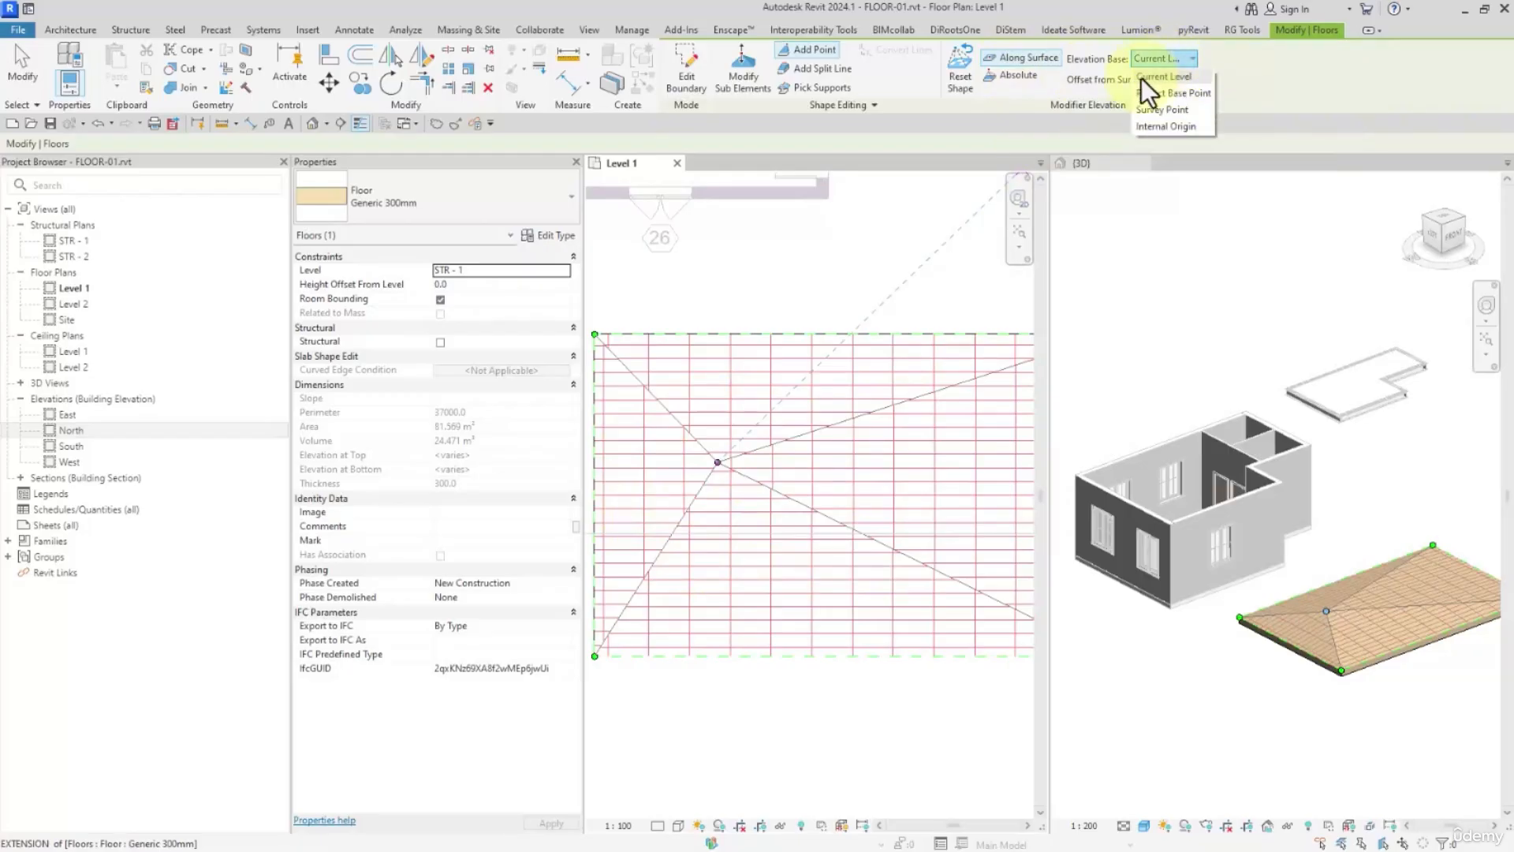
pyautogui.click(1163, 60)
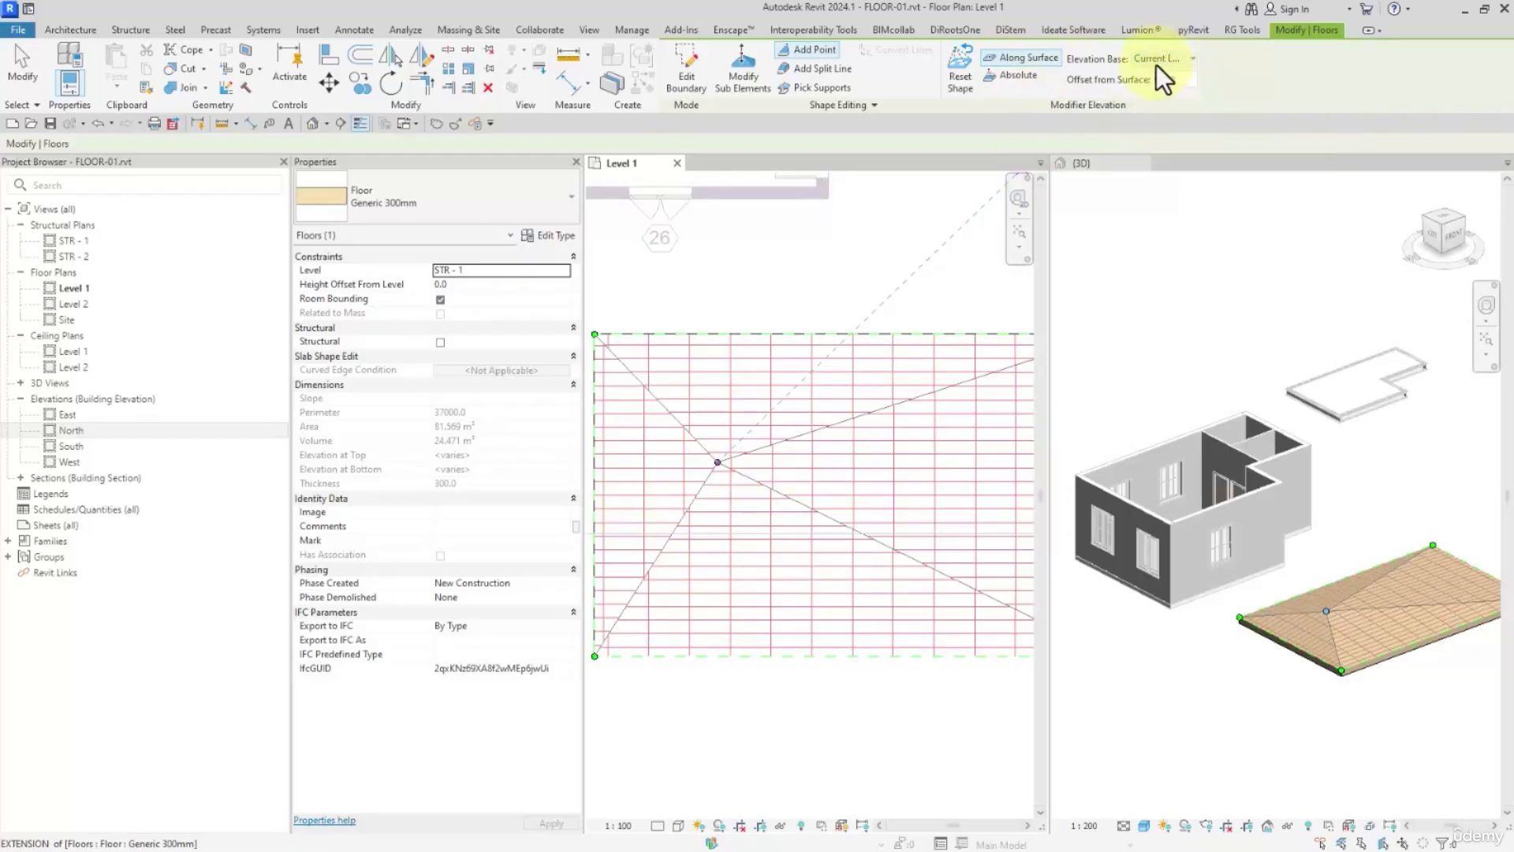
pyautogui.click(22, 71)
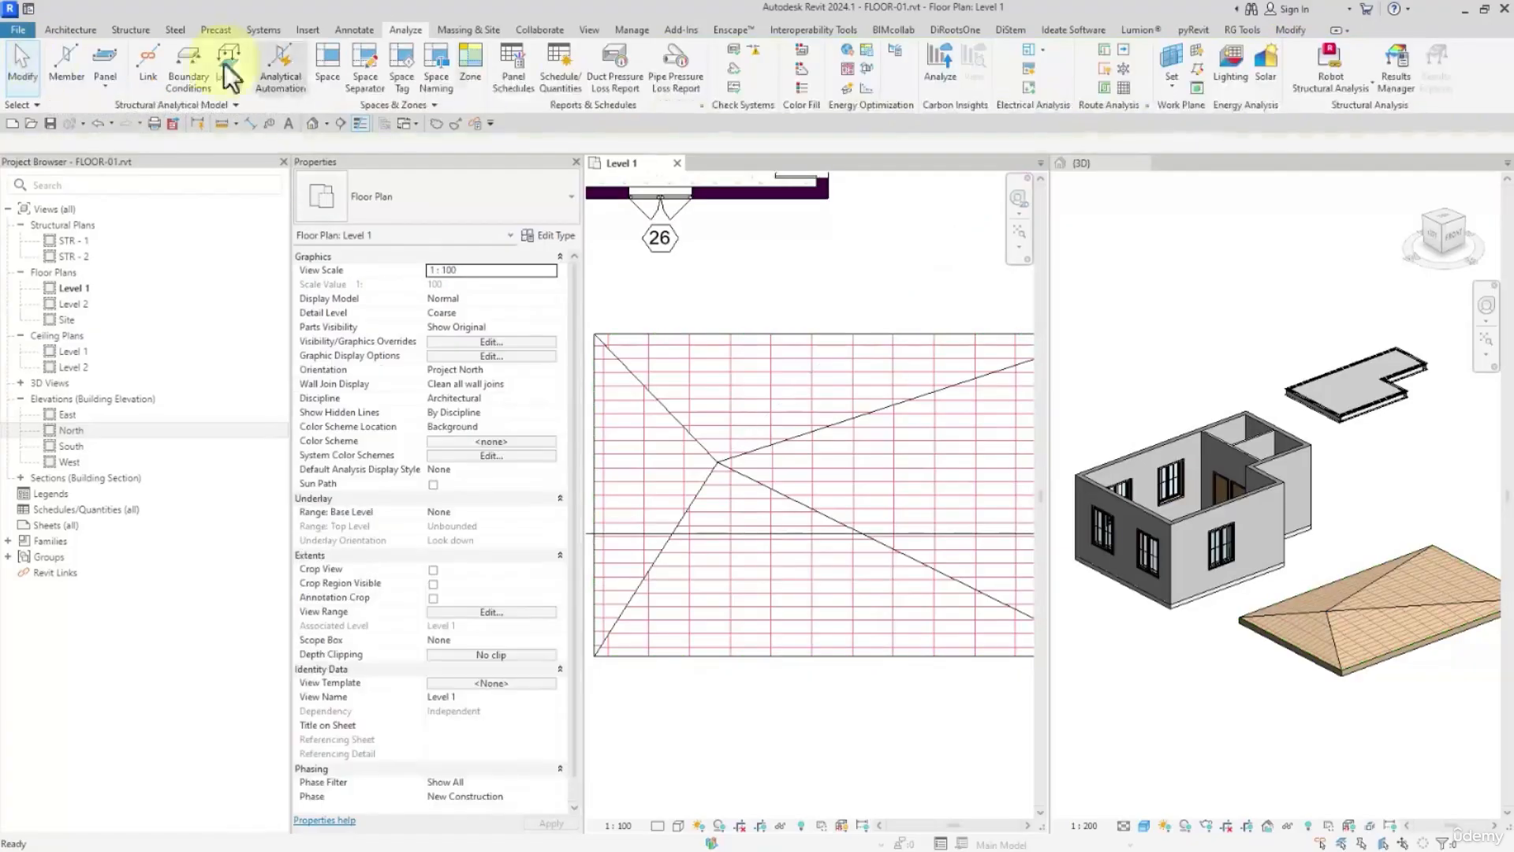
# Check the elevation of the floor's added point with Modify Sub Elements
pyautogui.click(751, 332)
pyautogui.click(753, 77)
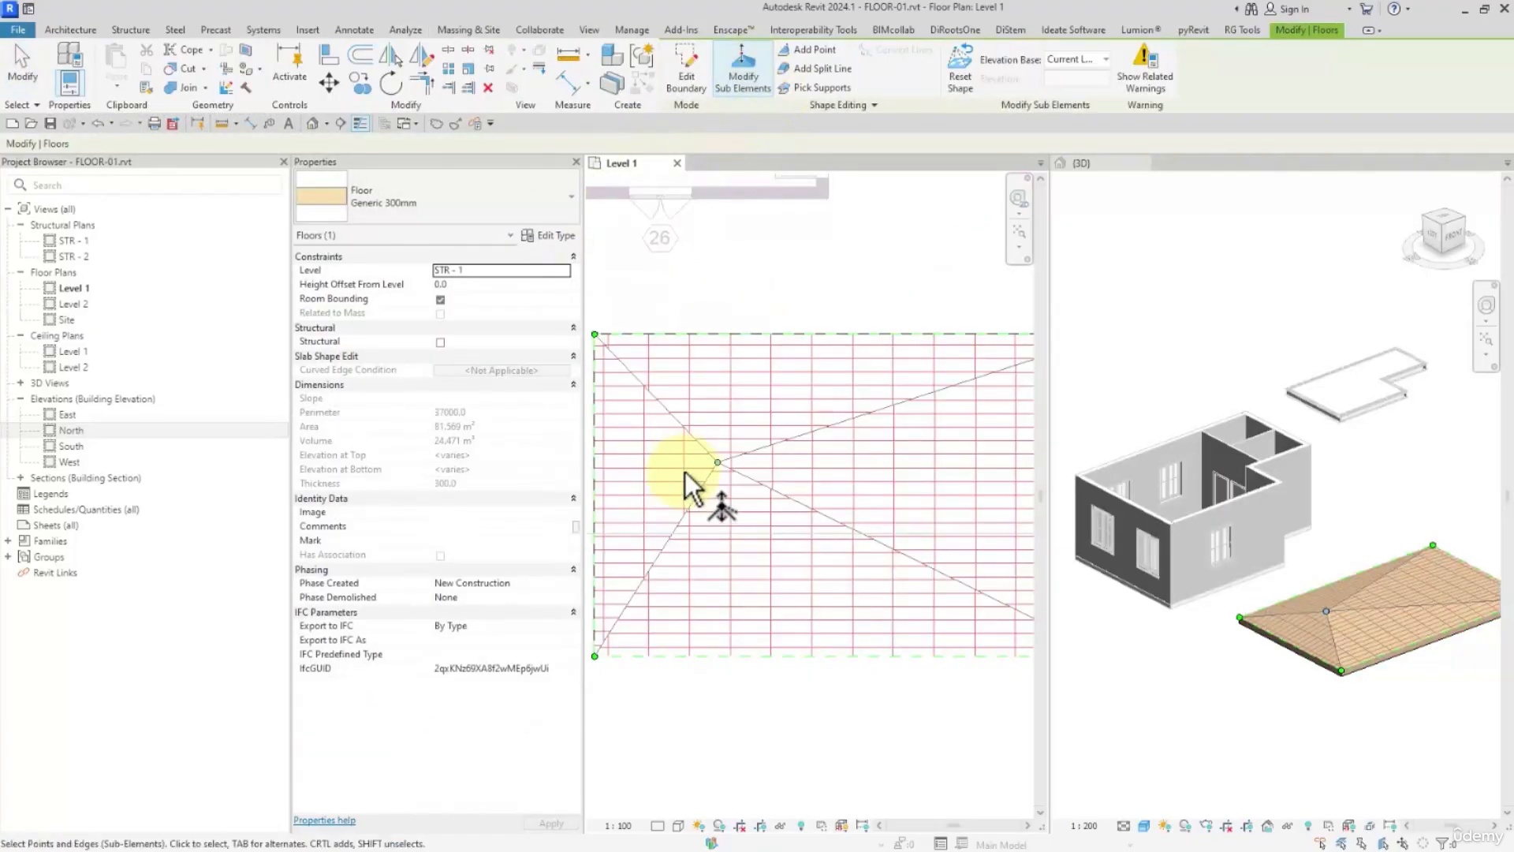
pyautogui.click(714, 464)
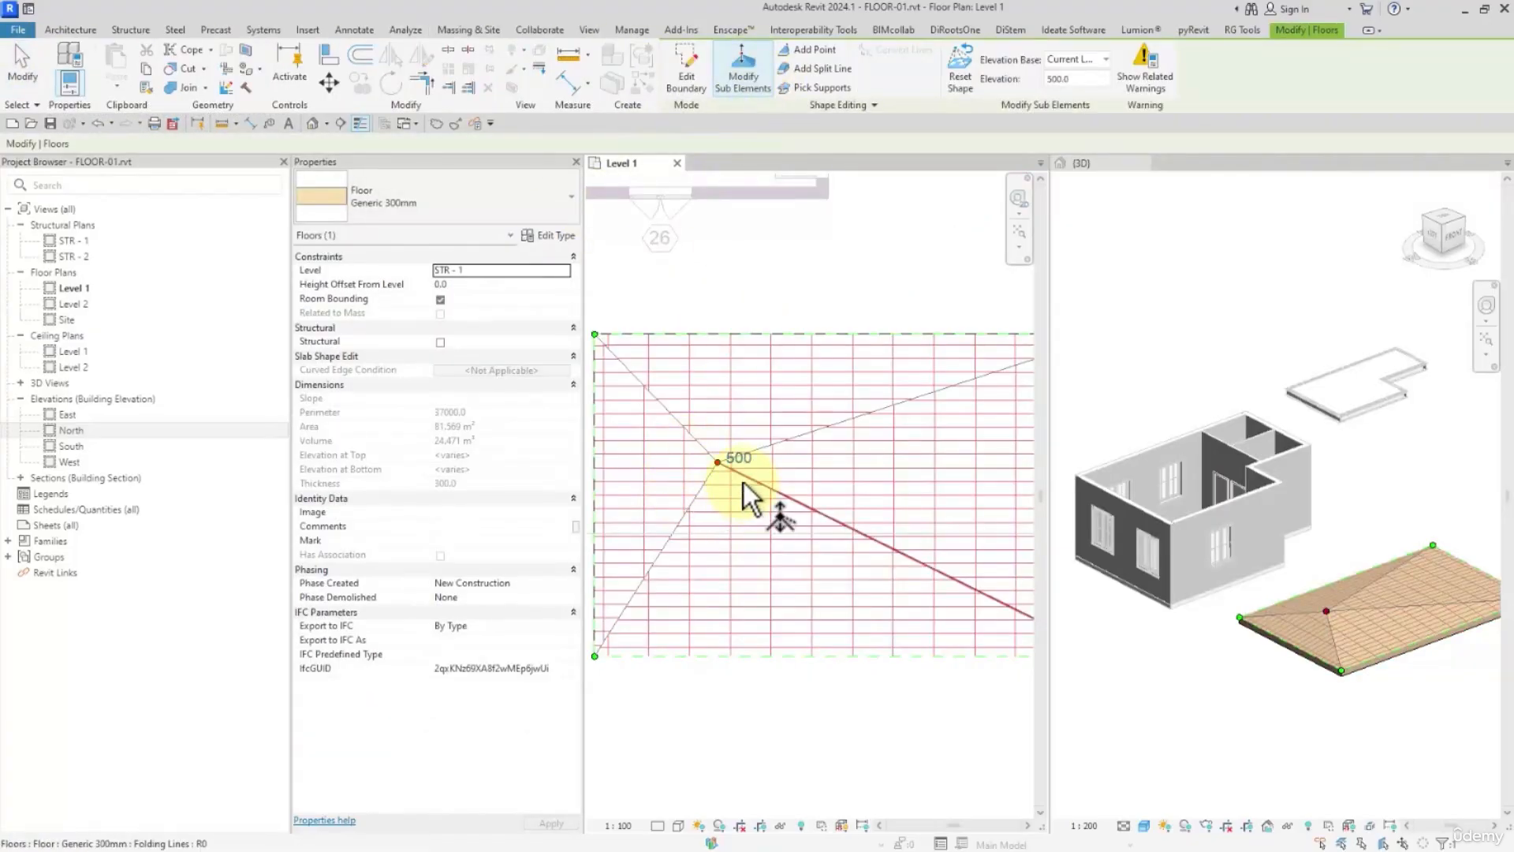
pyautogui.click(24, 73)
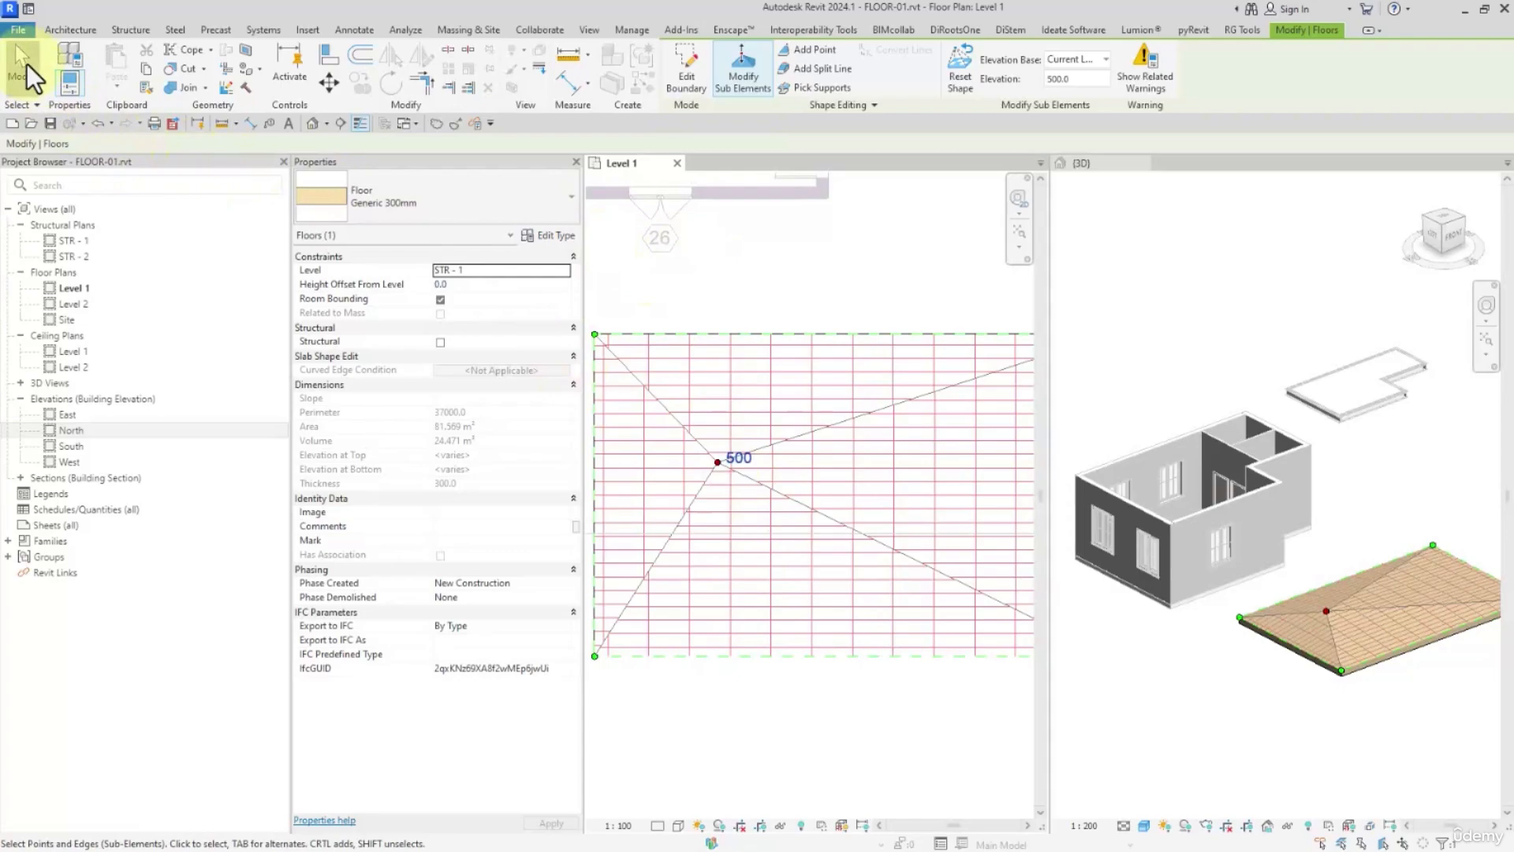
# Look for the floor's raised point in the North elevation
pyautogui.doubleClick(73, 432)
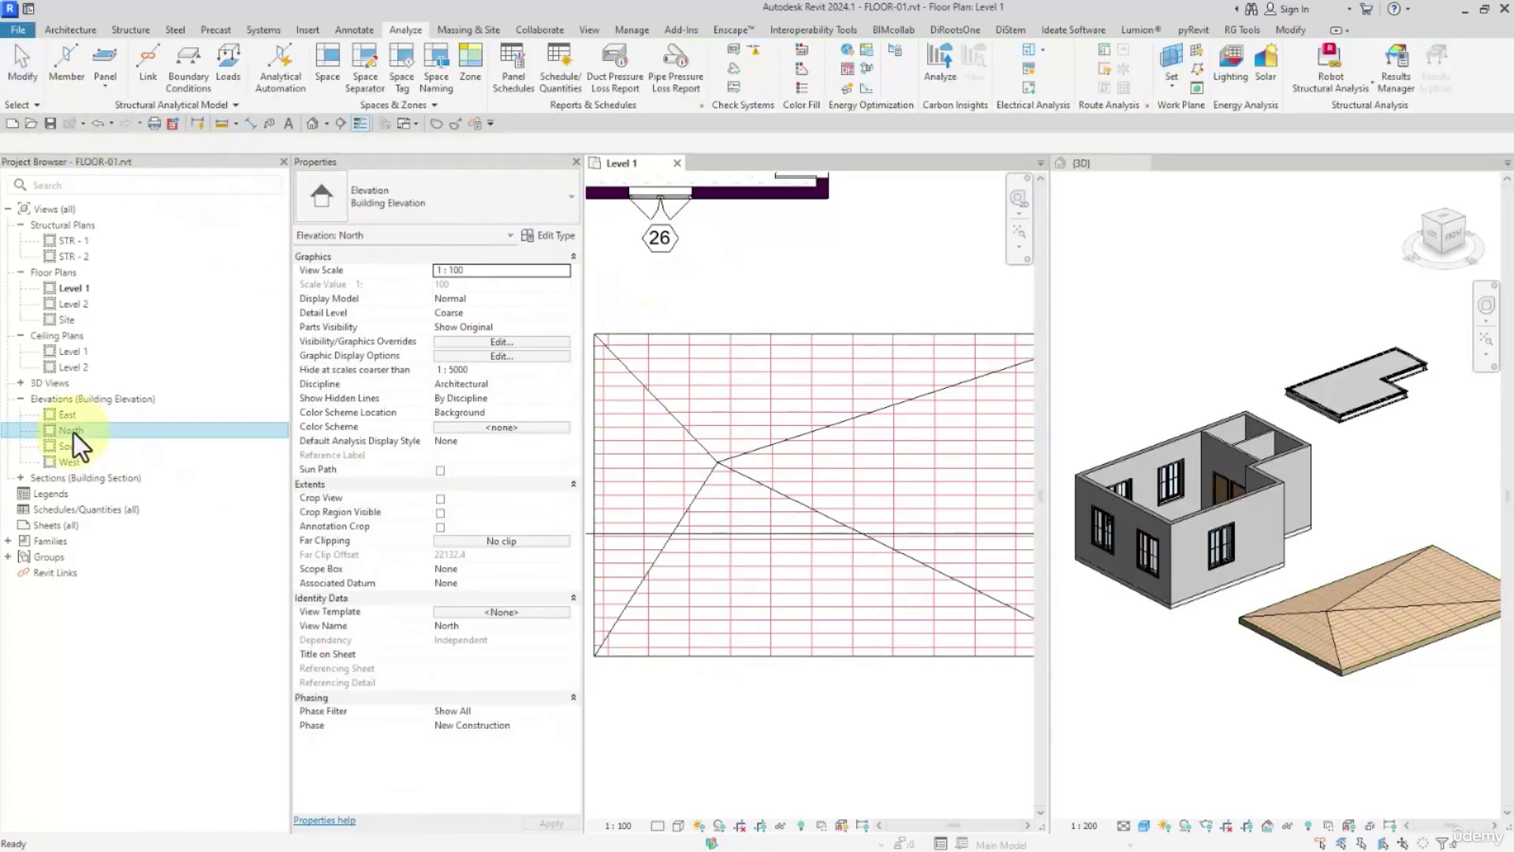
pyautogui.scroll(4, 798, 517)
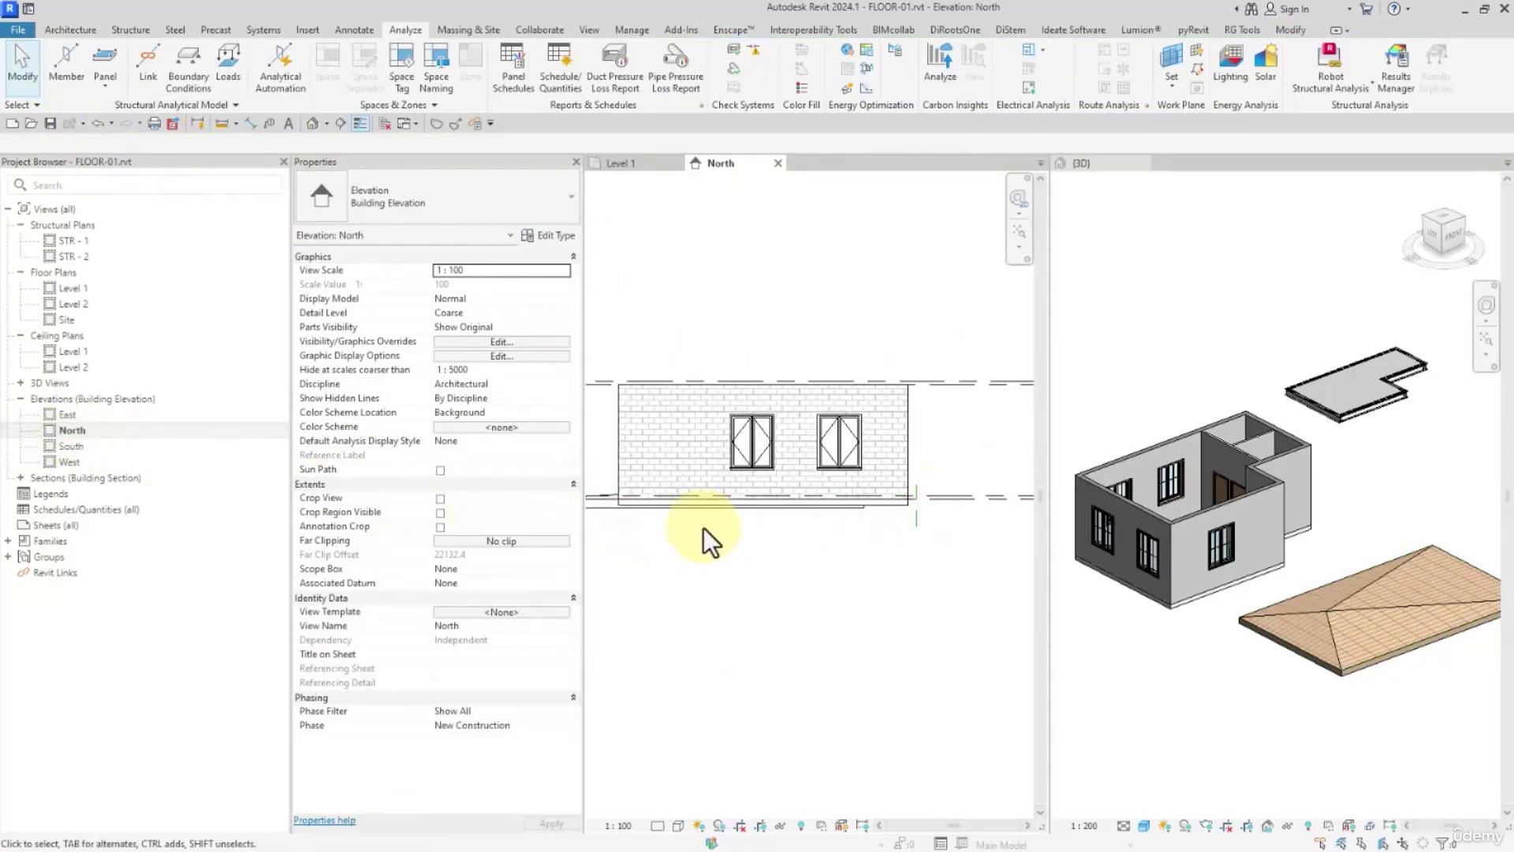
pyautogui.moveTo(704, 528); pyautogui.dragTo(791, 531, button='middle')
# In the South elevation, dimension the height from the building's base line to the tiled floor's raised point
pyautogui.doubleClick(73, 445)
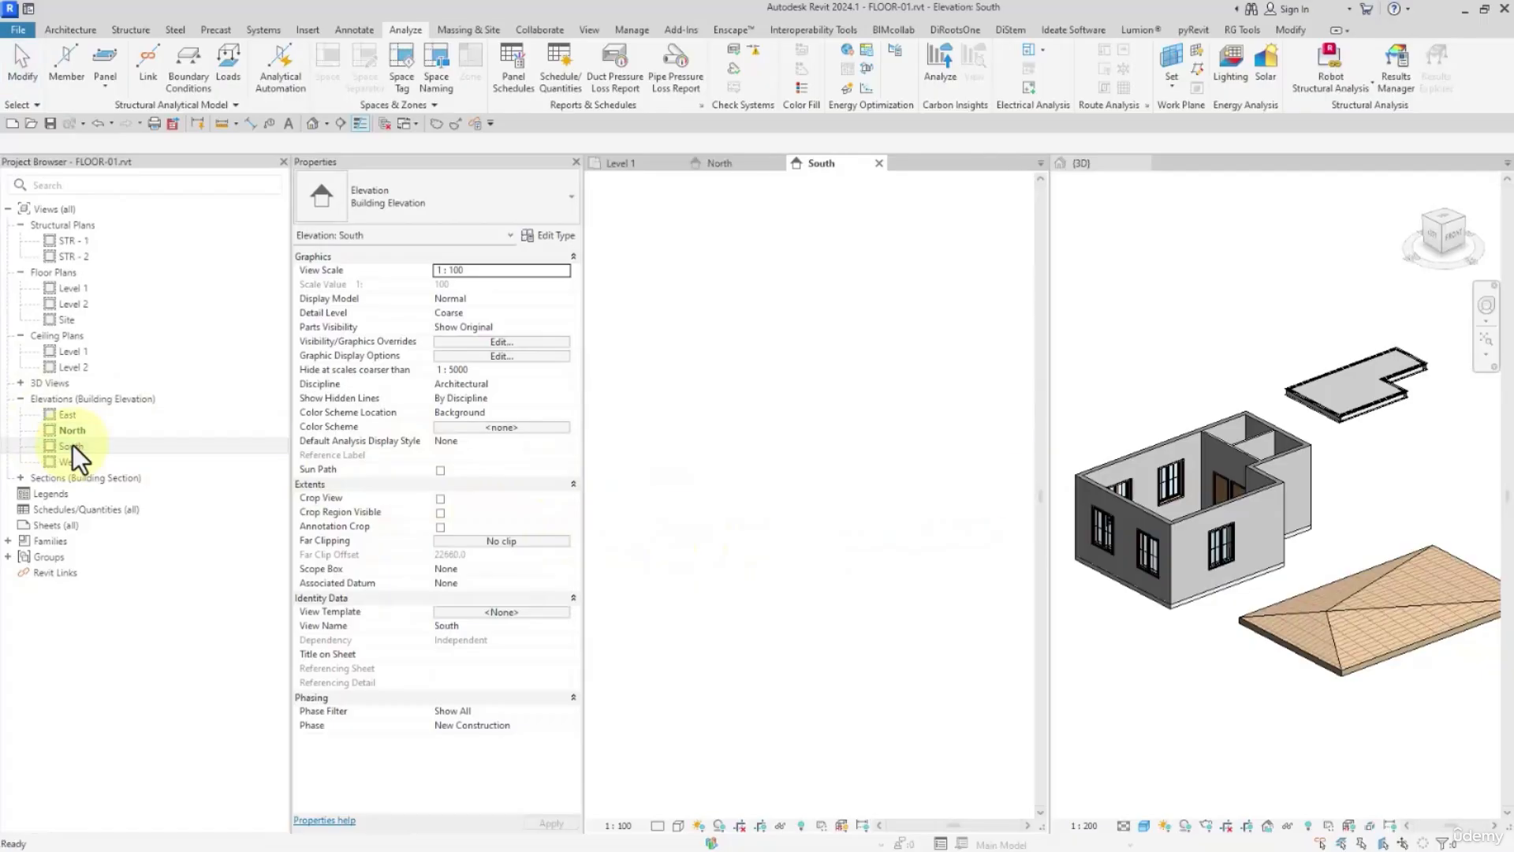
pyautogui.scroll(2, 751, 549)
pyautogui.moveTo(773, 574); pyautogui.dragTo(810, 582, button='middle')
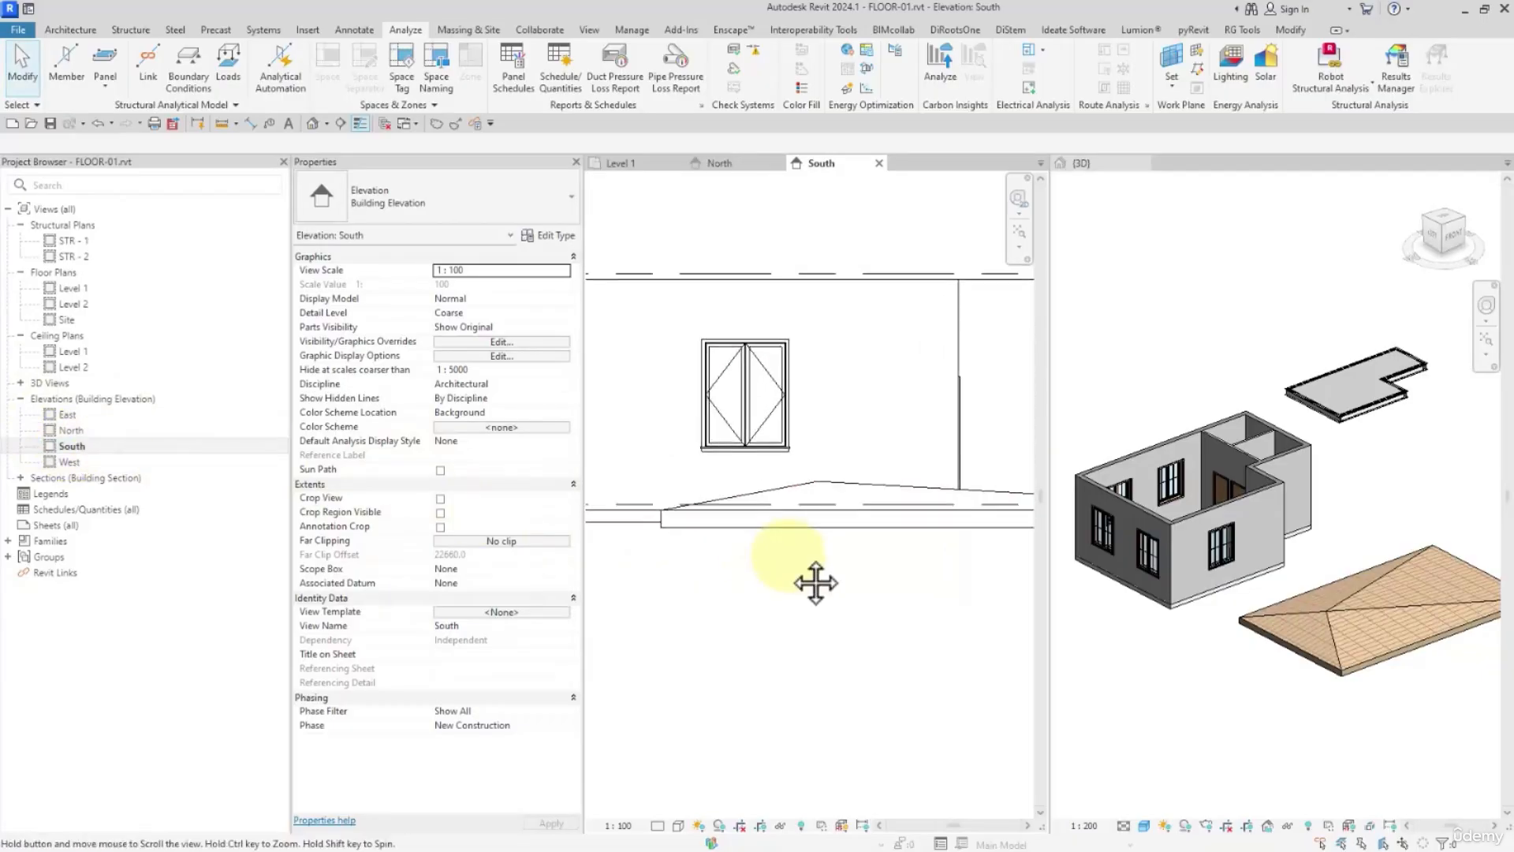
pyautogui.click(252, 125)
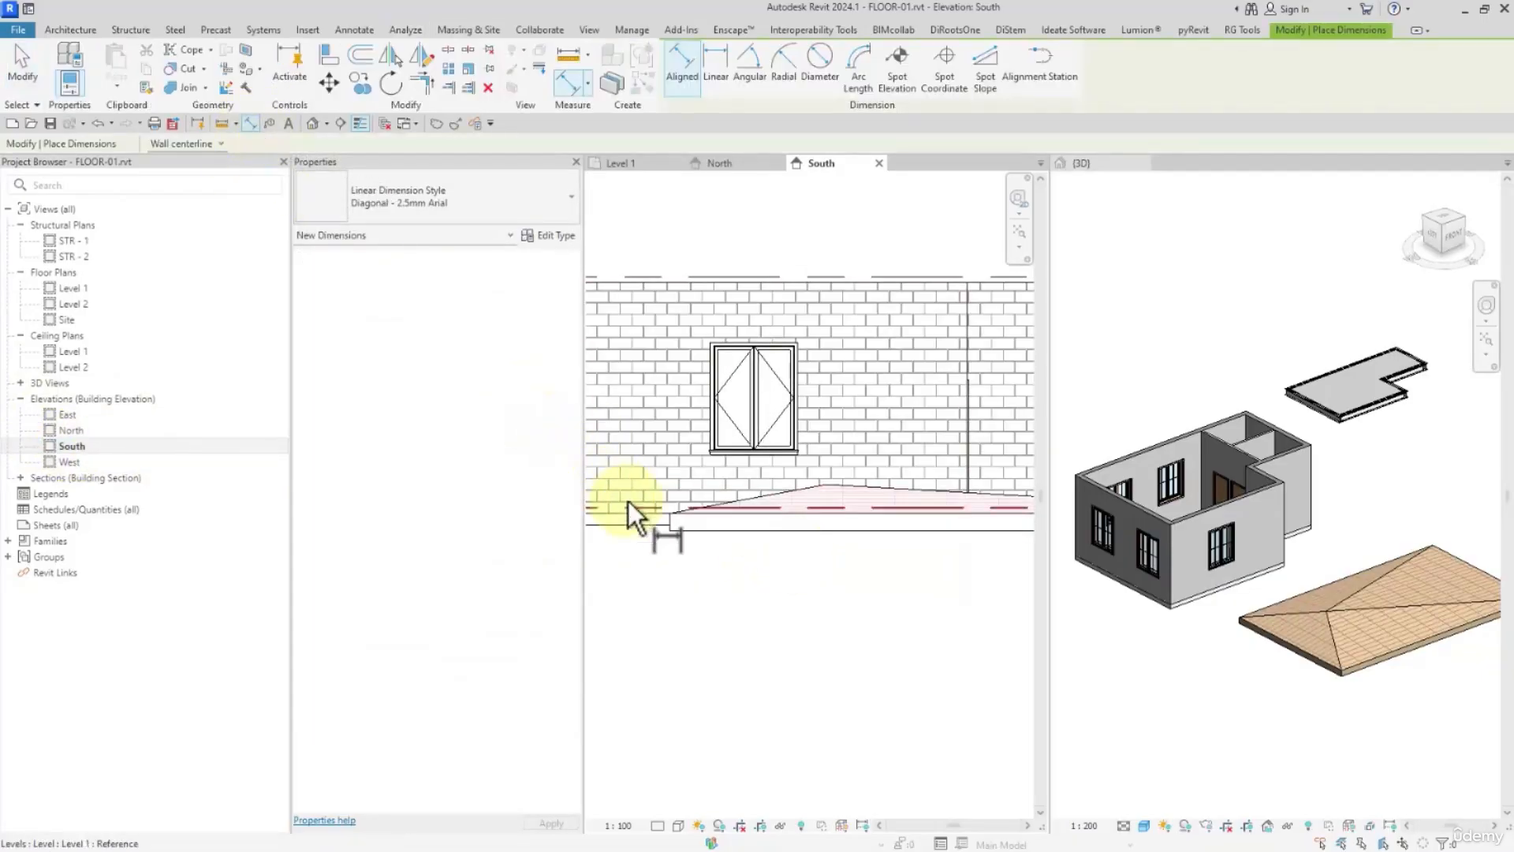
pyautogui.click(825, 485)
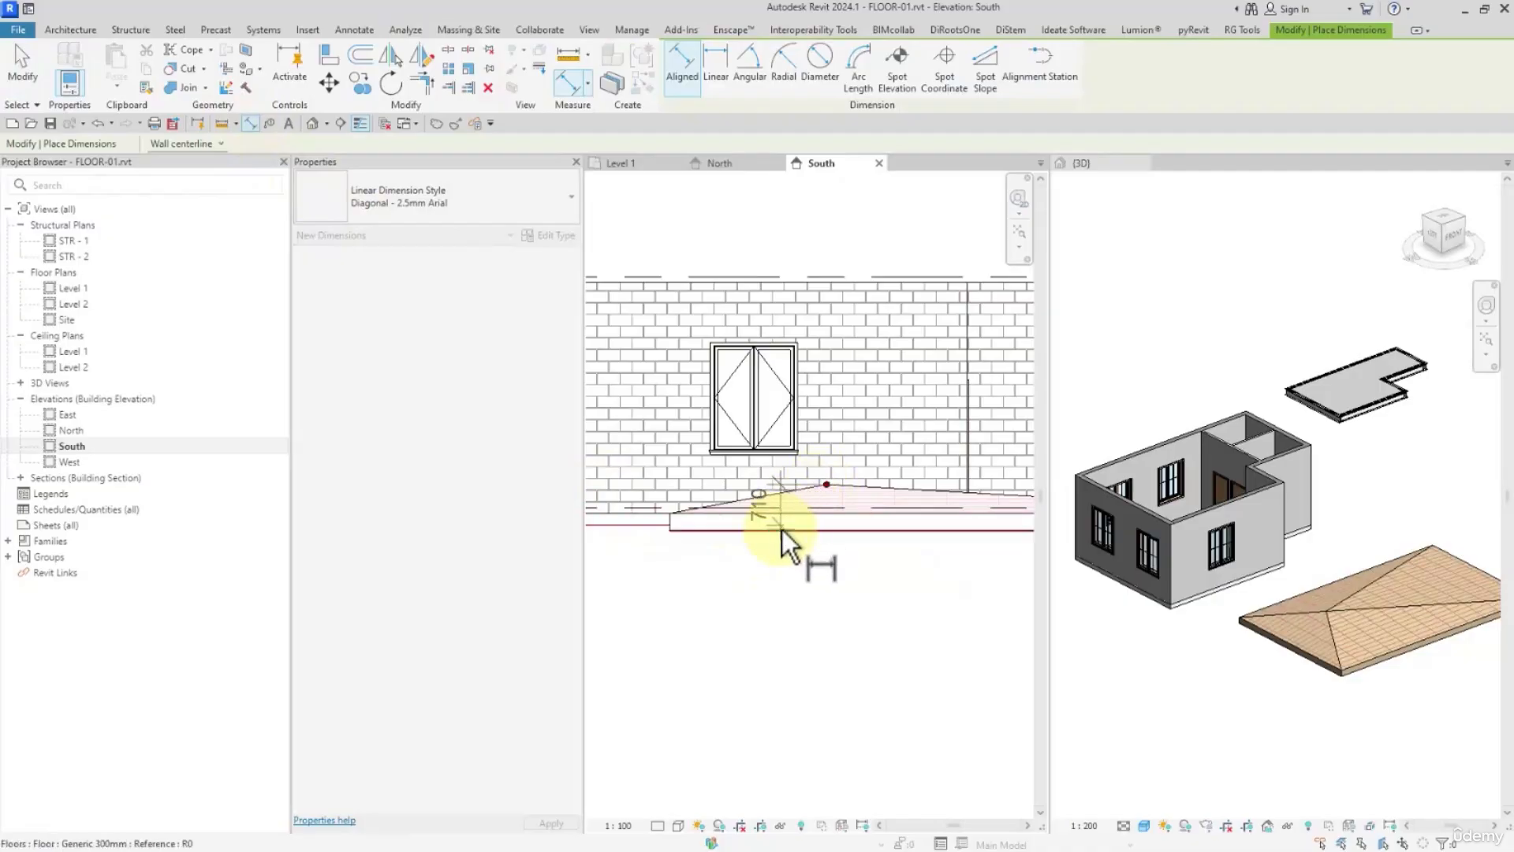
pyautogui.scroll(1, 696, 575)
pyautogui.moveTo(652, 571); pyautogui.dragTo(721, 588, button='middle')
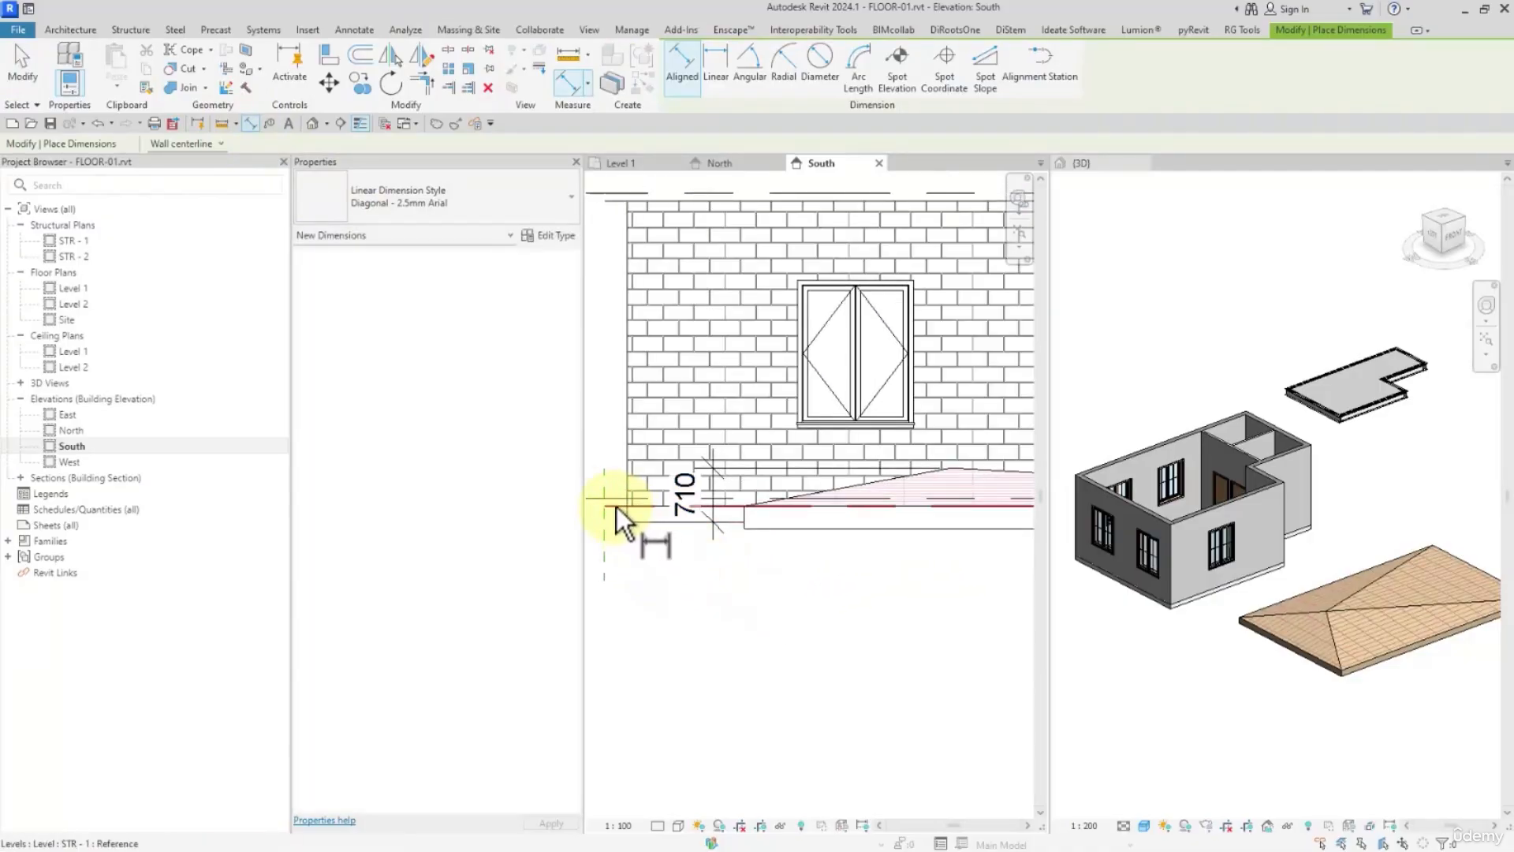
# Dimension the height from level STR - 1 to the floor's raised point and place it outside the building
pyautogui.click(620, 503)
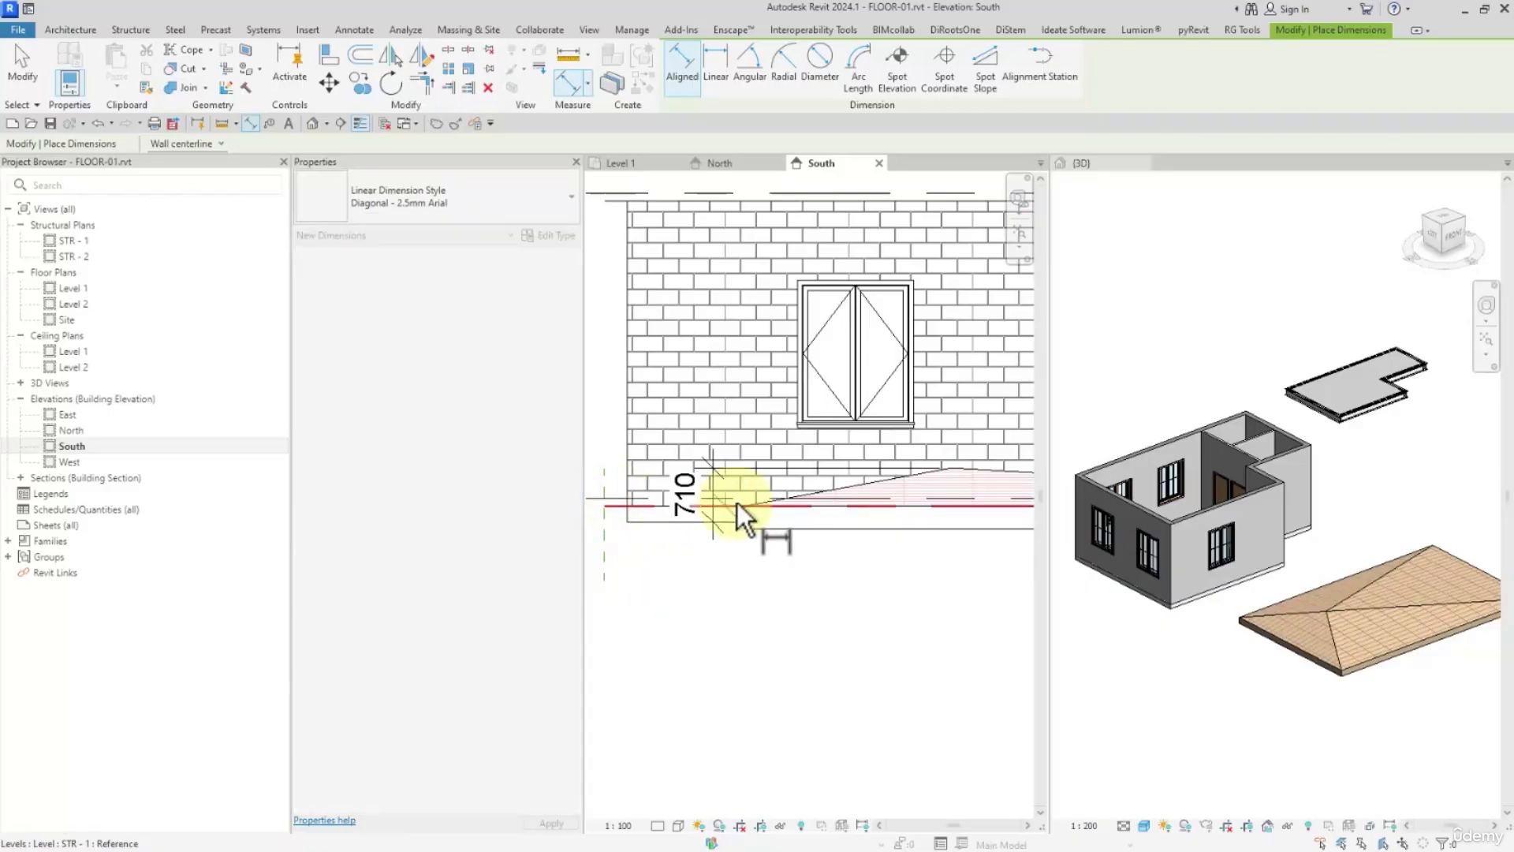
pyautogui.click(950, 467)
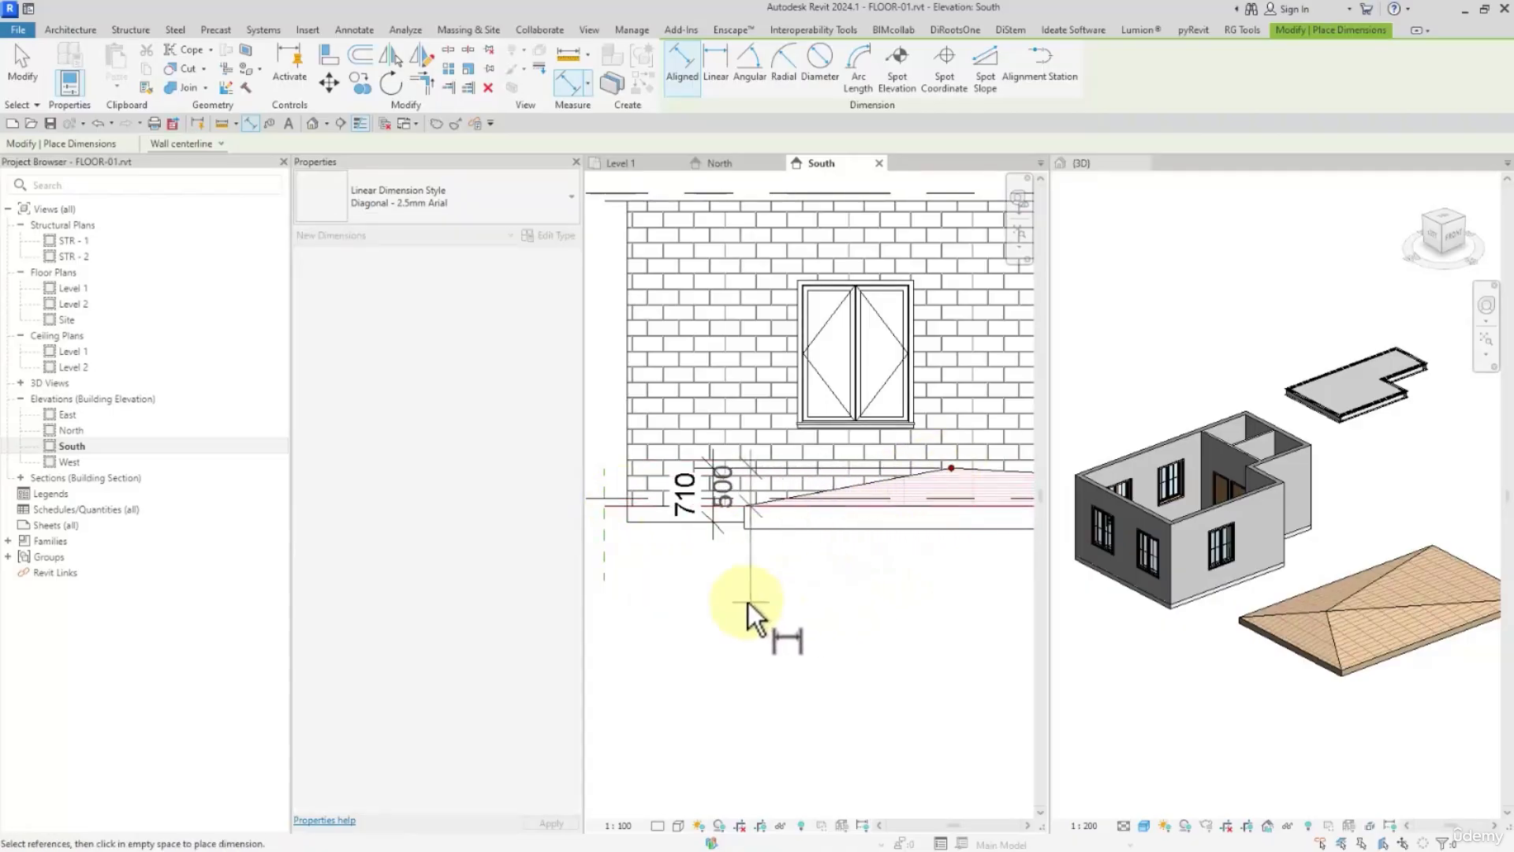
pyautogui.moveTo(744, 607); pyautogui.dragTo(830, 605, button='middle')
pyautogui.click(664, 590)
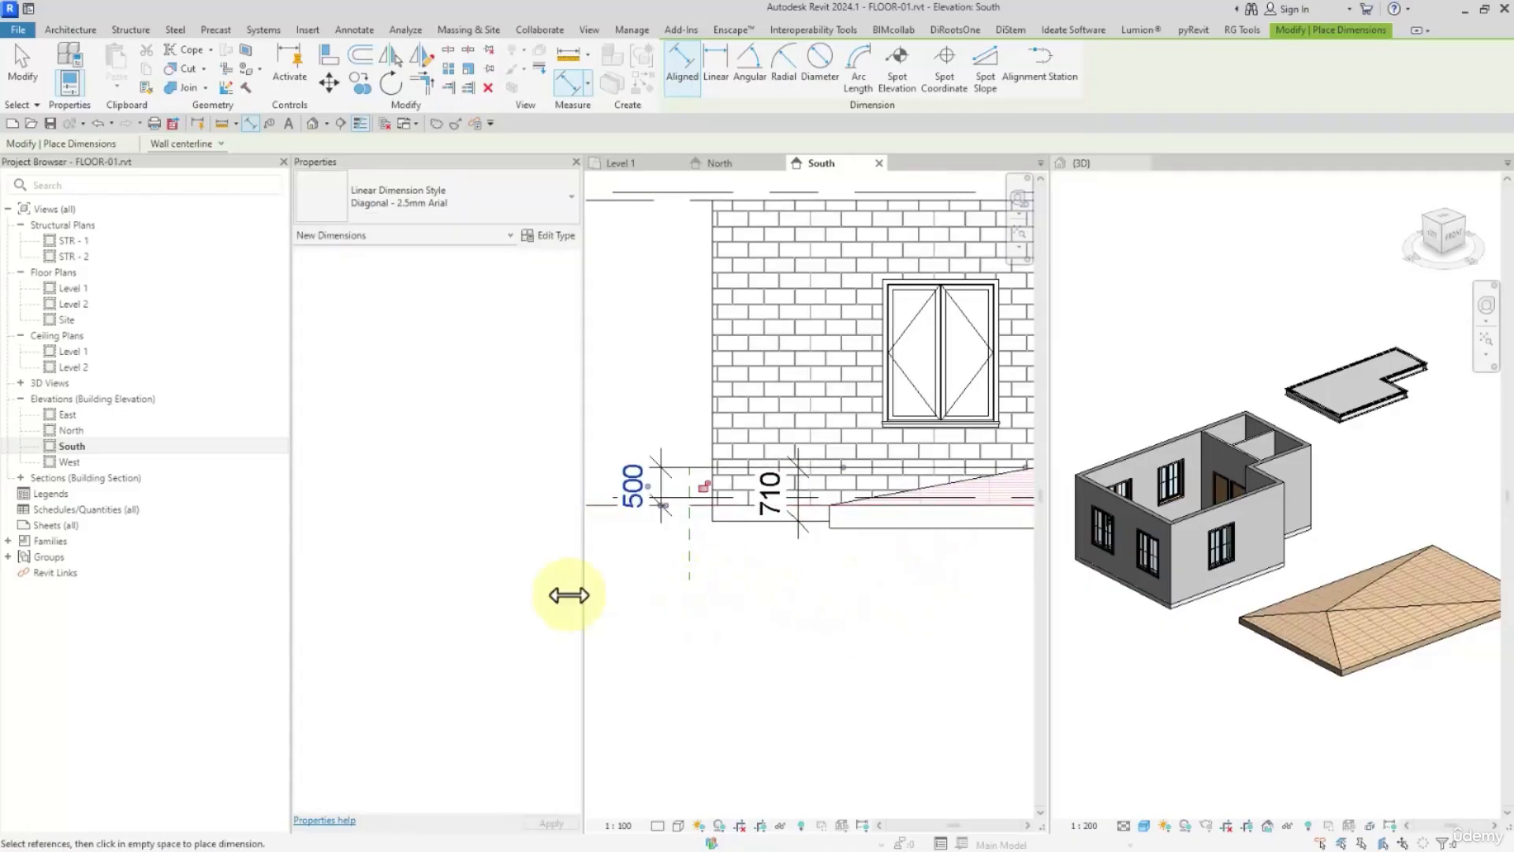
pyautogui.click(20, 70)
# Inspect the tiled floor's level constraint in the South elevation and clear the selection
pyautogui.click(863, 532)
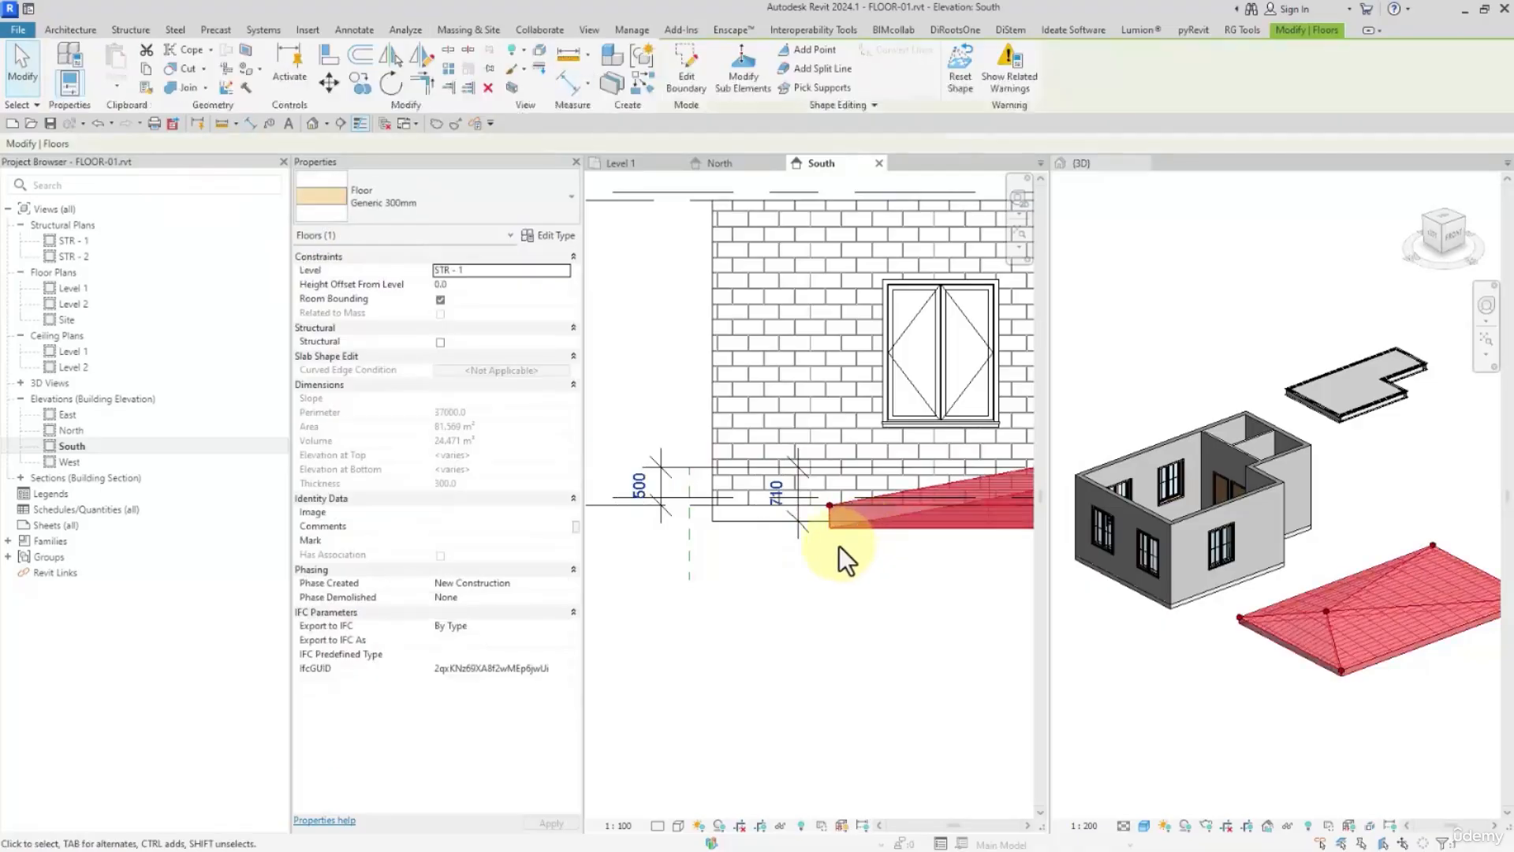
pyautogui.scroll(2, 839, 546)
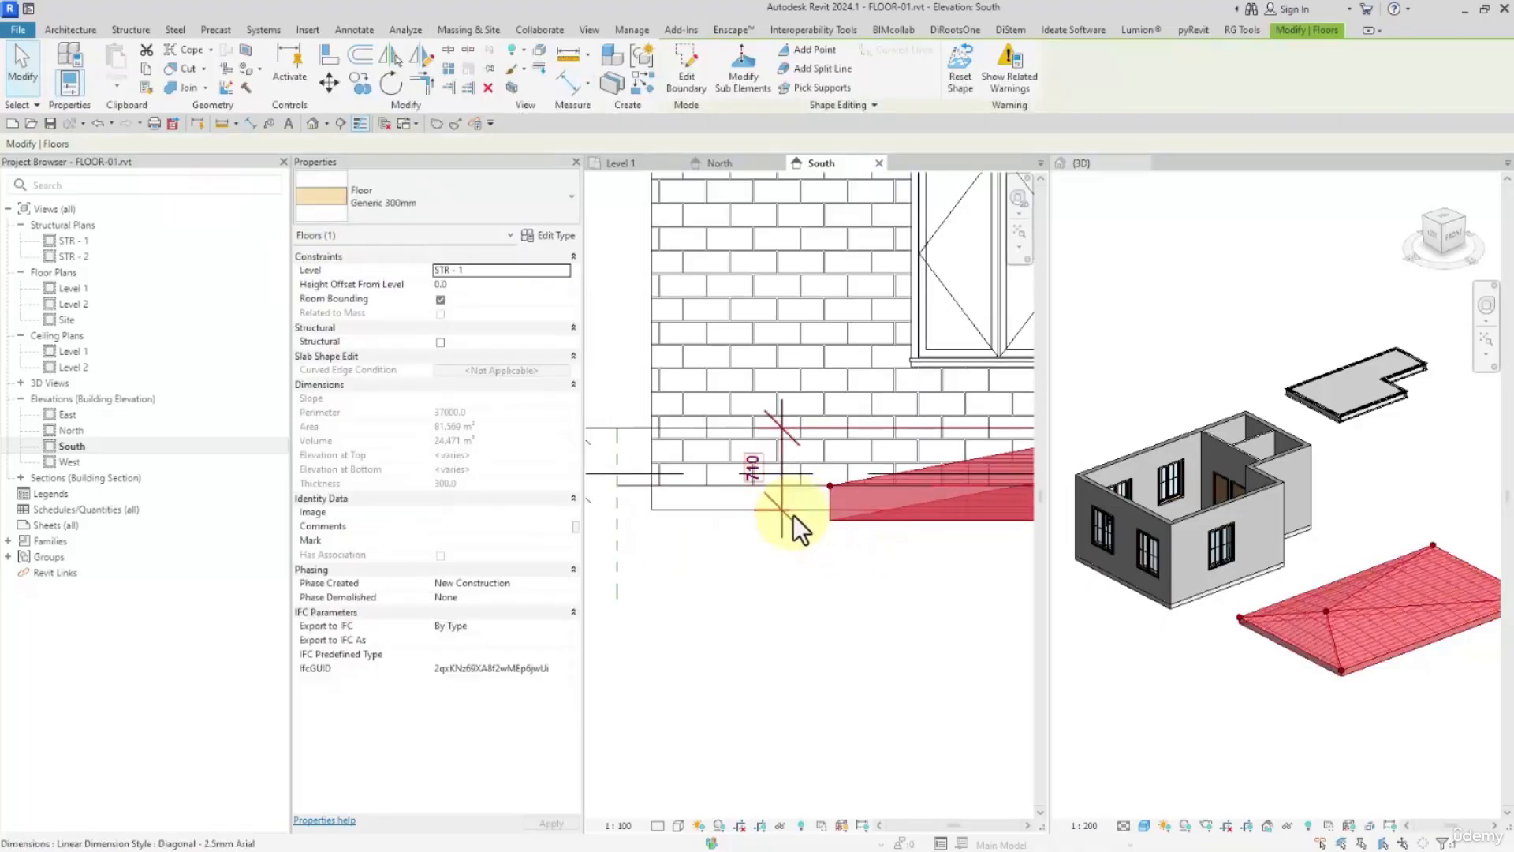
pyautogui.scroll(-3, 794, 514)
pyautogui.click(745, 571)
pyautogui.moveTo(644, 566); pyautogui.dragTo(726, 561, button='middle')
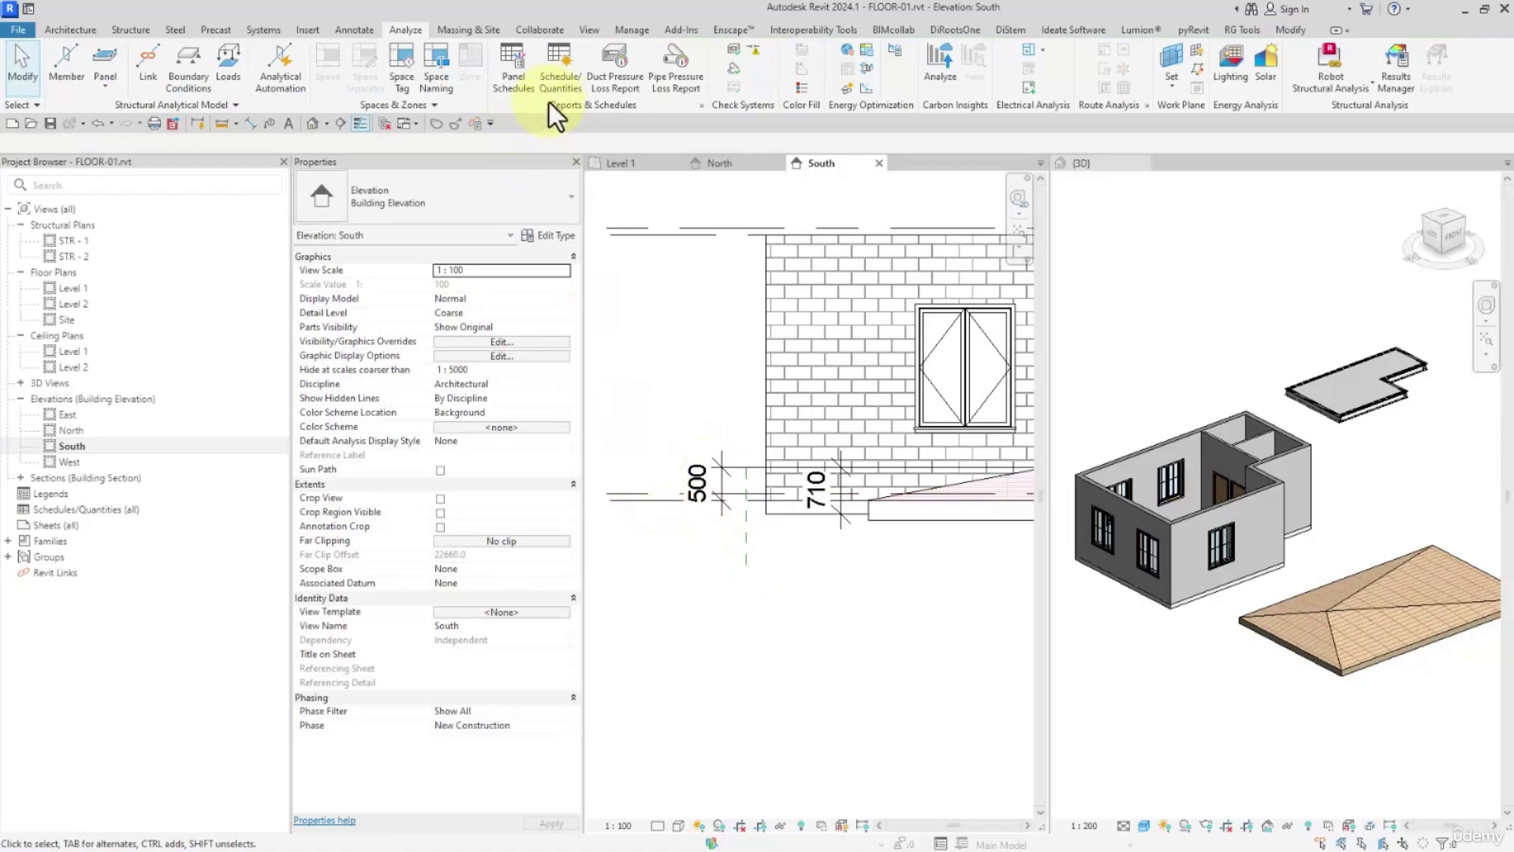
# Dimension the height from Level 1 to the floor's raised point, placed beside the other two dimensions
pyautogui.click(250, 121)
pyautogui.click(639, 490)
pyautogui.moveTo(971, 486); pyautogui.dragTo(855, 504, button='middle')
pyautogui.click(929, 487)
pyautogui.moveTo(635, 604); pyautogui.dragTo(778, 608, button='middle')
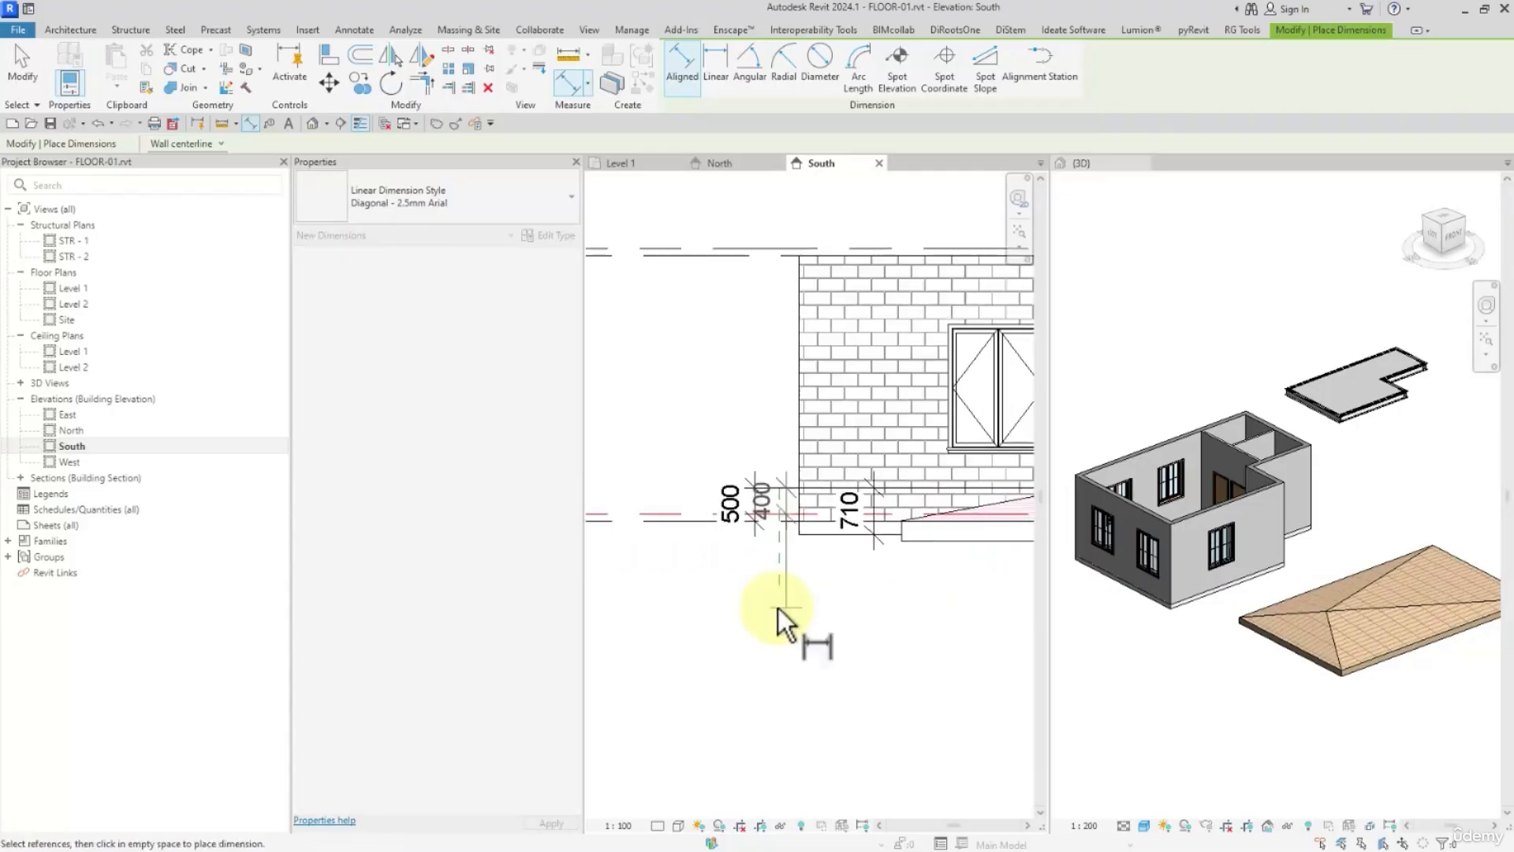
pyautogui.click(688, 593)
pyautogui.click(12, 82)
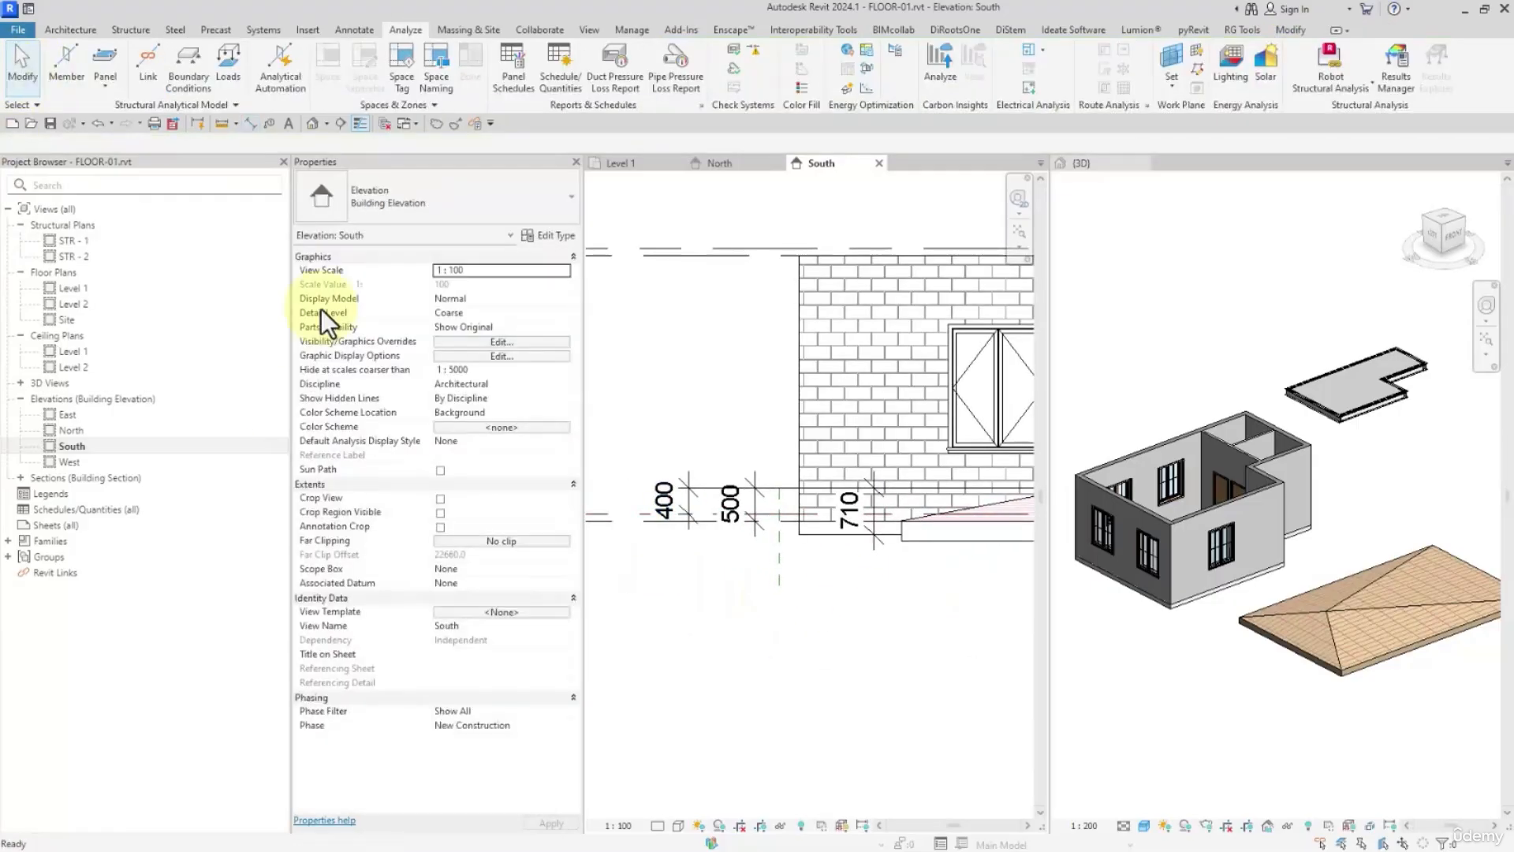
# Check the raised point's elevation in the Level 1 plan with Modify Sub Elements
pyautogui.click(623, 162)
pyautogui.click(799, 438)
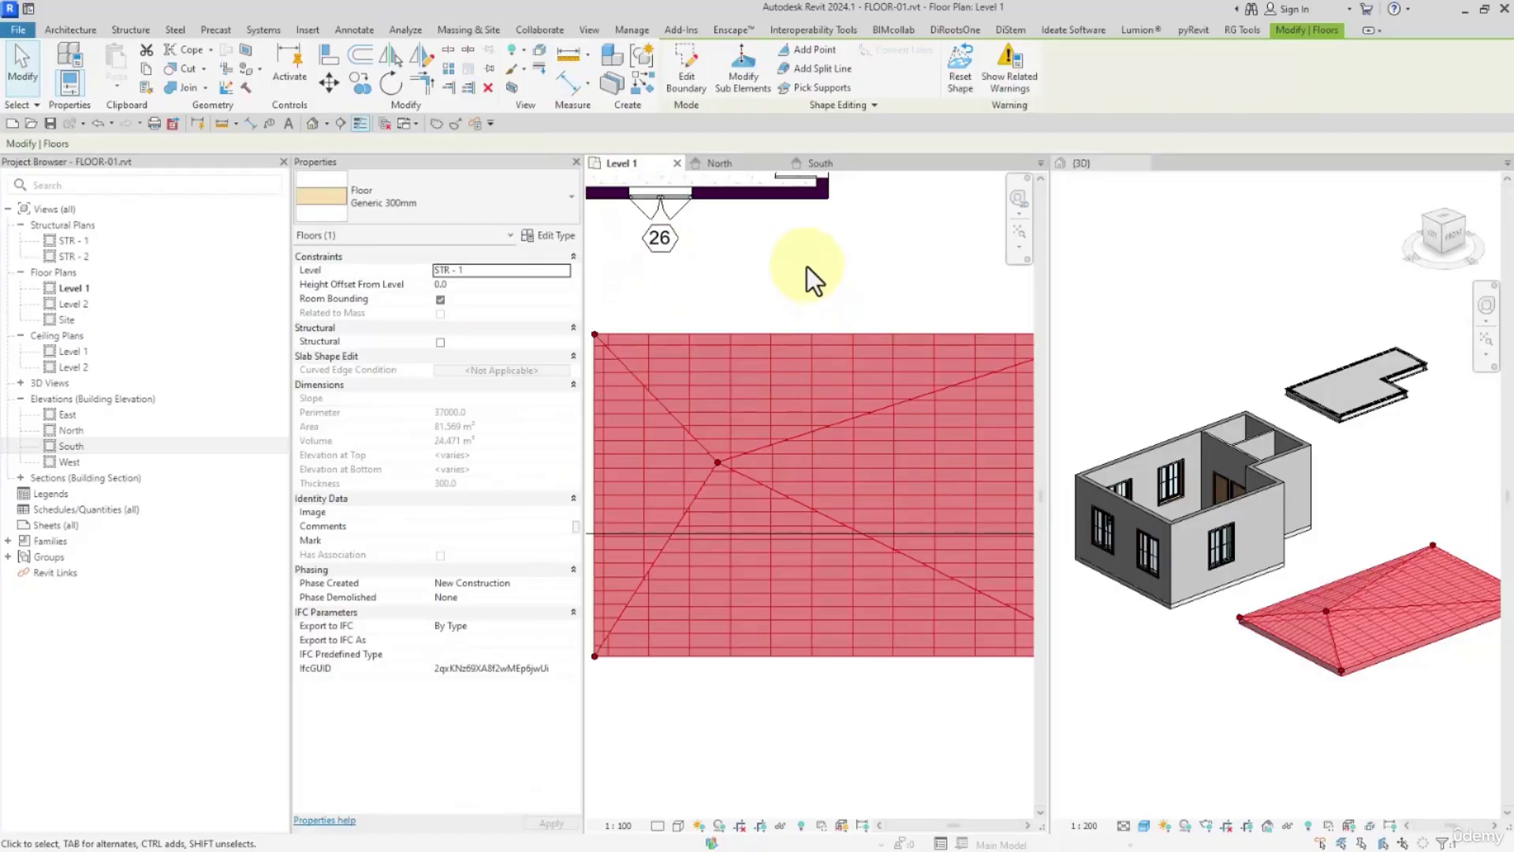
pyautogui.click(743, 75)
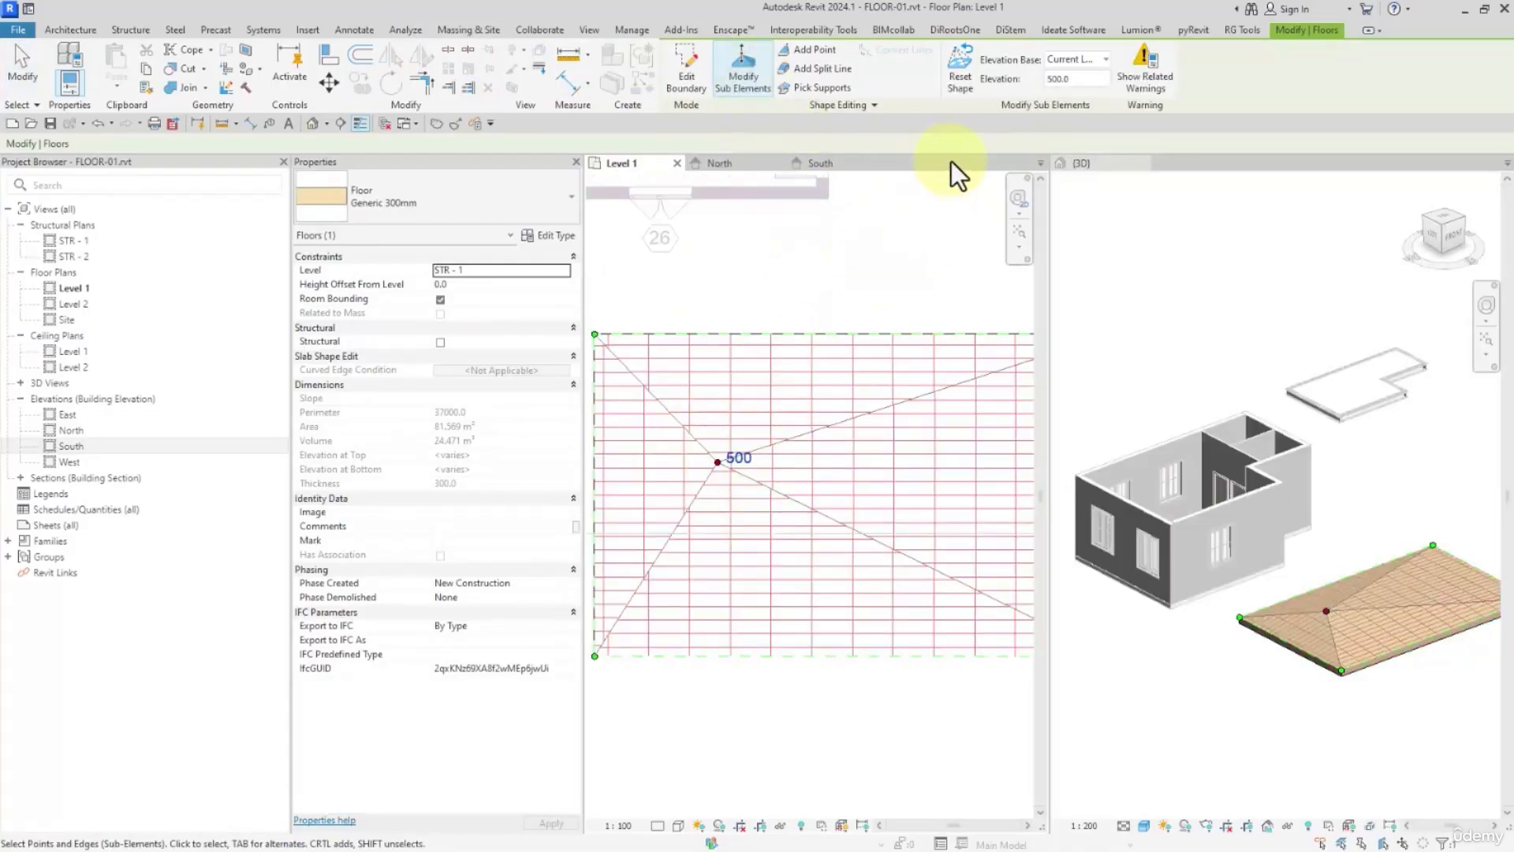
pyautogui.click(1057, 79)
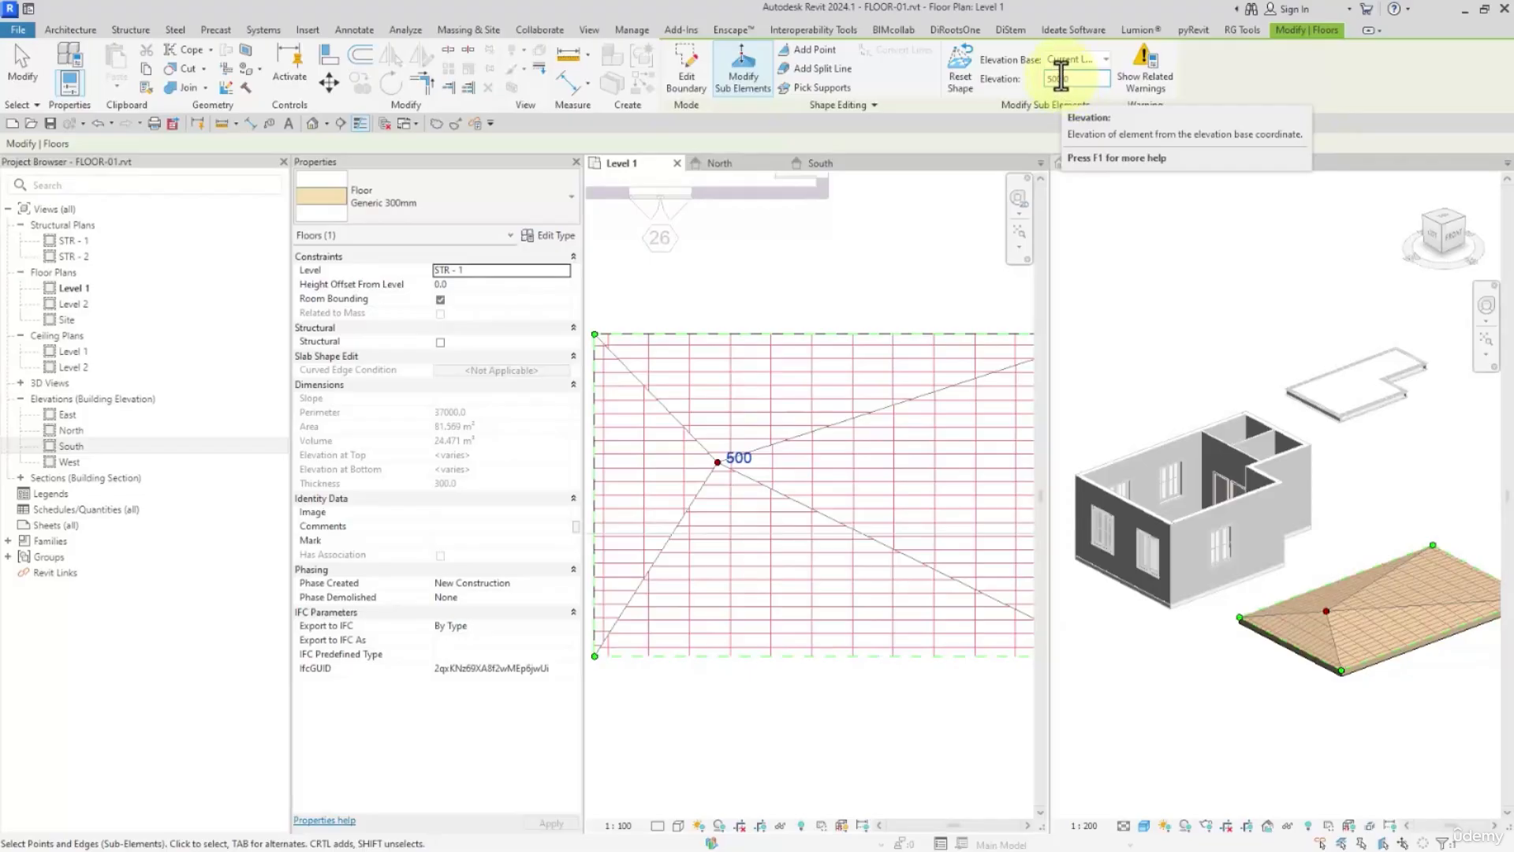
# Reset the tiled floor's shape, deleting the invalidated dimensions, and view the floor in the South elevation
pyautogui.click(960, 75)
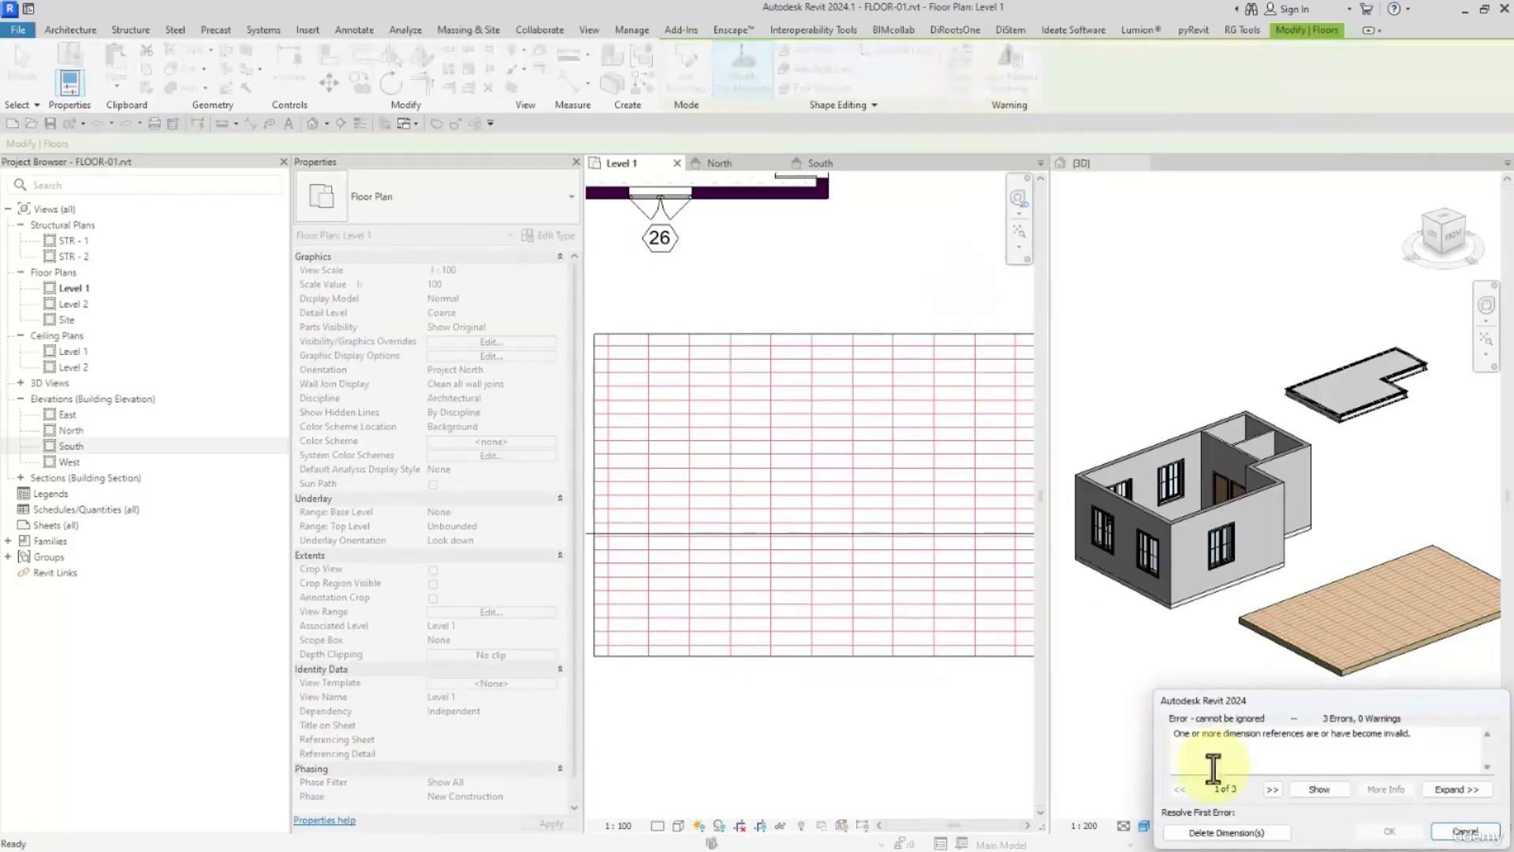
pyautogui.click(1229, 833)
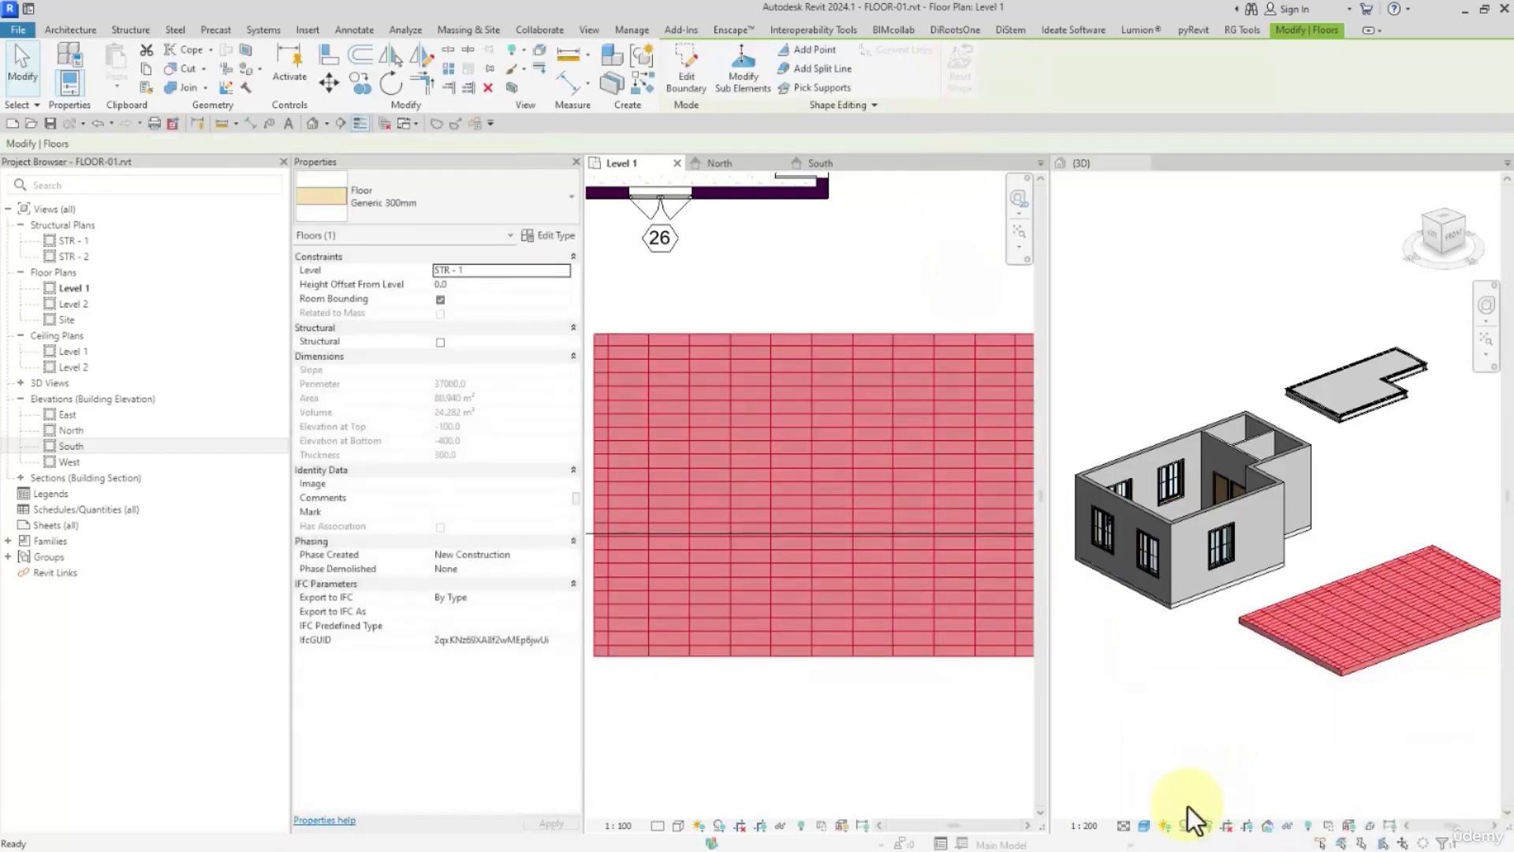
pyautogui.scroll(-1, 840, 623)
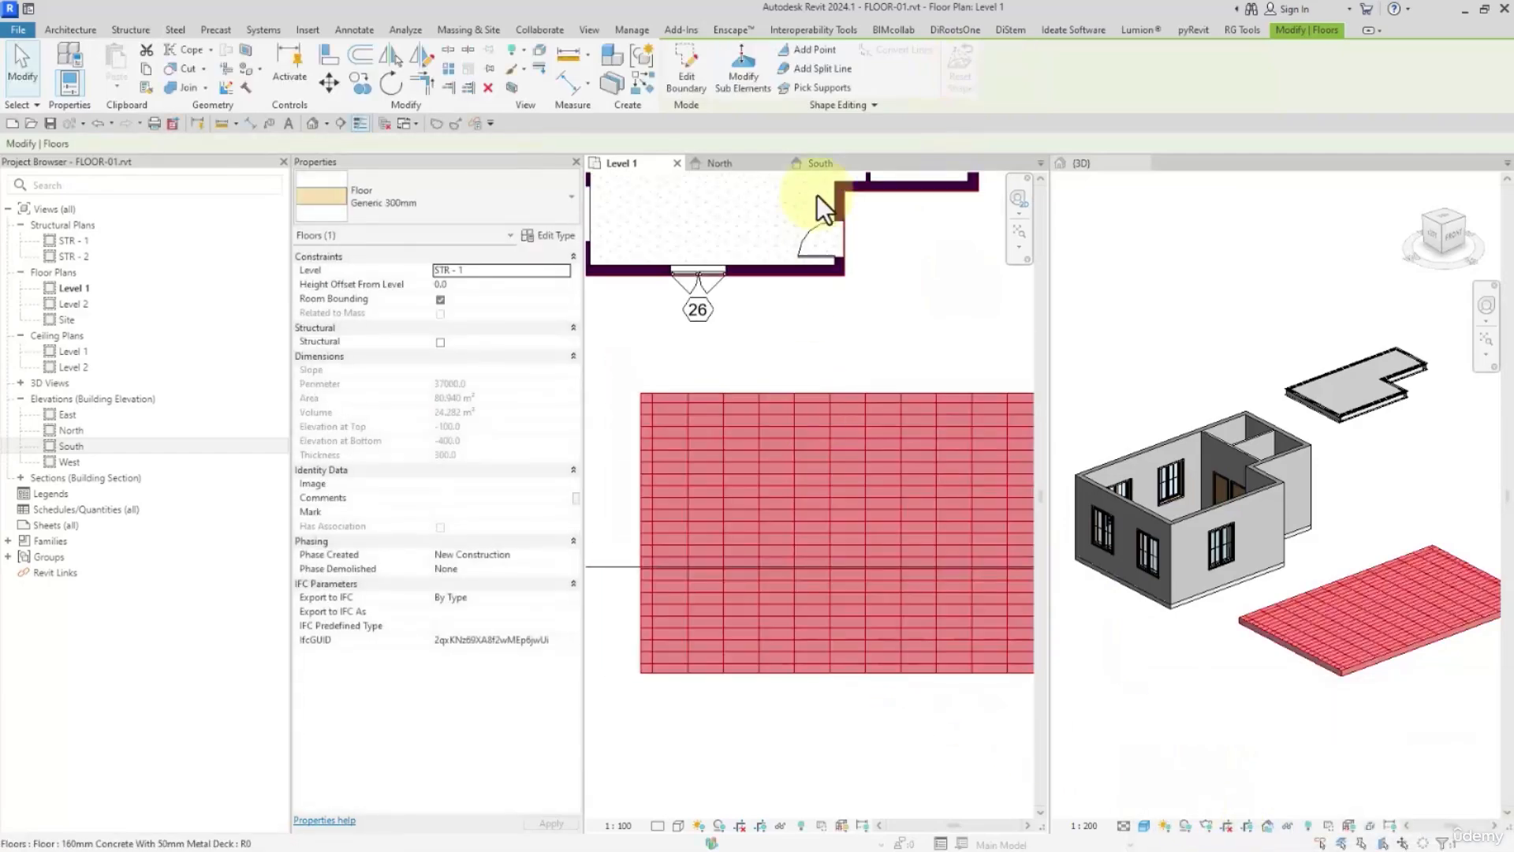
pyautogui.click(802, 52)
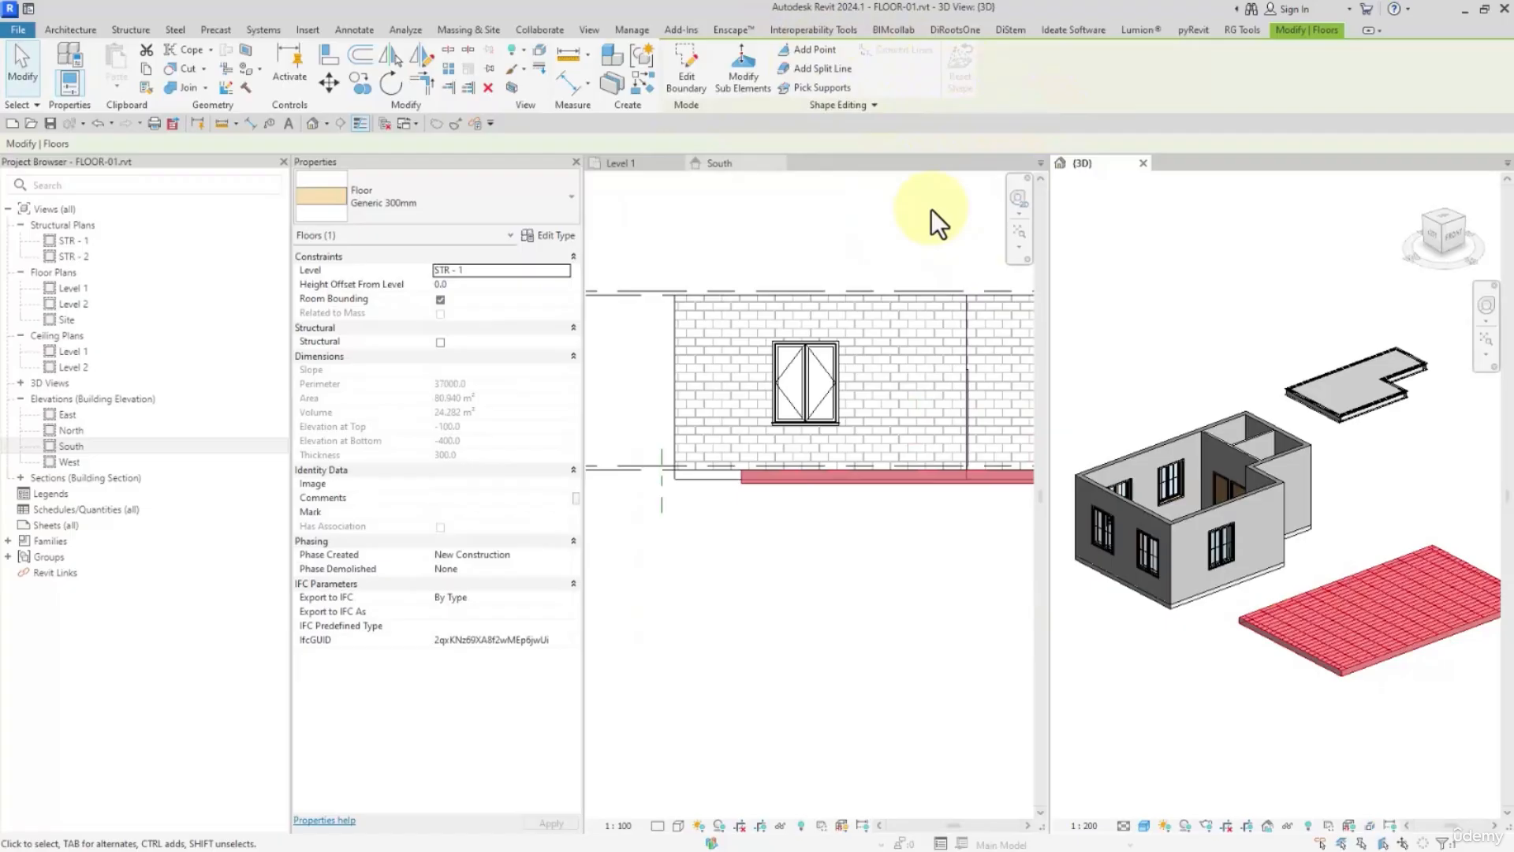
pyautogui.click(930, 209)
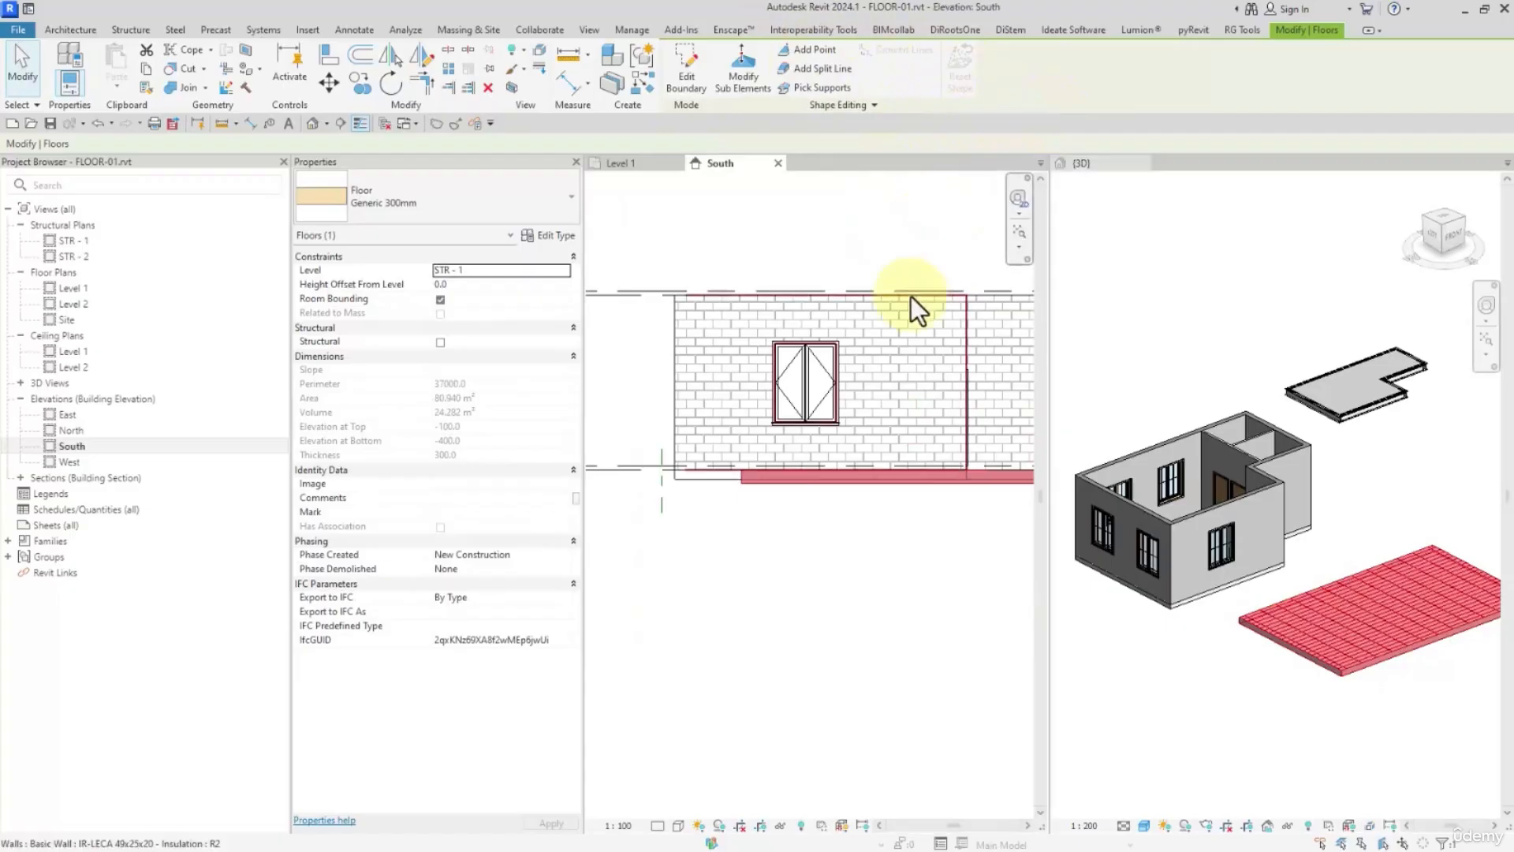
pyautogui.moveTo(875, 391); pyautogui.dragTo(854, 385, button='middle')
# In the Level 1 plan, set the tiled floor's Height Offset From Level to -500
pyautogui.click(620, 163)
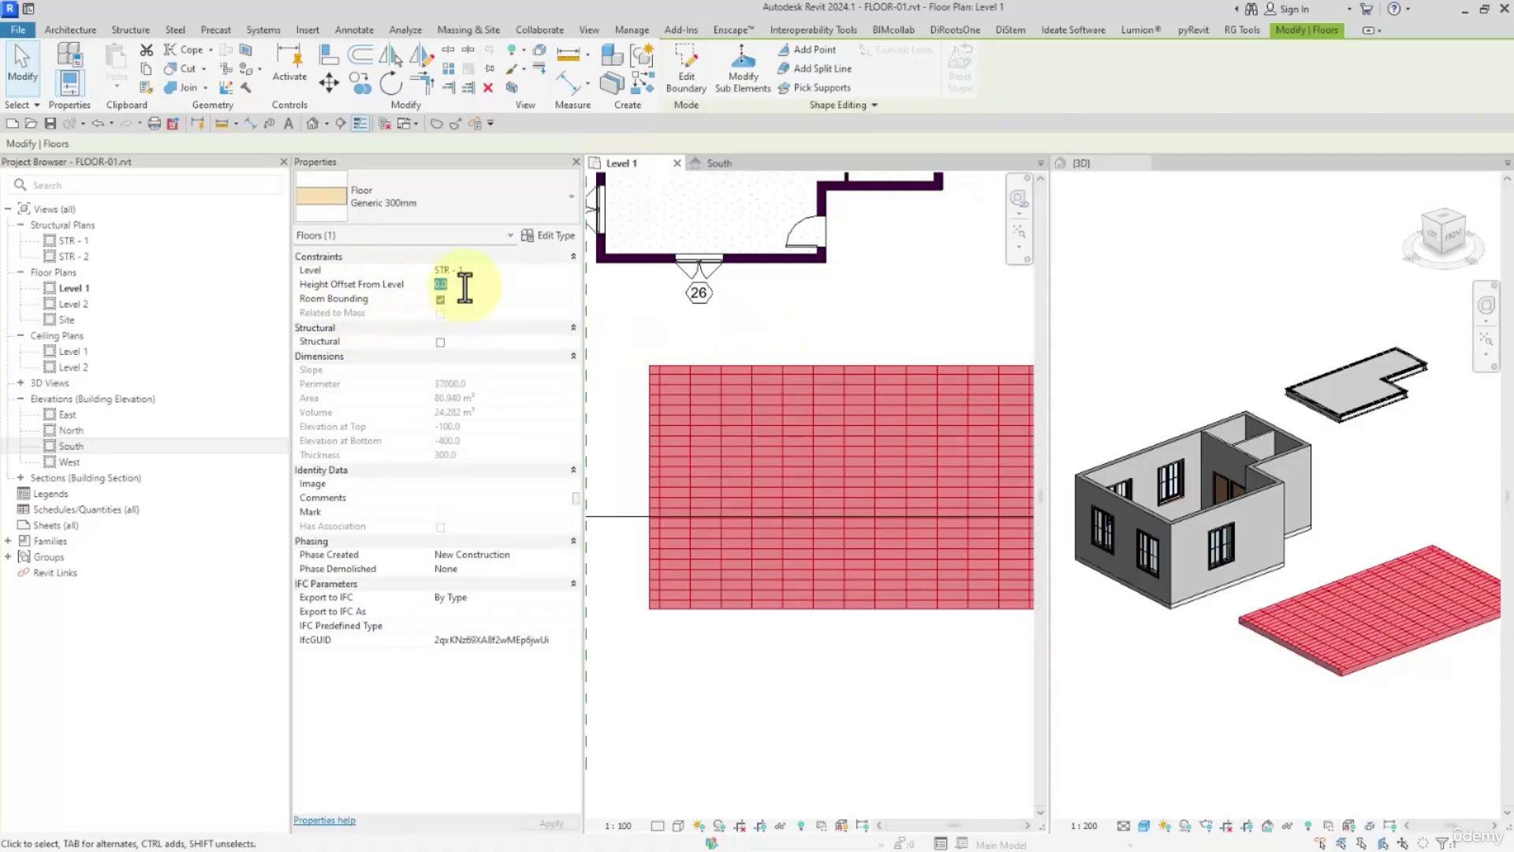
pyautogui.press('Return')
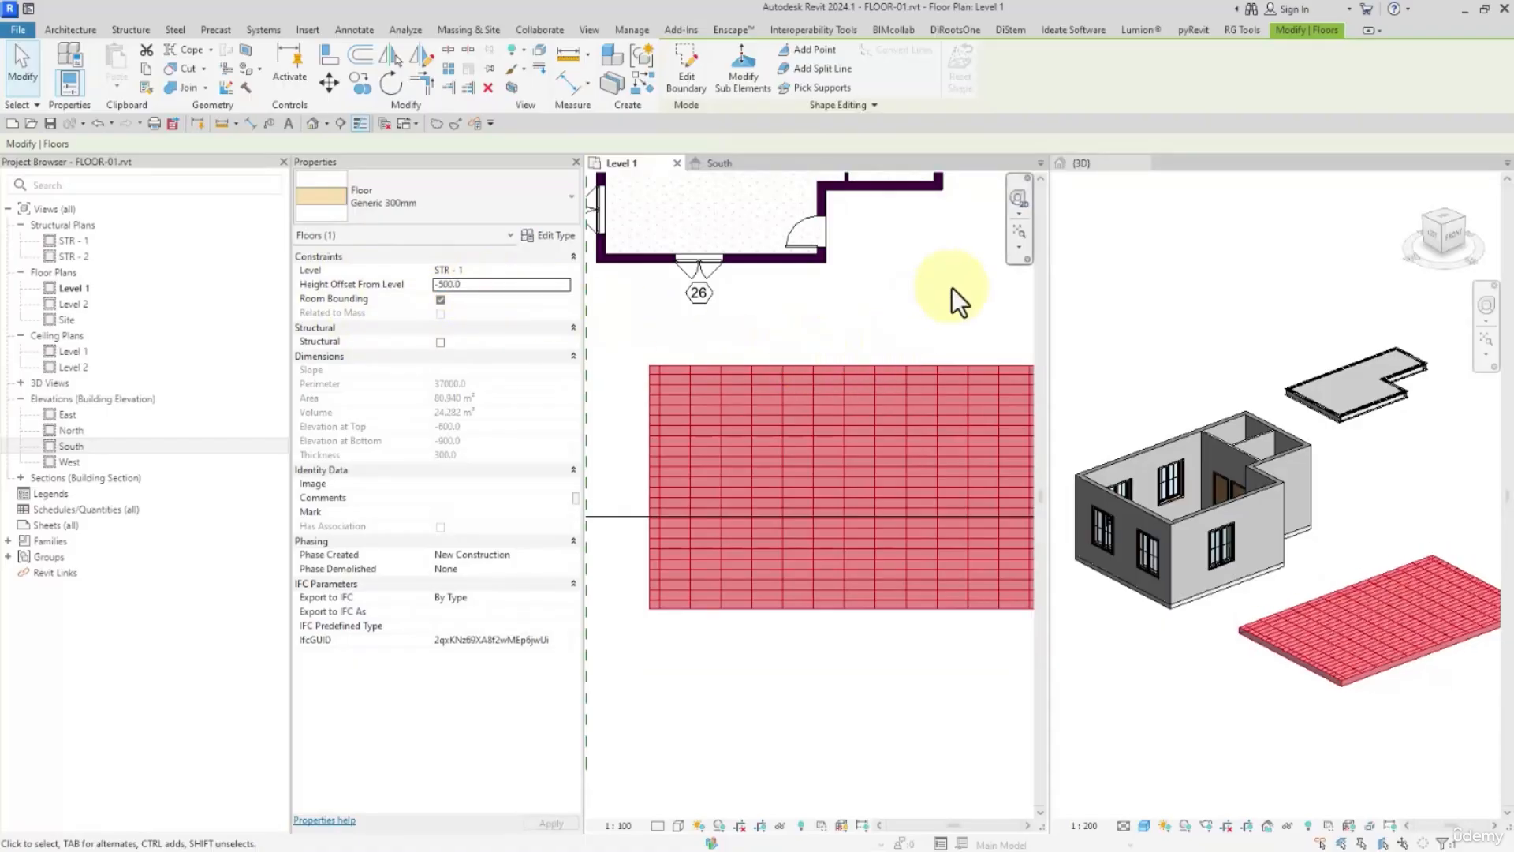
pyautogui.click(907, 329)
# Add a shape point near the tiled floor's upper-left corner, using Along Surface with a 500 offset from surface
pyautogui.click(857, 386)
pyautogui.scroll(-2, 854, 382)
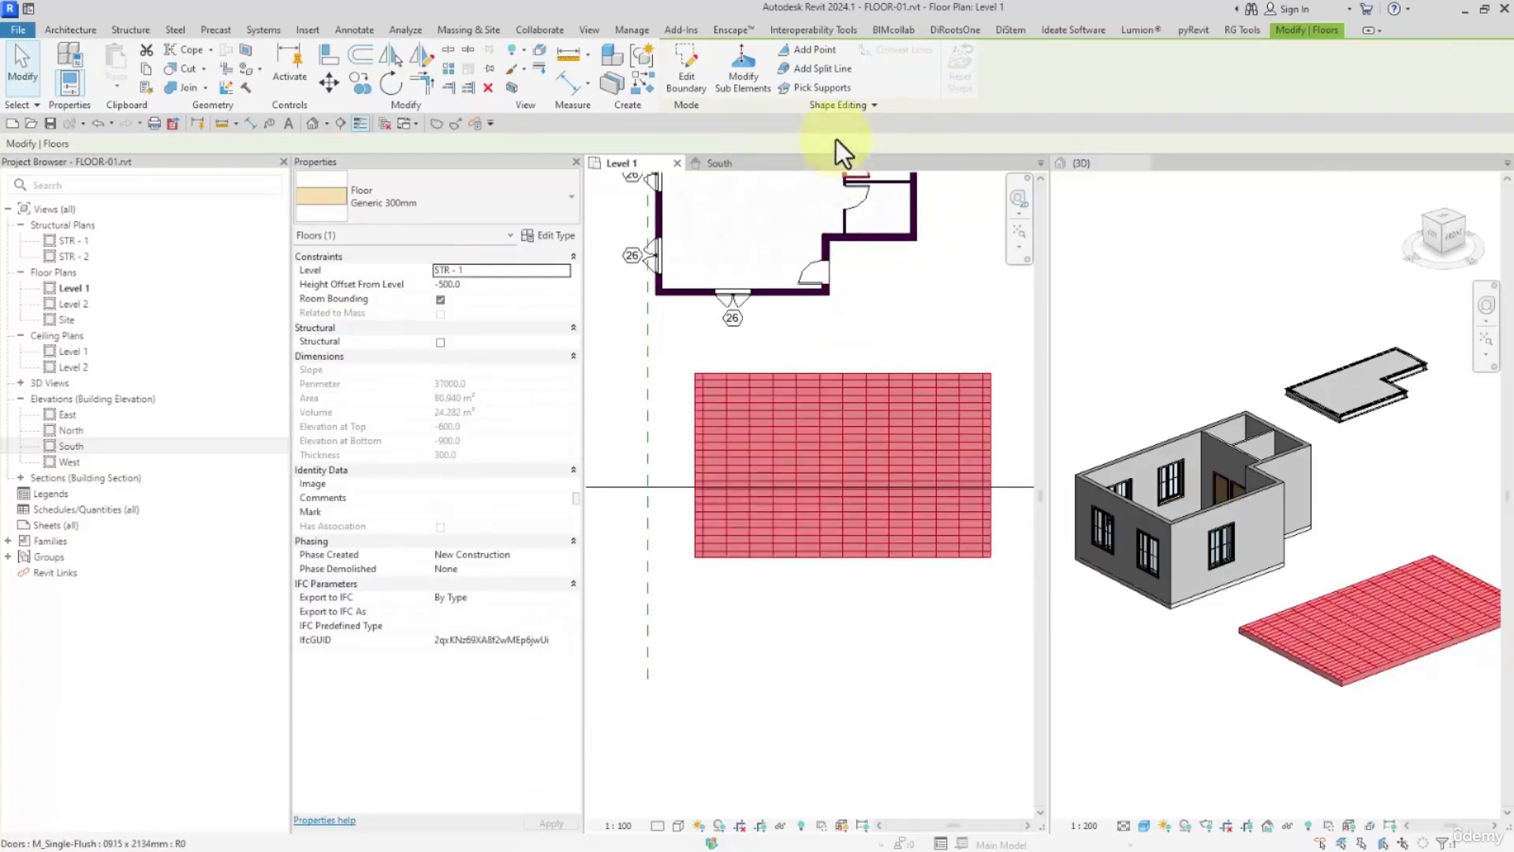
pyautogui.click(813, 49)
pyautogui.click(1007, 58)
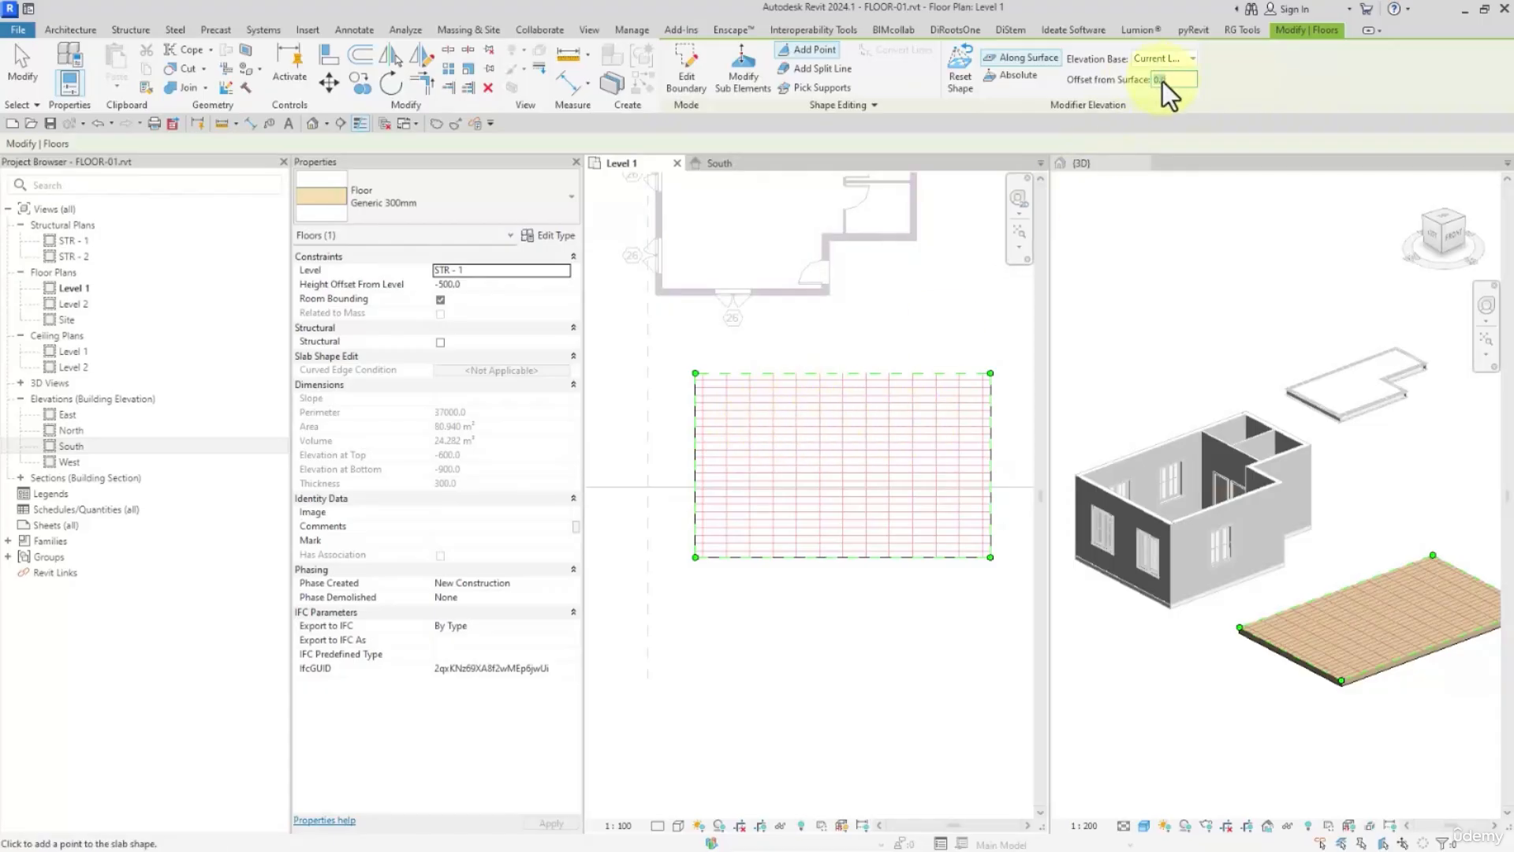
pyautogui.click(730, 411)
pyautogui.click(814, 485)
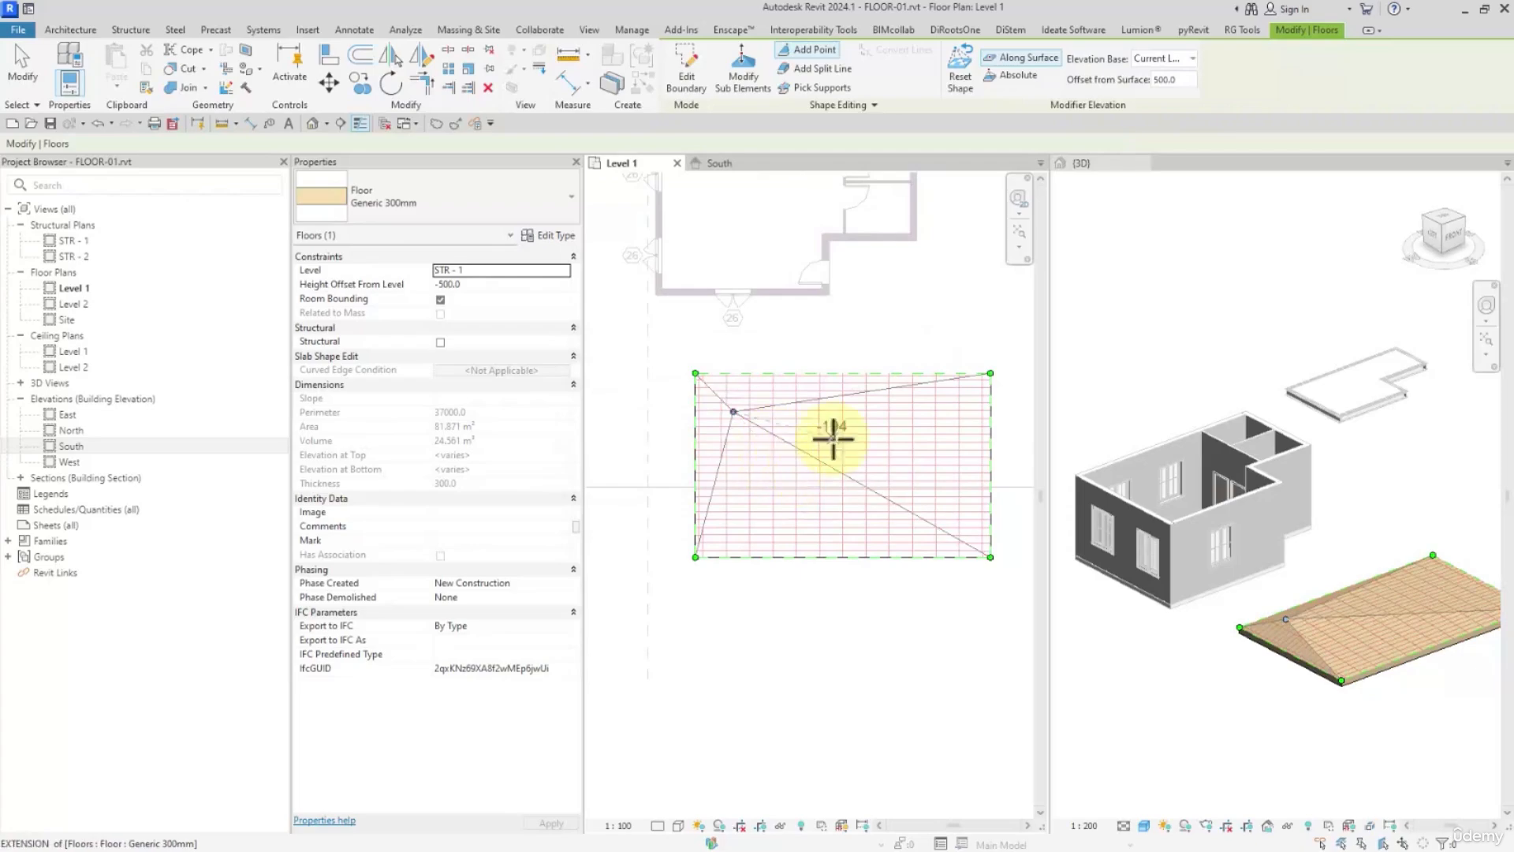
# Add a second shape point near the floor's right edge, using Absolute with an elevation of 500
pyautogui.click(1017, 75)
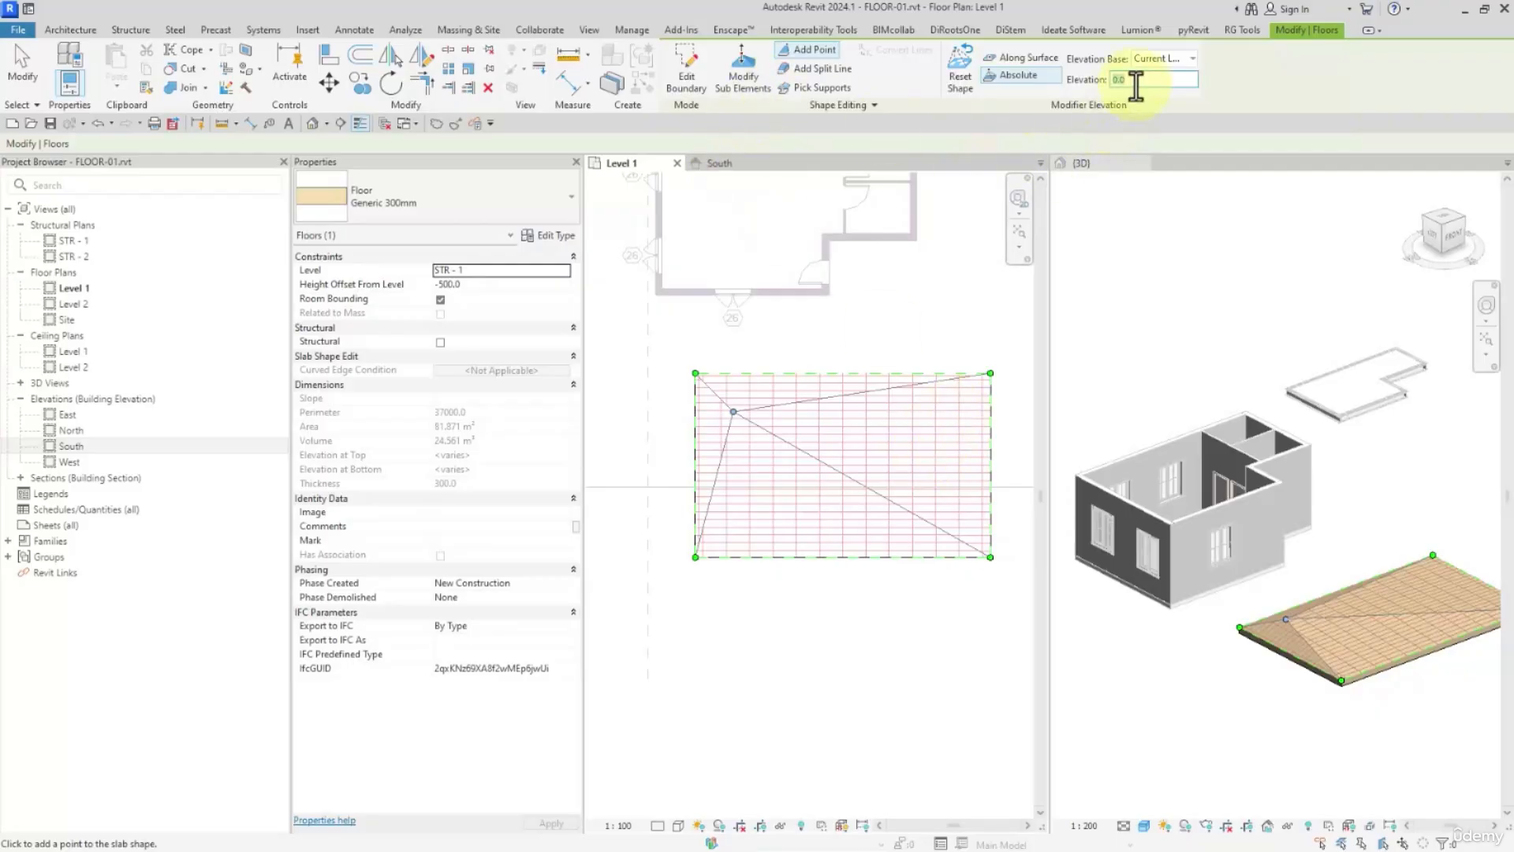
pyautogui.click(944, 443)
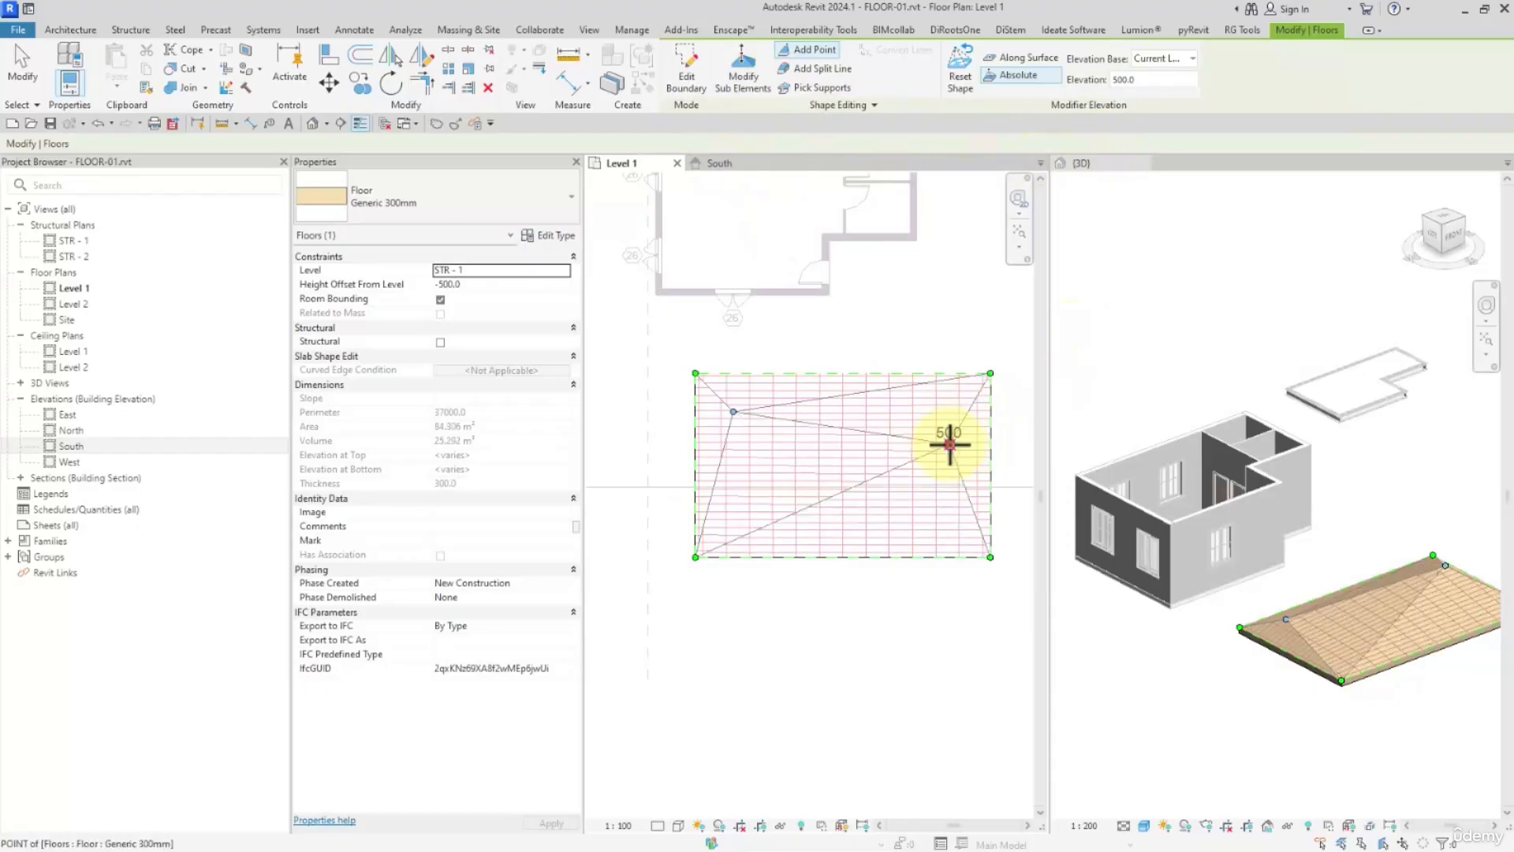
pyautogui.click(24, 70)
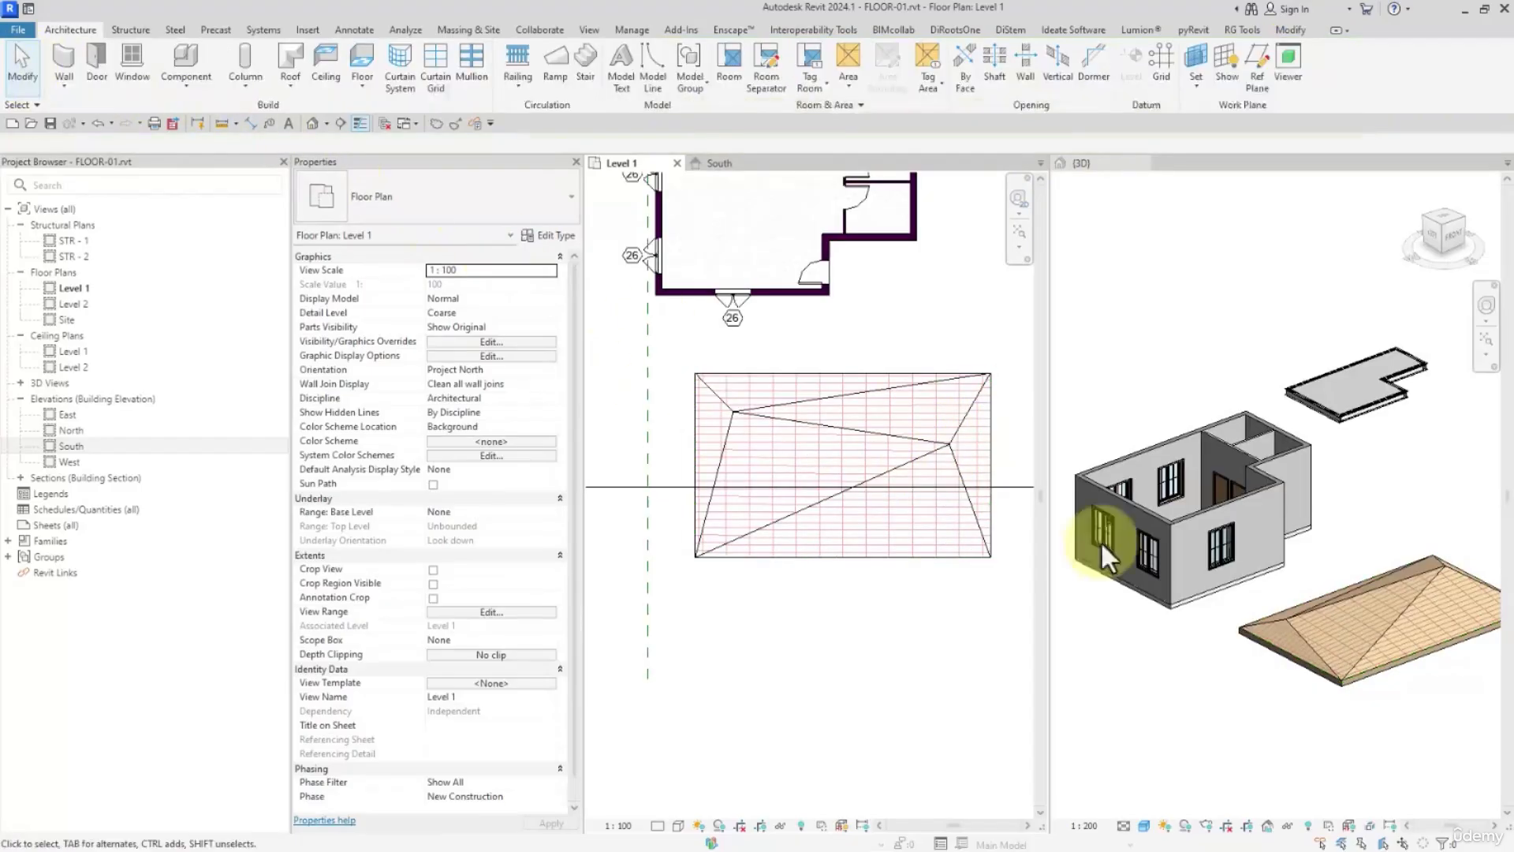
# Compare the heights of the floor's two points in the front view of the 3D model
pyautogui.click(1101, 541)
pyautogui.keyDown('shift'); pyautogui.moveTo(1390, 655); pyautogui.dragTo(1352, 649, button='middle'); pyautogui.keyUp('shift')
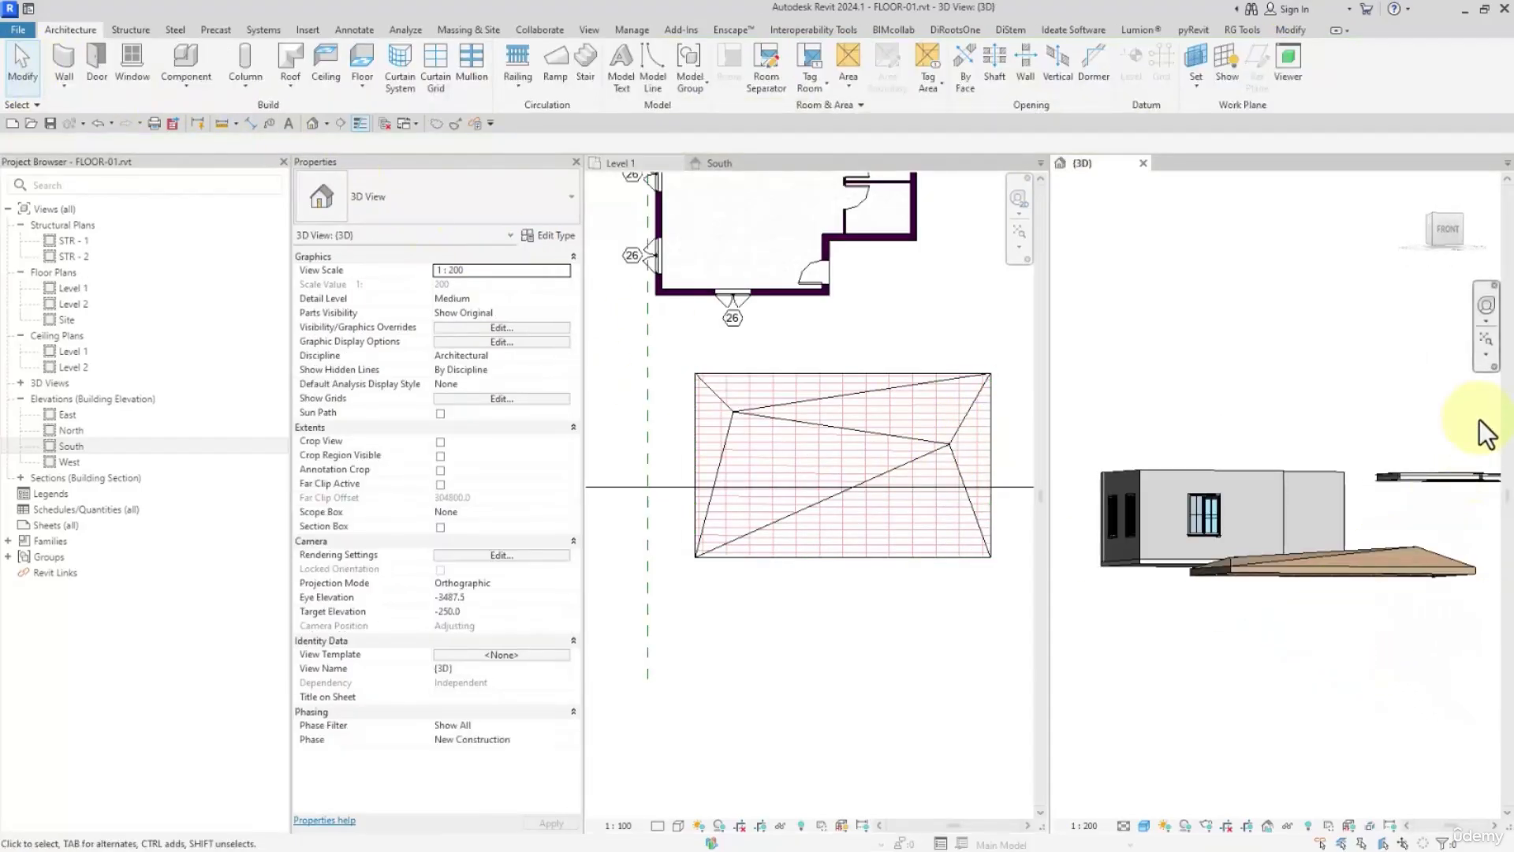
pyautogui.click(1447, 234)
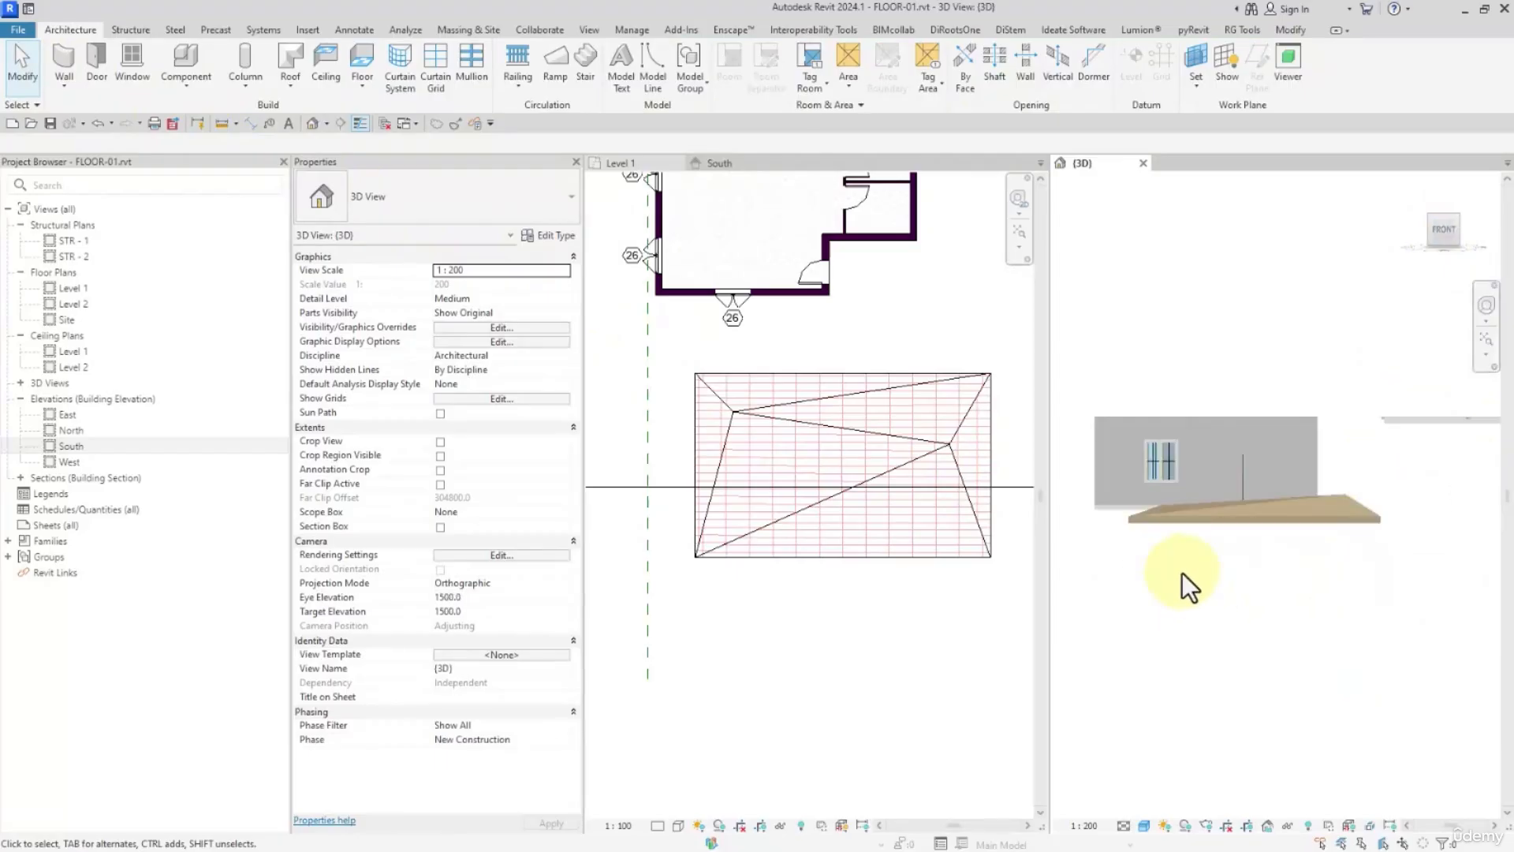
# Reset the tiled floor's shape to remove both added points
pyautogui.click(896, 393)
pyautogui.click(901, 397)
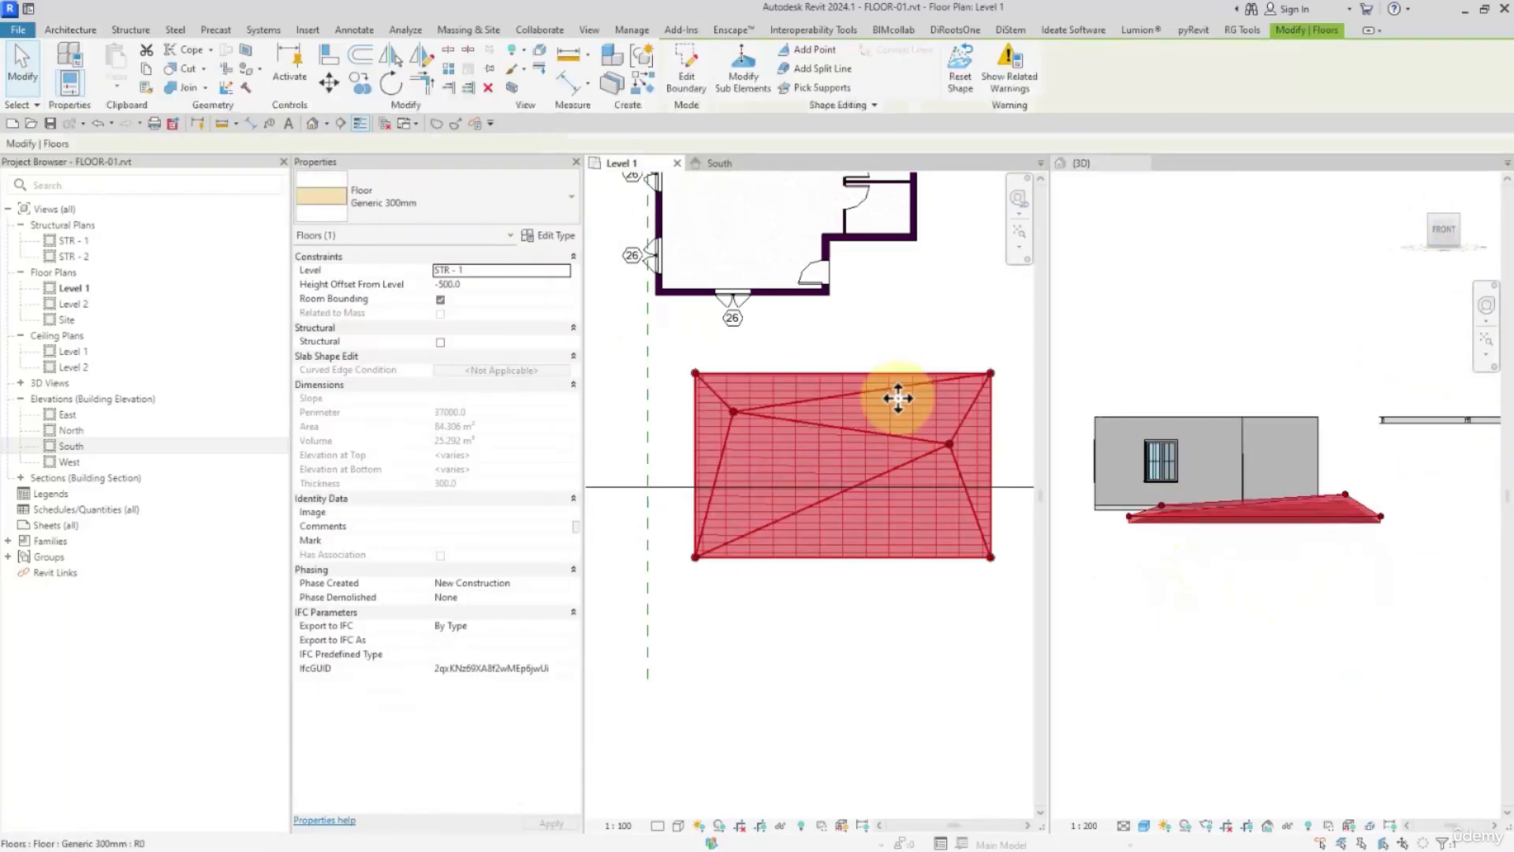
pyautogui.click(956, 83)
pyautogui.click(843, 391)
# Add a shape point near the middle of the tiled floor's left edge, using Along Surface with a 500 offset from surface
pyautogui.click(804, 50)
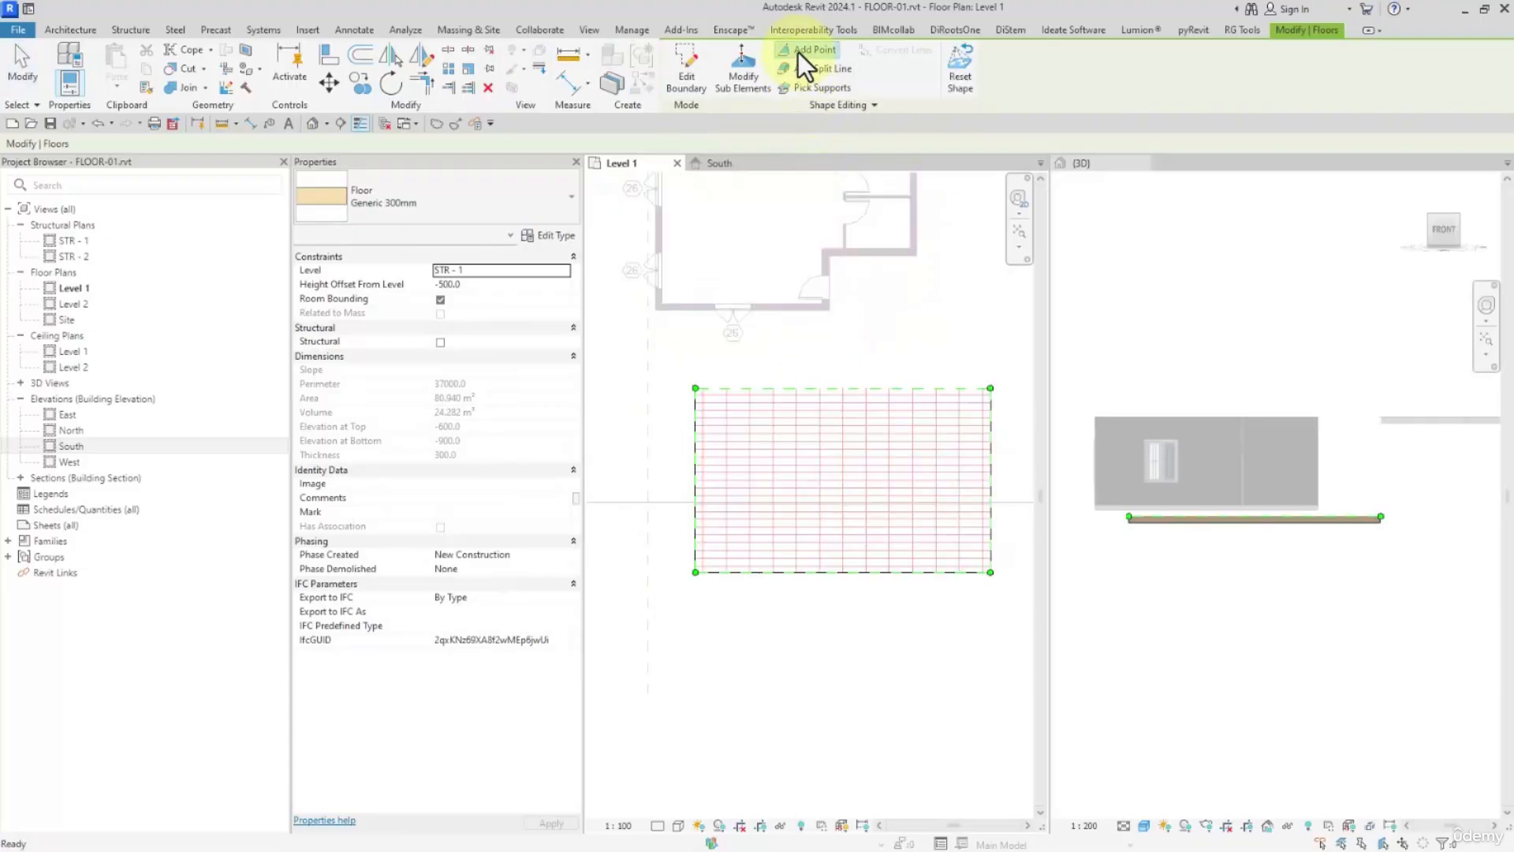
pyautogui.click(1008, 62)
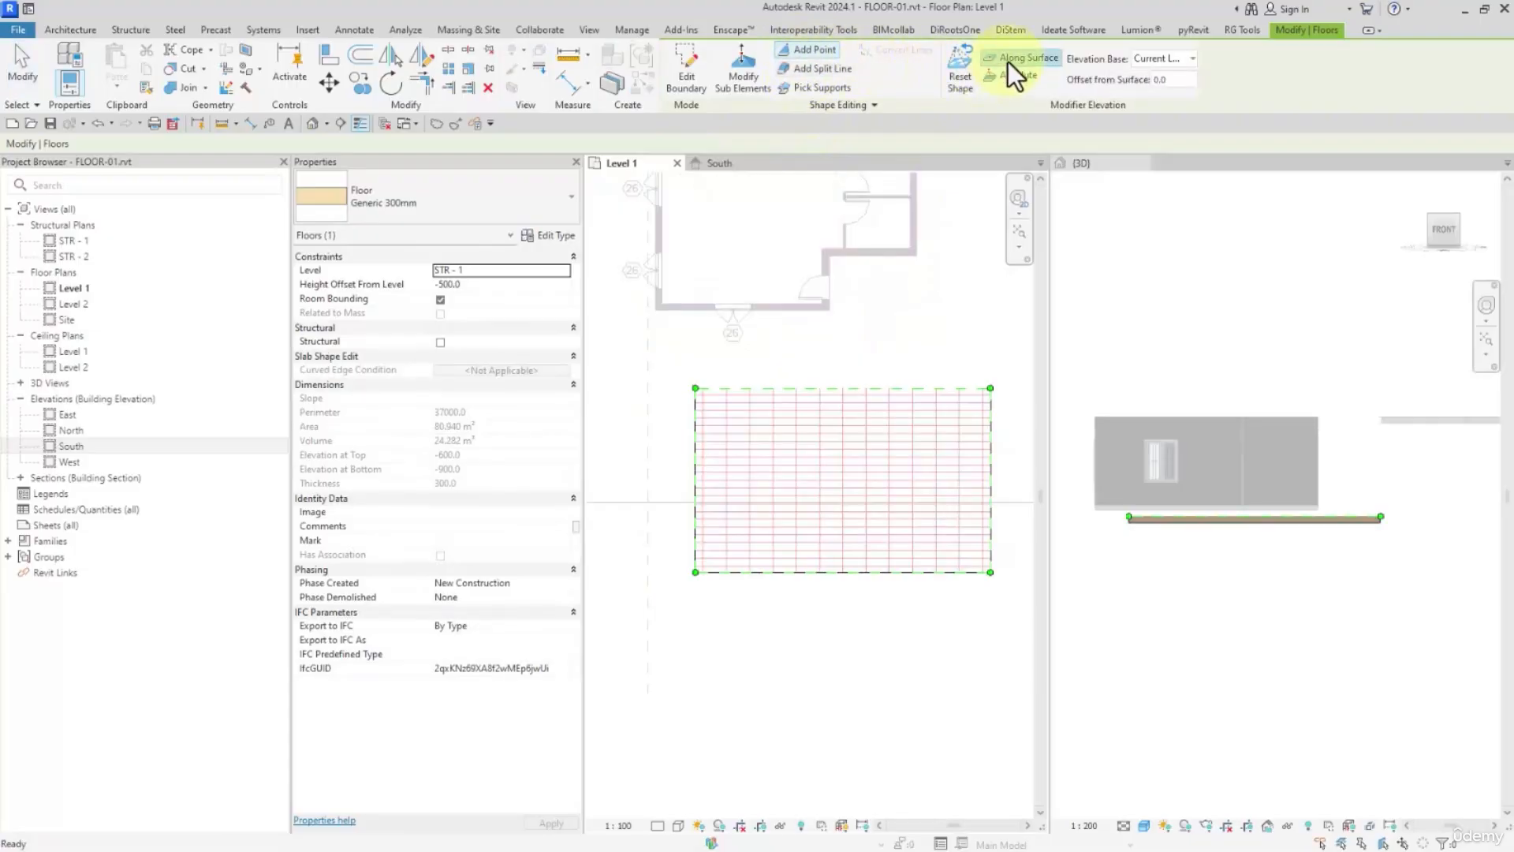
pyautogui.doubleClick(1173, 79)
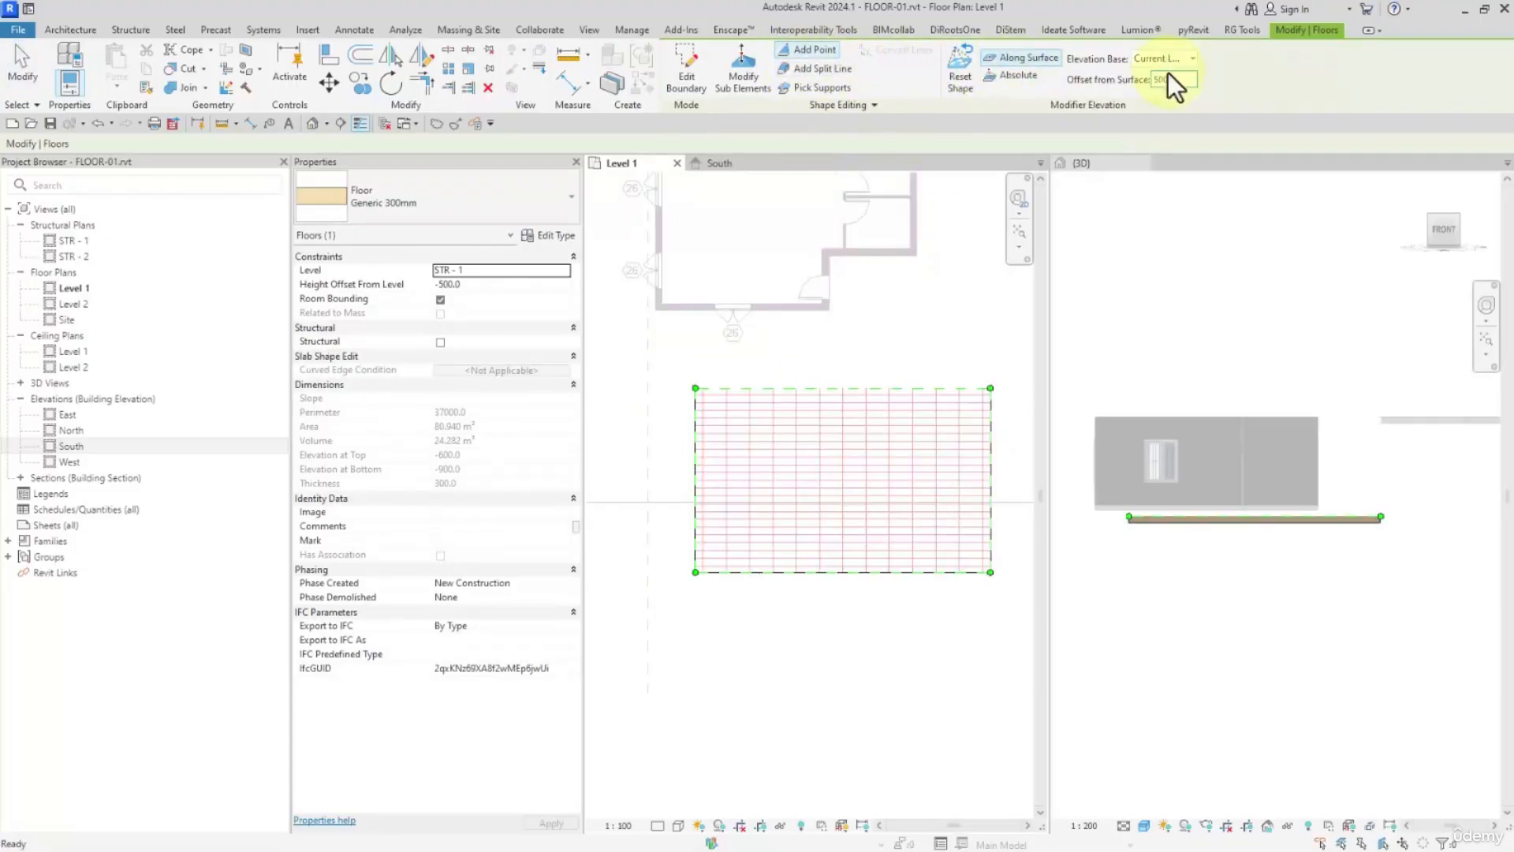
pyautogui.click(730, 473)
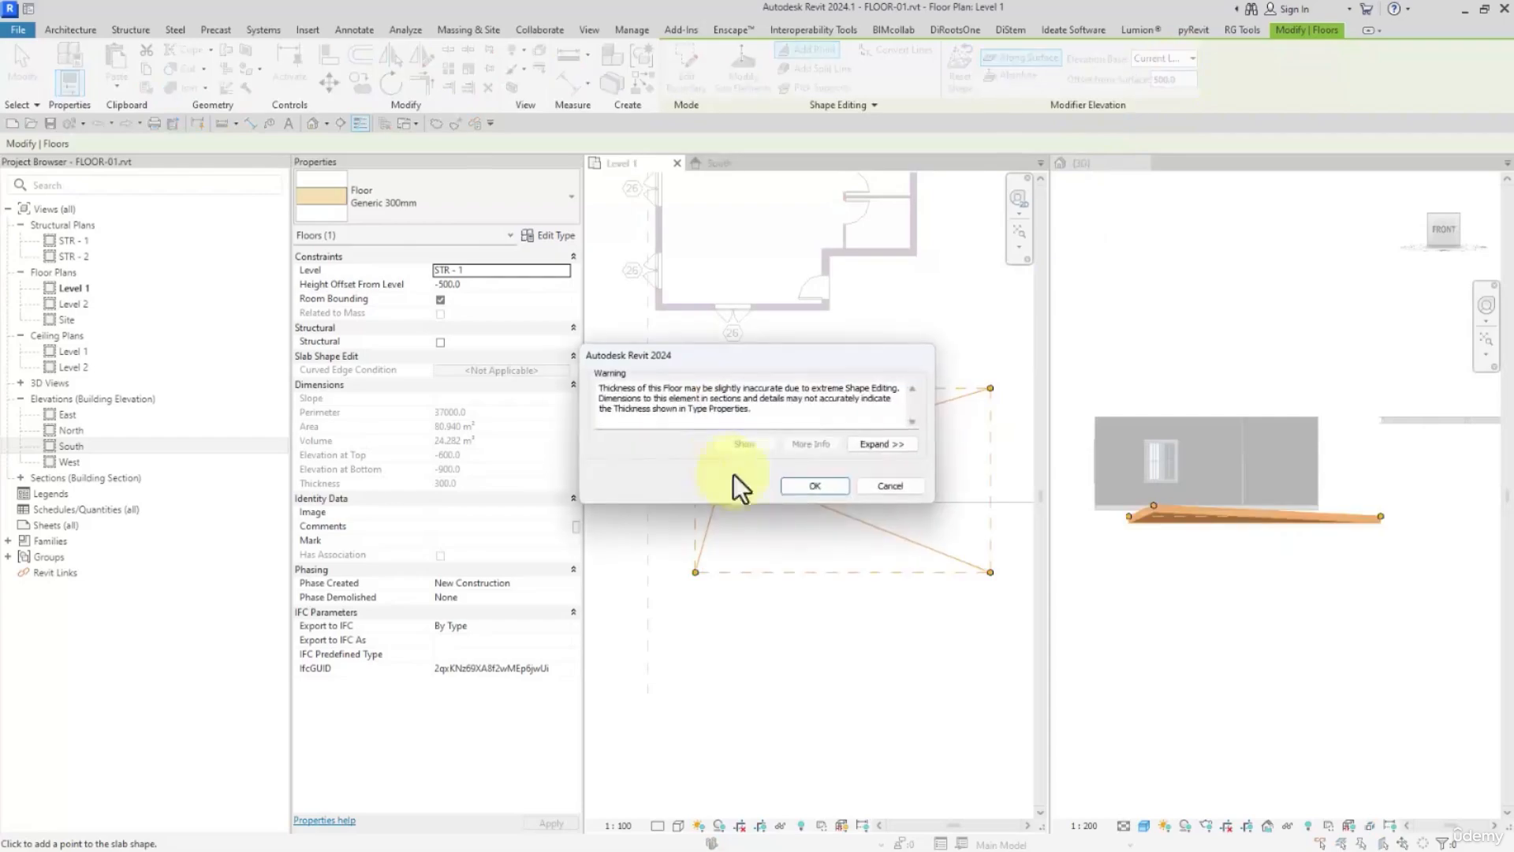
pyautogui.click(787, 485)
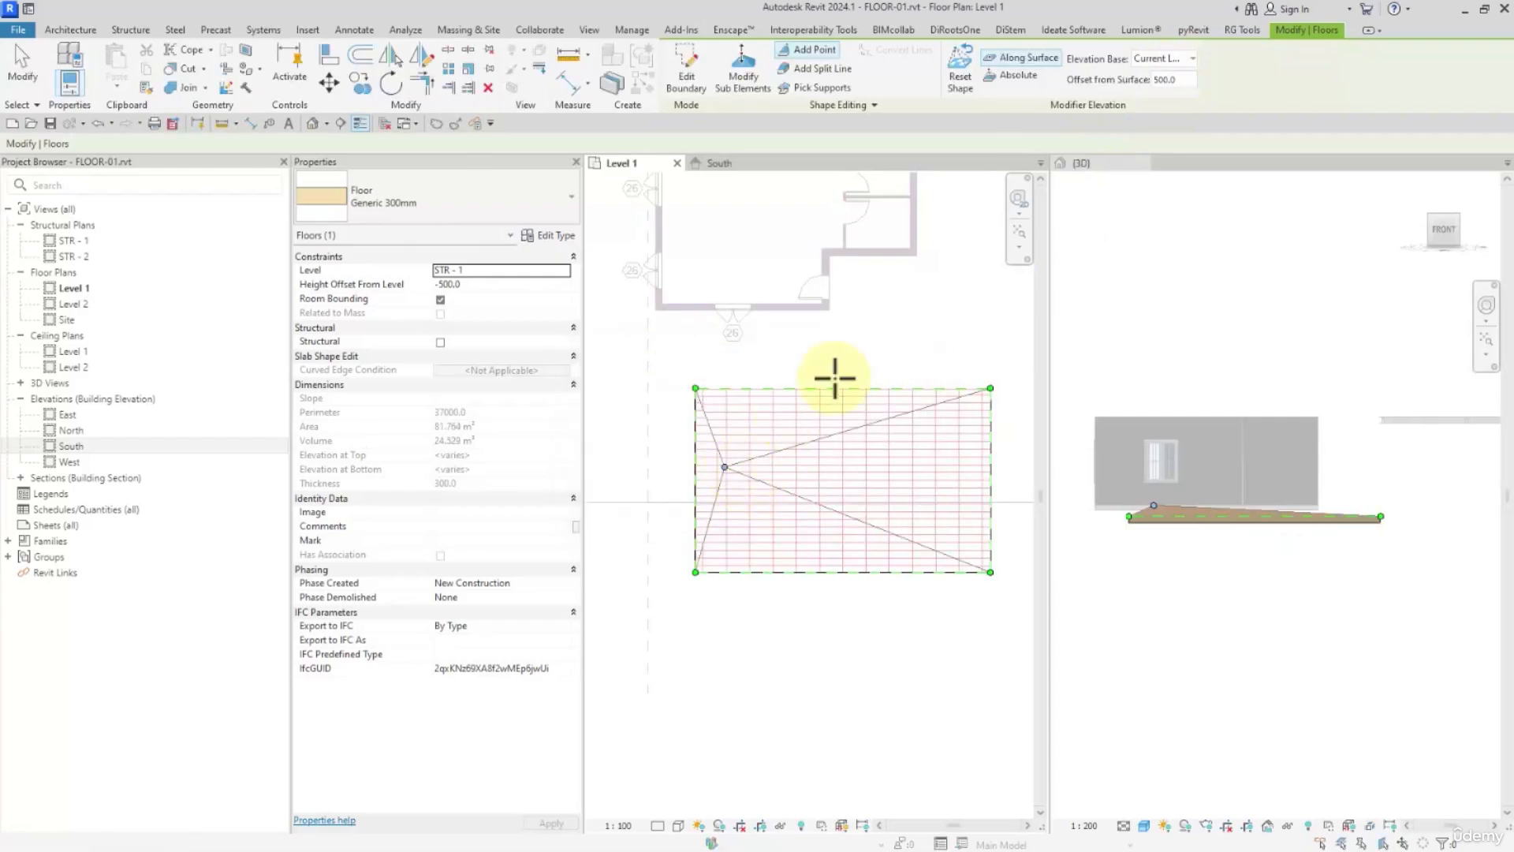
# Add a second shape point near the middle of the floor's right edge, using Absolute with an elevation of 500
pyautogui.click(1015, 76)
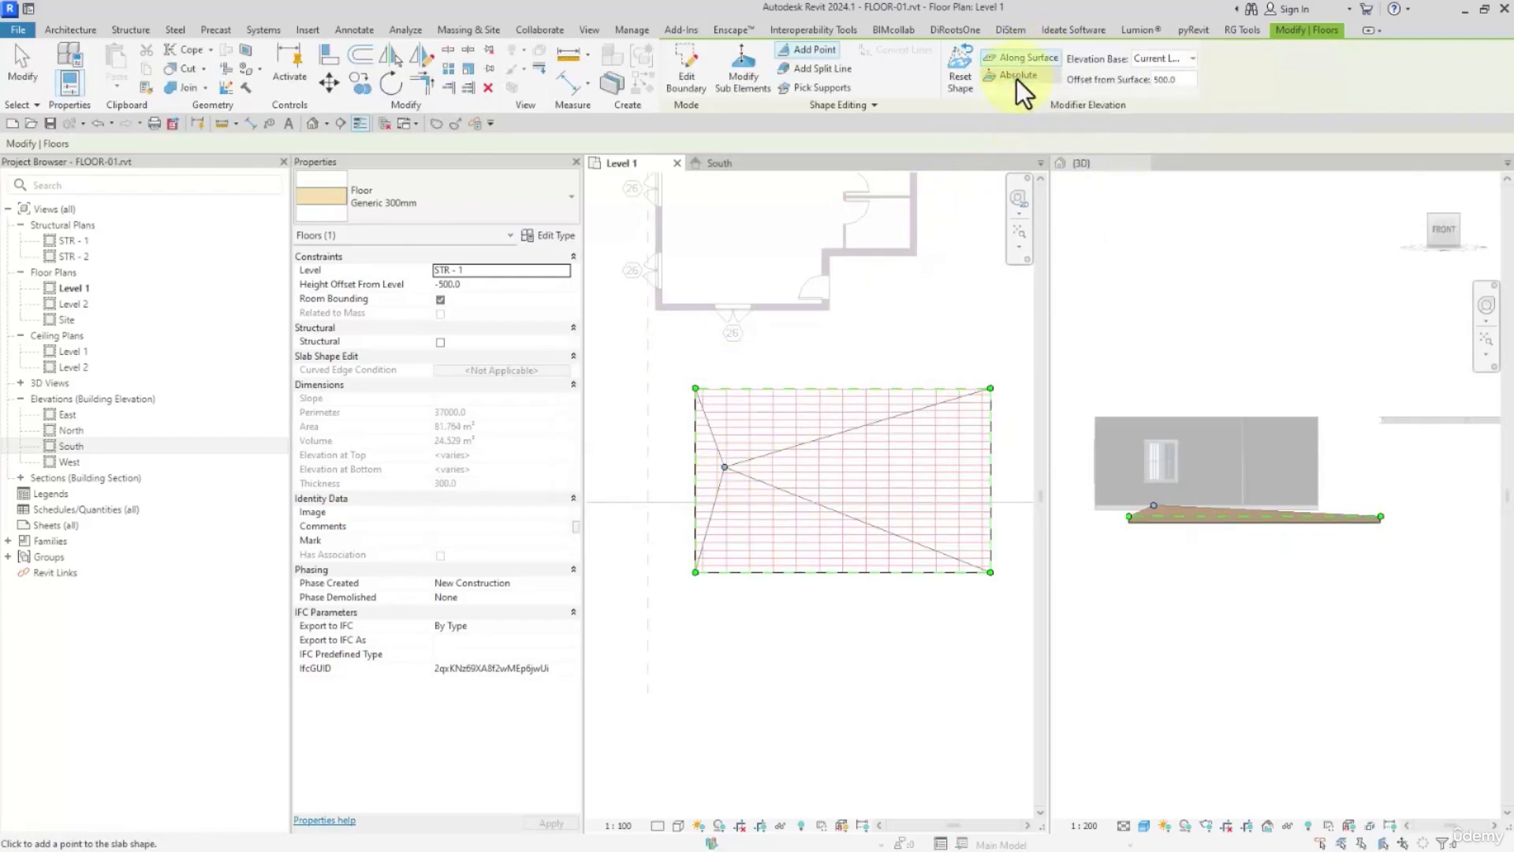
pyautogui.click(1130, 79)
pyautogui.write('50')
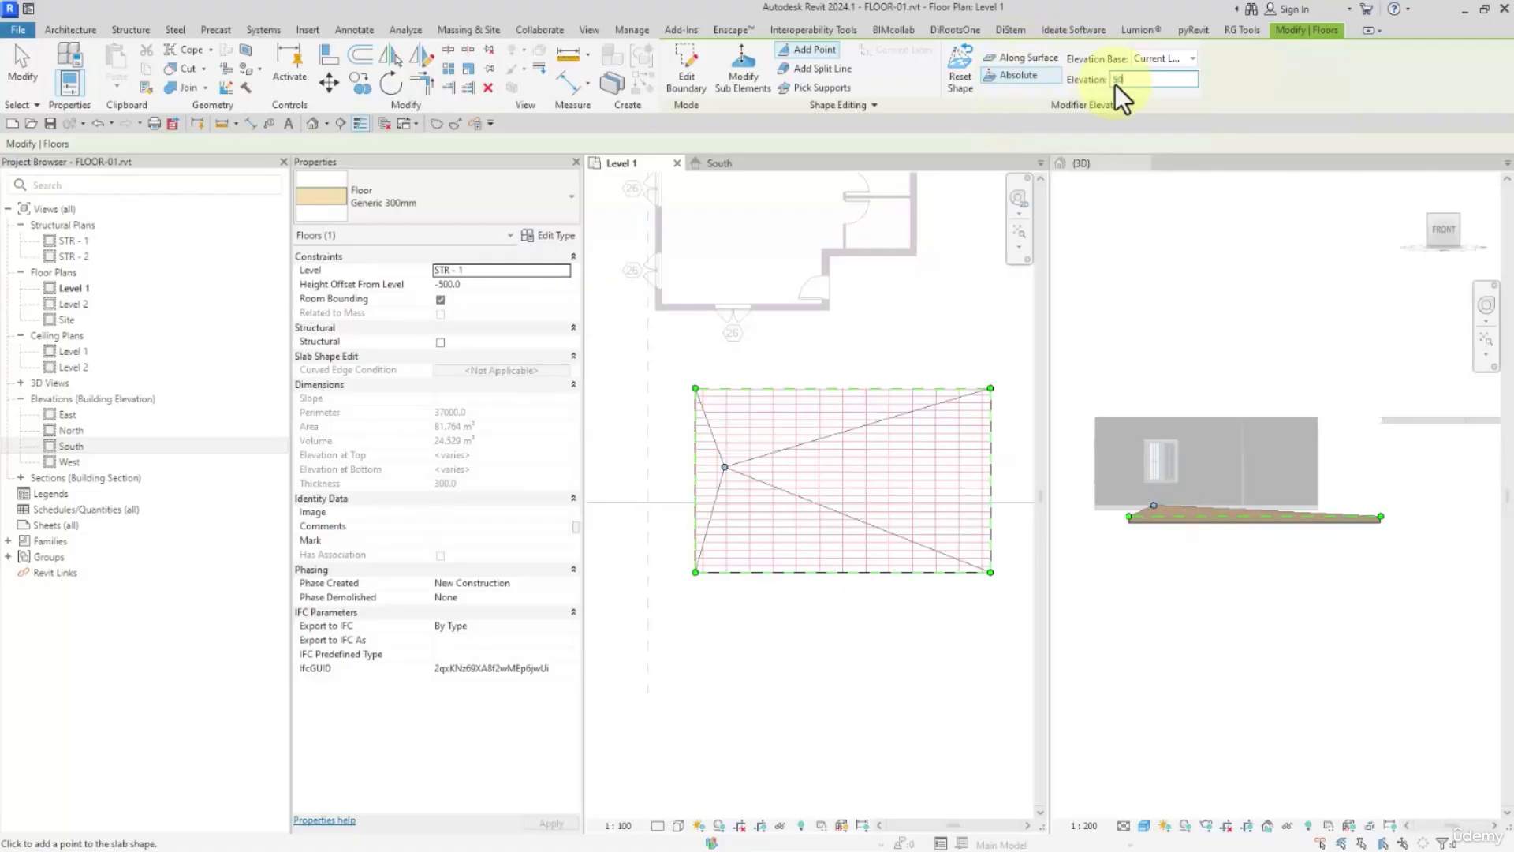
pyautogui.write('0')
pyautogui.press('Return')
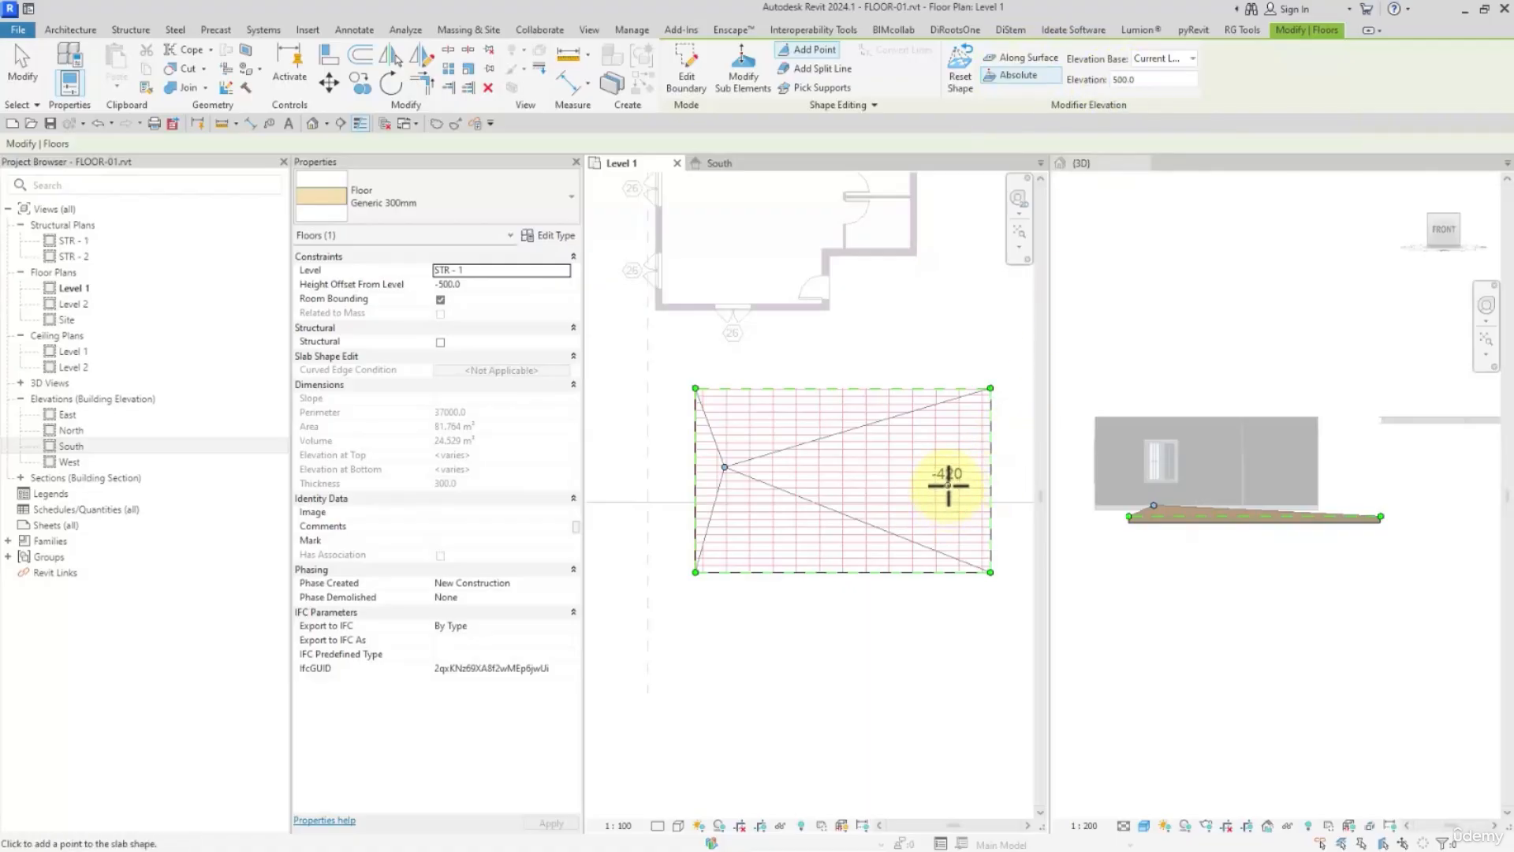
pyautogui.click(948, 482)
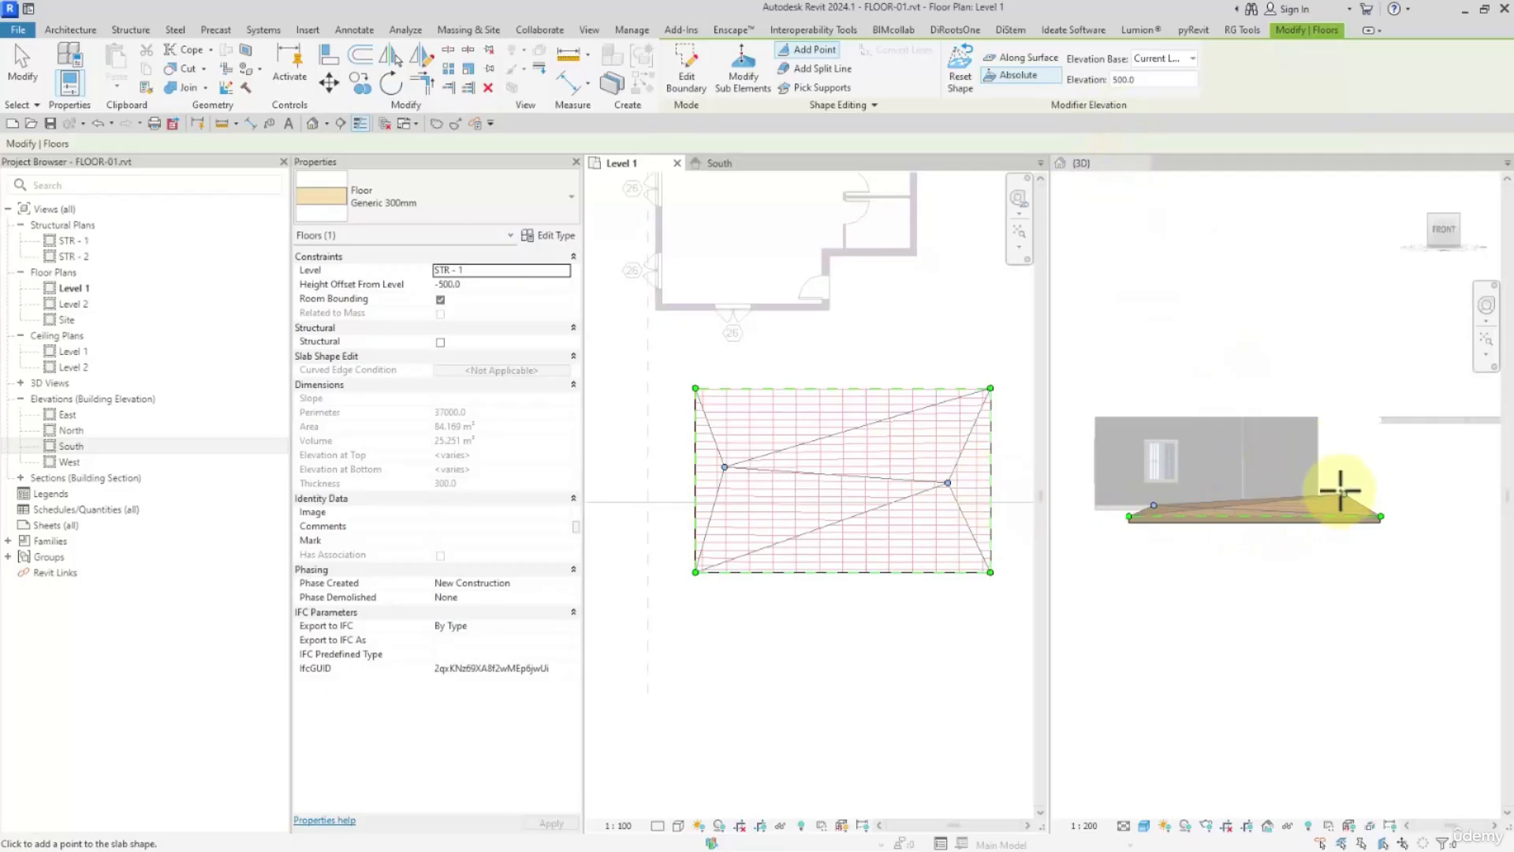
pyautogui.click(1154, 505)
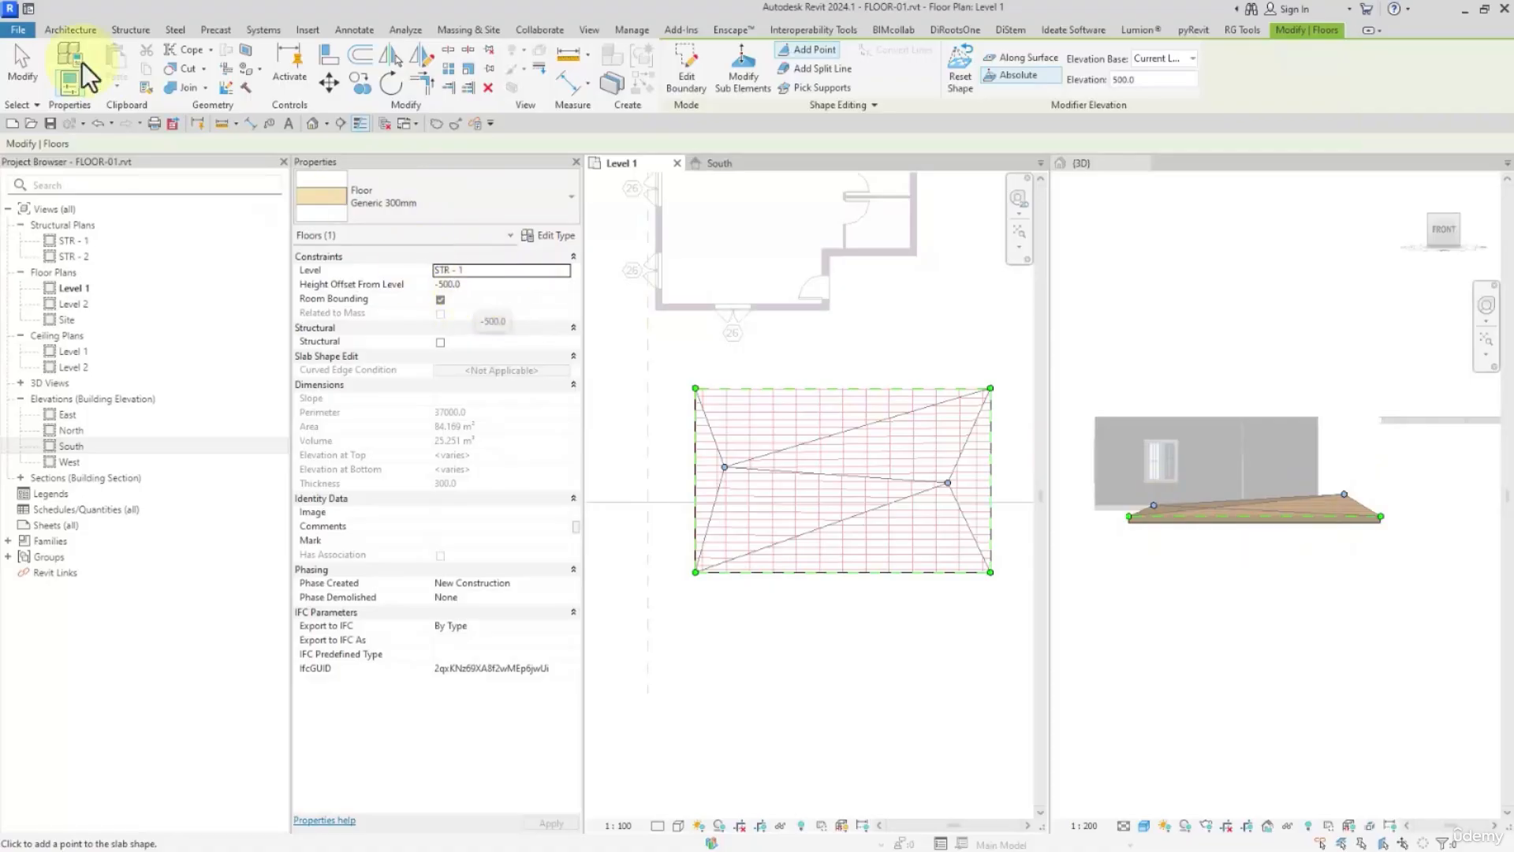
# Leave point placement and reset the tiled floor's shape to remove both added points
pyautogui.click(22, 69)
pyautogui.click(746, 499)
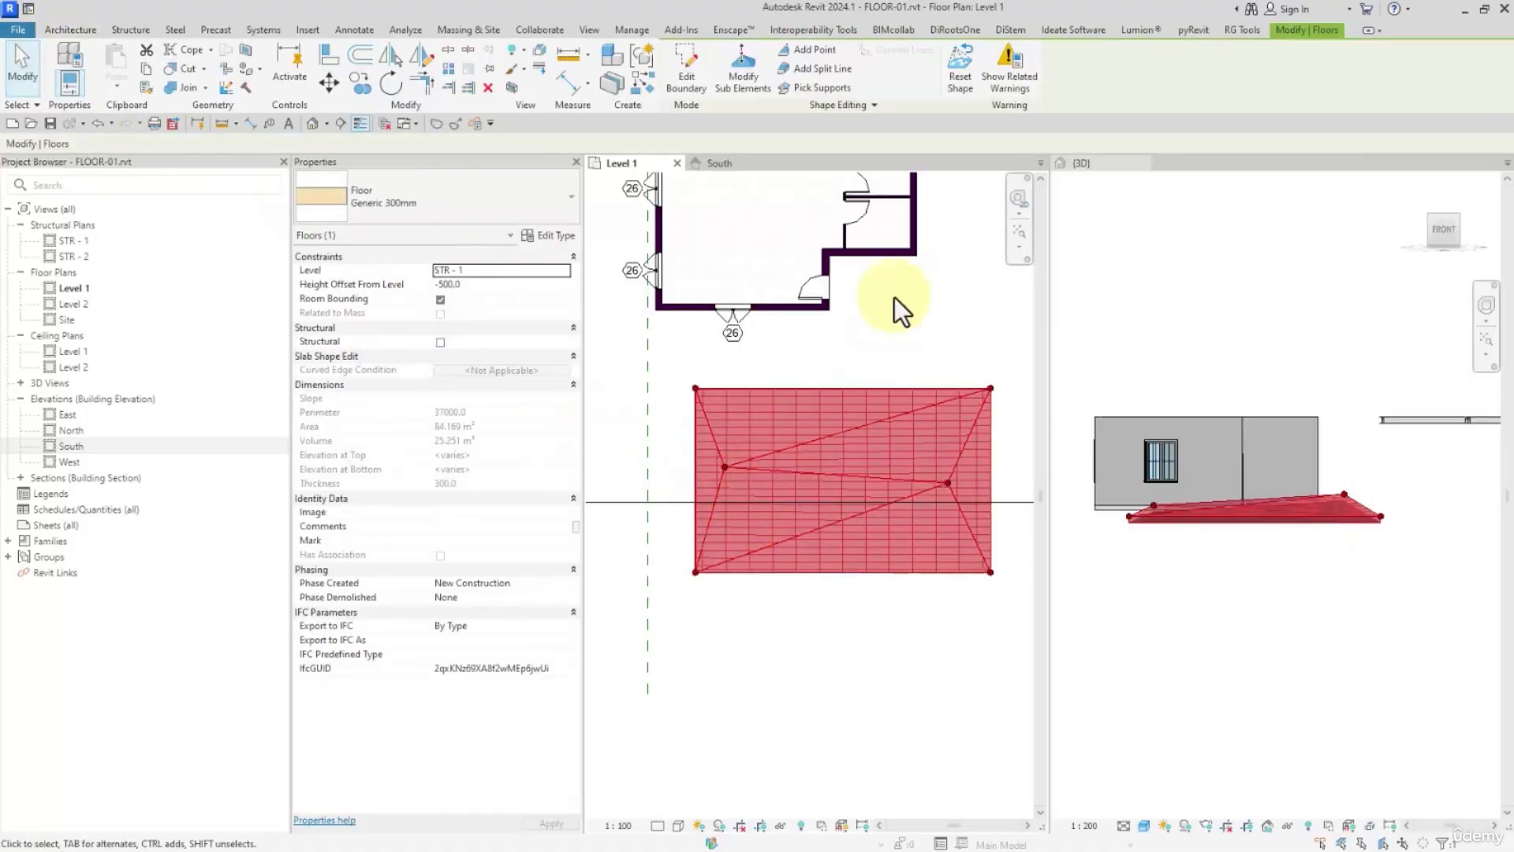
pyautogui.click(750, 73)
pyautogui.click(798, 51)
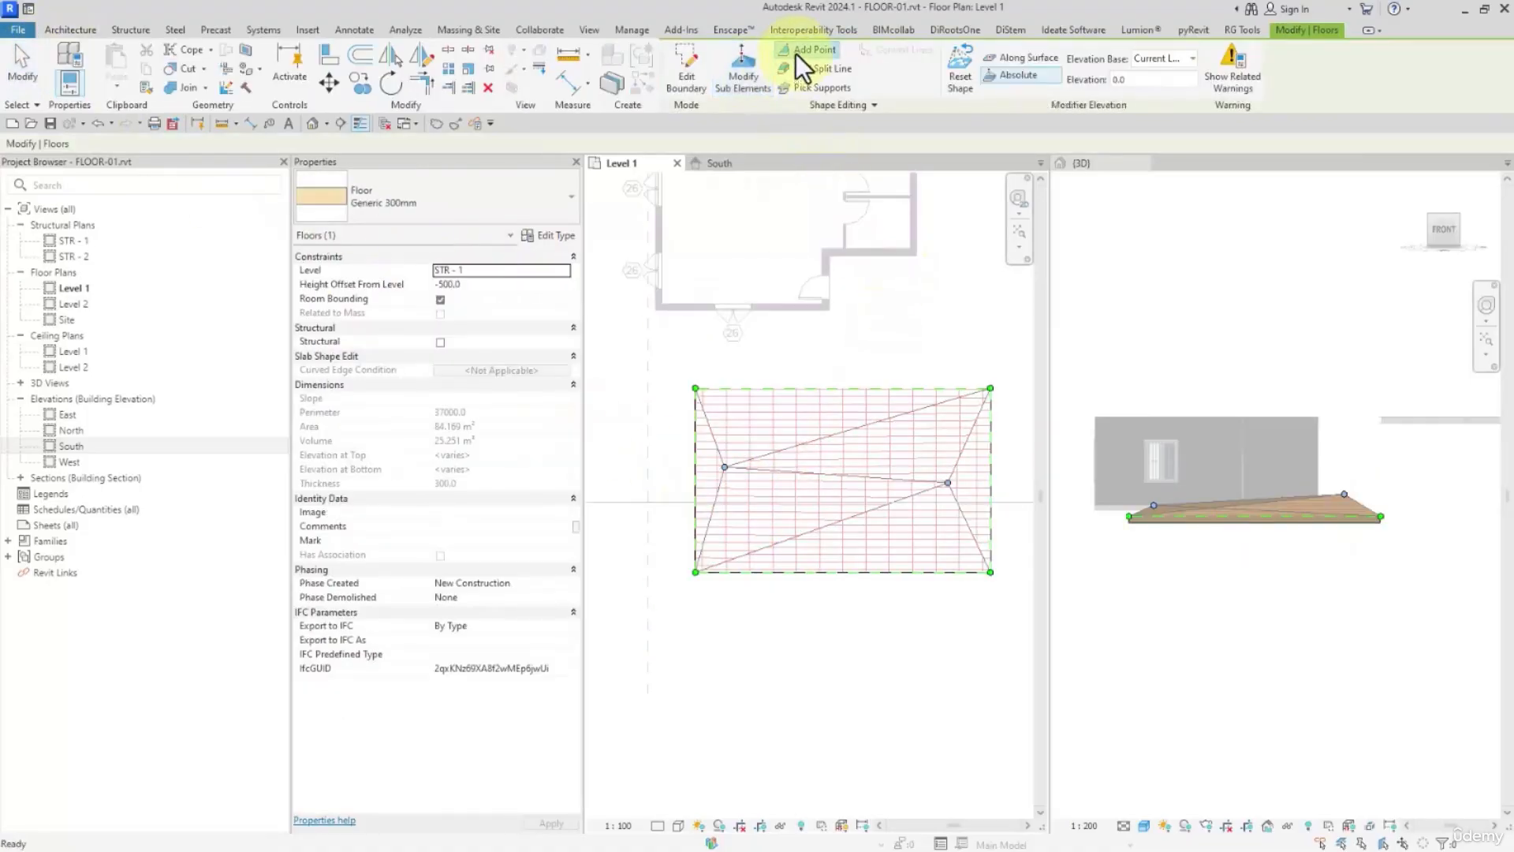
pyautogui.click(955, 71)
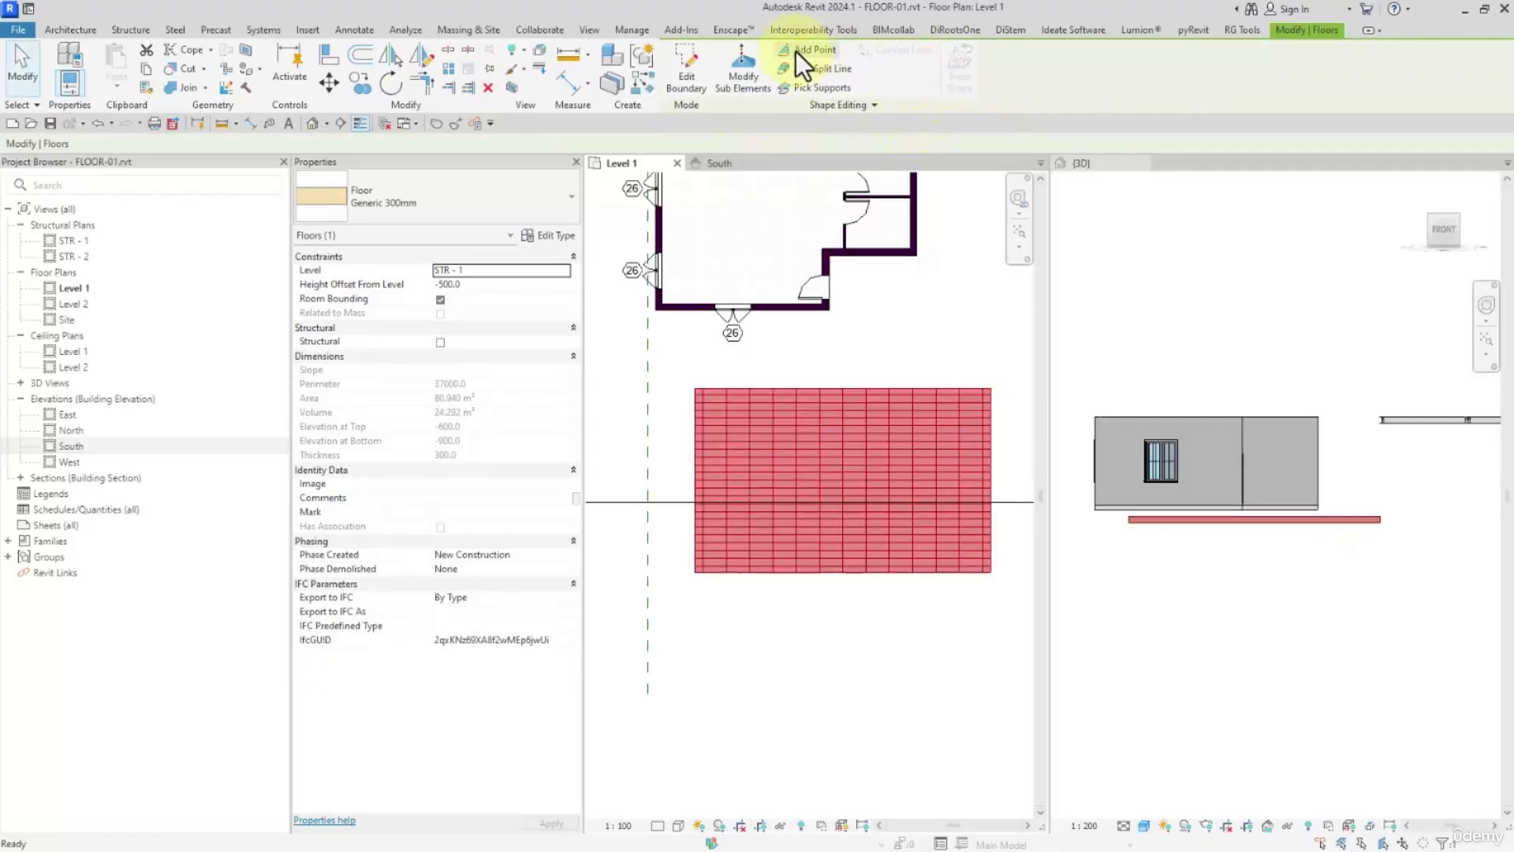
# Start Add Point on the flat floor and examine the Along Surface and Absolute settings and the elevation base options
pyautogui.click(791, 52)
pyautogui.click(1019, 56)
pyautogui.click(1019, 71)
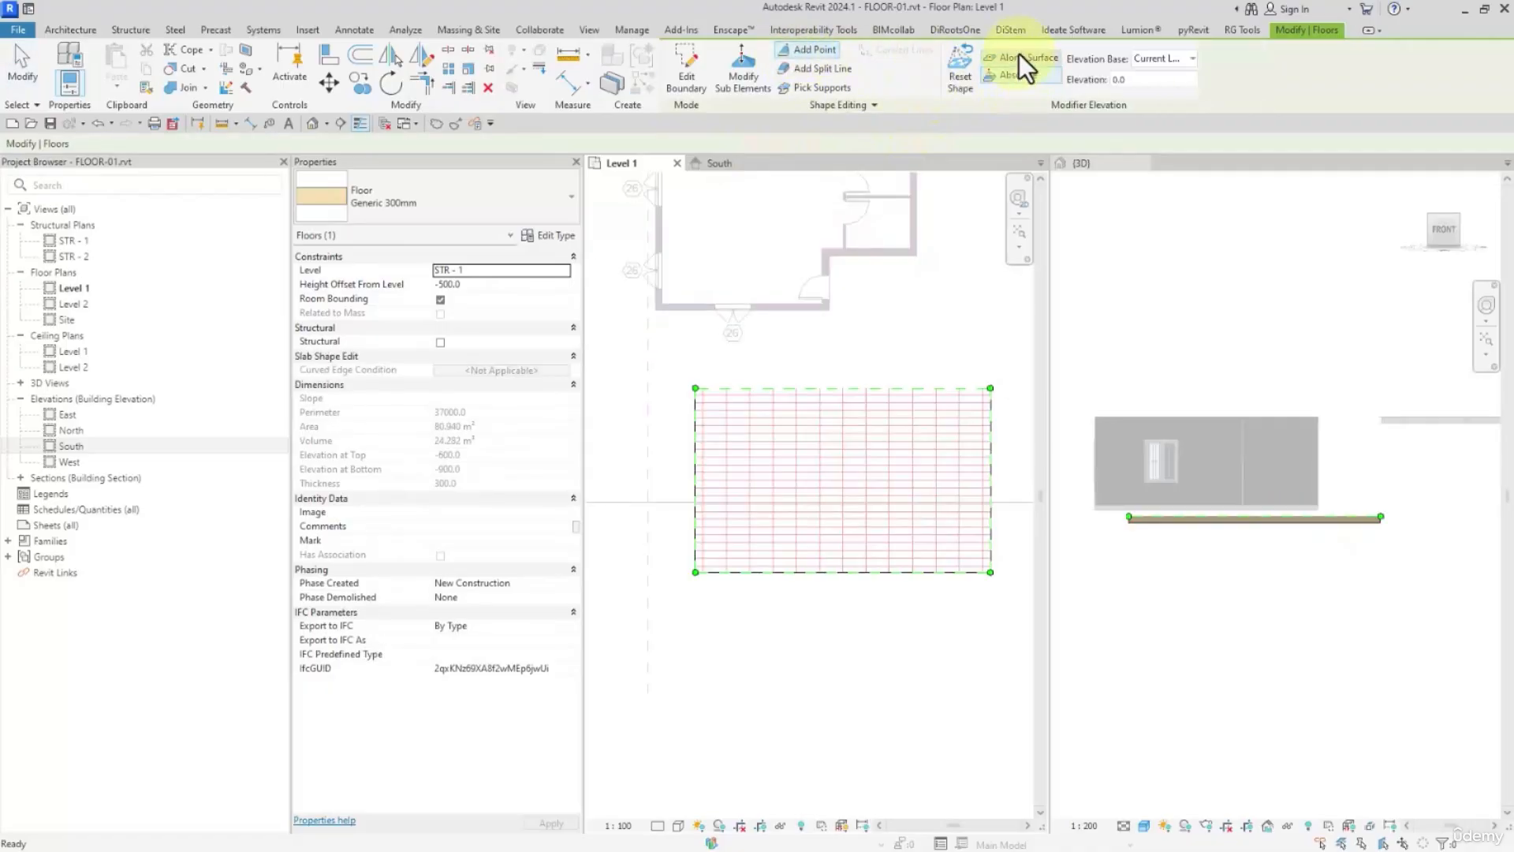
pyautogui.click(1019, 55)
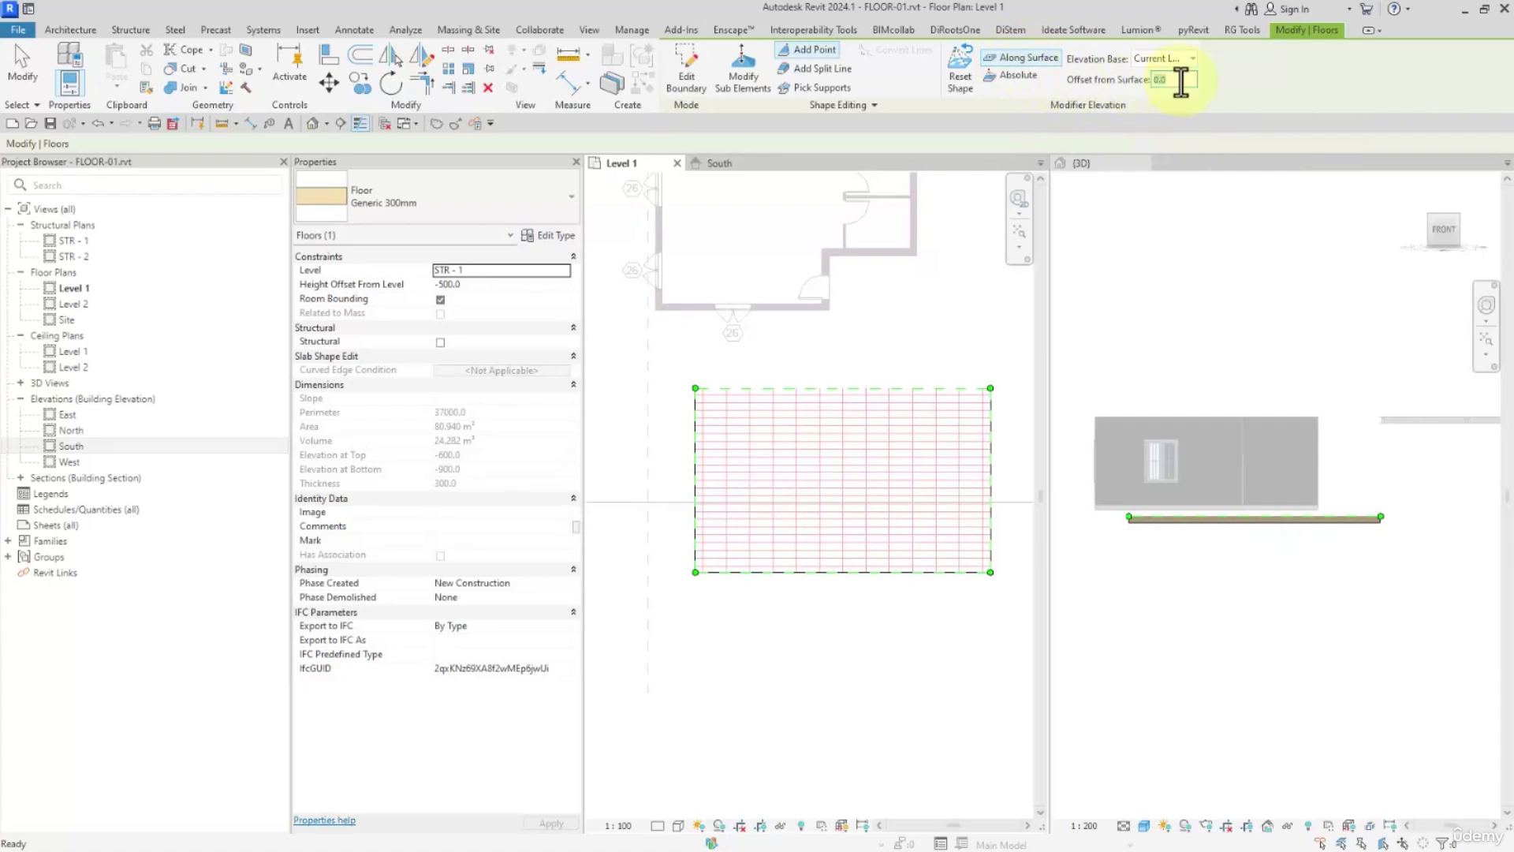
pyautogui.click(1018, 74)
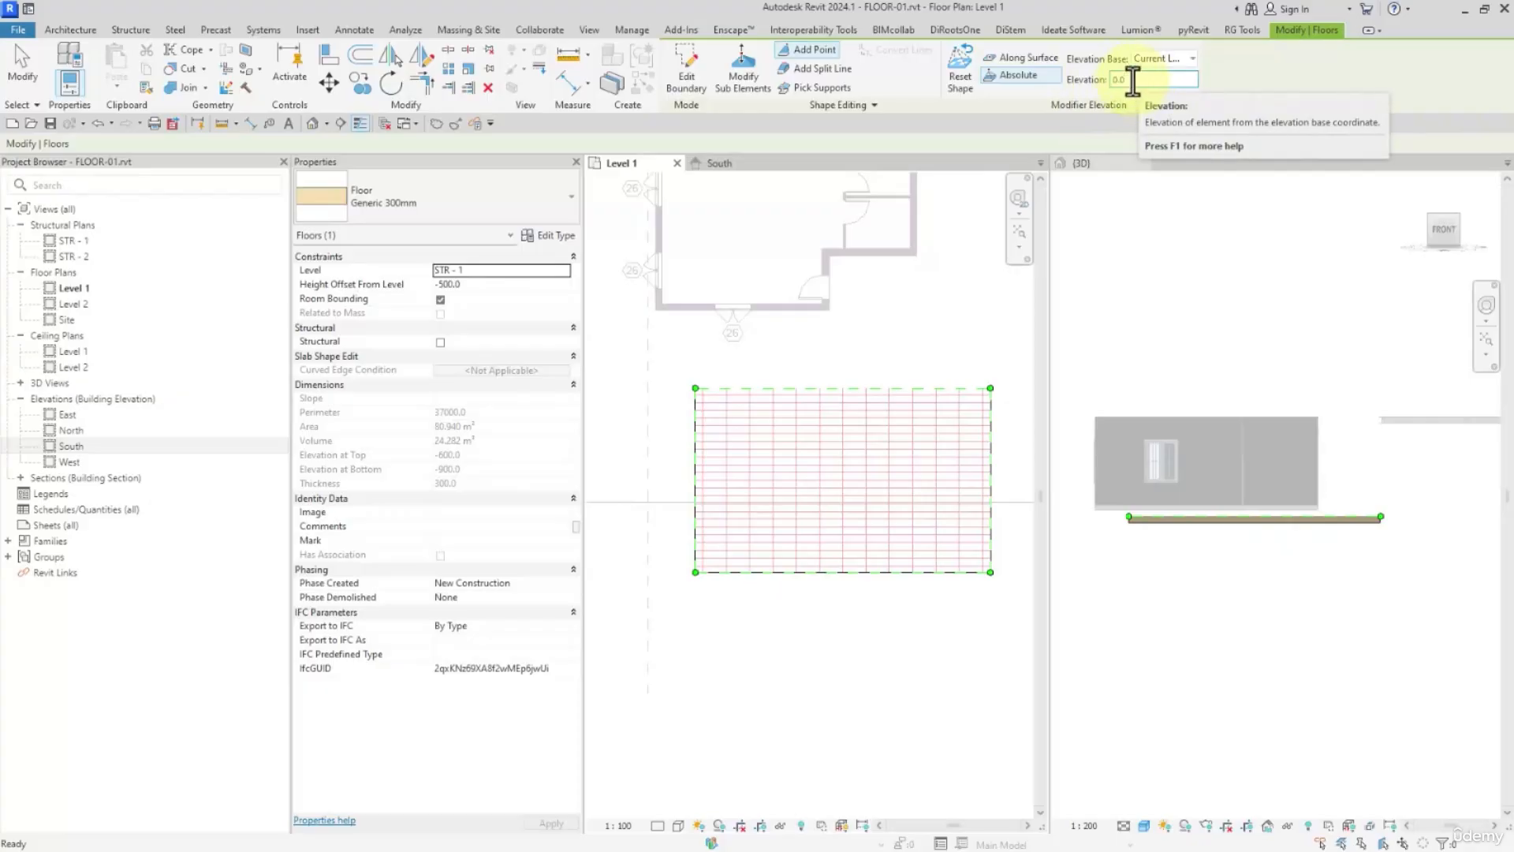
pyautogui.click(1161, 61)
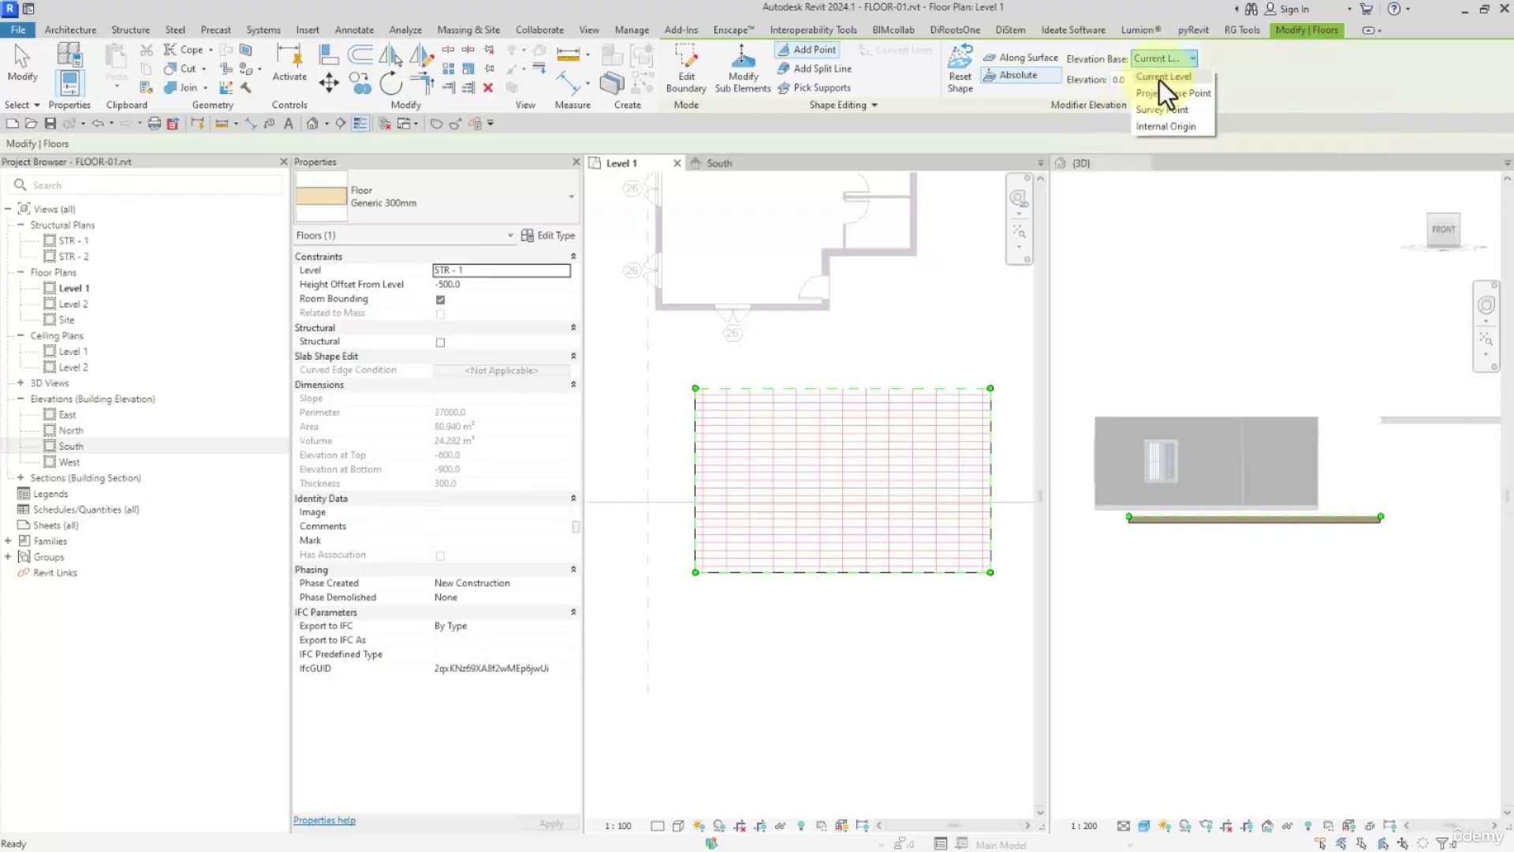